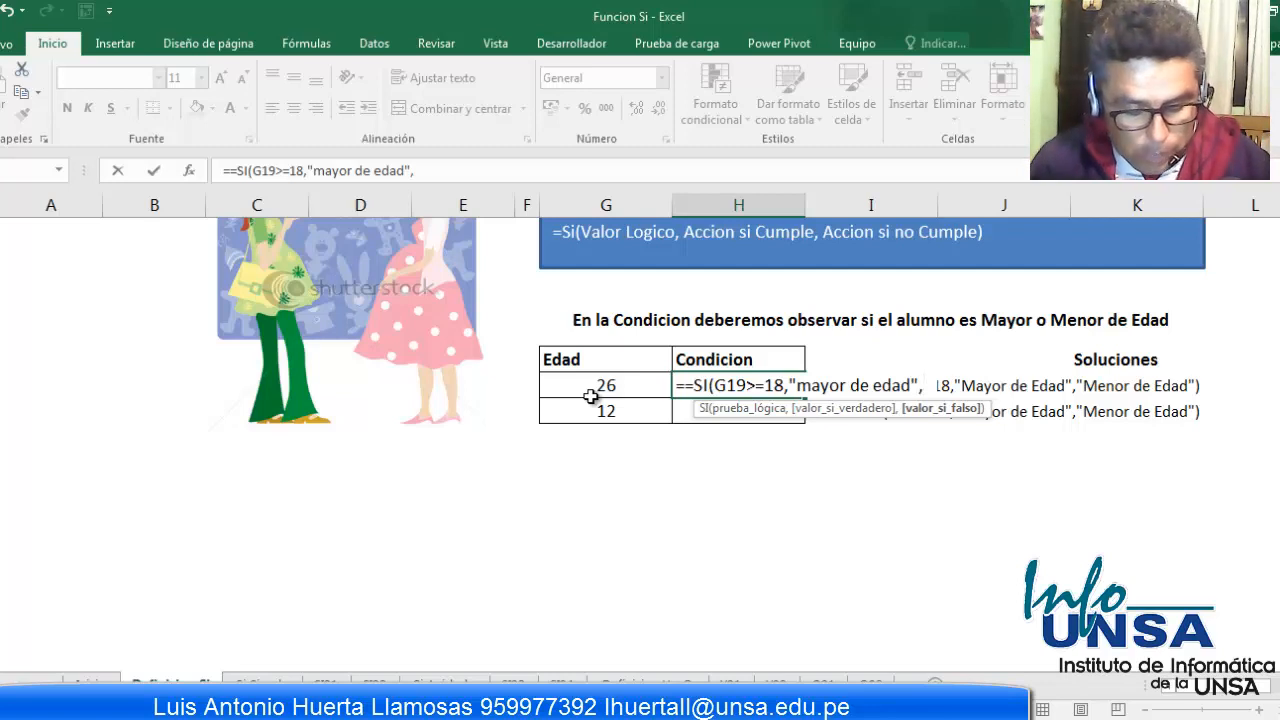
Step: Complete the SI formula in H19 with "menor de edad" as the false result and accept the proposed formula correction
text(menor)
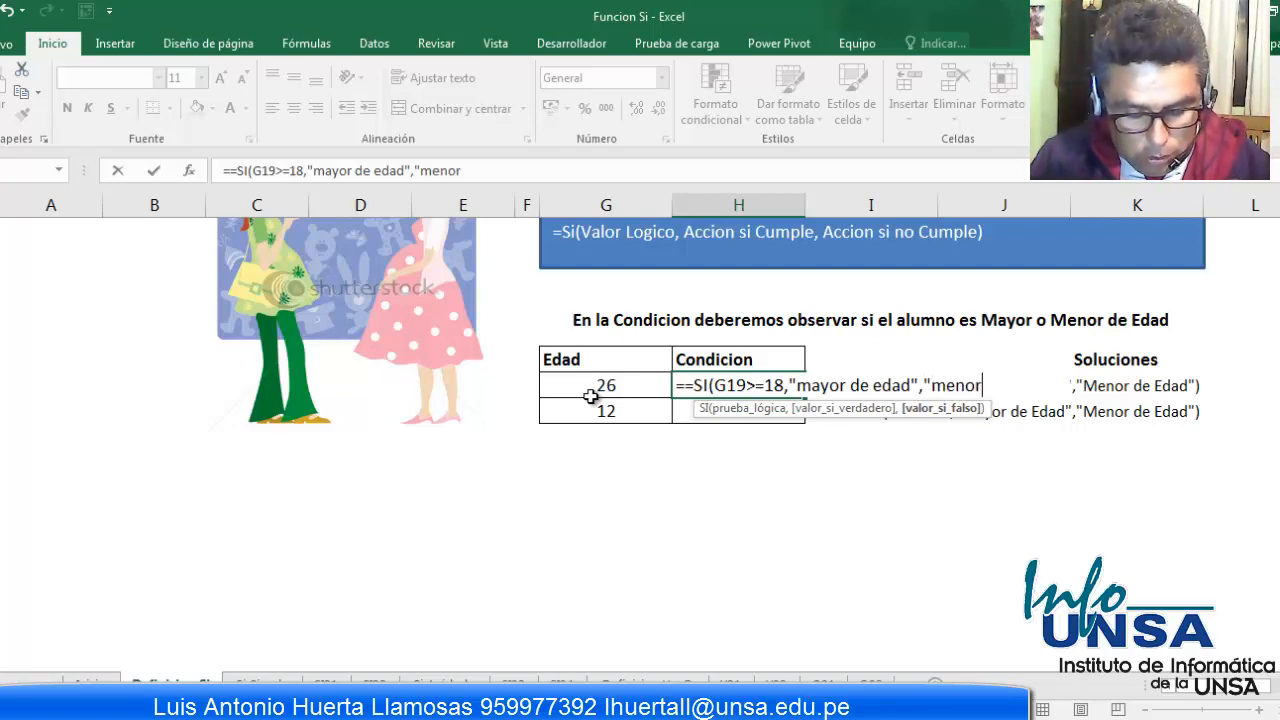
text( de edad)
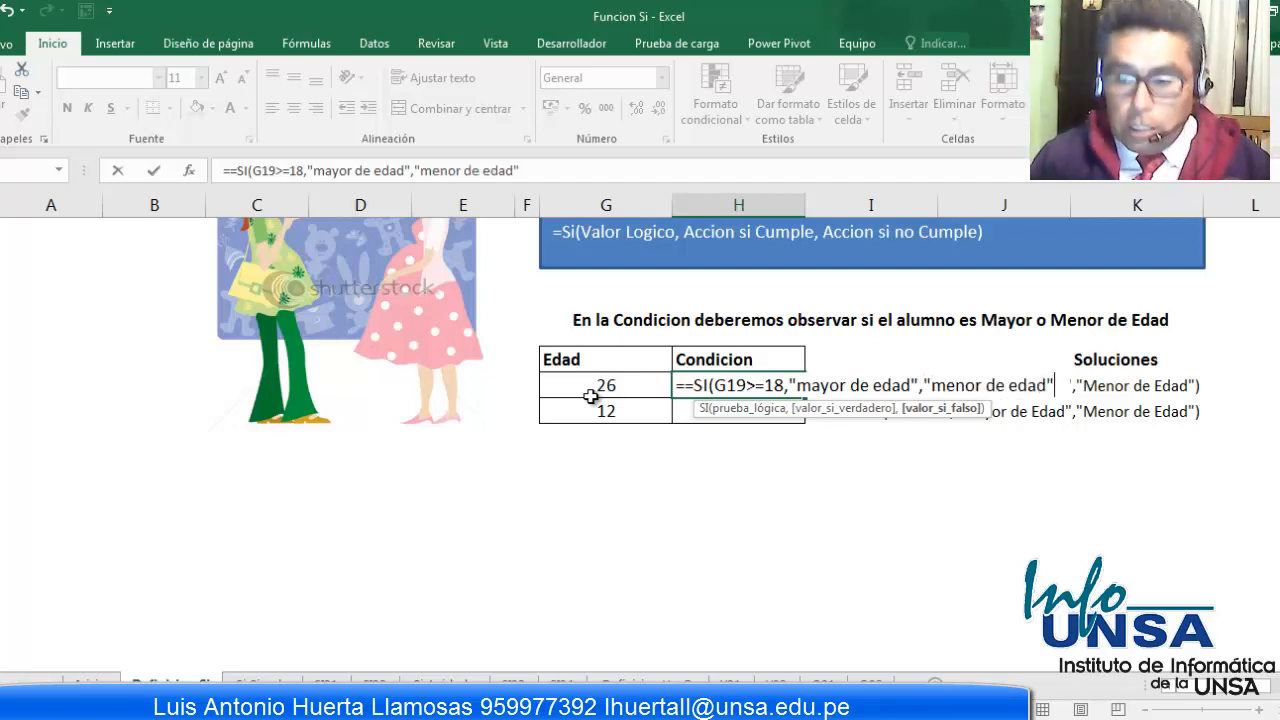
text(")
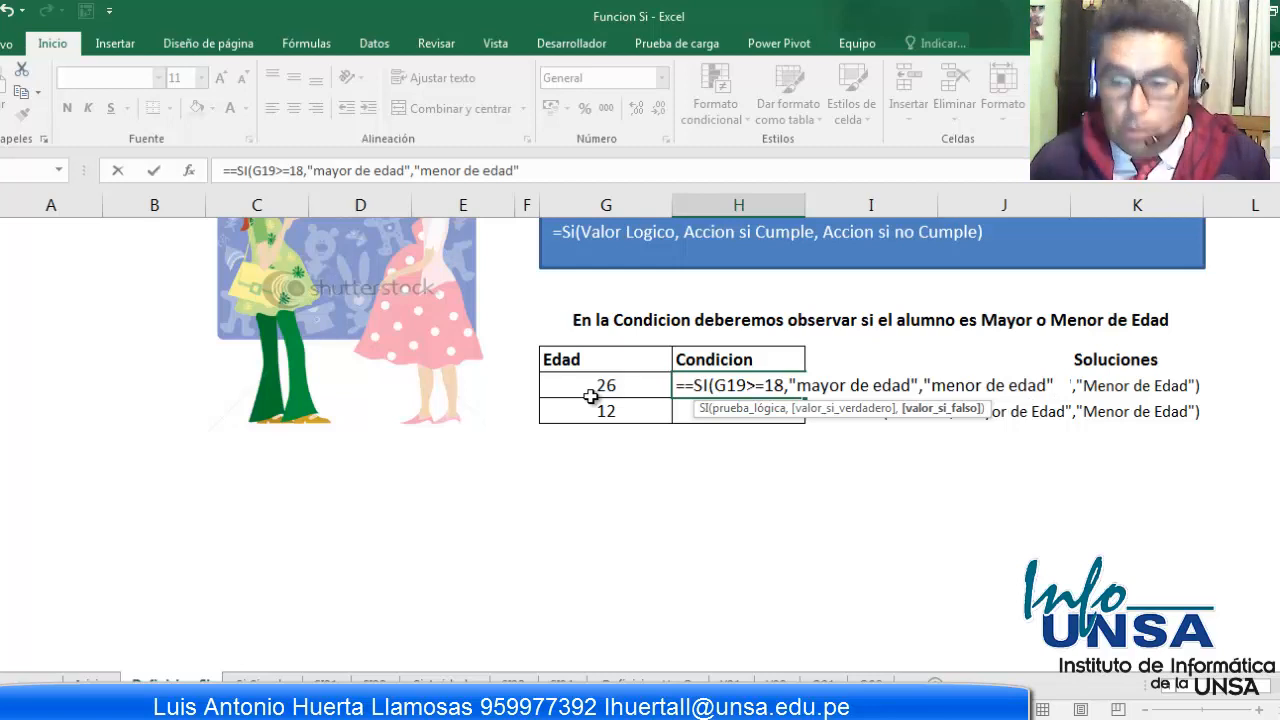
text())
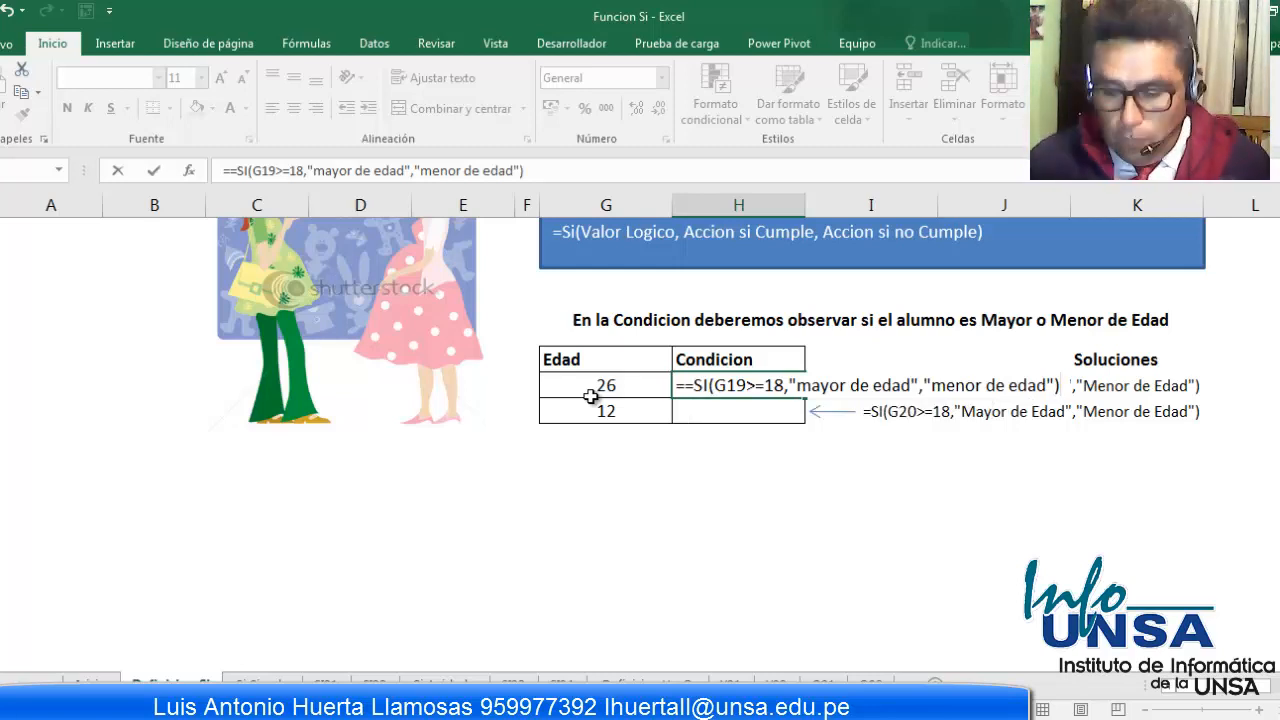
key(Return)
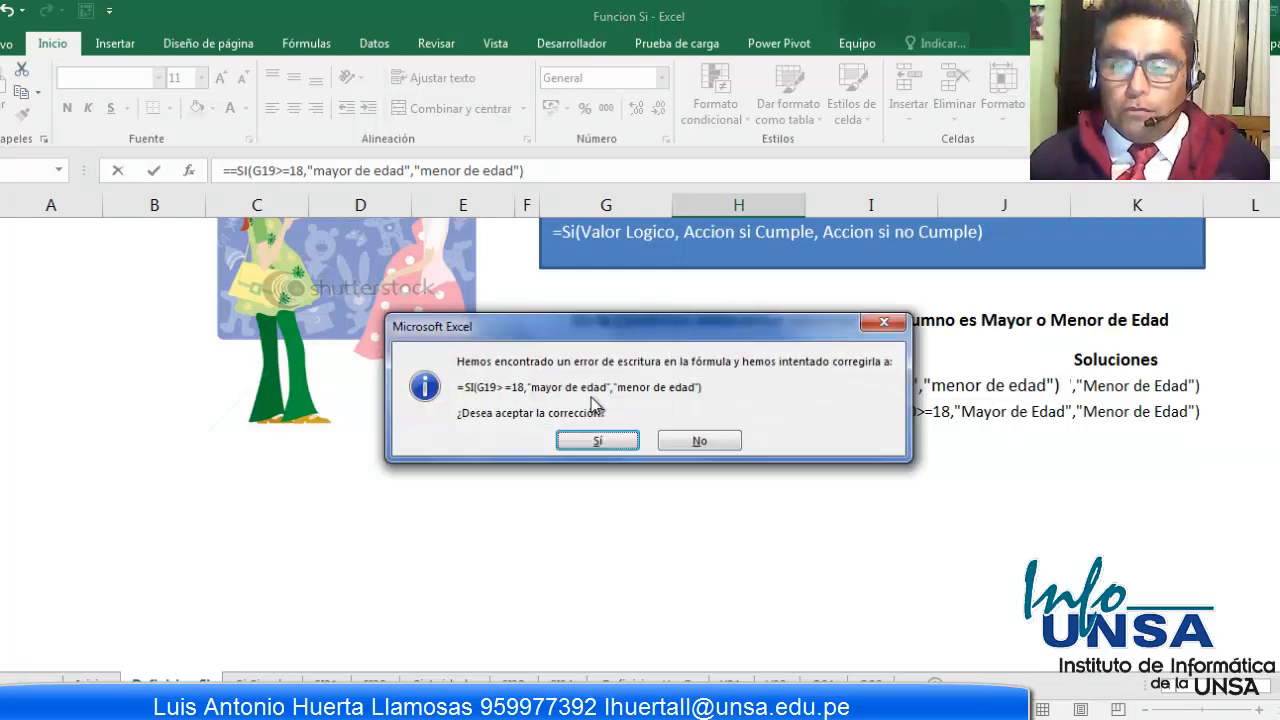
key(Return)
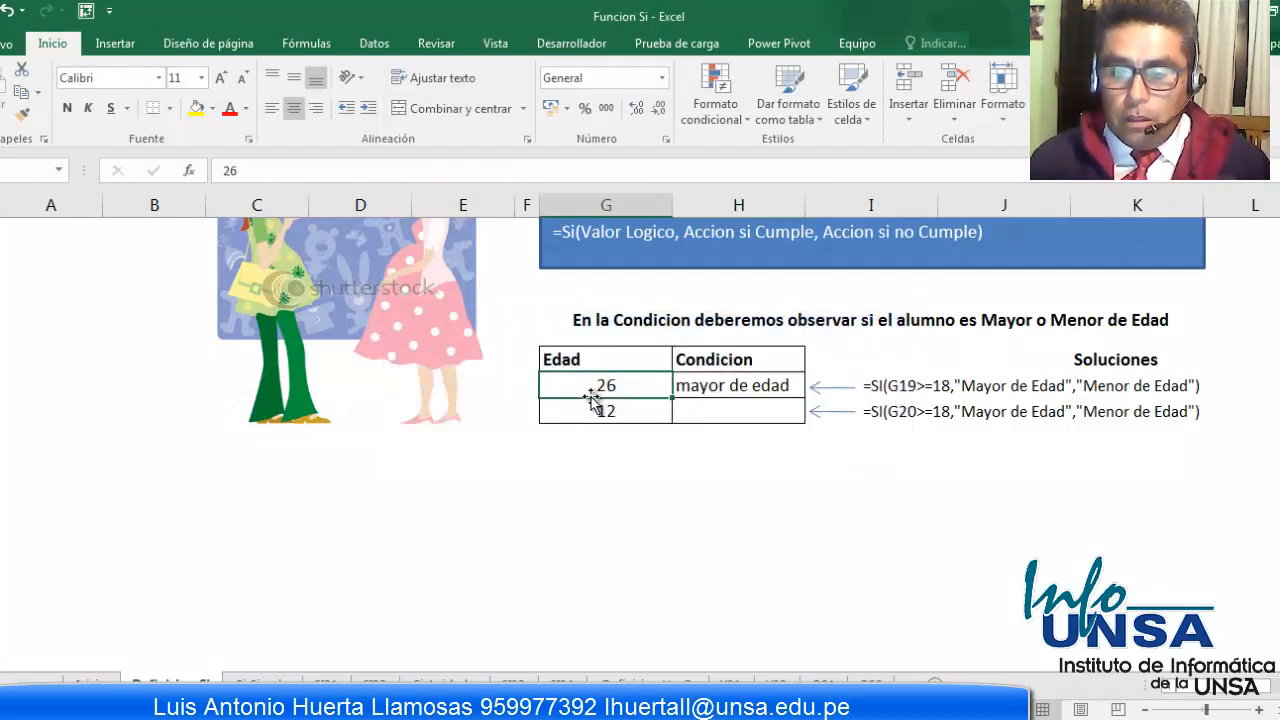
Step: Inspect the logical test and both result arguments of the SI formula in H19, and copy the formula down to H20
key(Up)
key(Right)
key(Down)
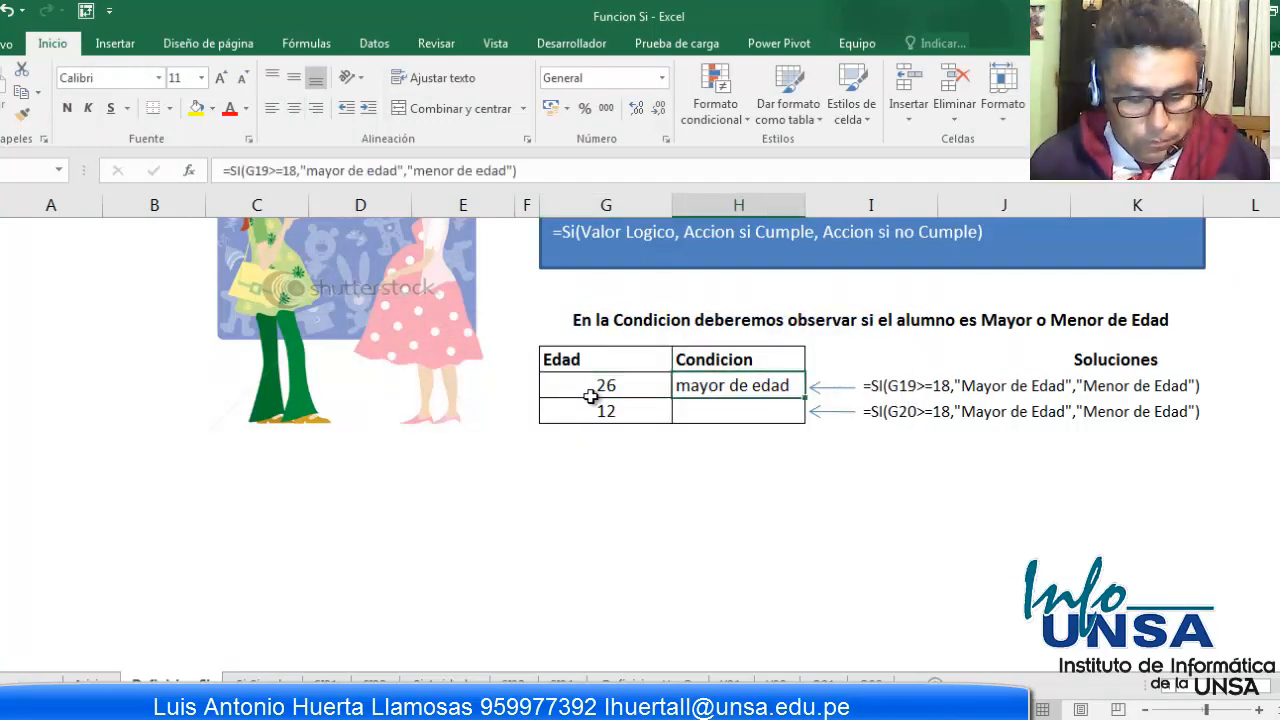
key(F2)
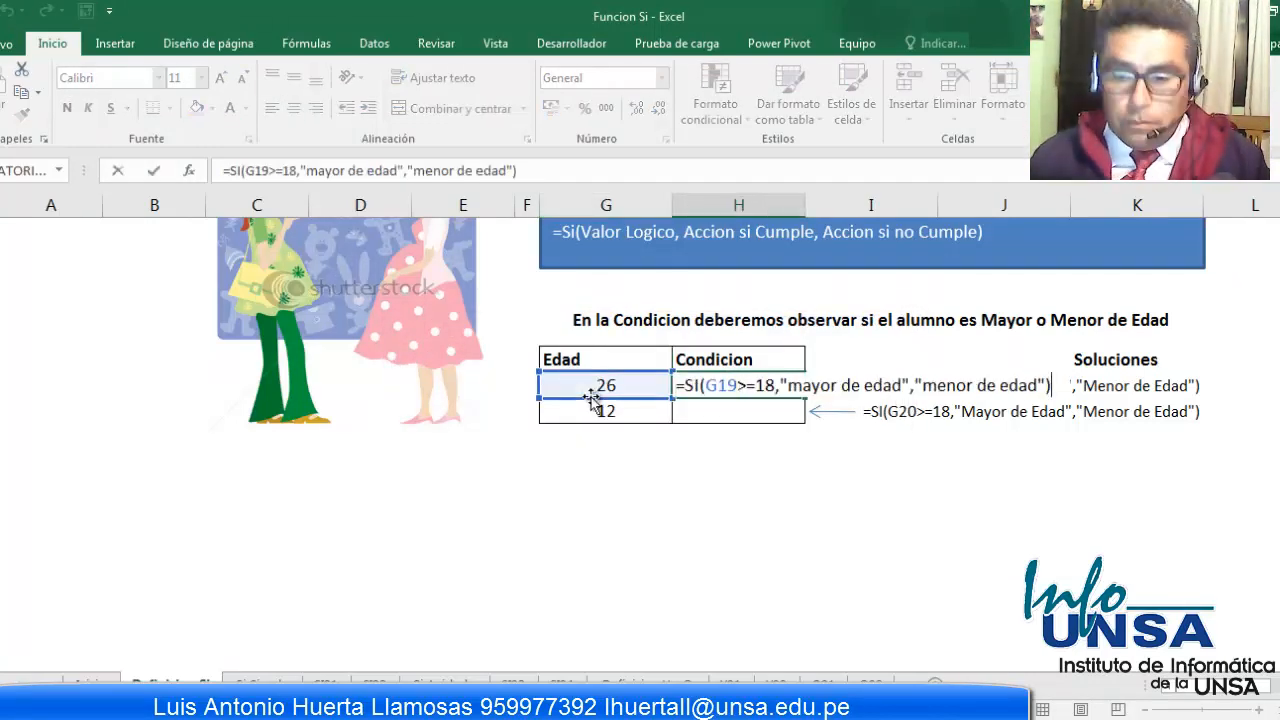
click(739, 384)
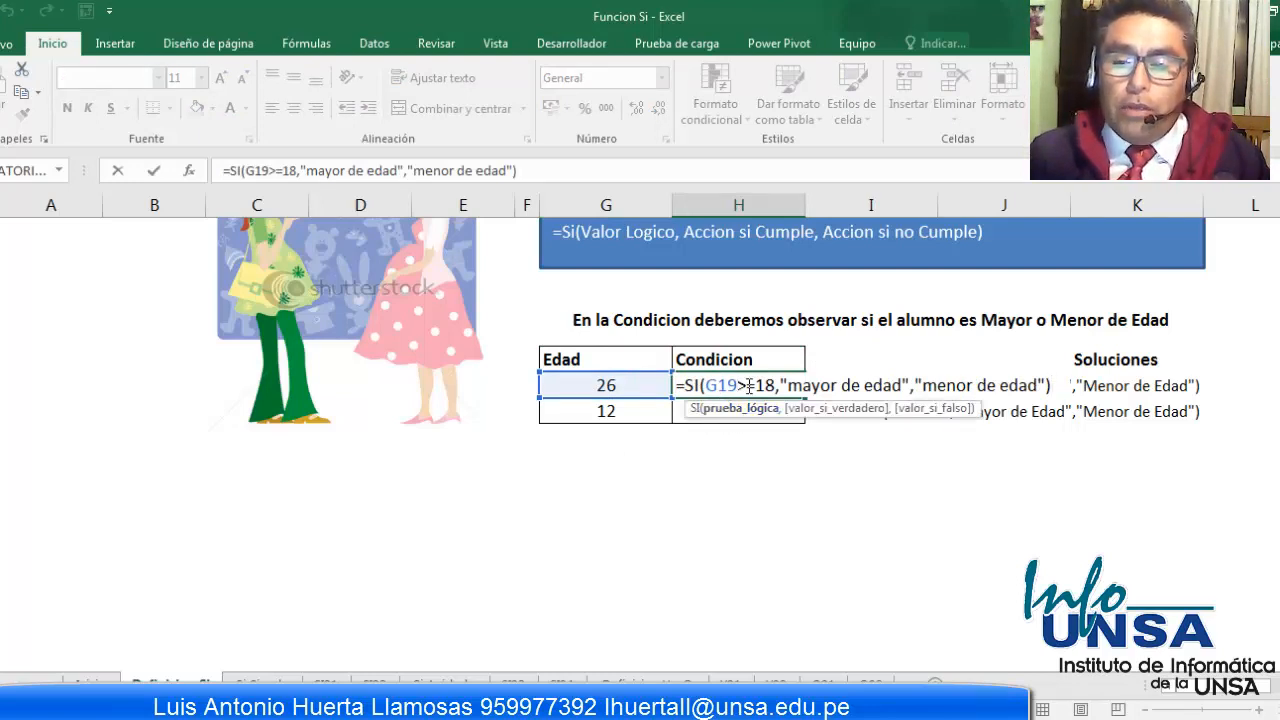
drag(738, 386, 756, 386)
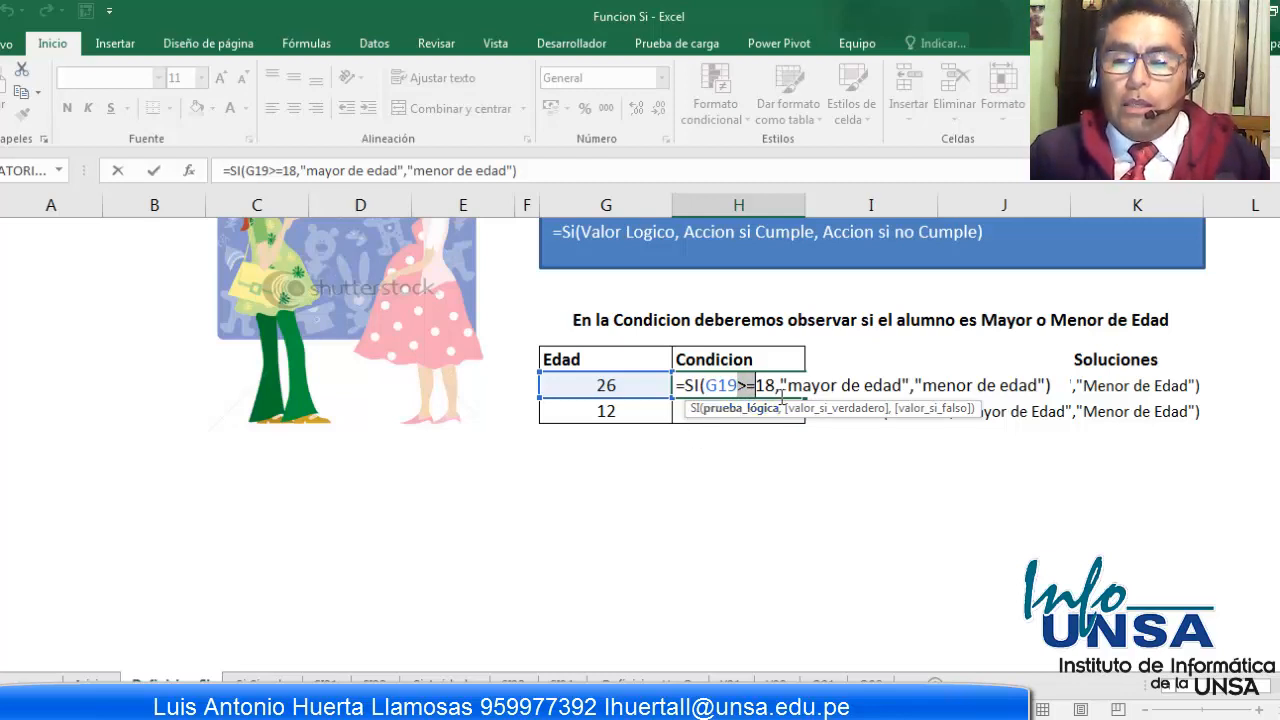
click(800, 385)
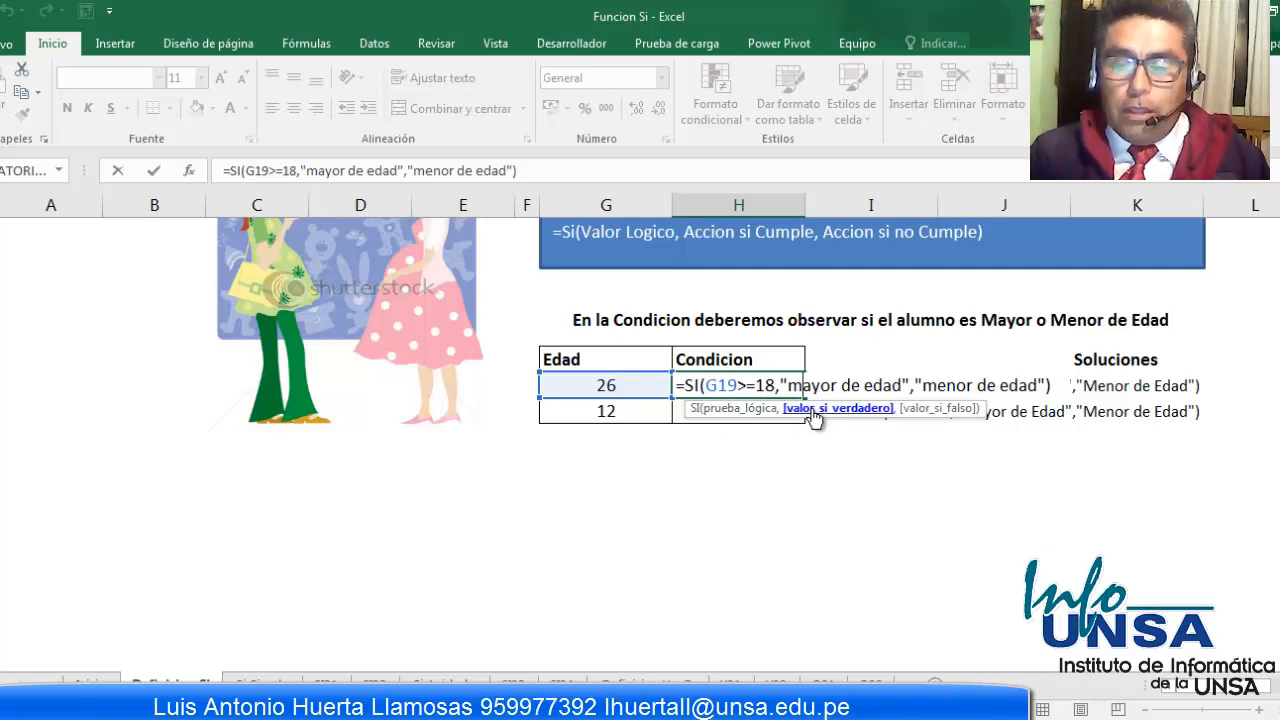
click(934, 385)
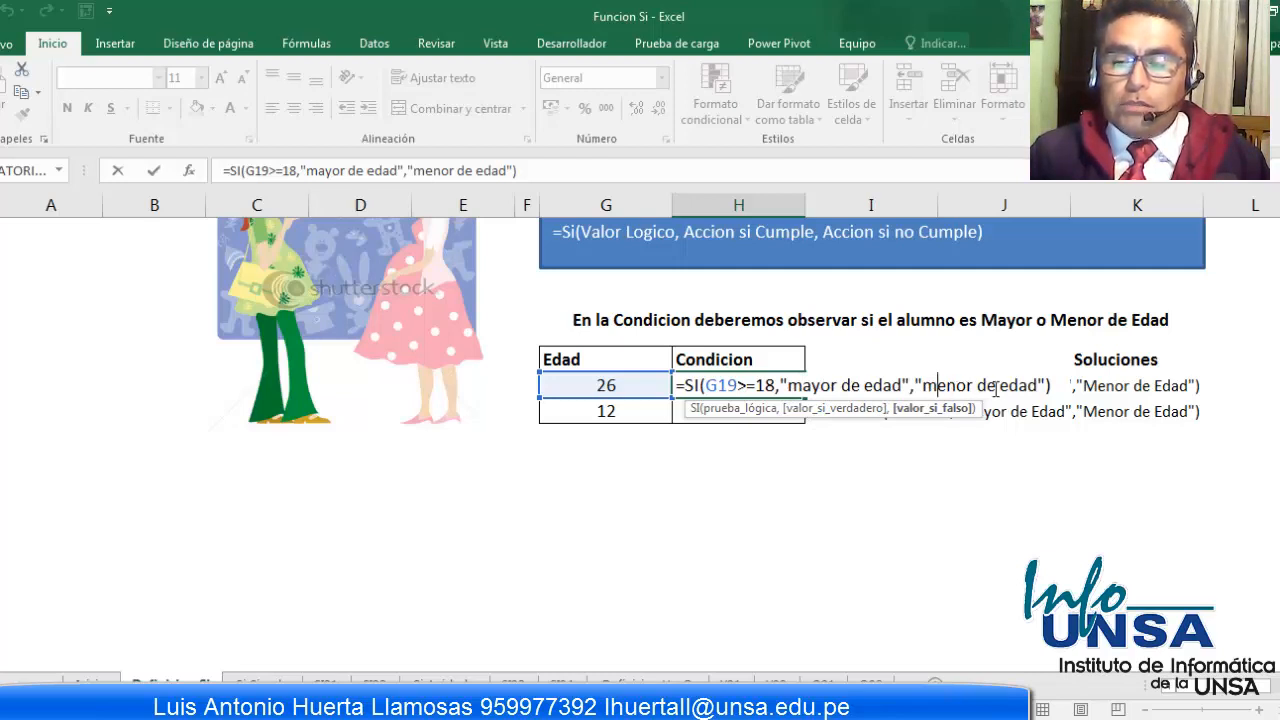
key(ctrl+Return)
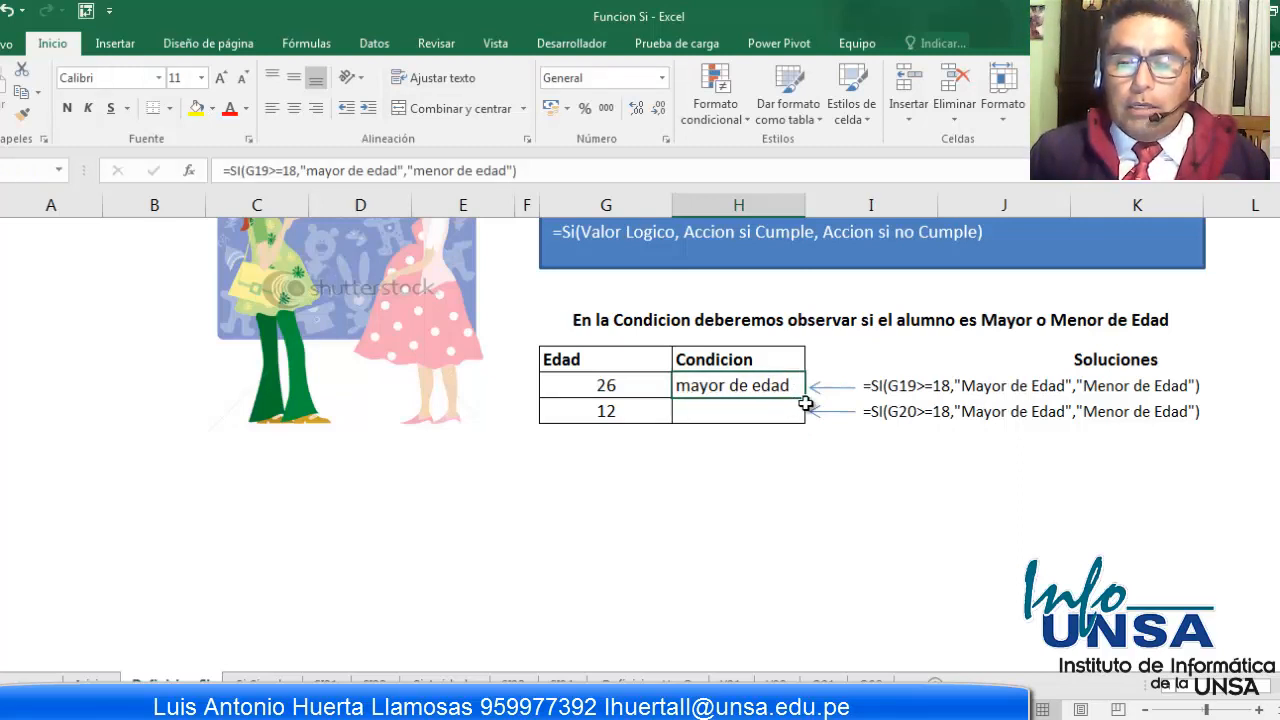
drag(806, 401, 805, 421)
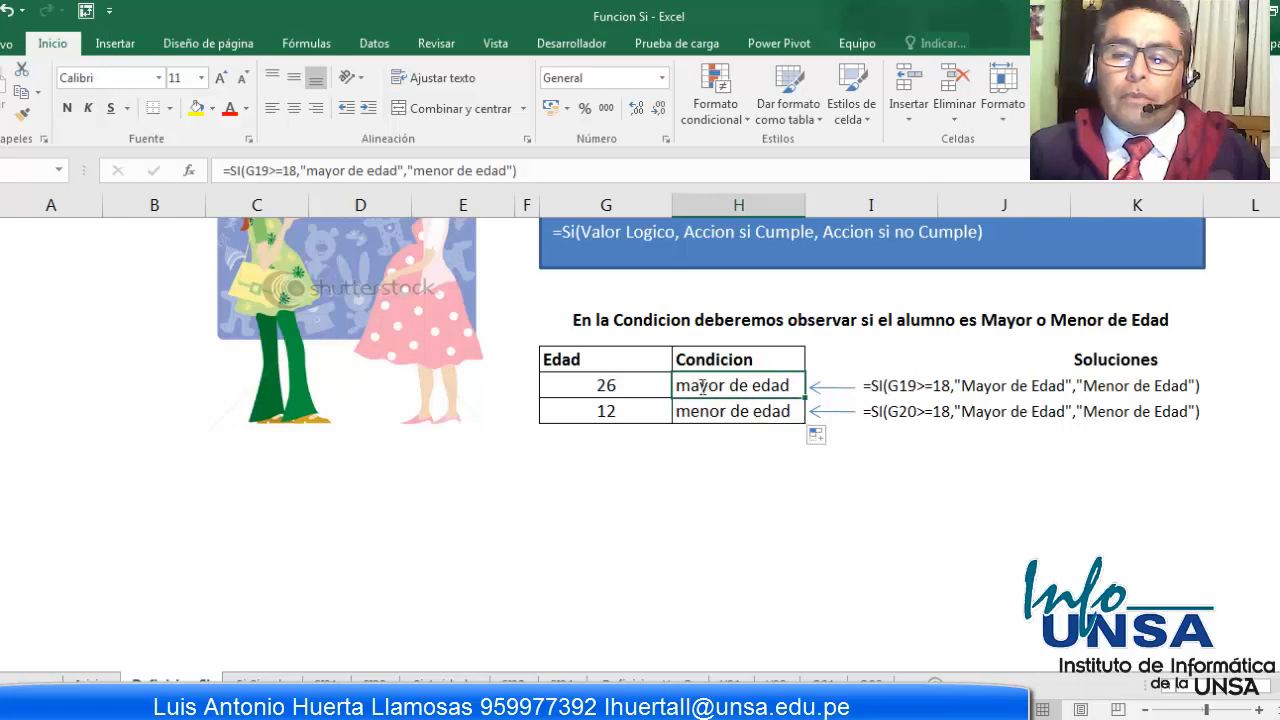
Step: Review the SI formulas in H19 and H20, checking the tested age cell and the true and false results
double_click(699, 388)
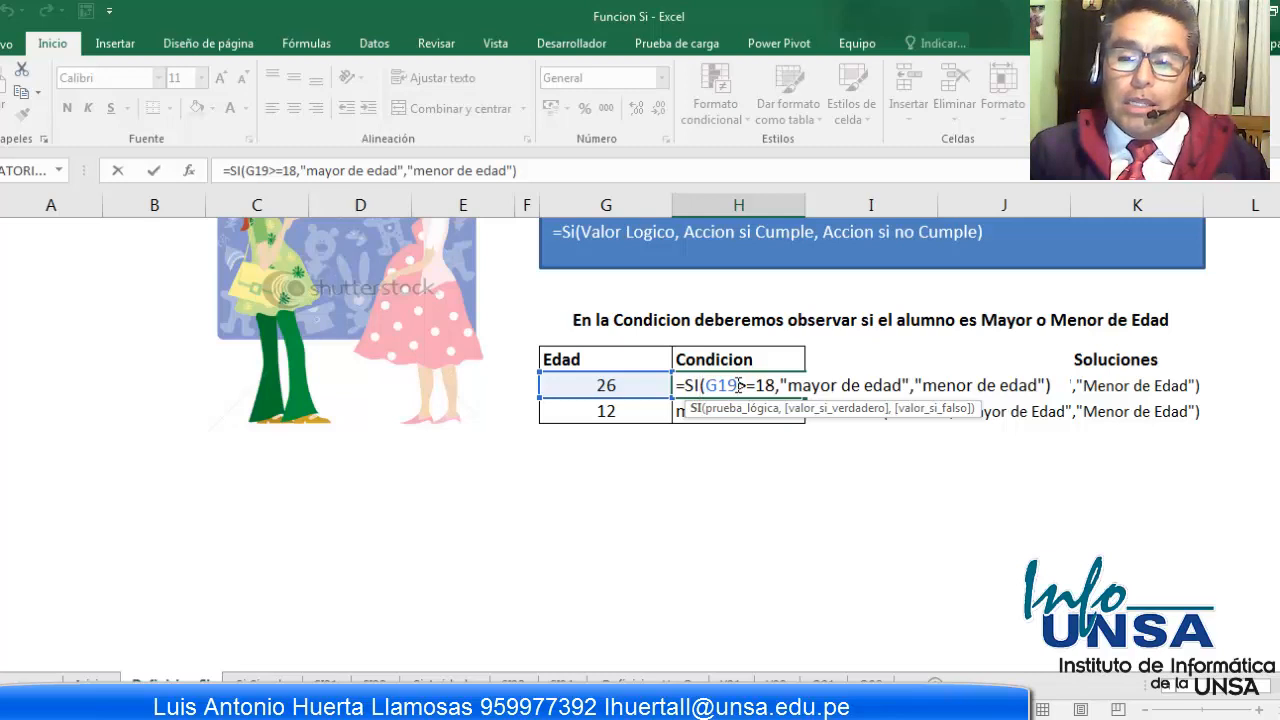
key(Return)
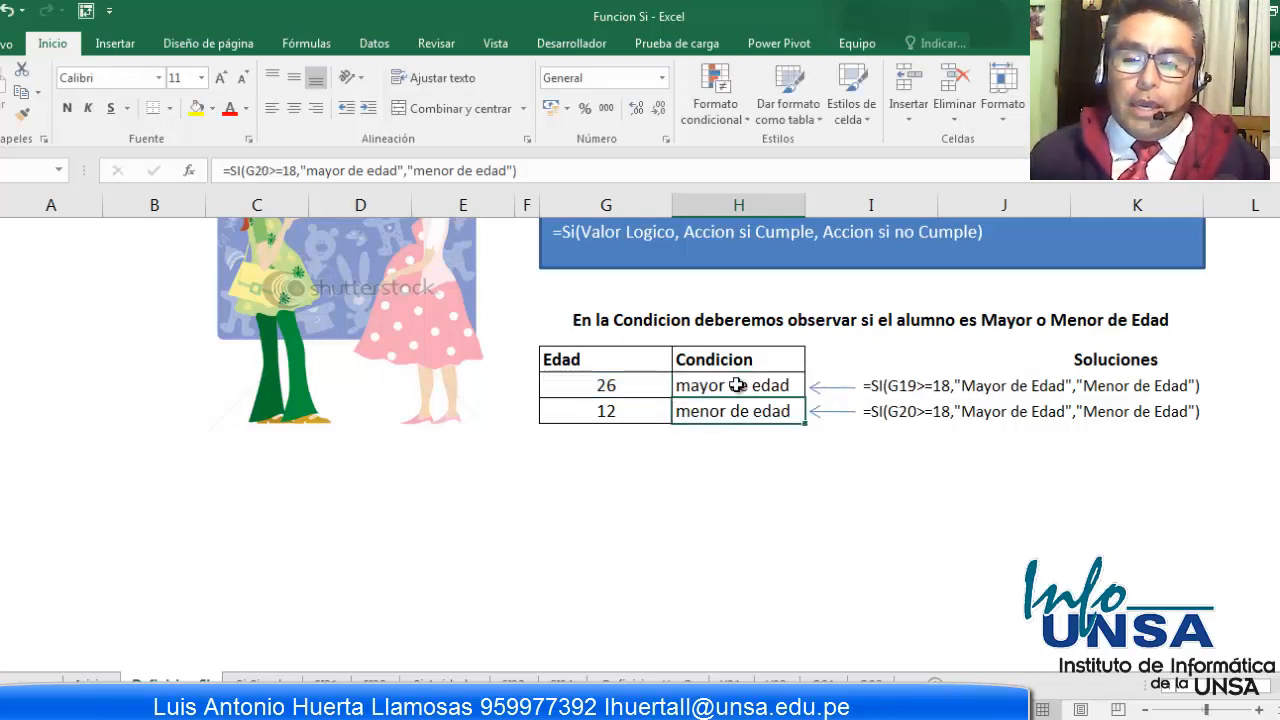
key(F2)
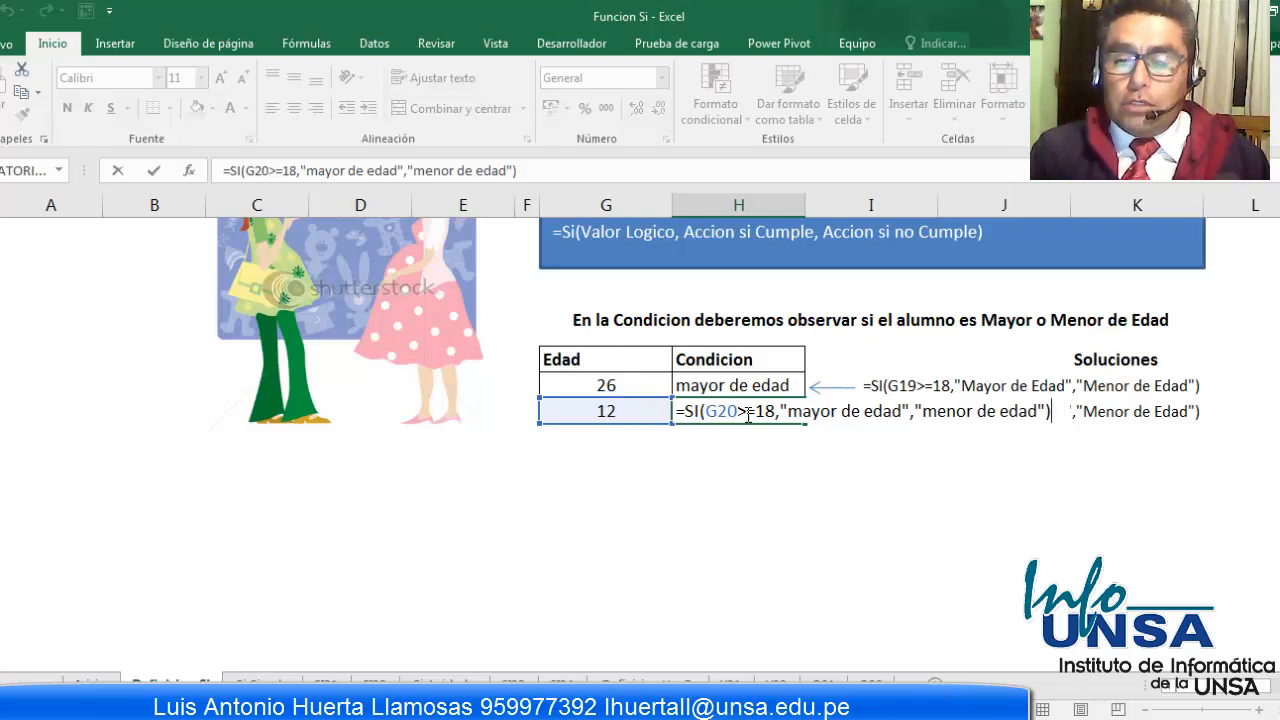
click(955, 414)
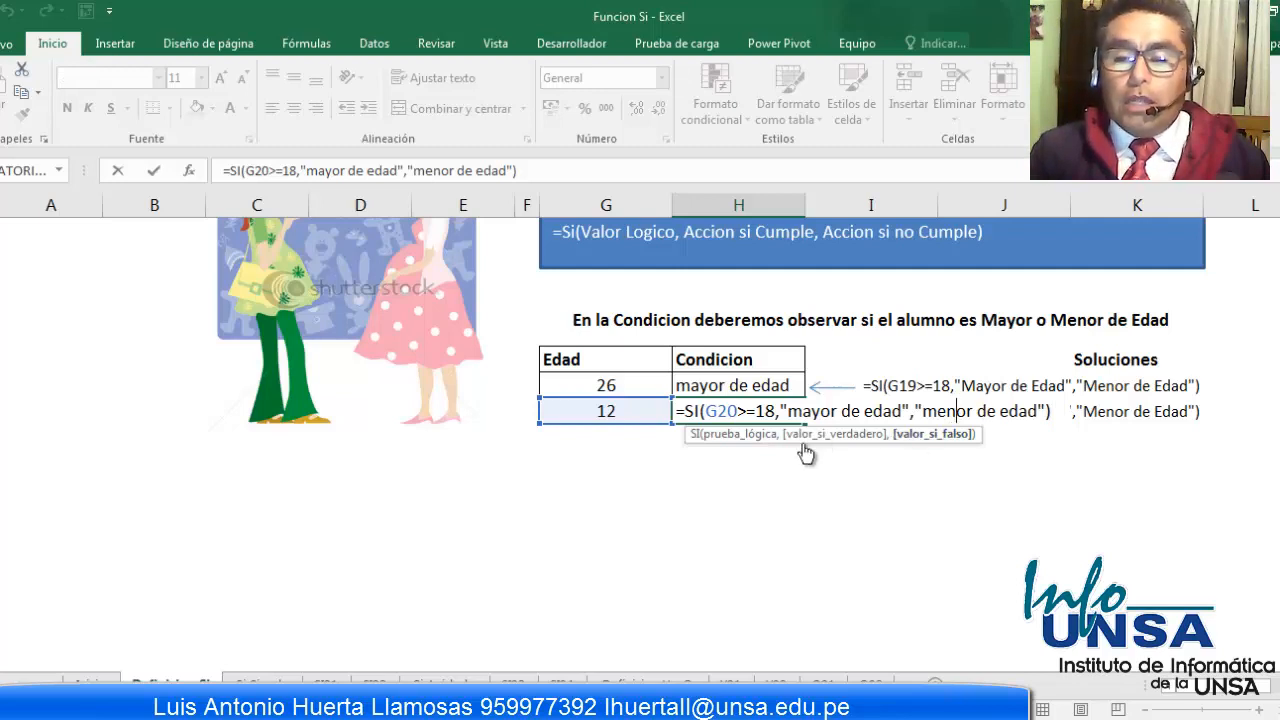
key(ctrl+Return)
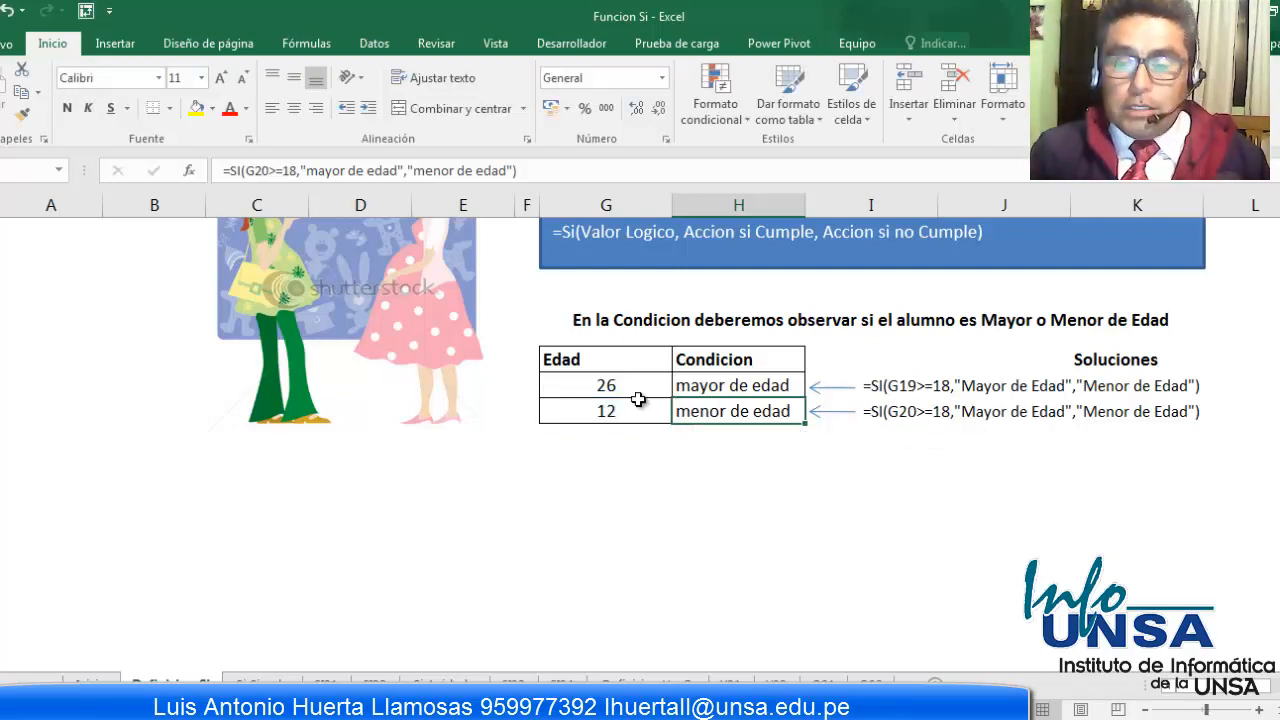
click(708, 369)
double_click(706, 380)
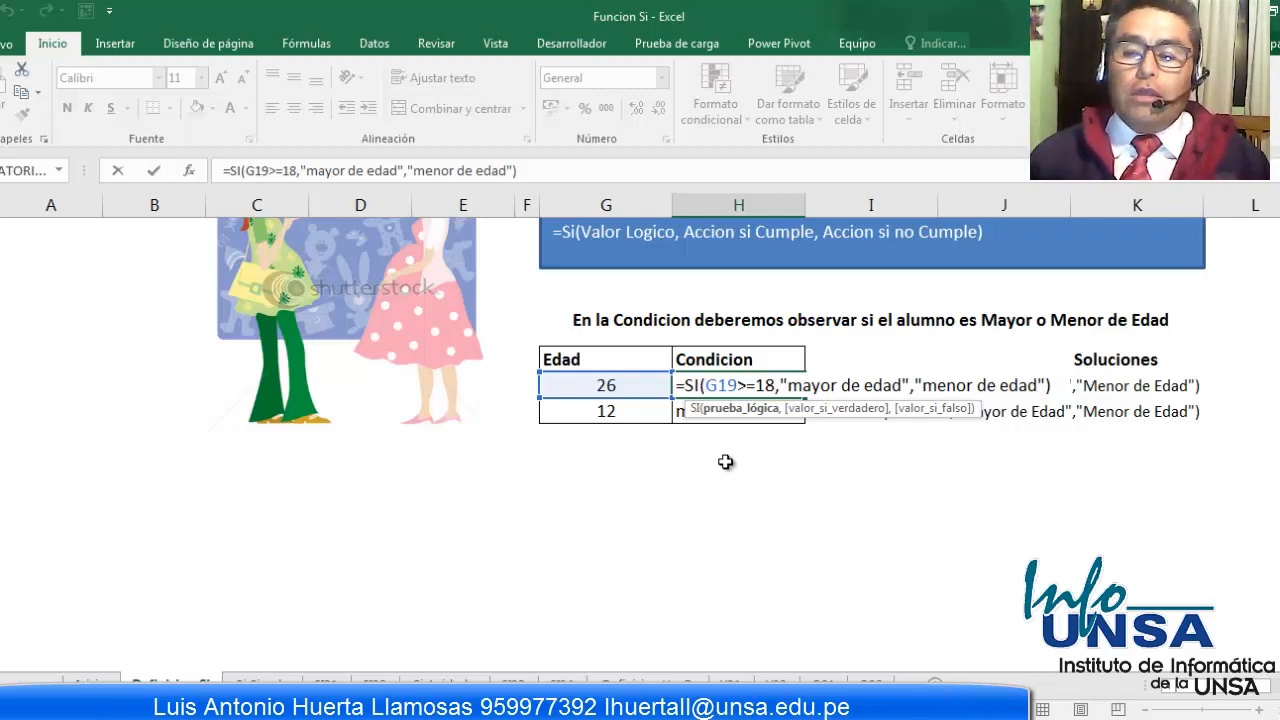
key(Return)
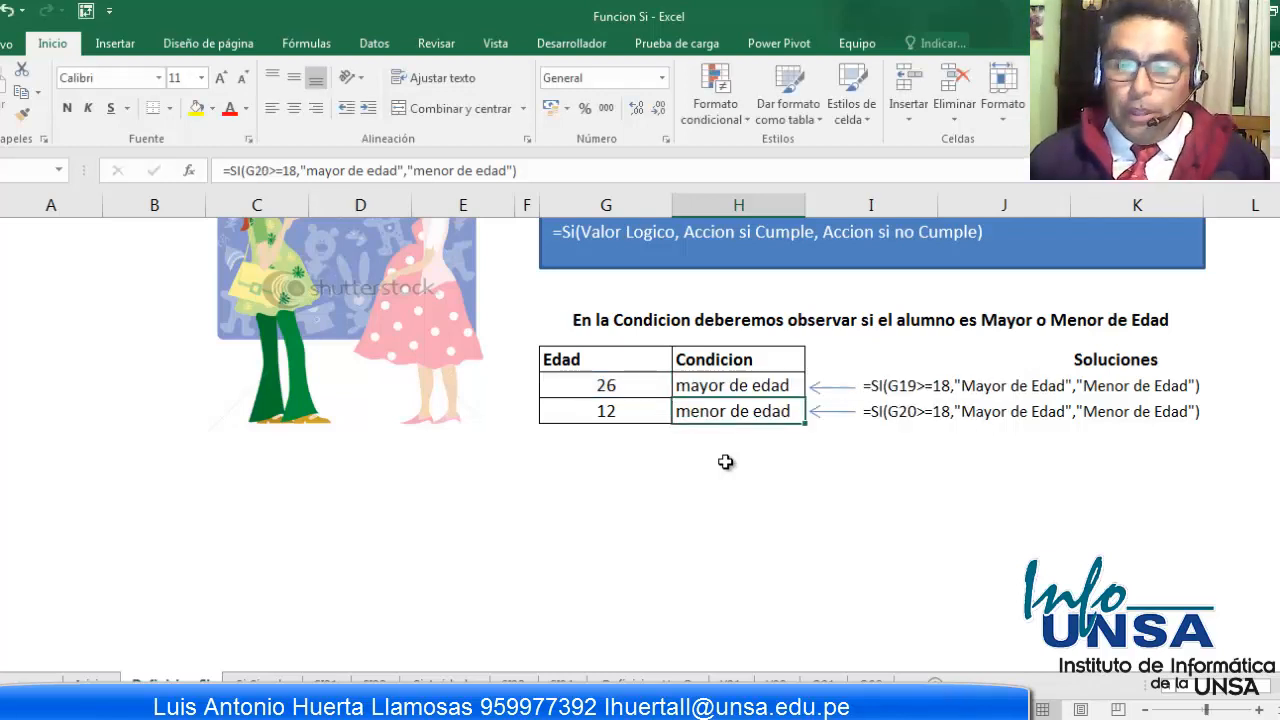
Step: Go to the SI01 sheet and clear the existing formulas from the Condicion column, G3:G12
click(258, 683)
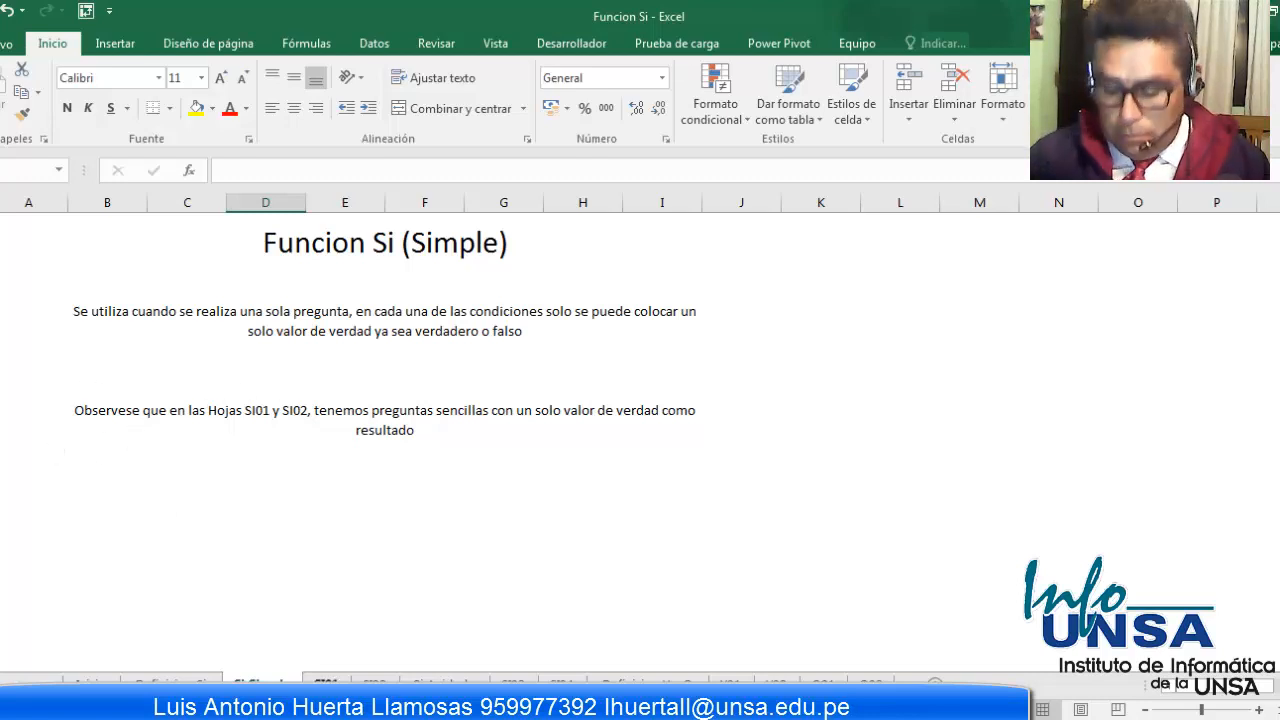
key(ctrl+Page_Down)
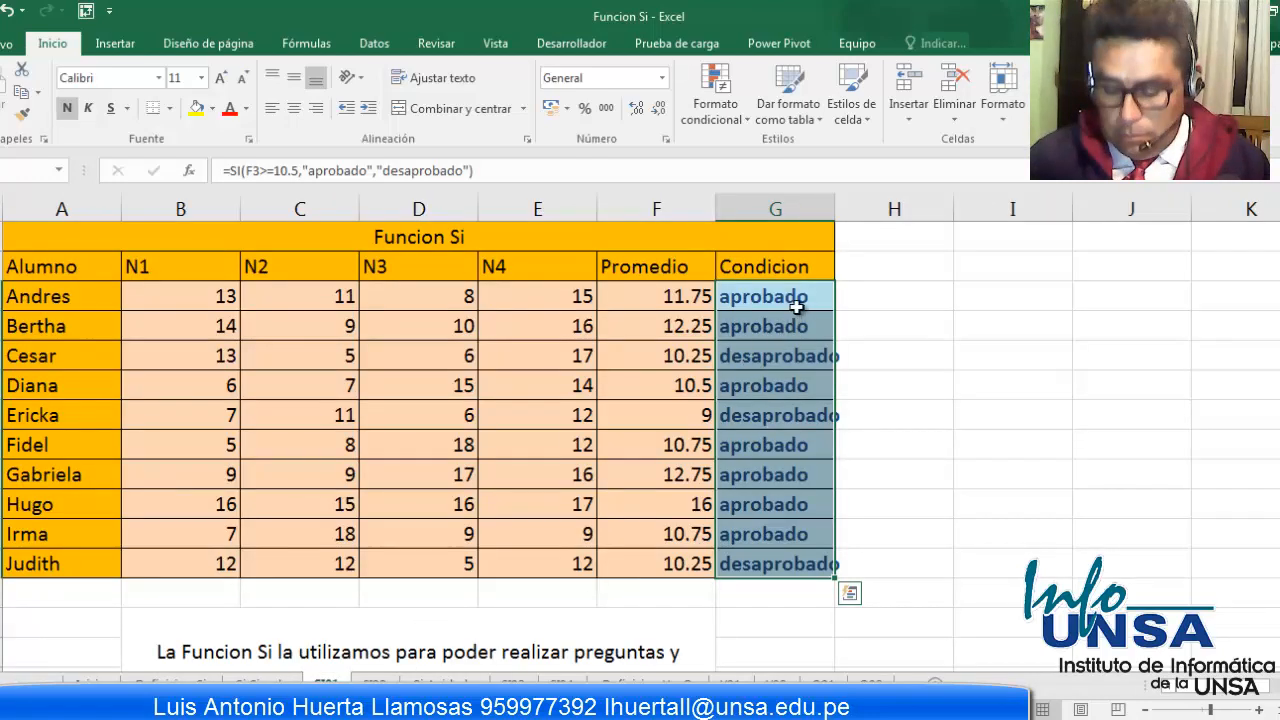
drag(778, 297, 741, 551)
key(Delete)
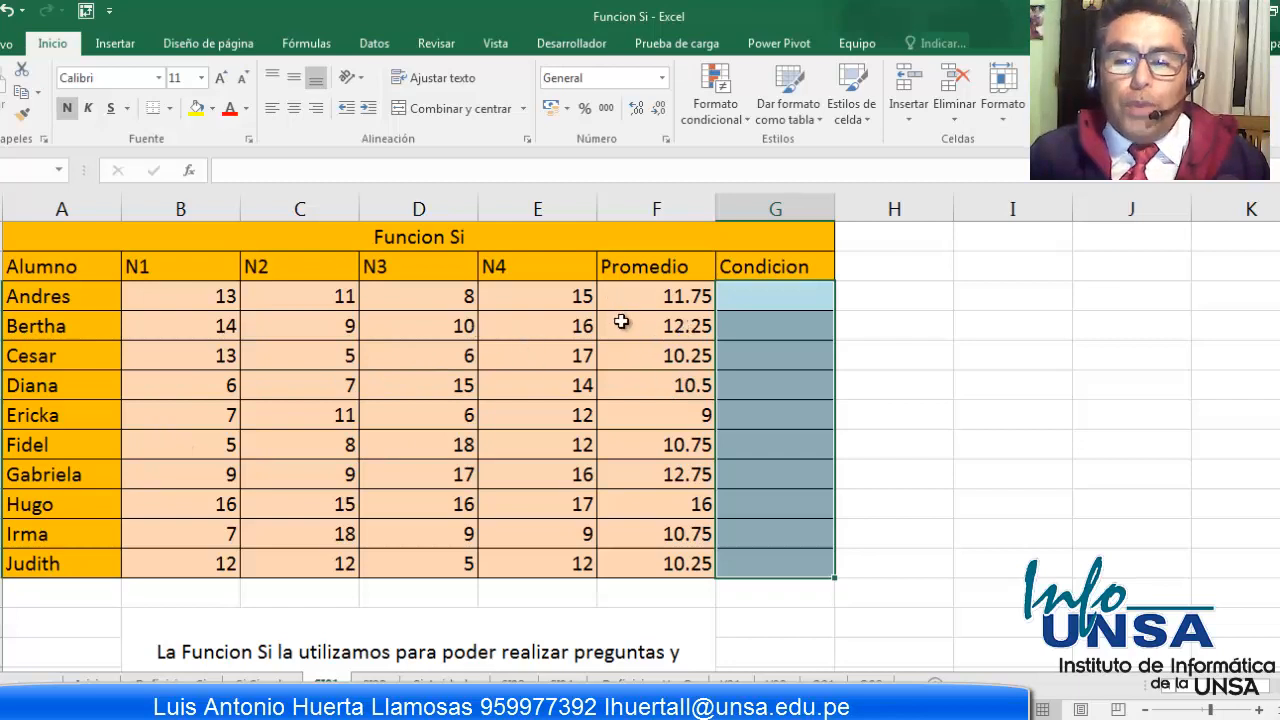
Step: Start an SI formula in G3 whose logical test checks whether the average in F3 is >=10.5
click(786, 307)
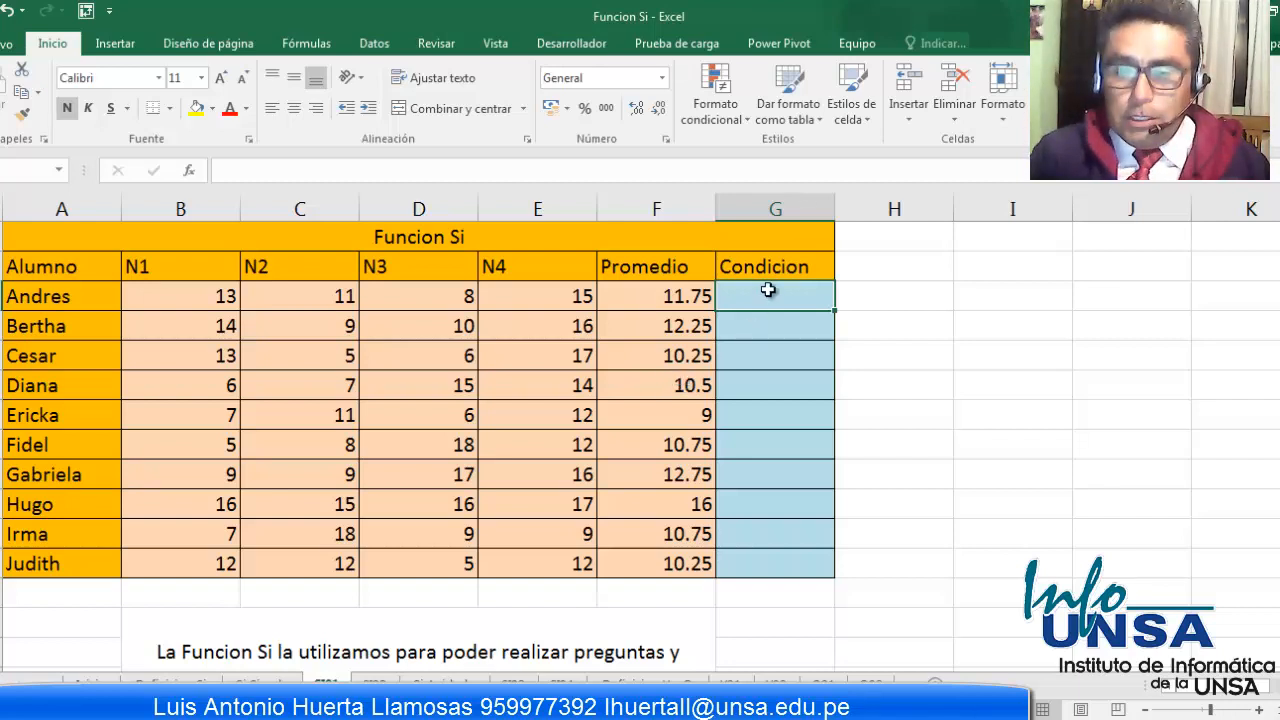
text(=)
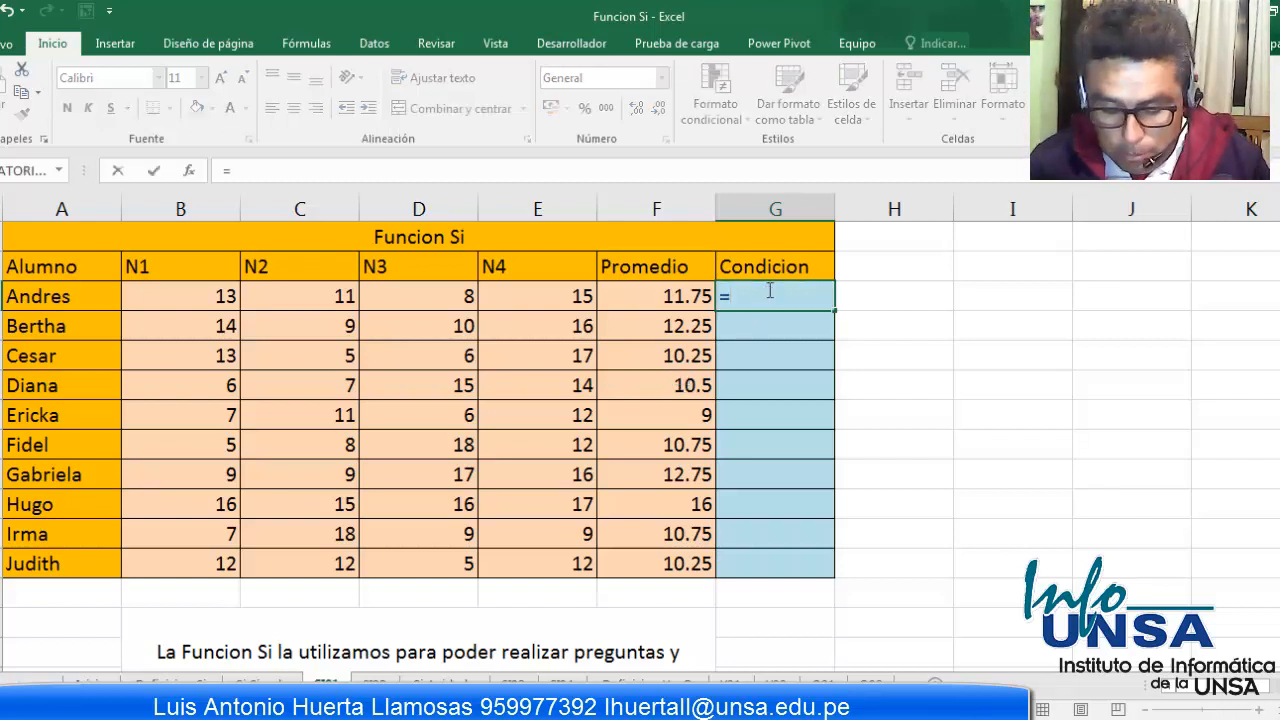
text(si)
key(Tab)
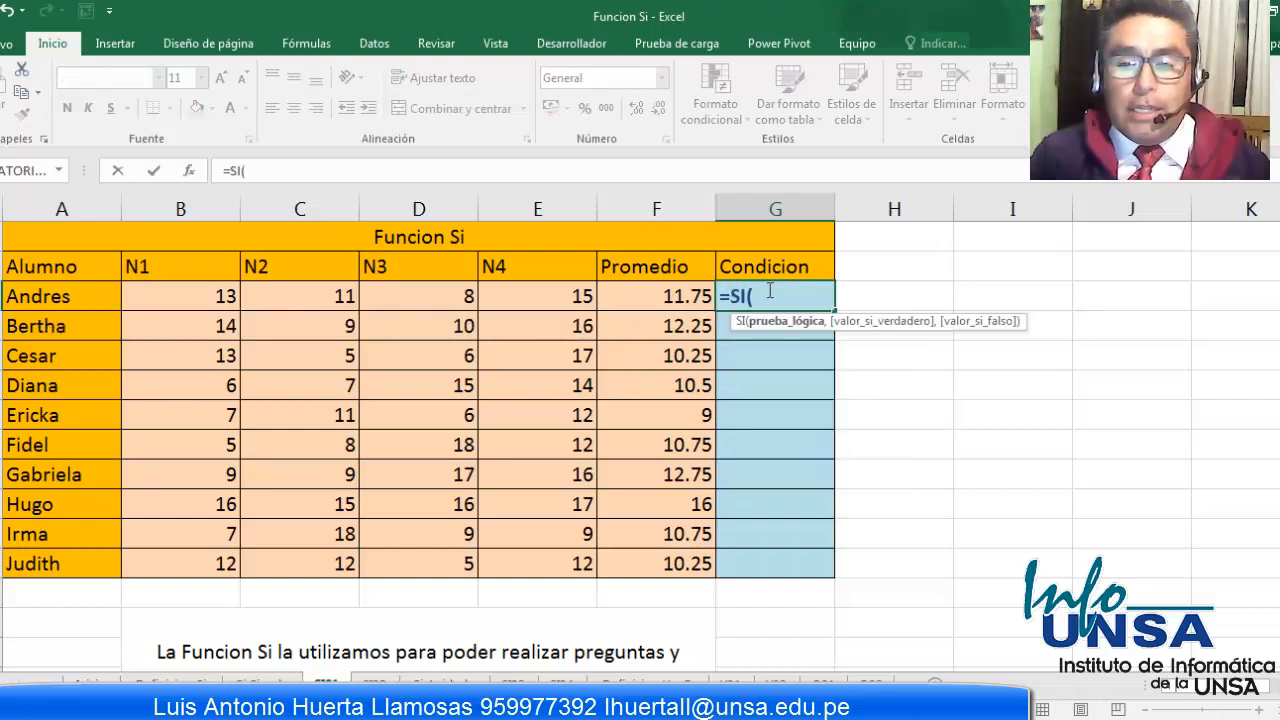
click(656, 292)
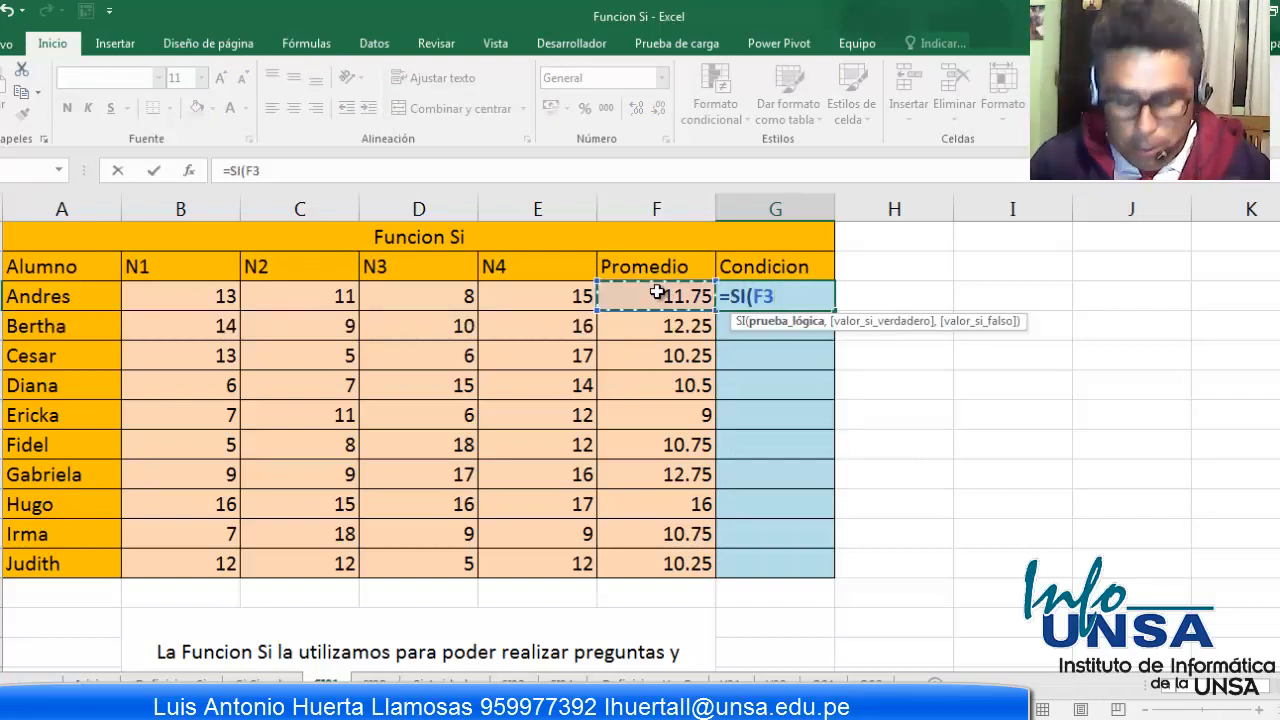
text(>)
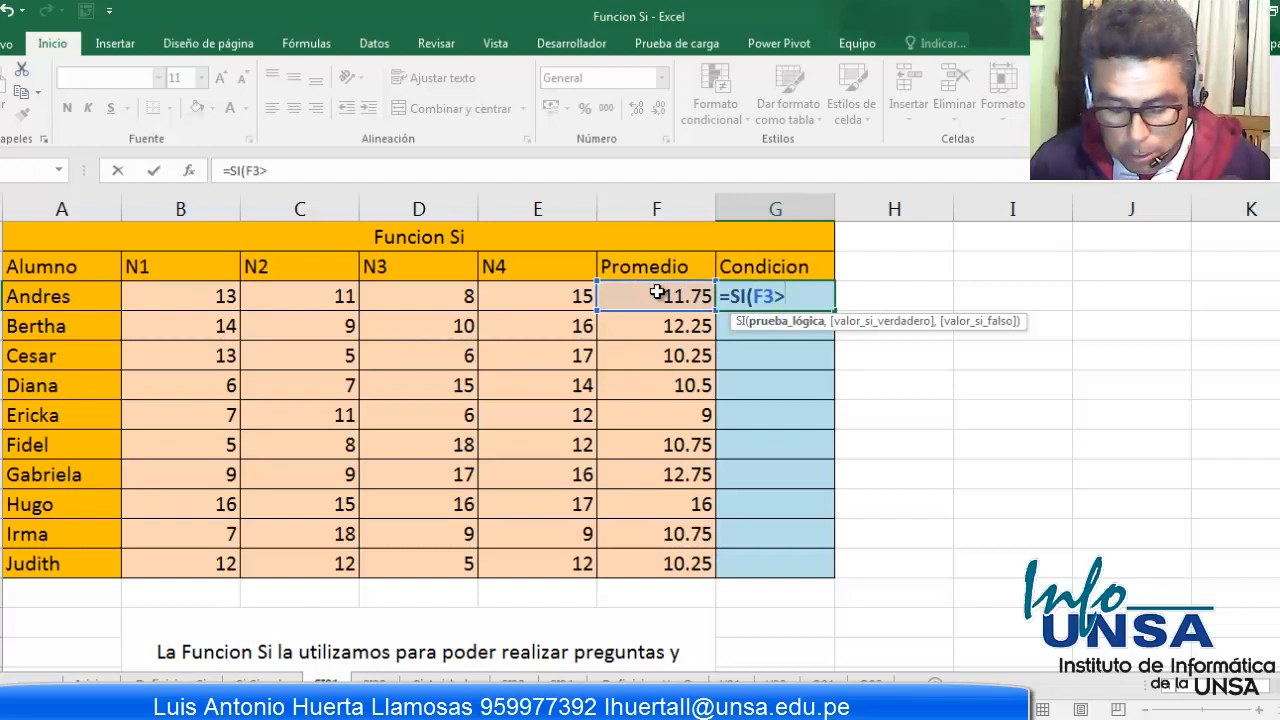
text(=10.)
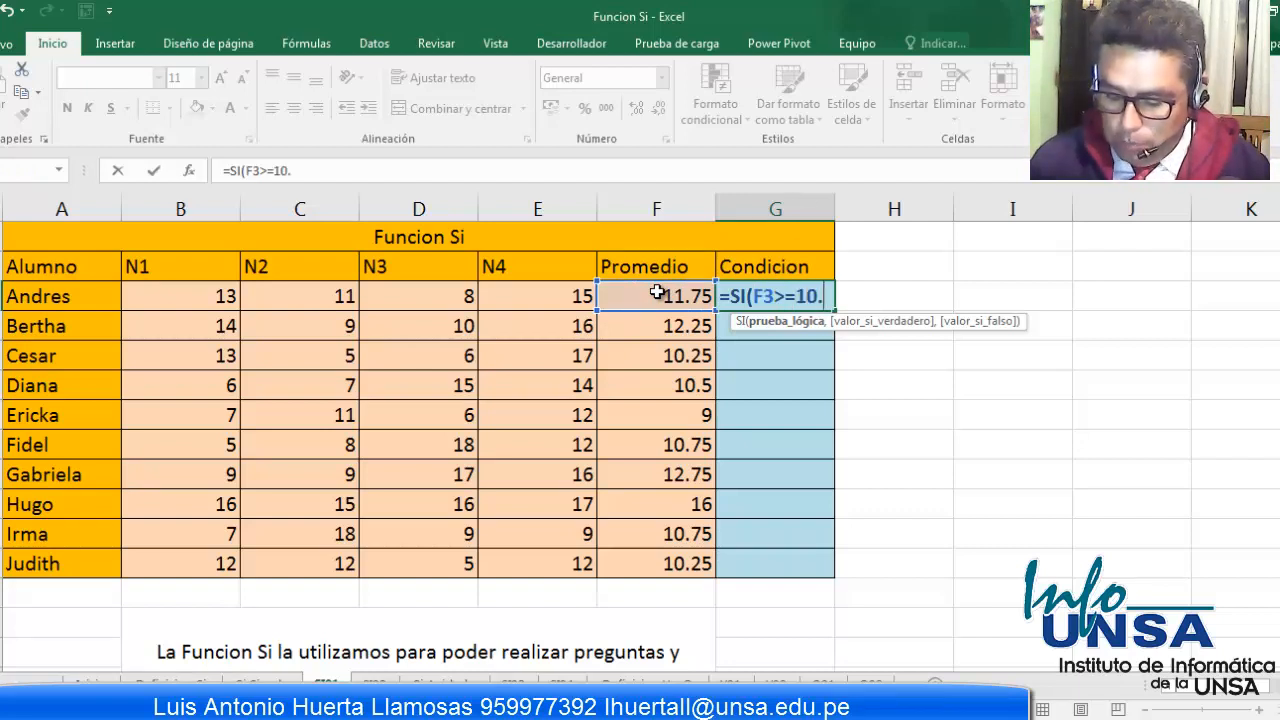
text(5,)
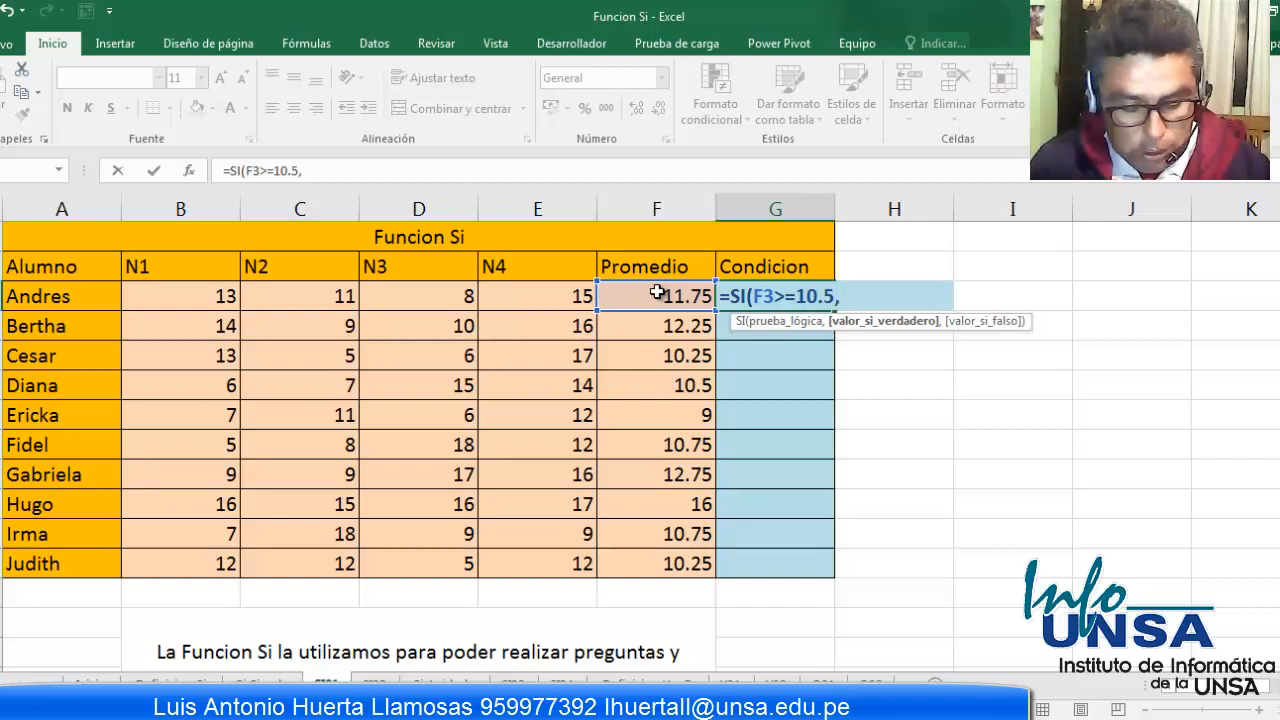
Step: Complete the G3 formula with "aprobado" as the true result and "desaprobado" as the false result, and copy it down to G12
text("aprobado)
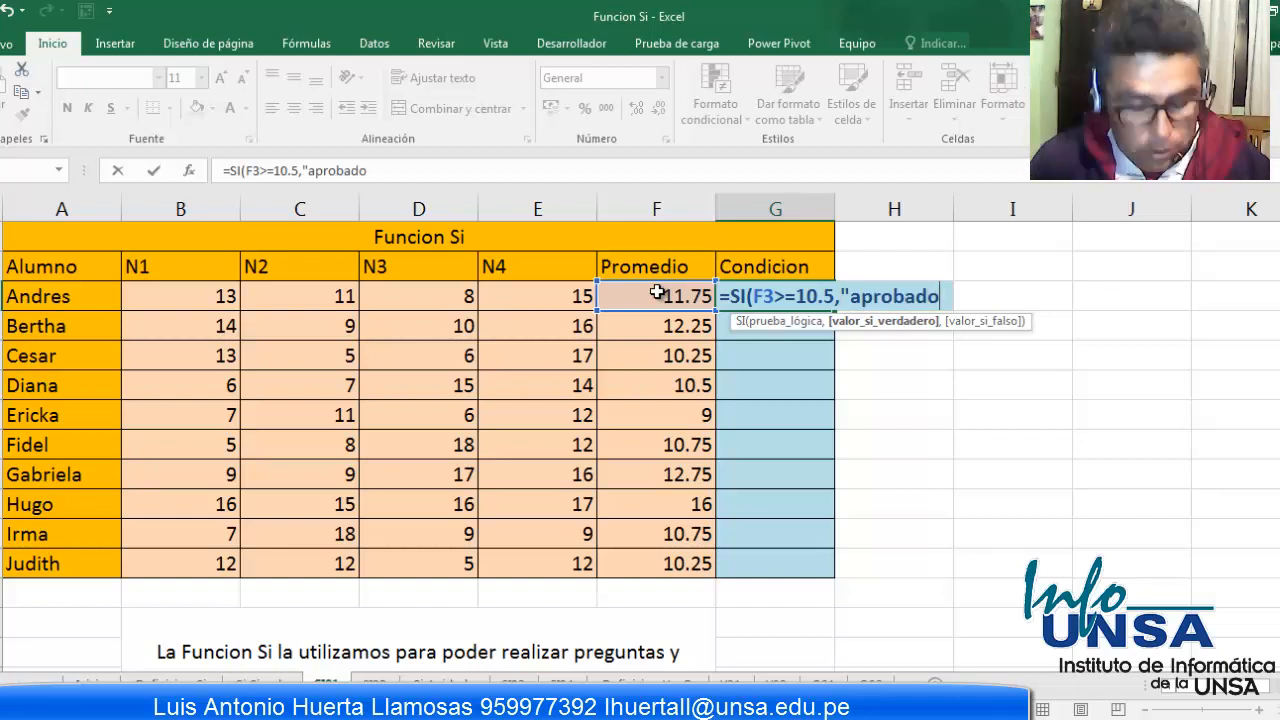
text(",)
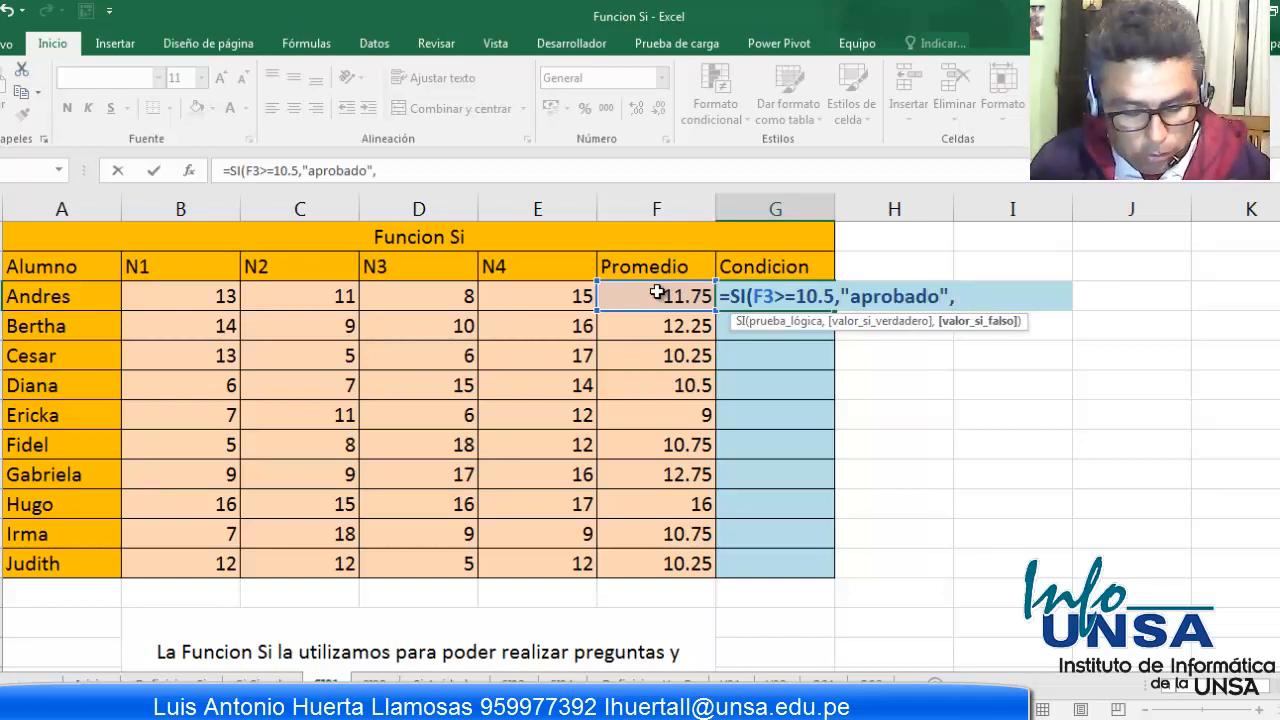
text("desa)
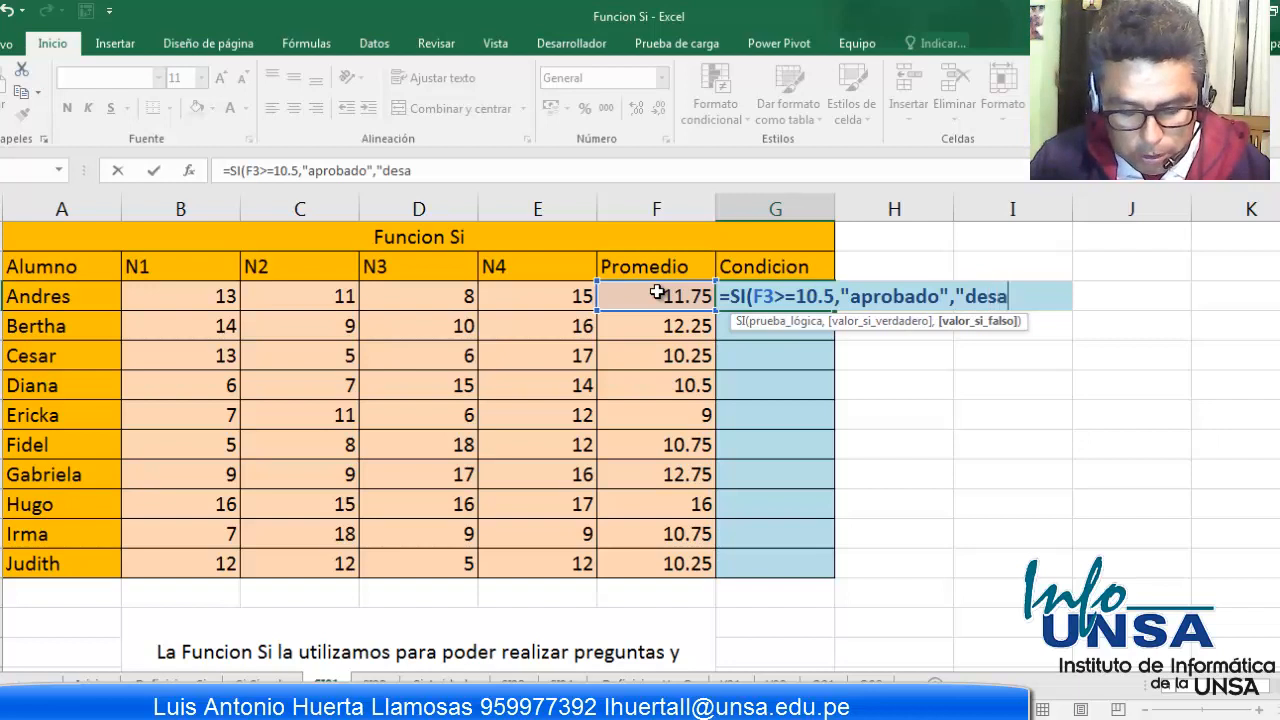
text(probado)
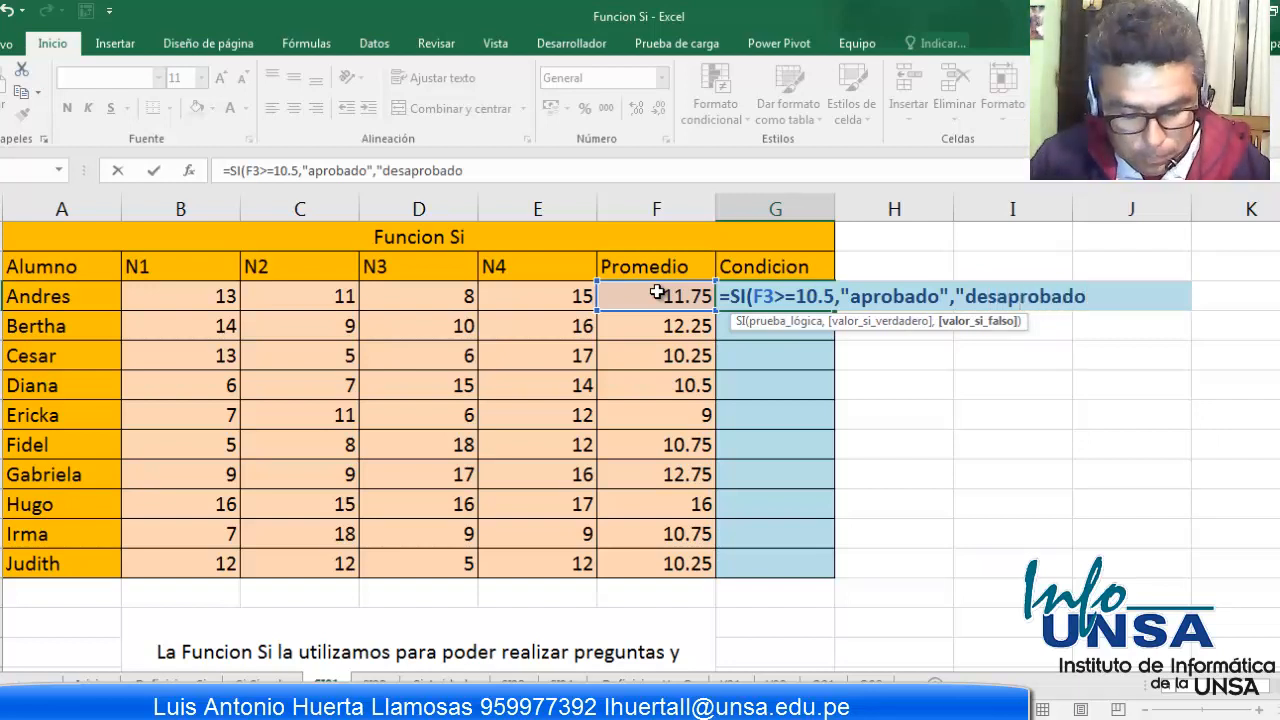
text("))
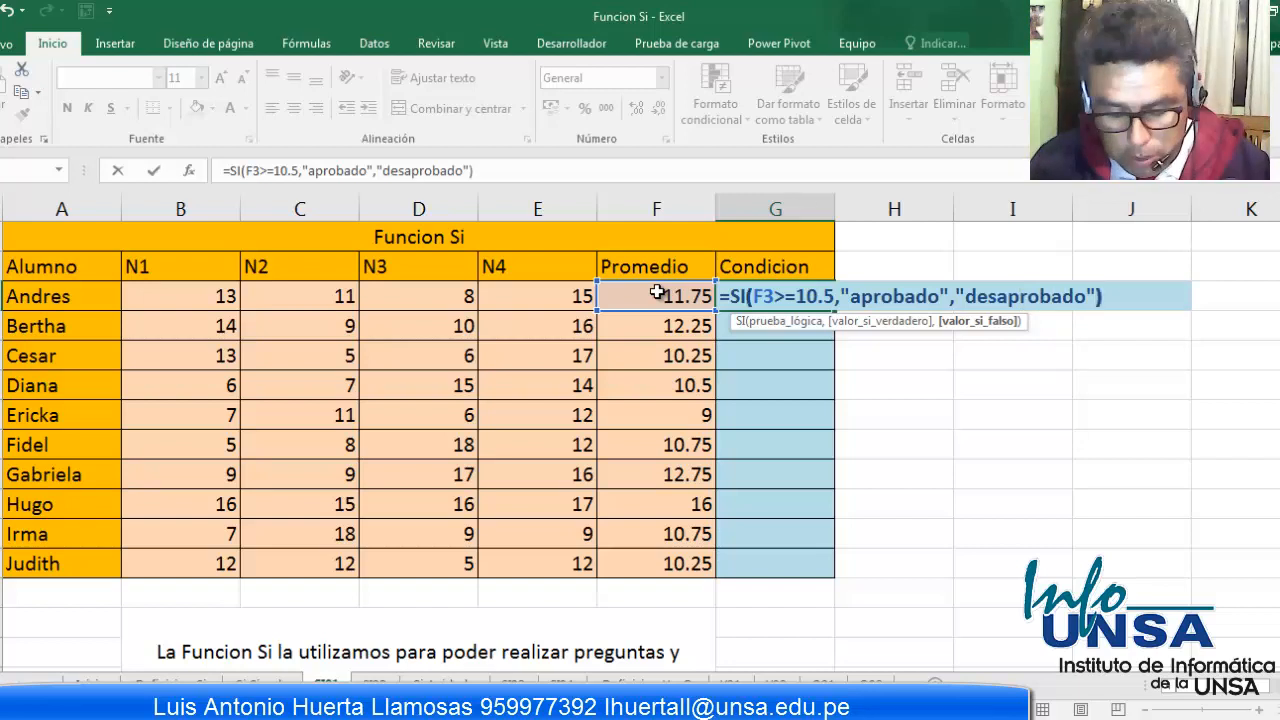
key(Return)
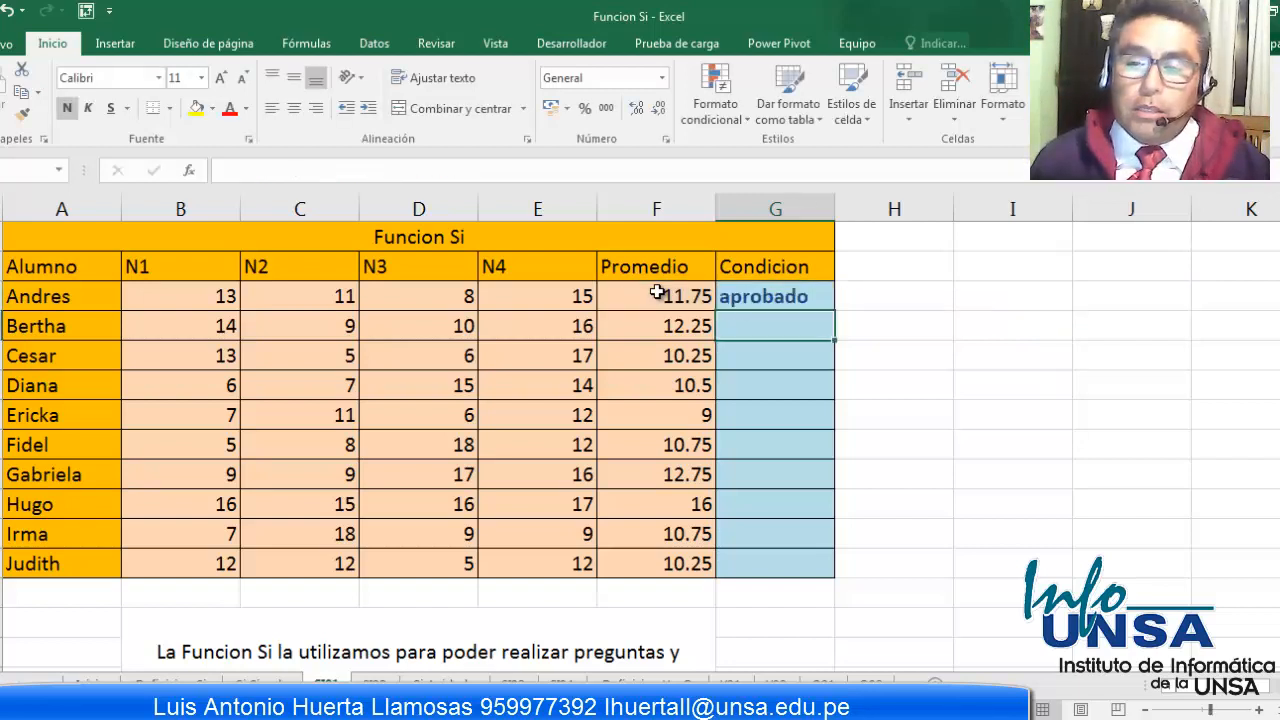
click(750, 297)
double_click(836, 312)
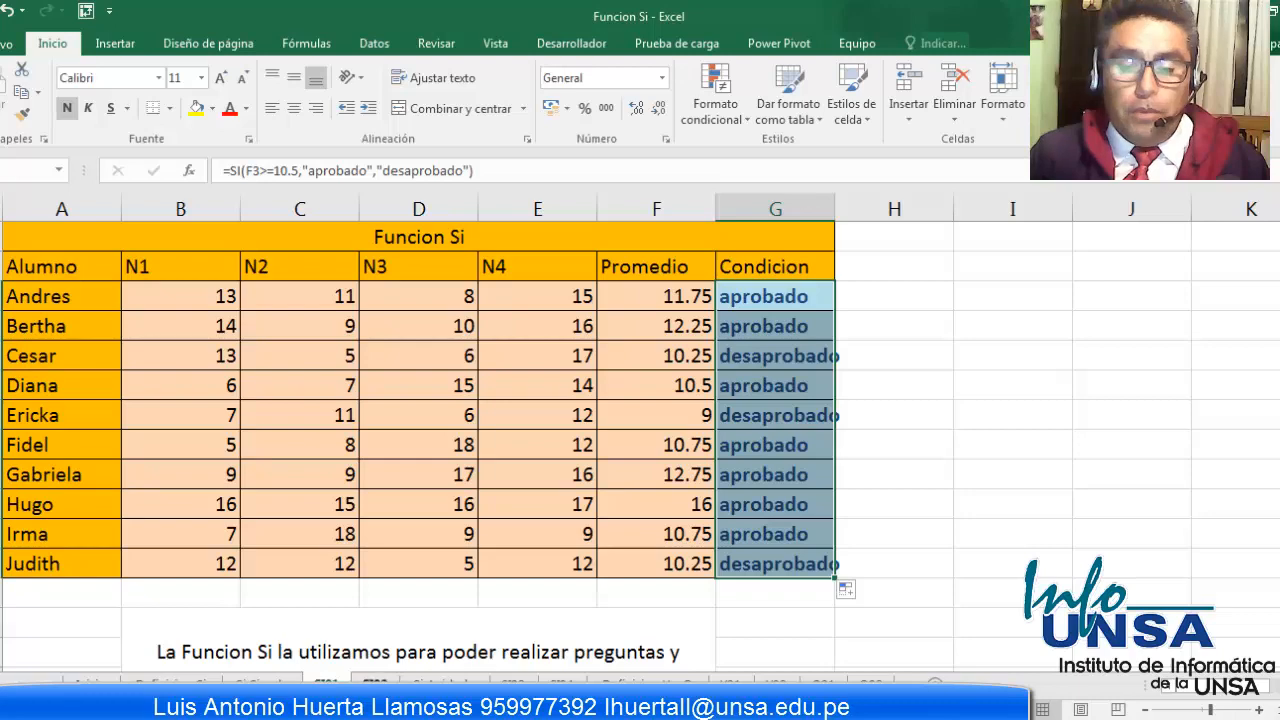
Step: Go to the SI02 sheet and read the rules for calculating Bonificacion and Neto a Pagar
click(374, 682)
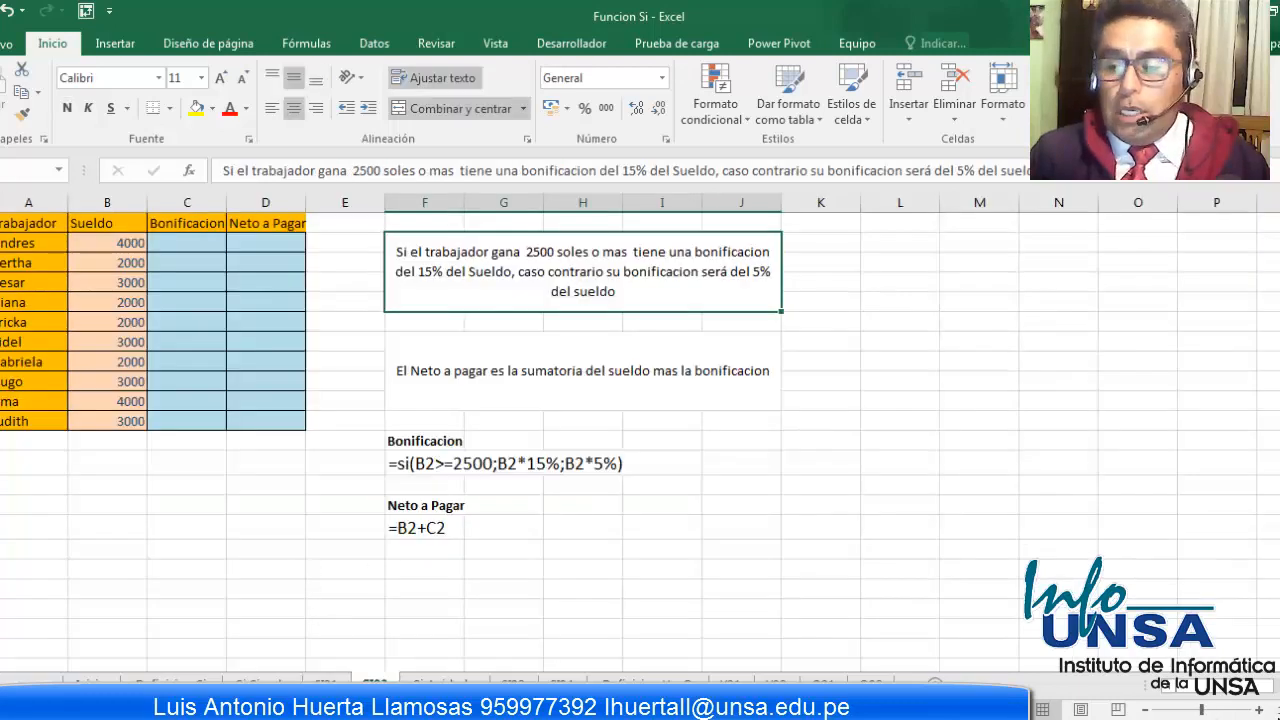
click(1260, 711)
click(1260, 711)
click(1260, 711)
click(1260, 711)
click(1260, 711)
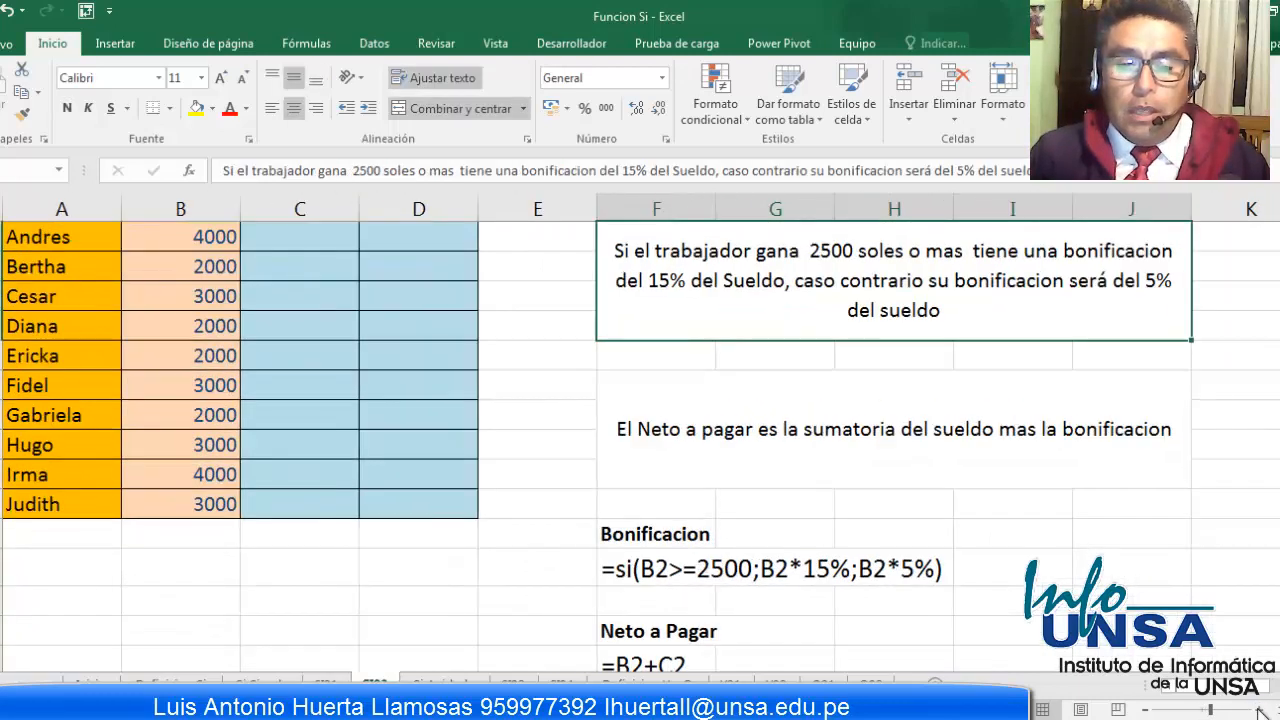
click(1260, 711)
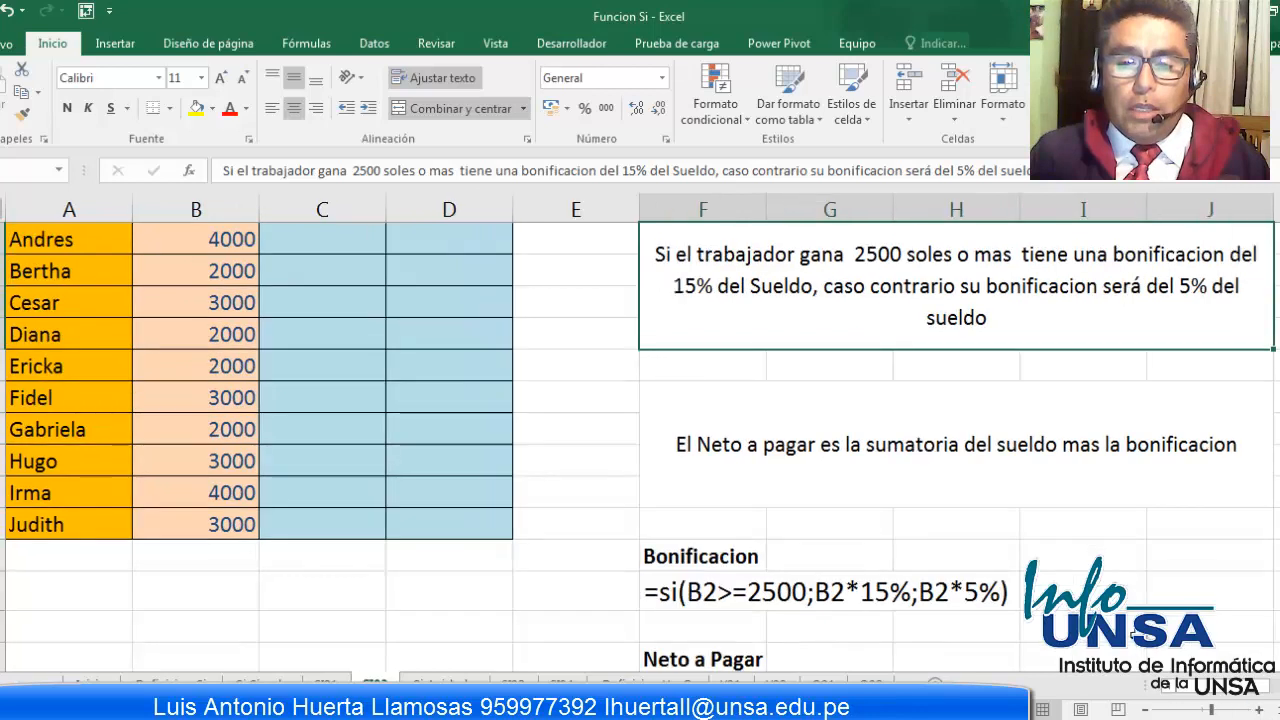
scroll(1136, 636, up, 1)
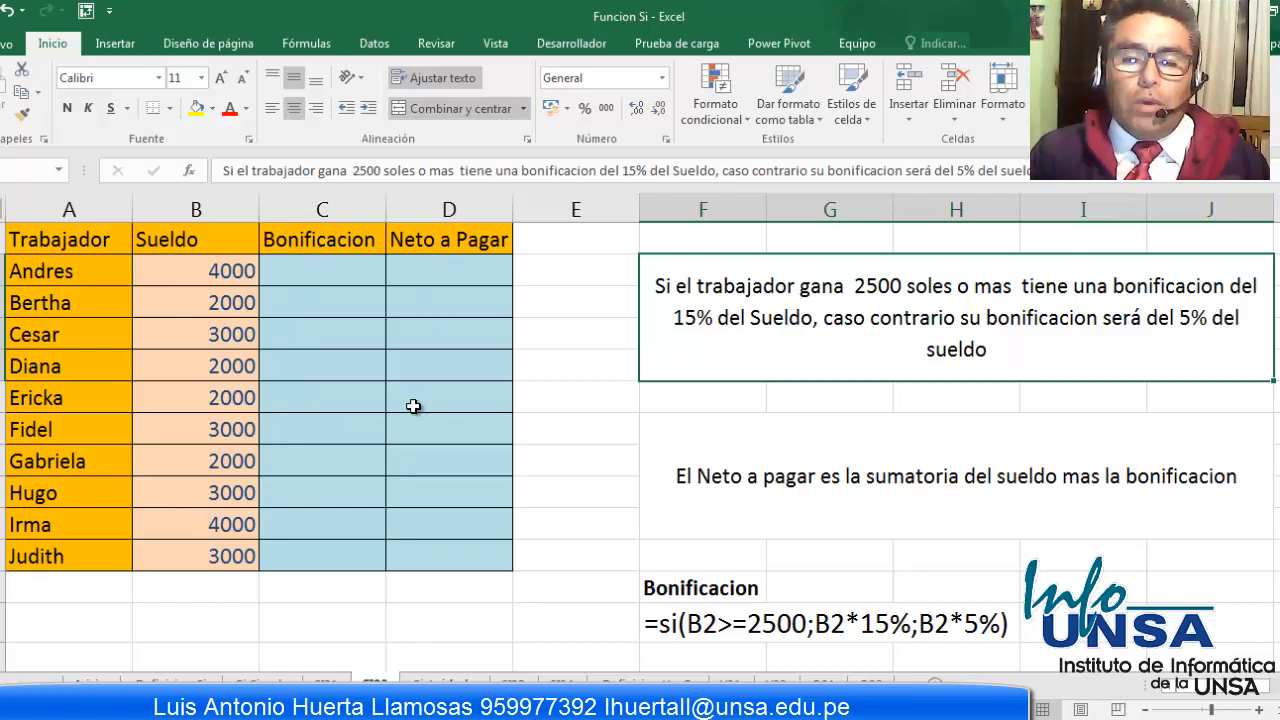
Step: Start an SI formula in the first Bonificacion cell, C2, testing whether the salary in B2 is >=2500
click(322, 279)
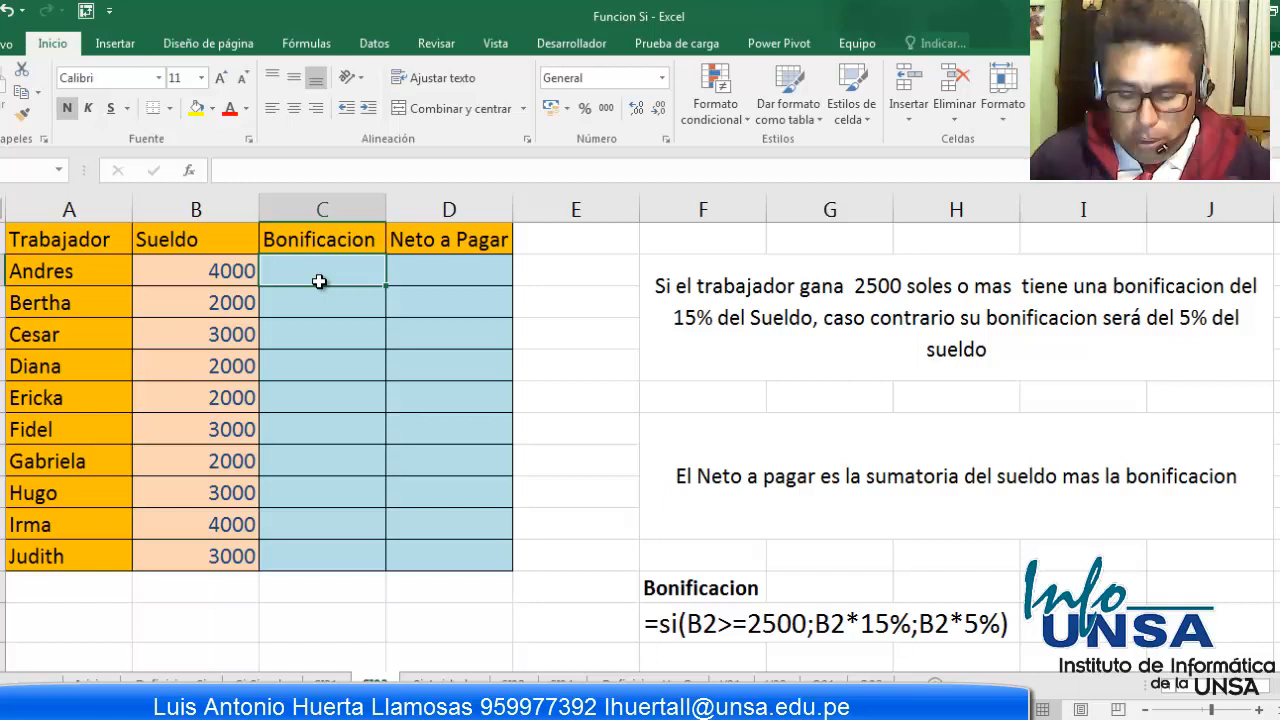
text(=)
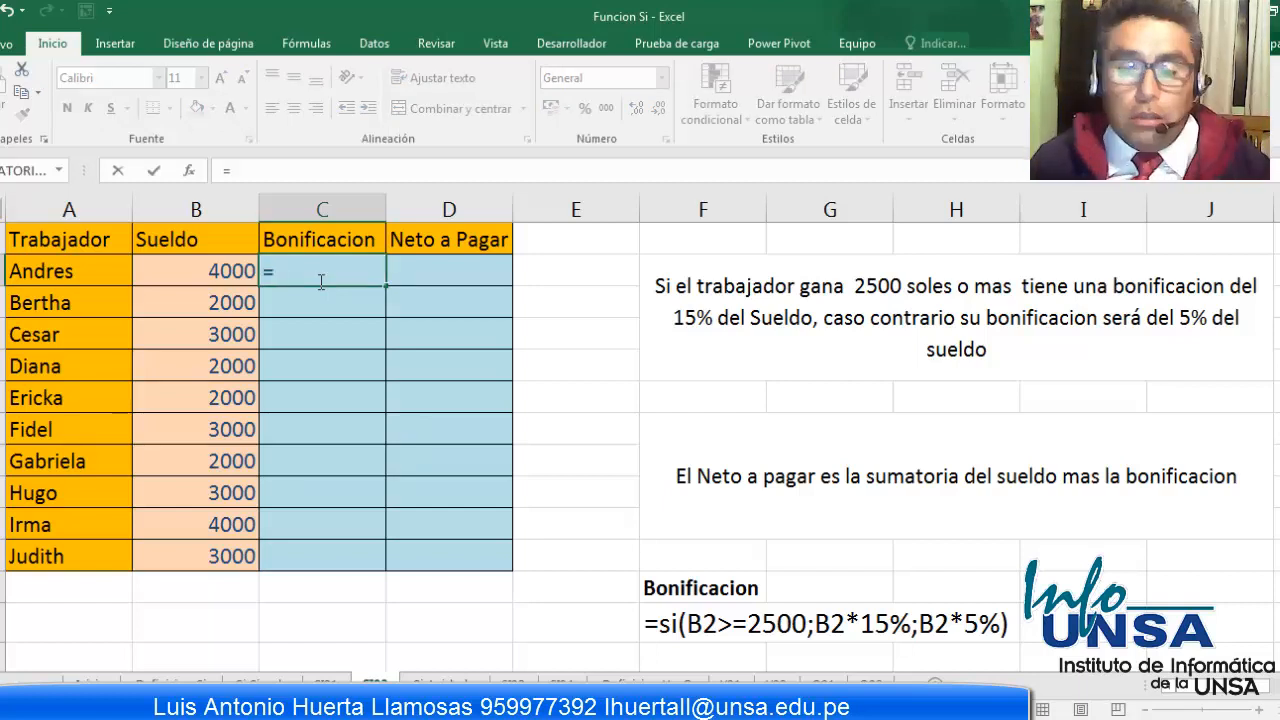
text(si)
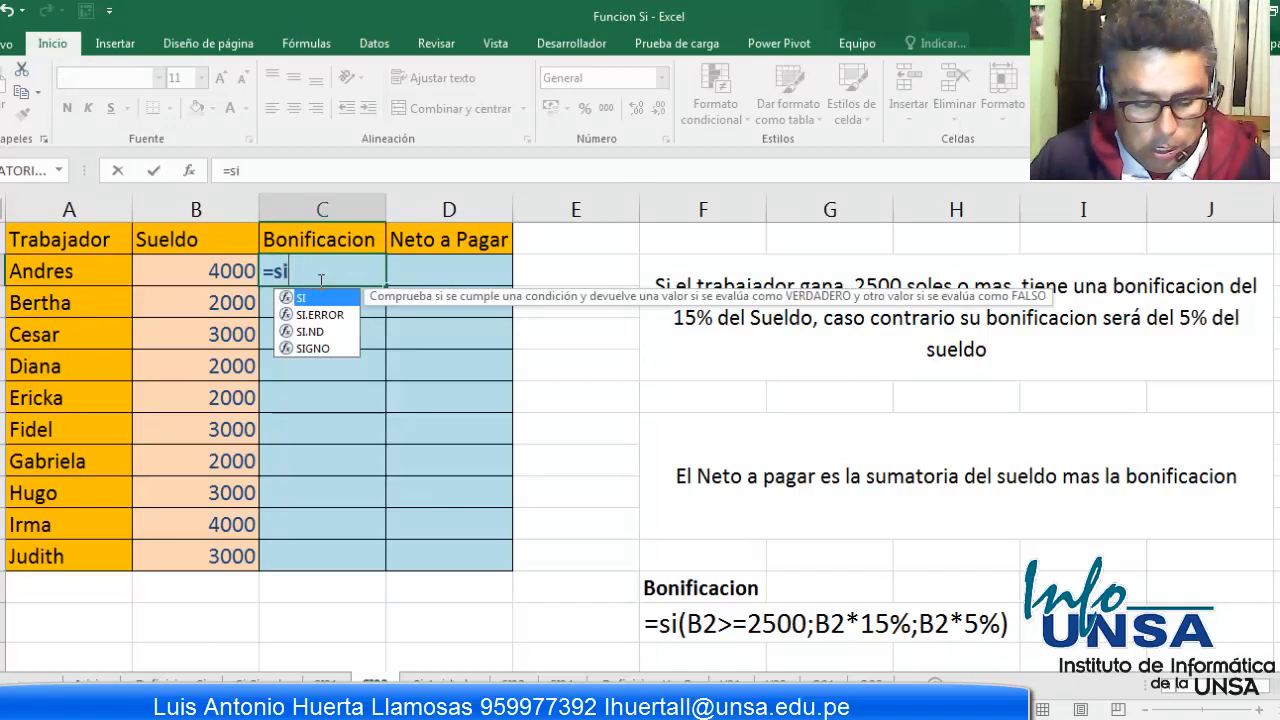
key(Tab)
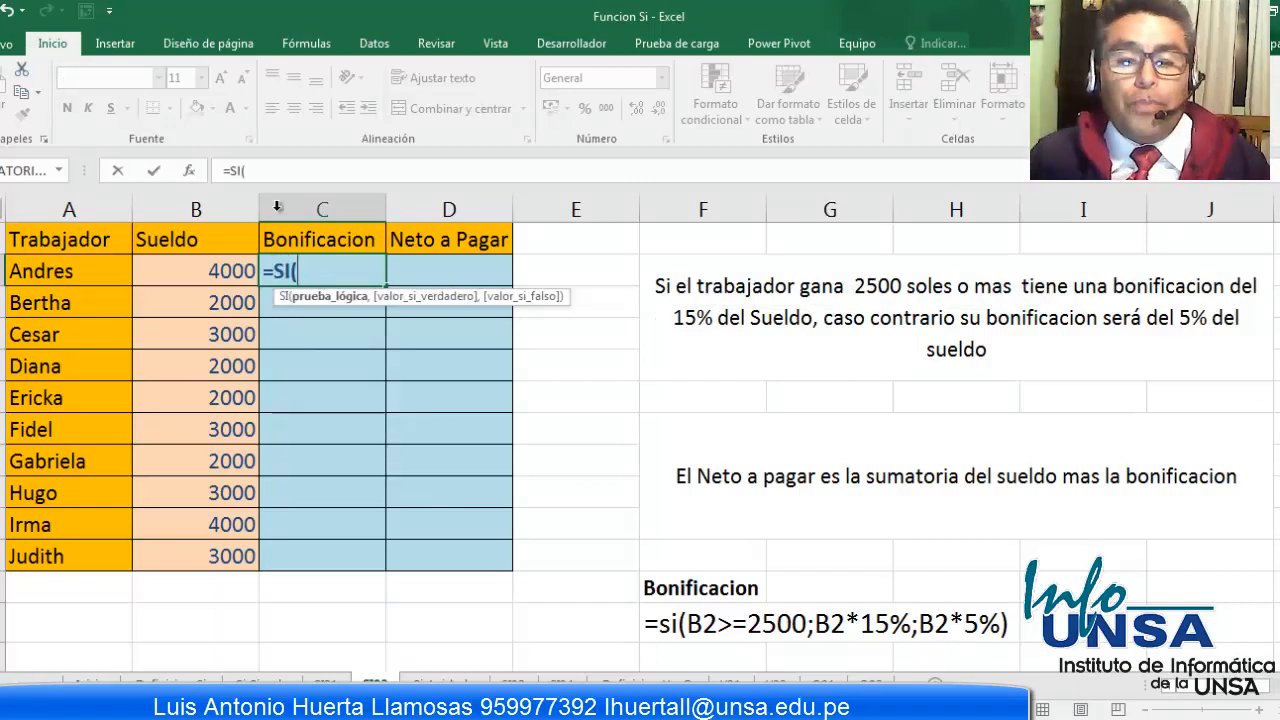
click(160, 275)
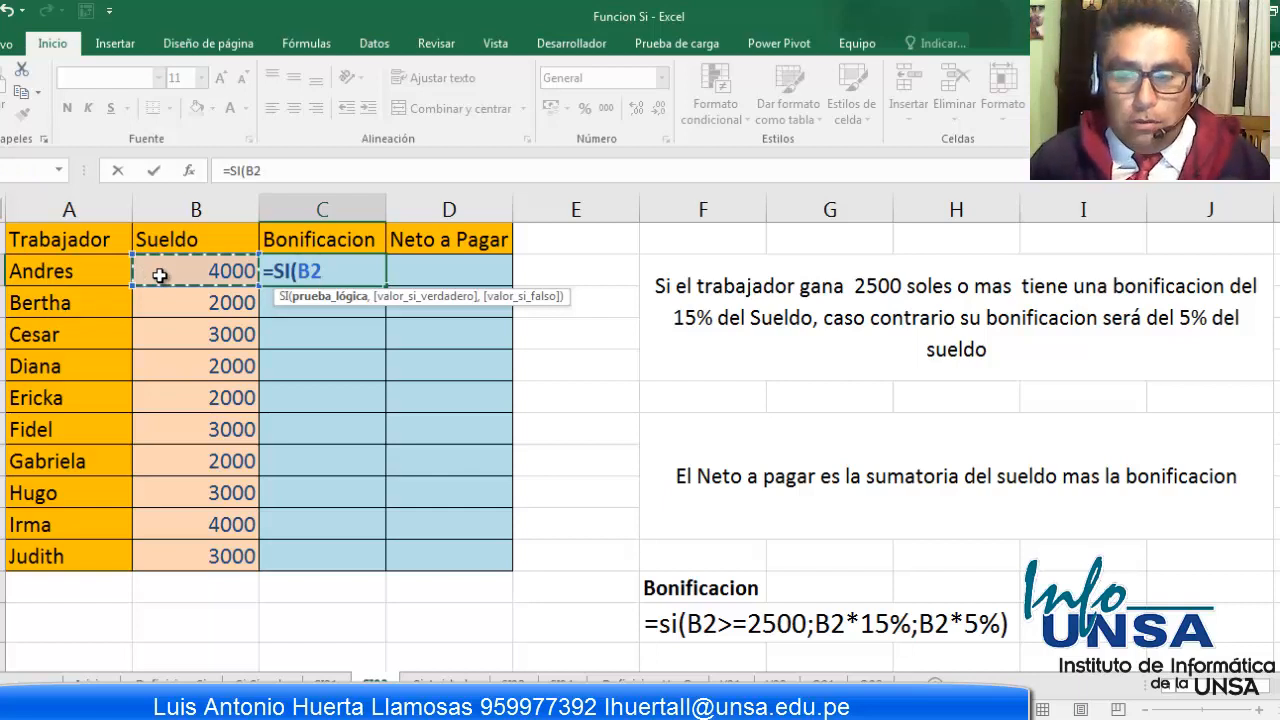
text(>)
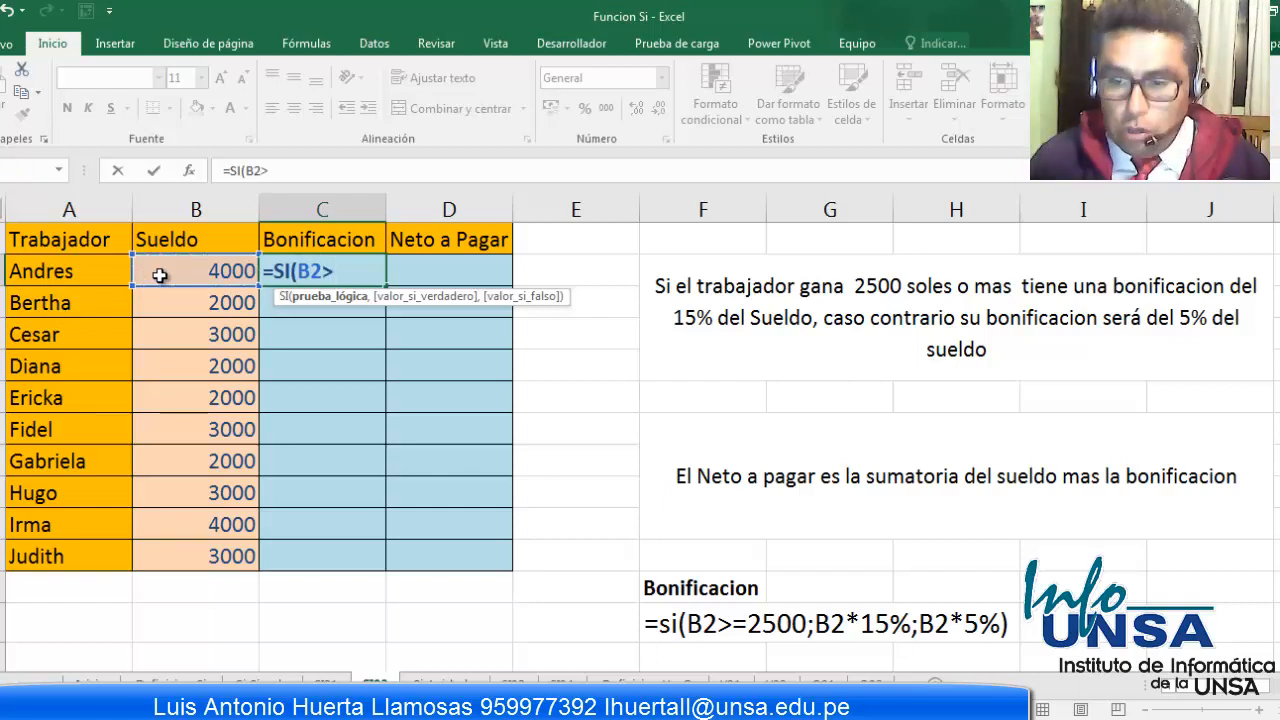
text(=)
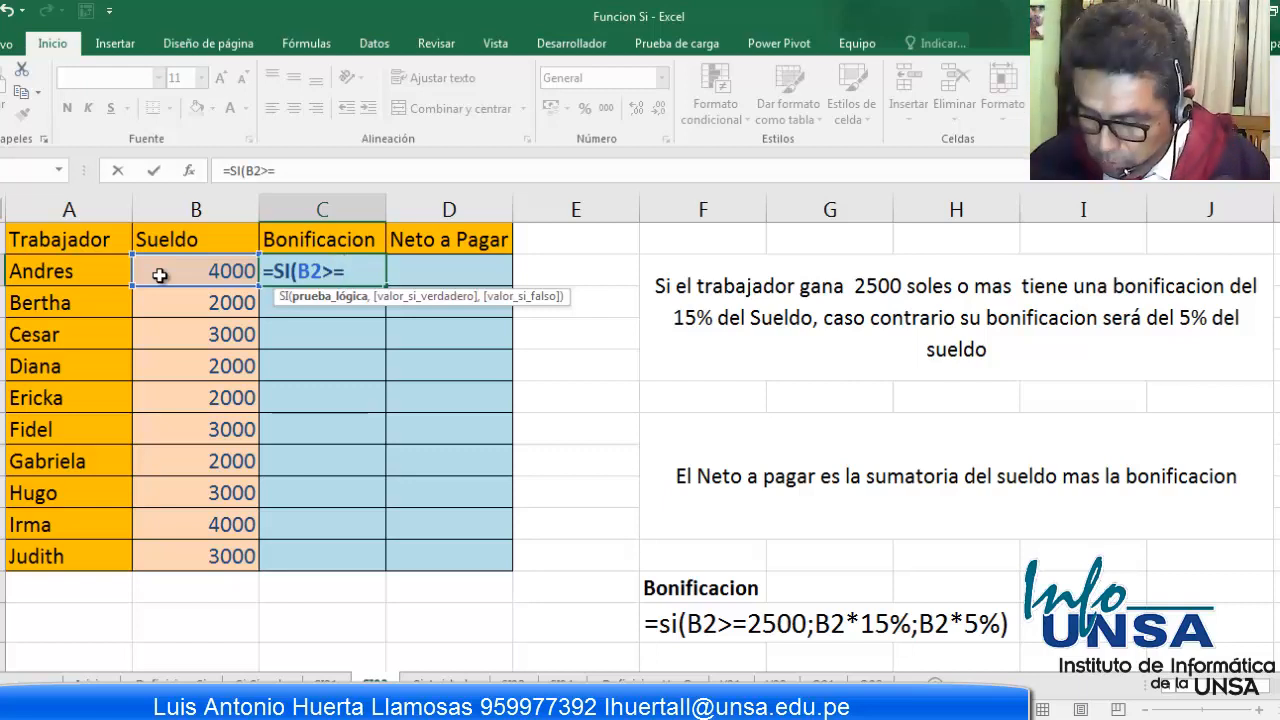
text(2500)
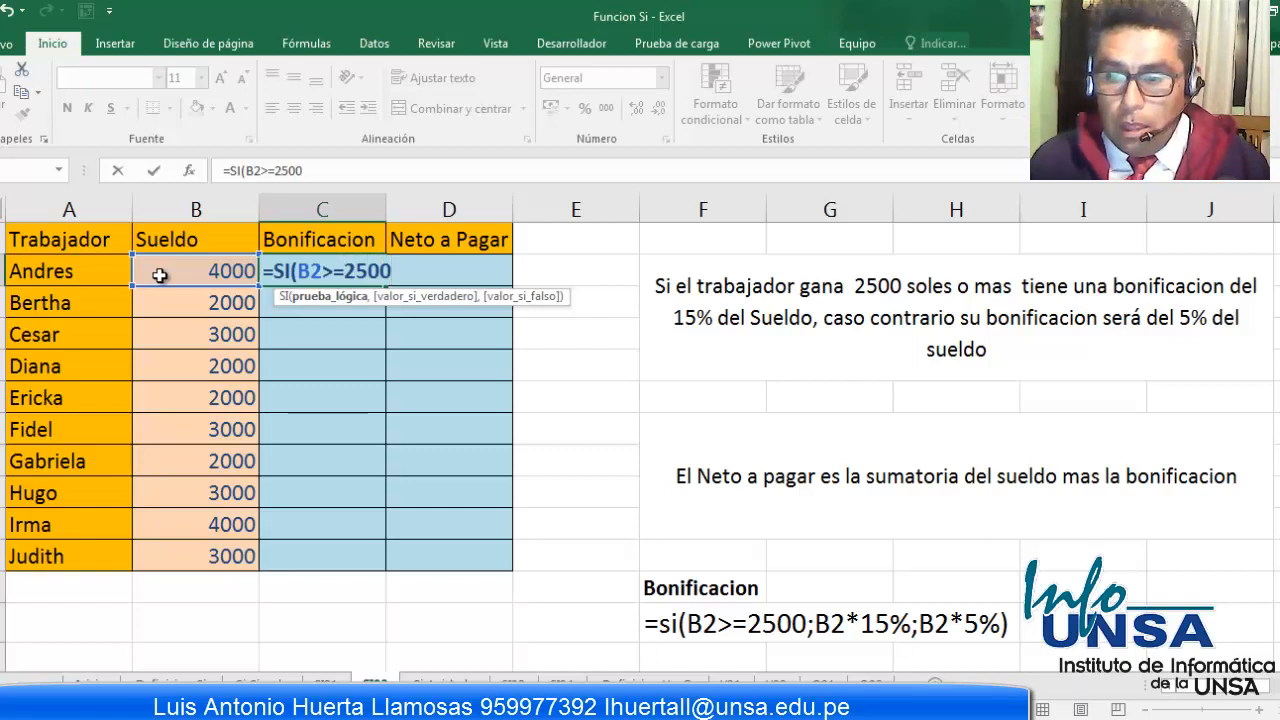
text(,)
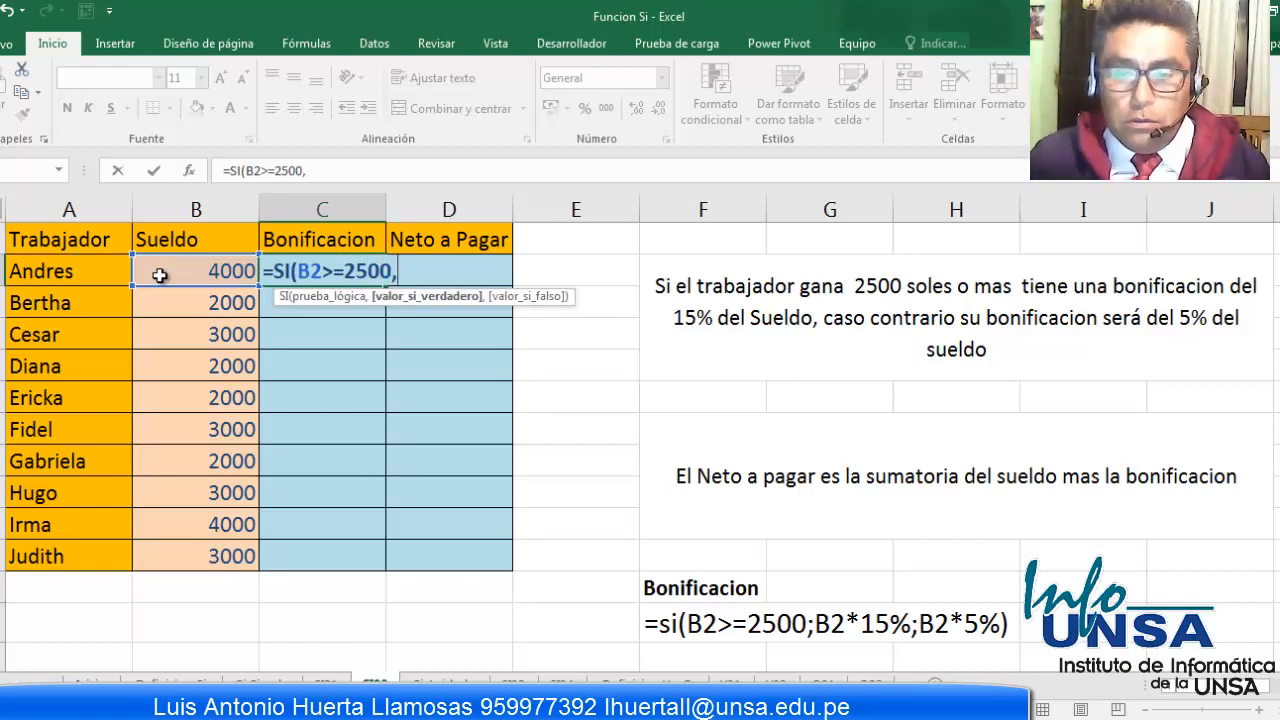
Step: Enter 15%*B2 as the true result of the SI formula in C2
text(15)
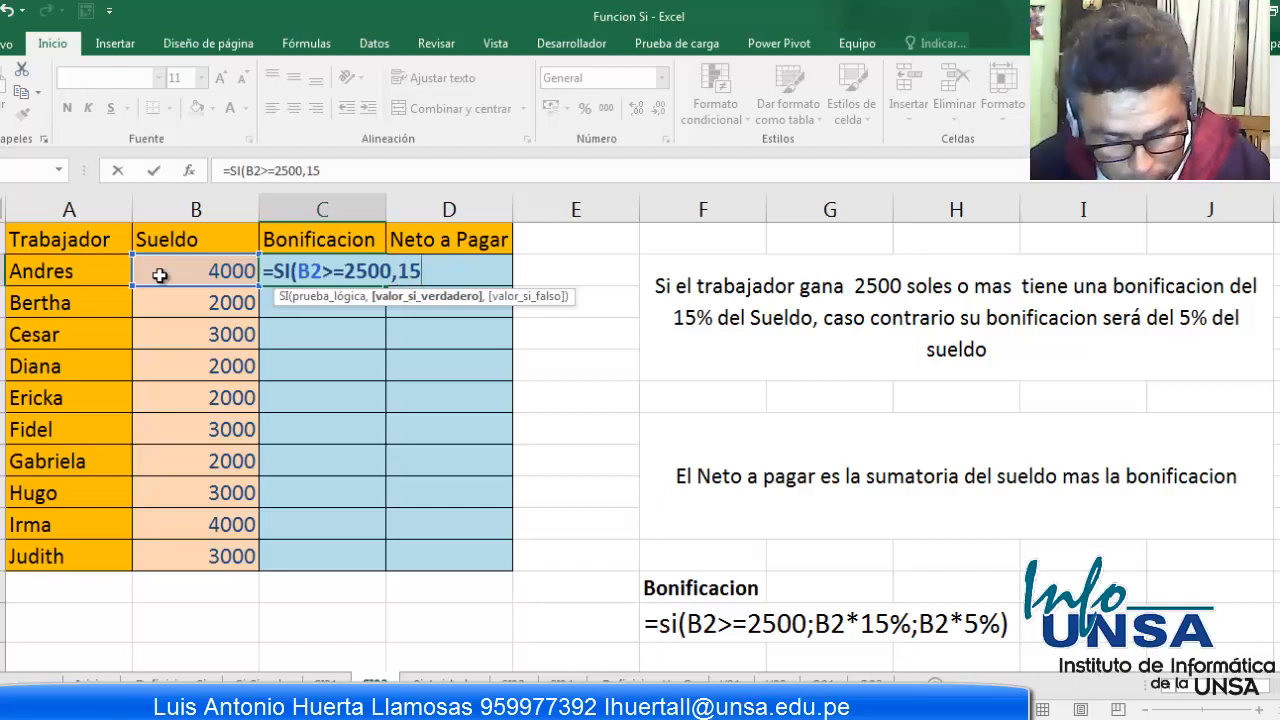
text(%)
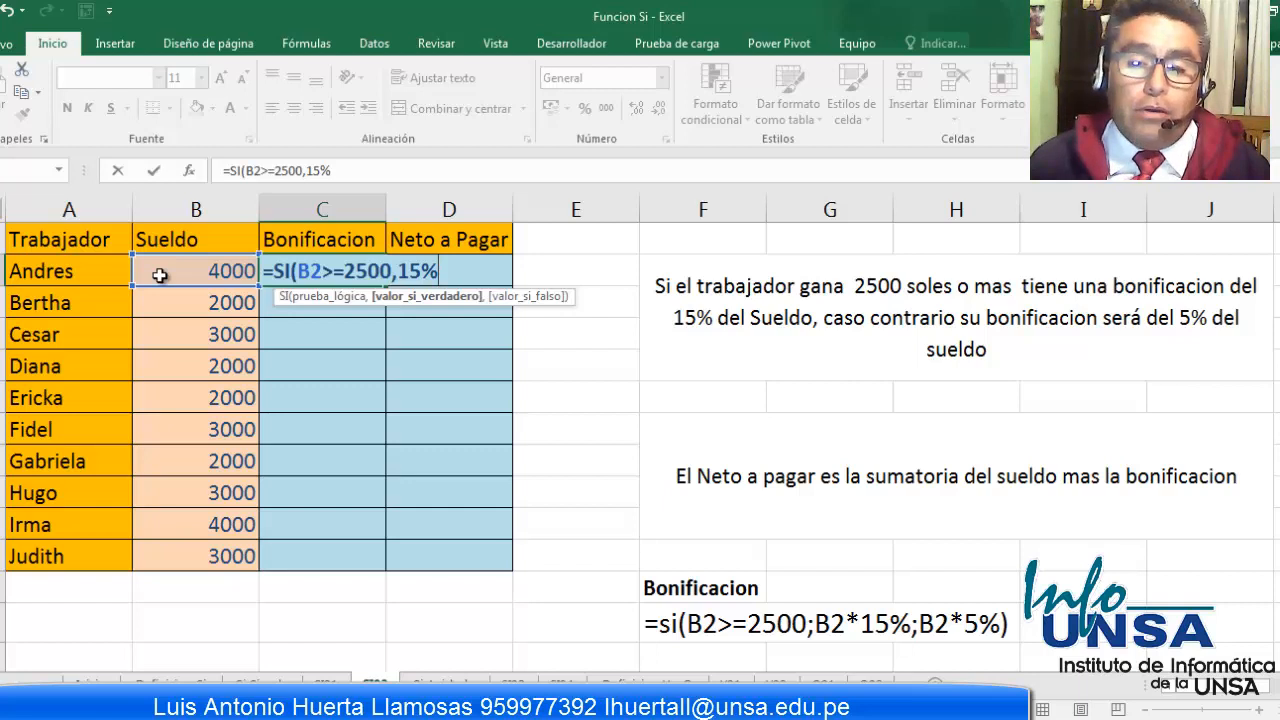
text(*)
click(160, 275)
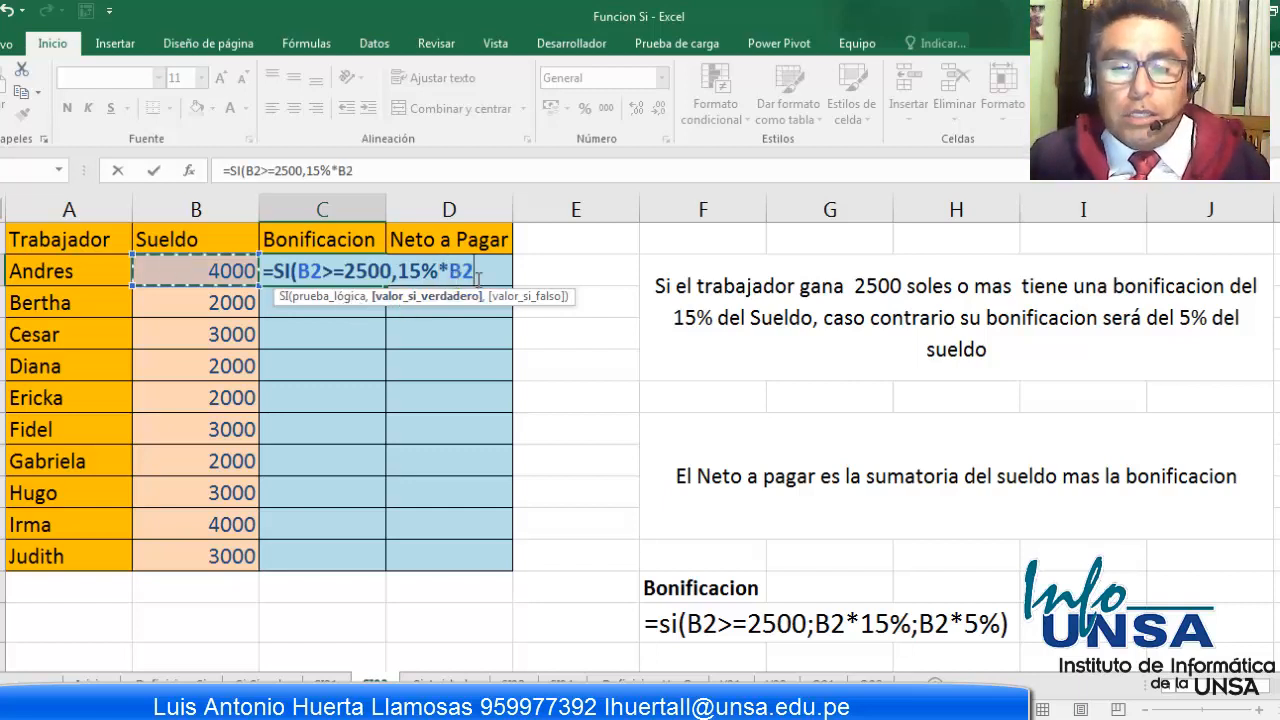
text(,)
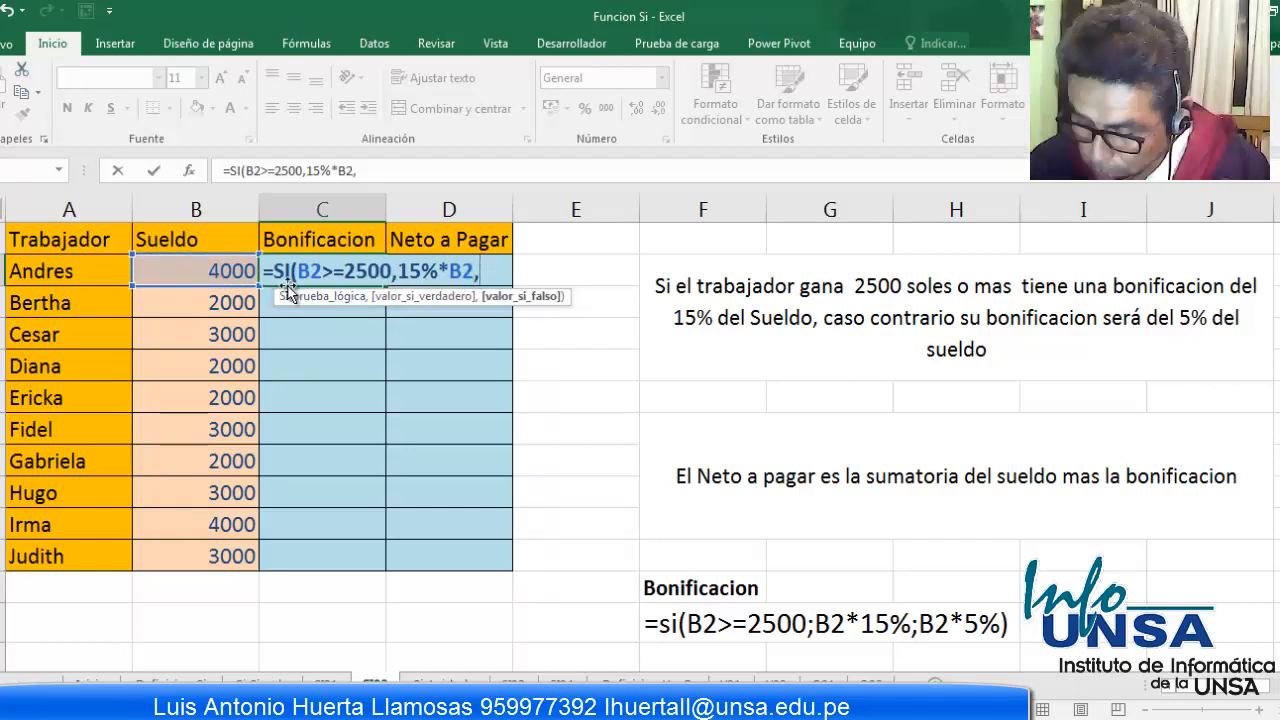
Step: Complete the C2 formula with 5%*B2 as the false result and copy it down to C11
text(5)
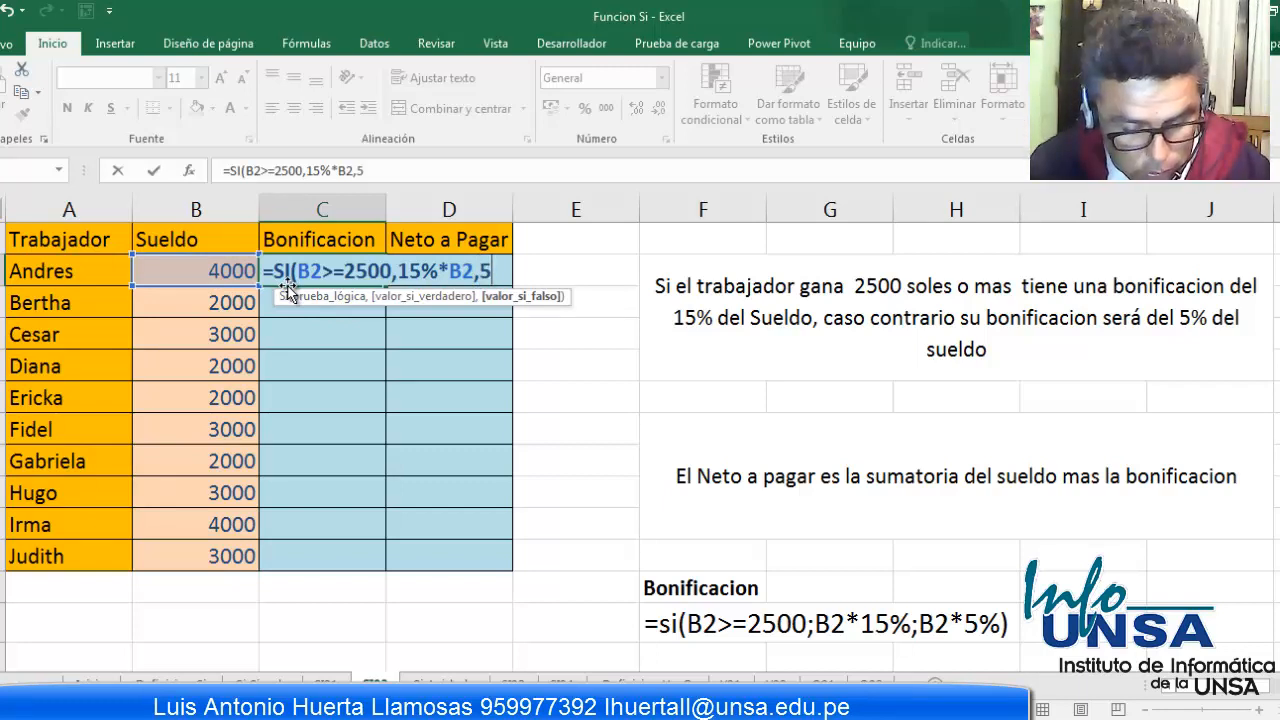
text(%)
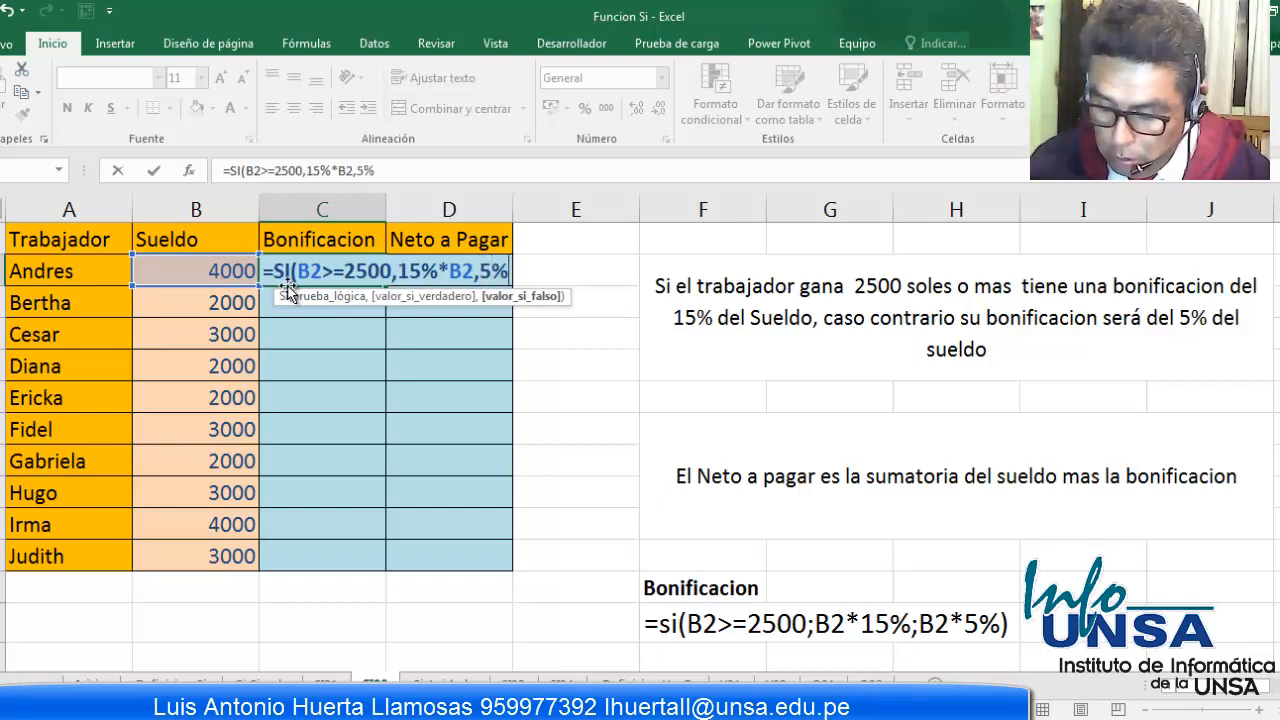
text(*)
click(215, 268)
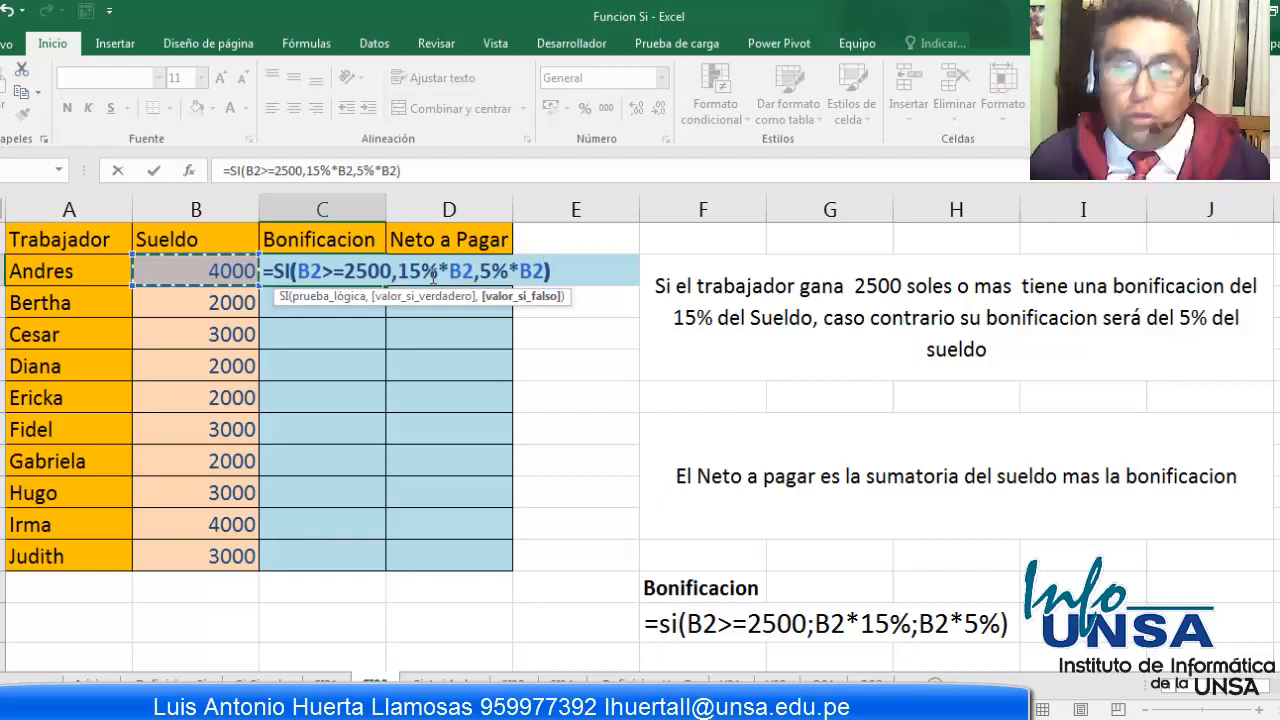
text())
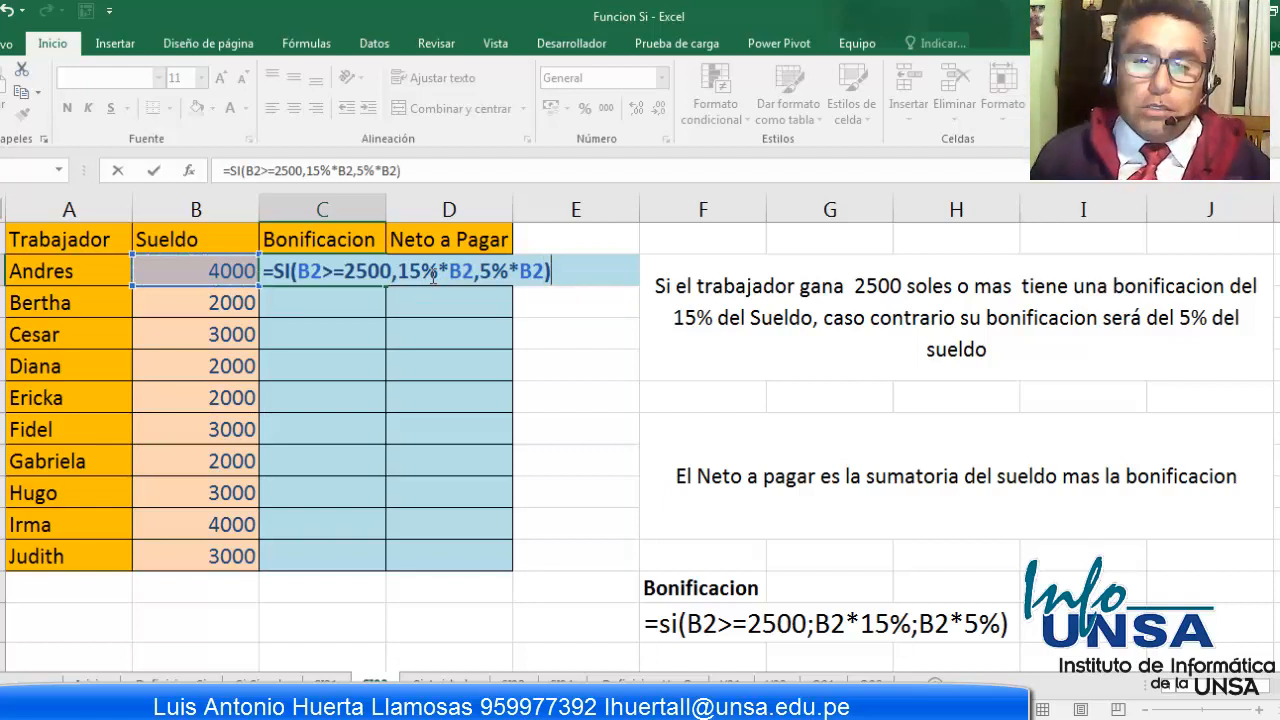
key(Return)
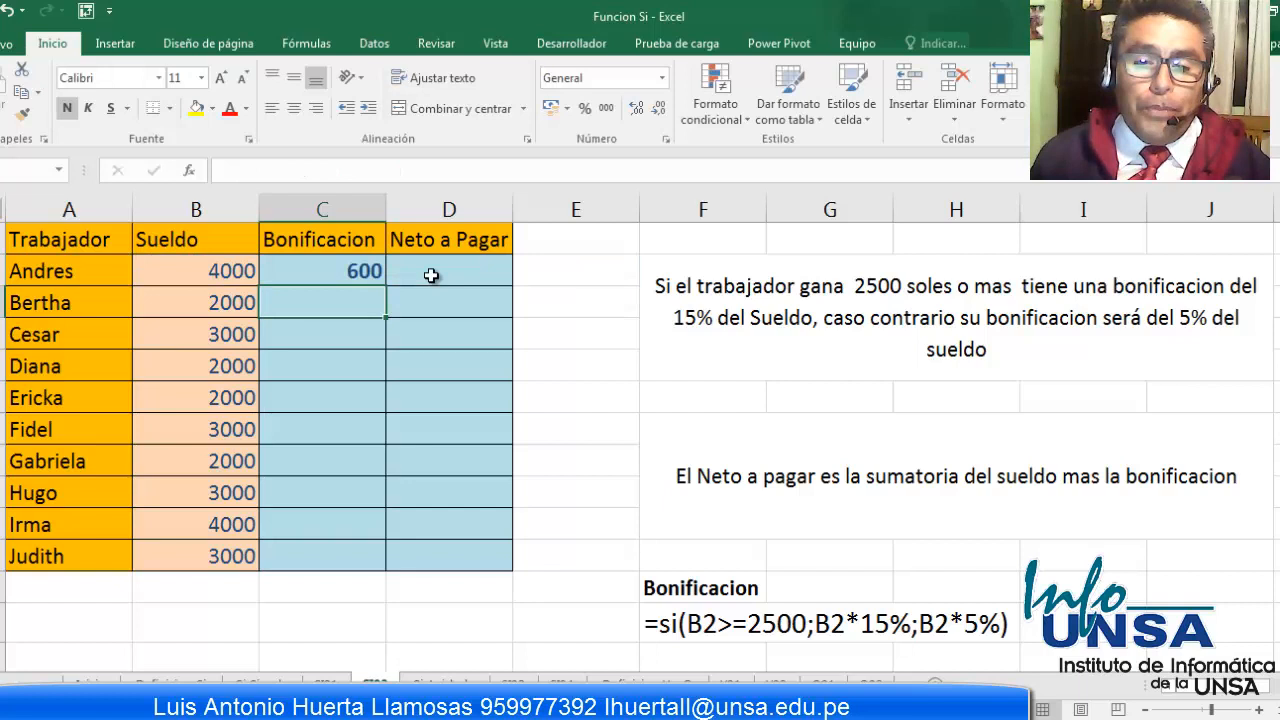
click(345, 280)
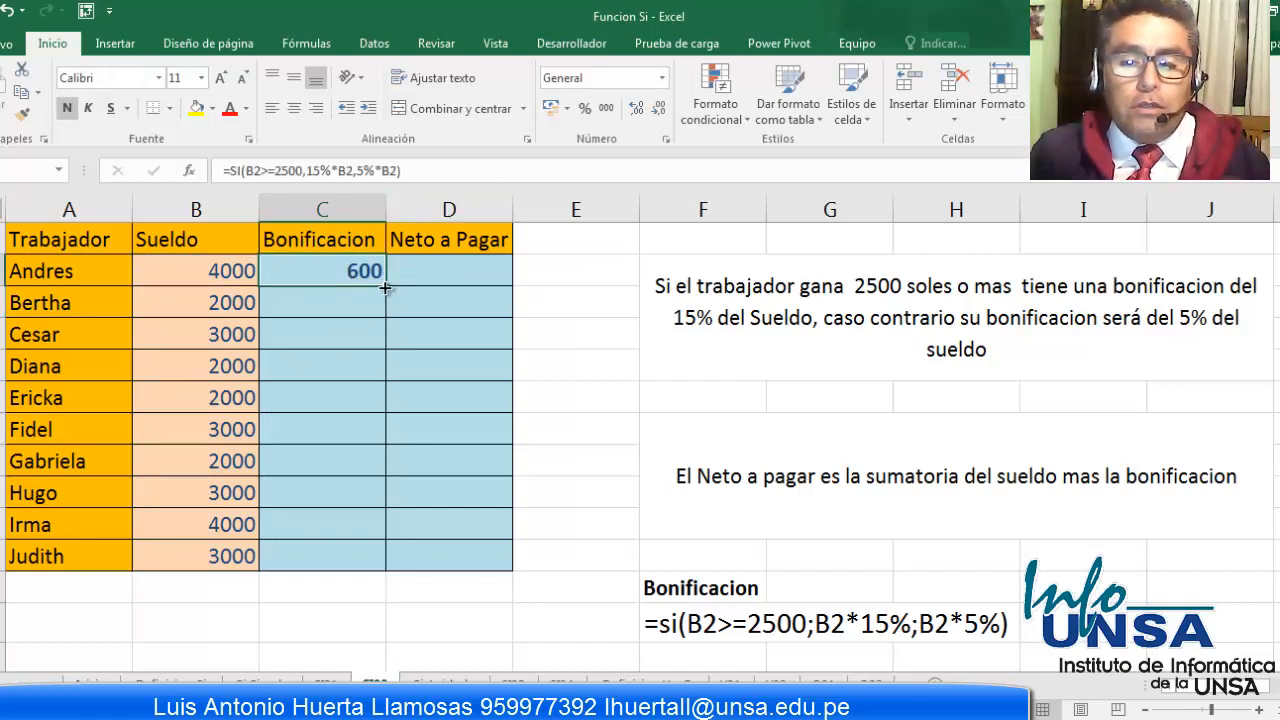
double_click(383, 286)
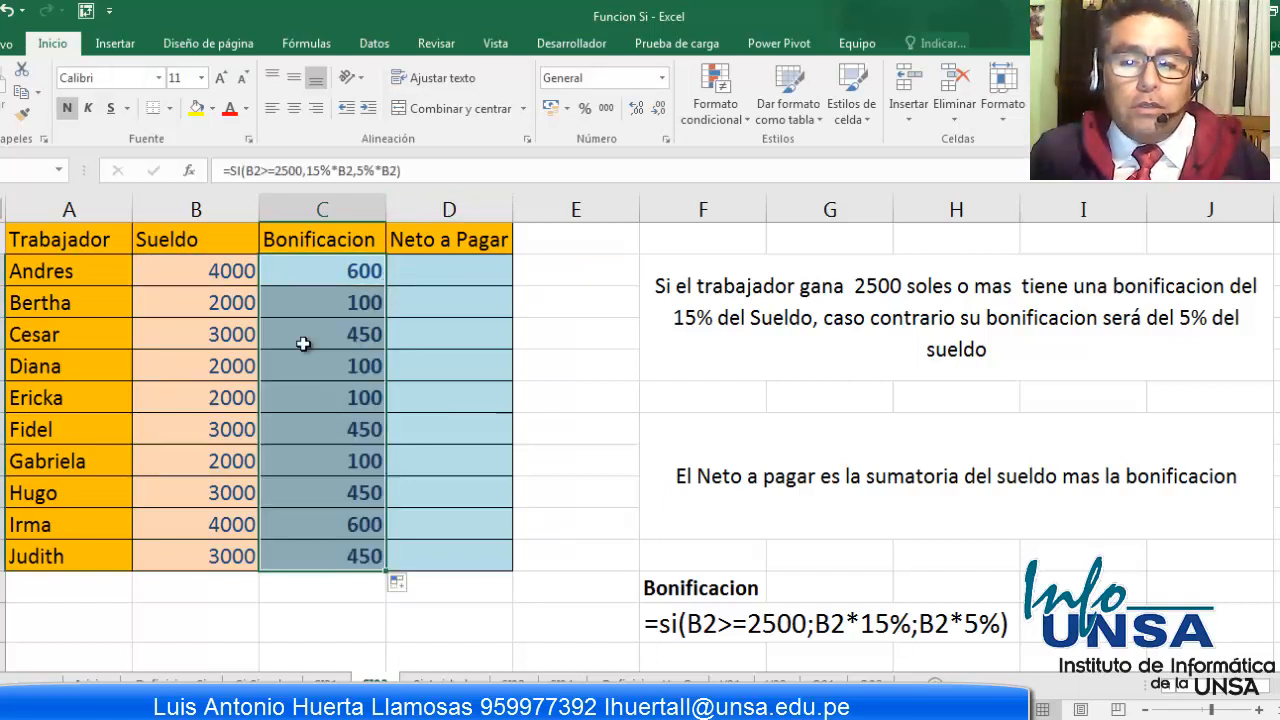
click(338, 284)
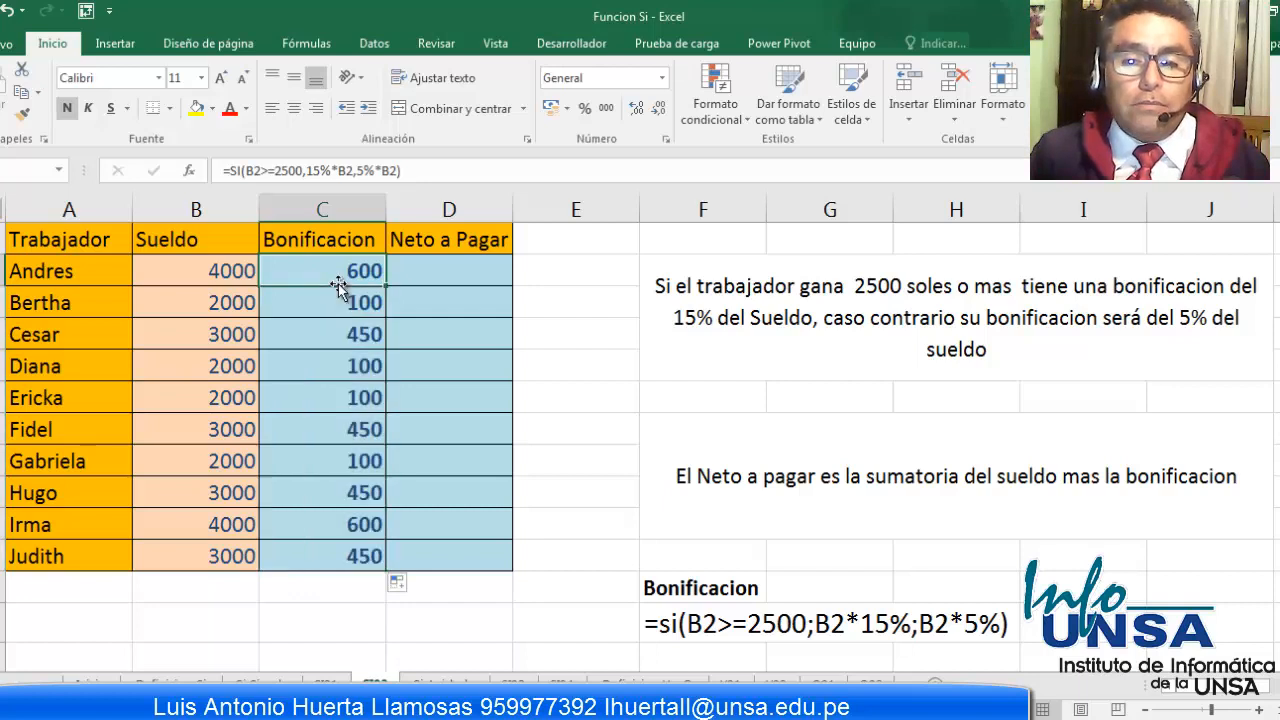
Step: Calculate Neto a Pagar in D2 with =SUMA(B2:C2) and copy the formula down to D11
click(458, 274)
text(=)
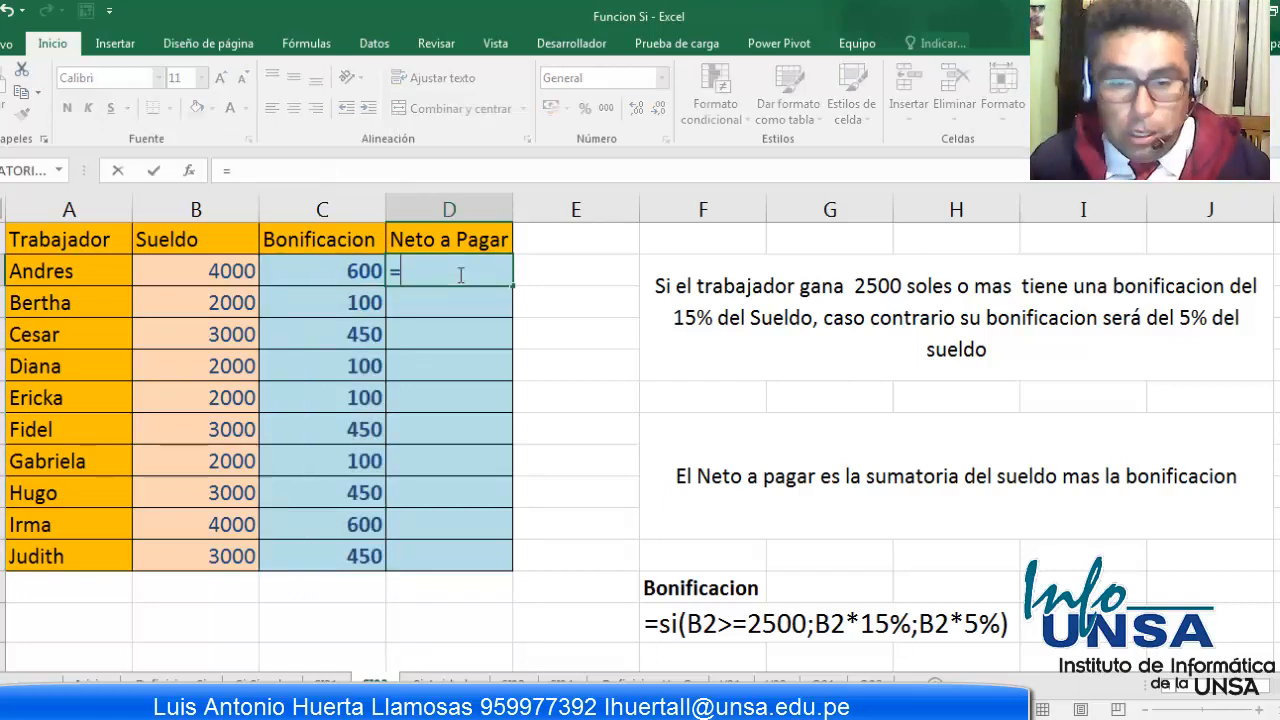
text(suma)
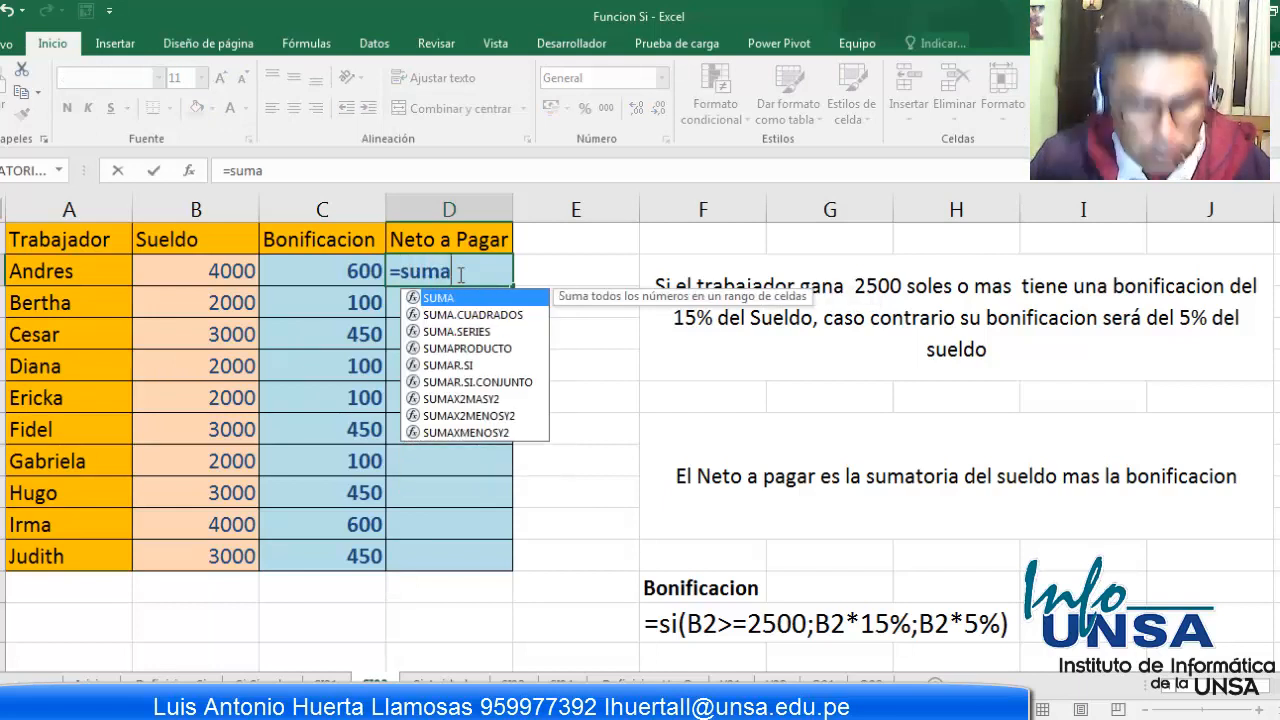
key(Tab)
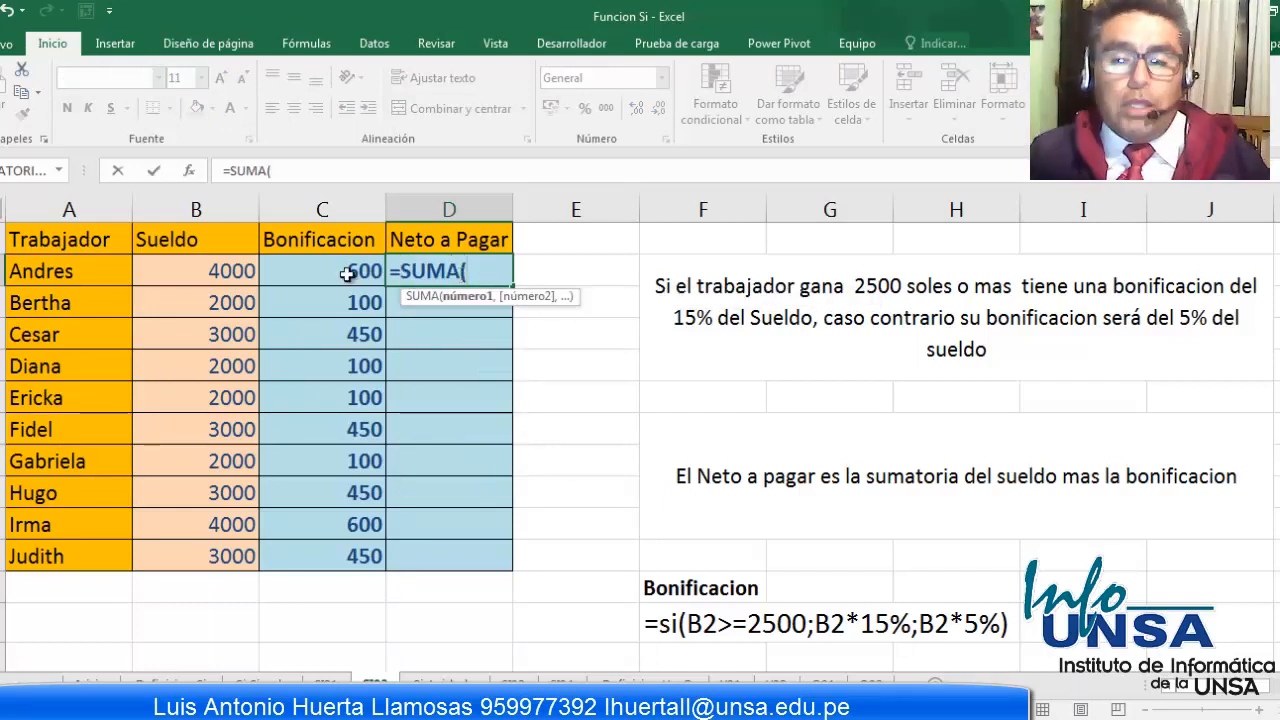
click(307, 269)
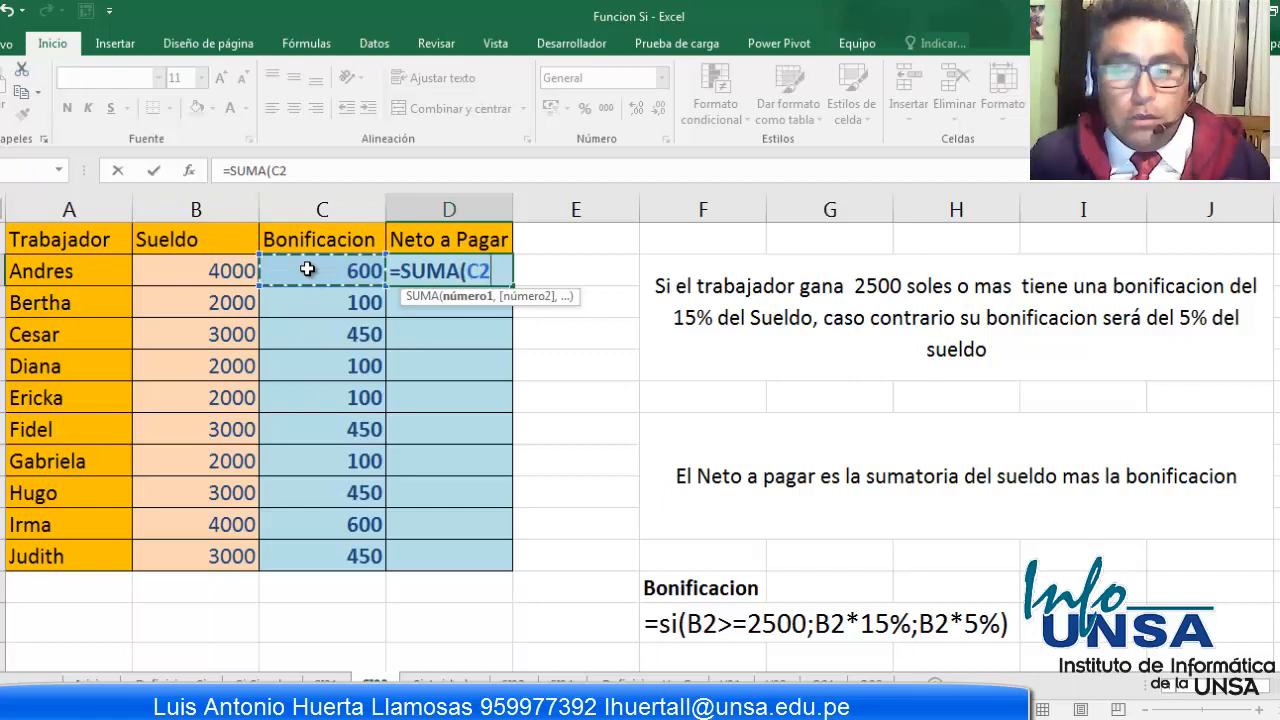
drag(280, 260, 194, 257)
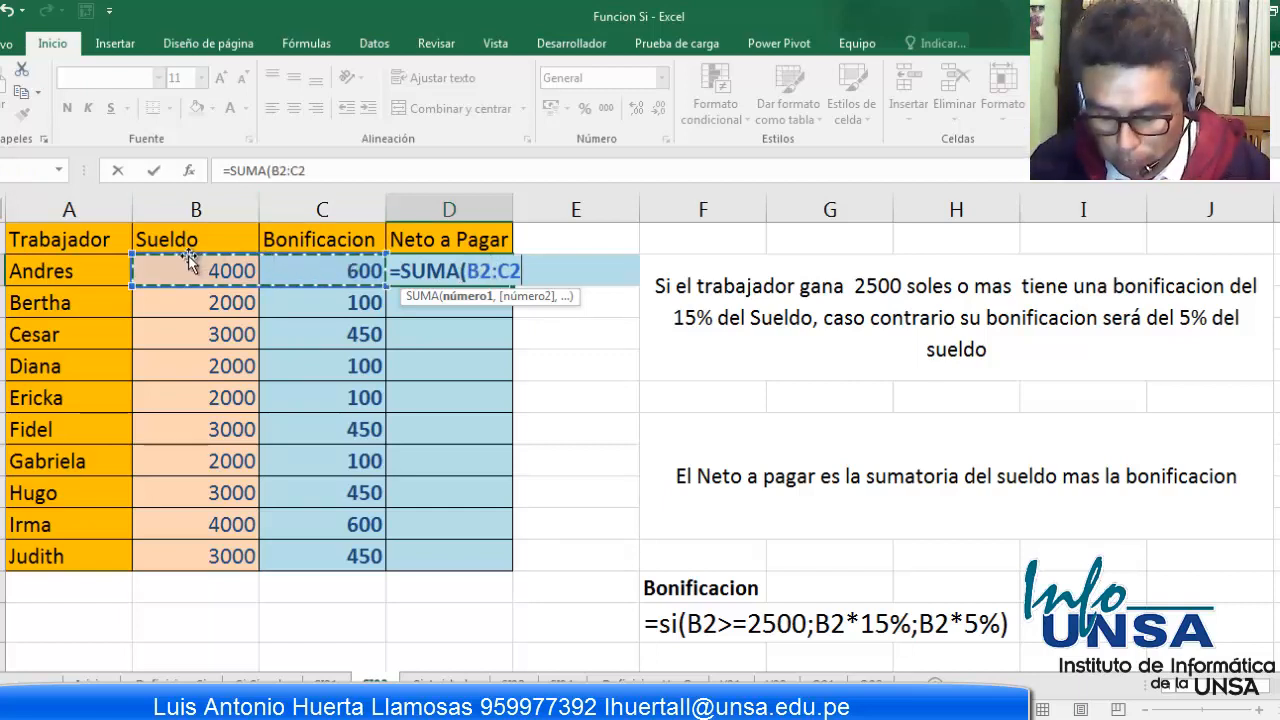
key(Return)
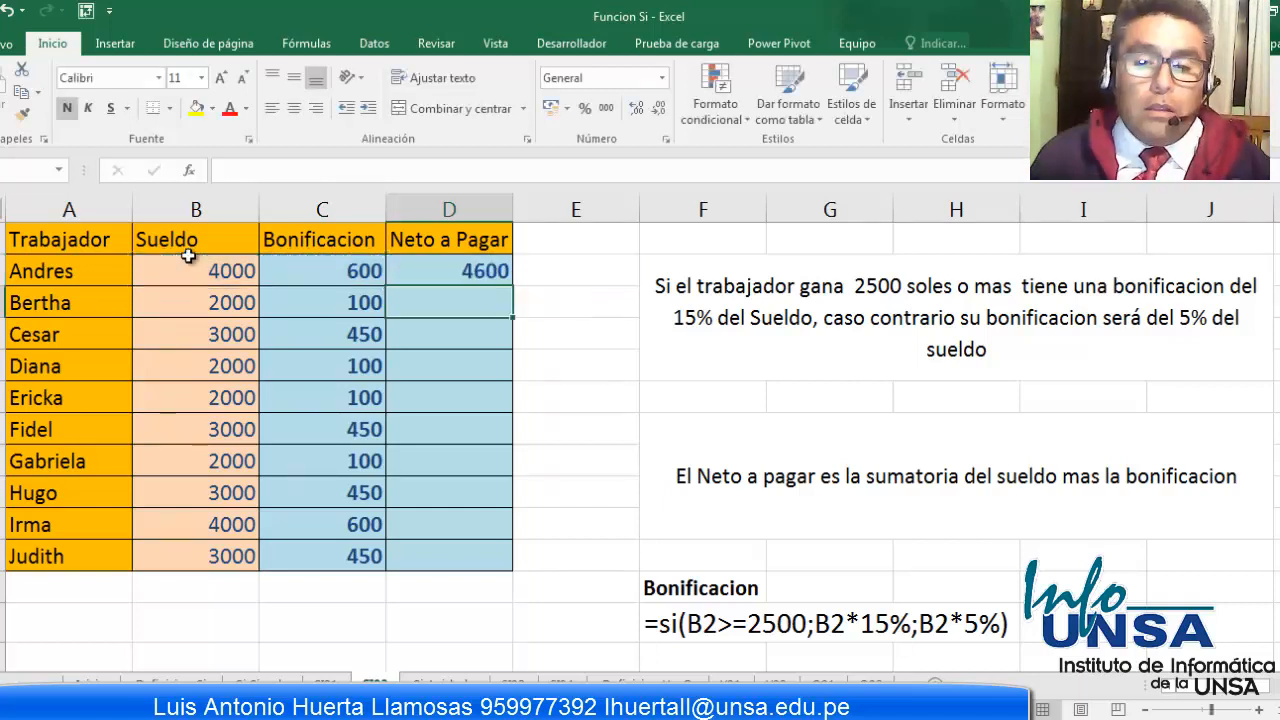
click(450, 280)
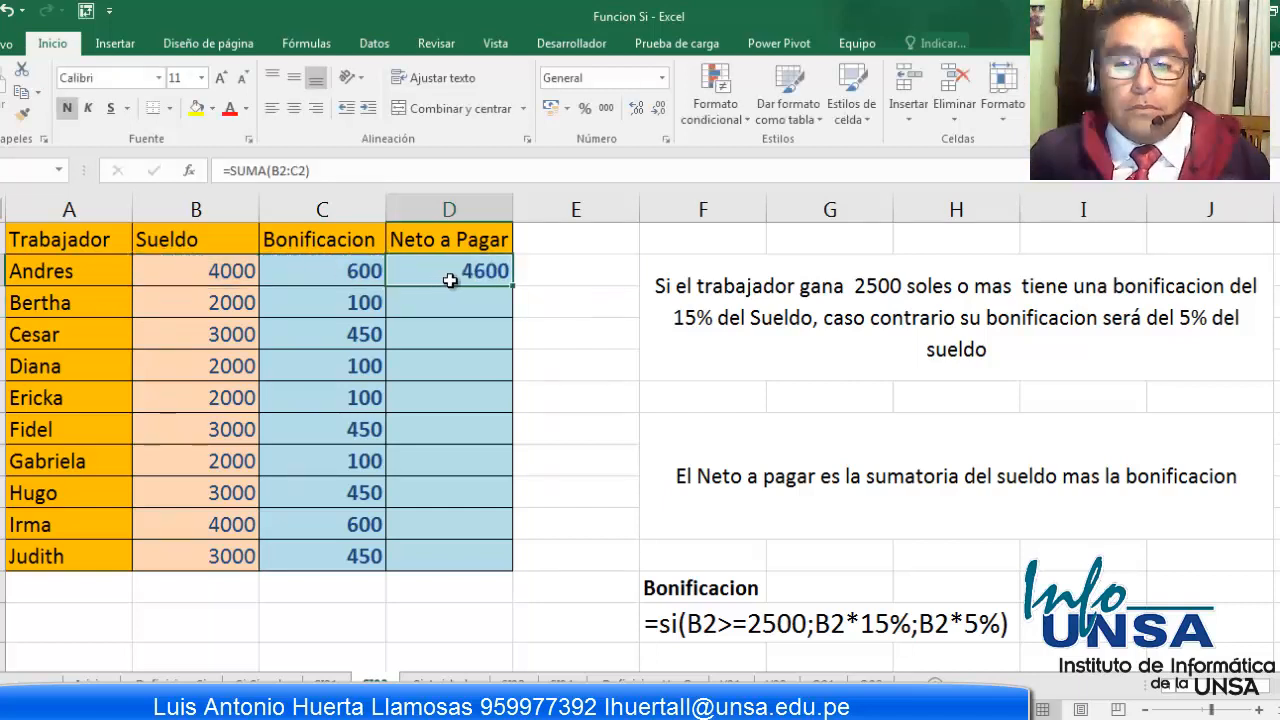
double_click(510, 286)
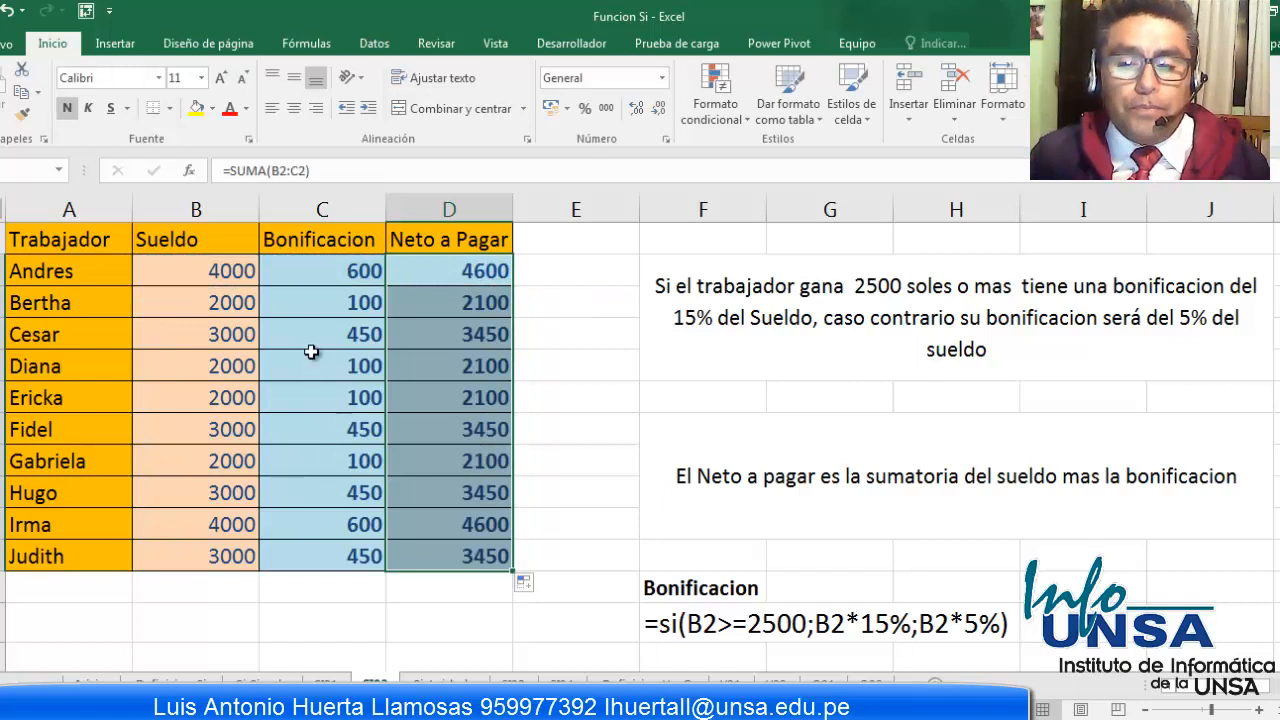
Step: Review the logical test, true result and false result of the Bonificacion formula in C2
double_click(323, 270)
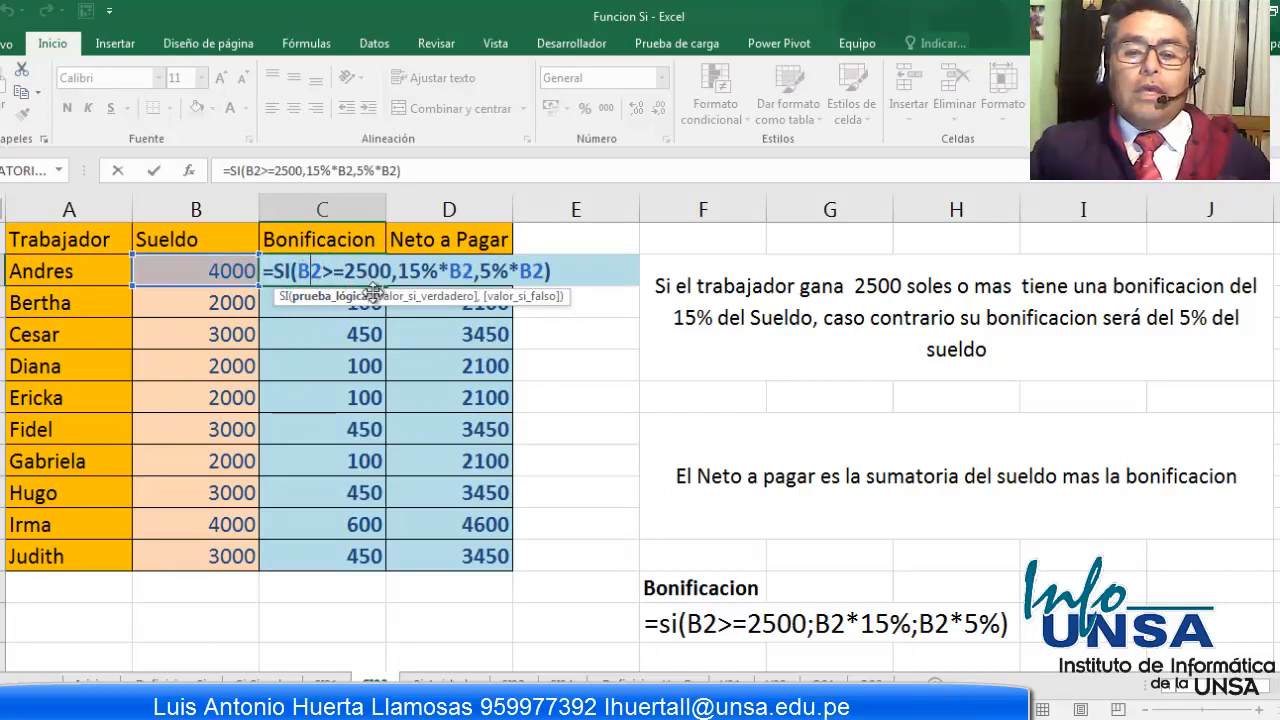
click(409, 271)
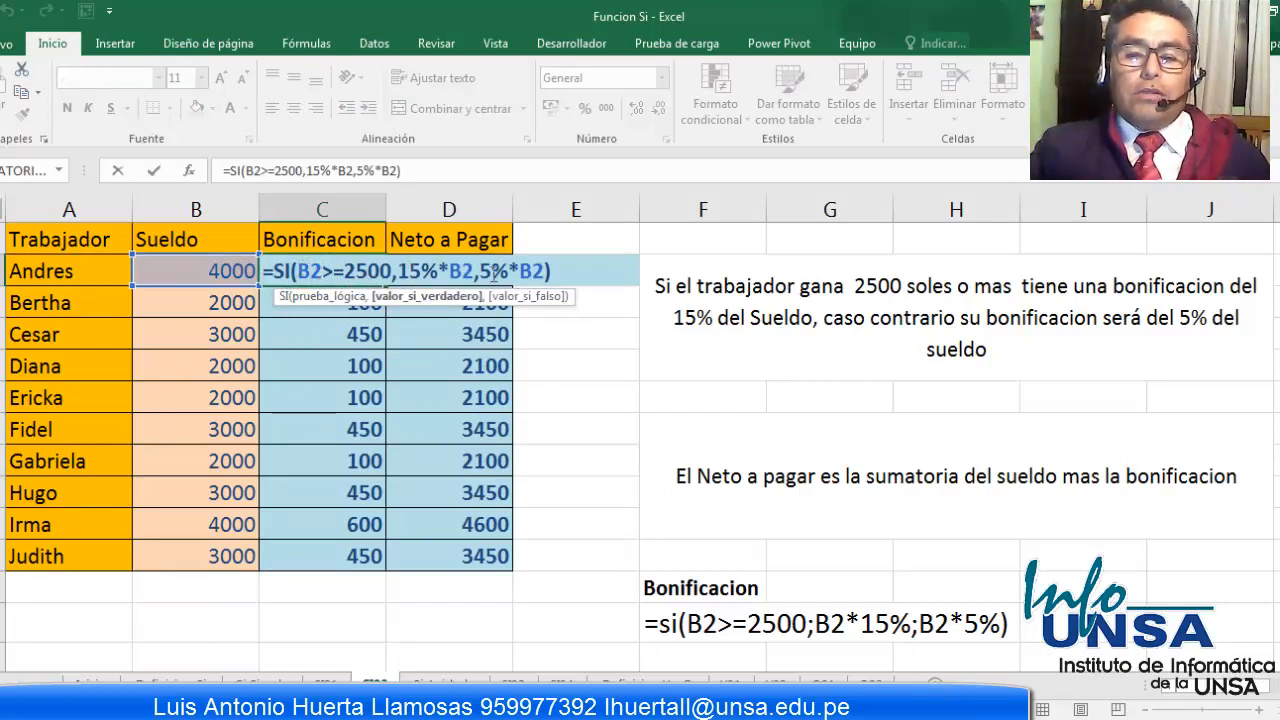
click(545, 271)
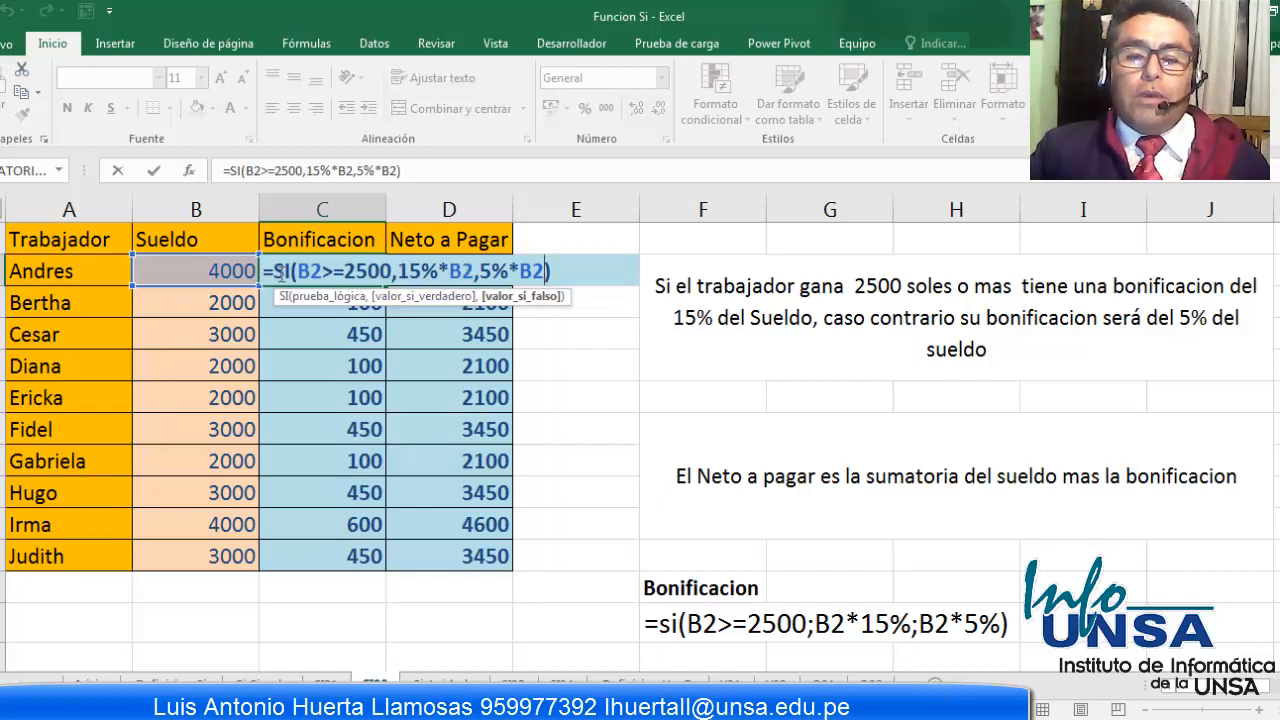
key(Return)
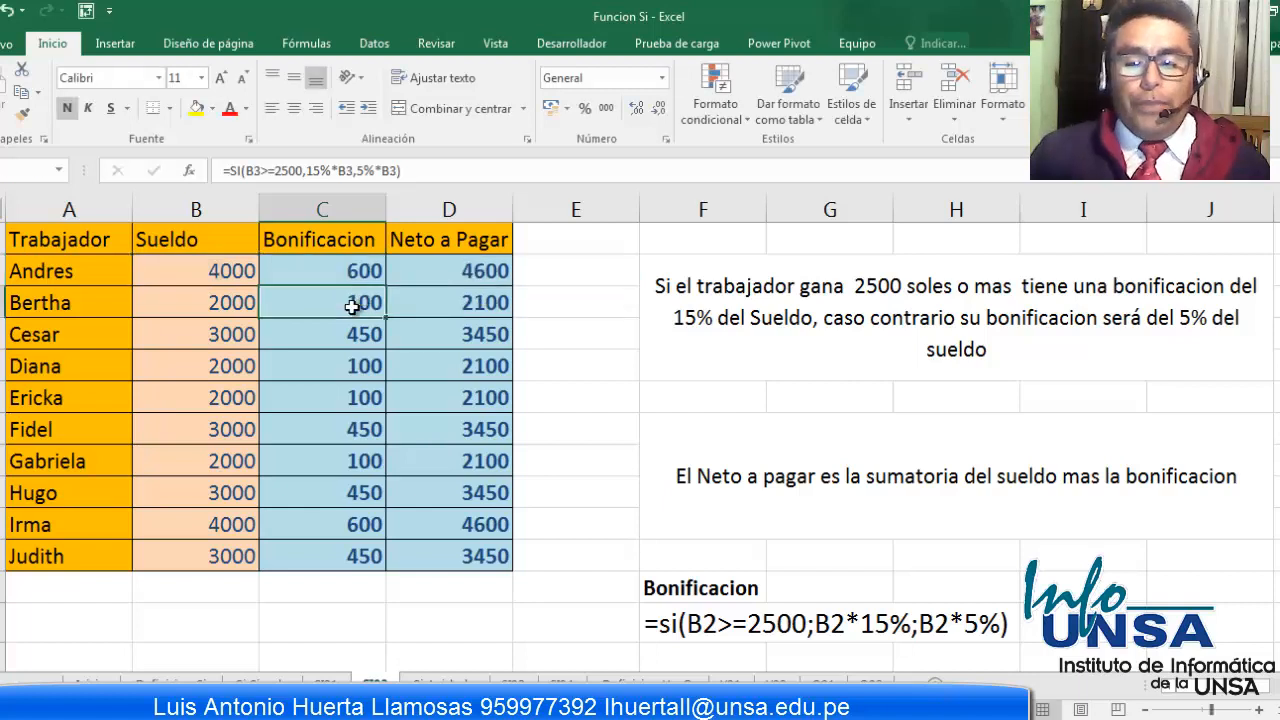
Step: Go to the SI Anidado sheet and read the explanation of the nested SI function at a larger zoom
click(441, 682)
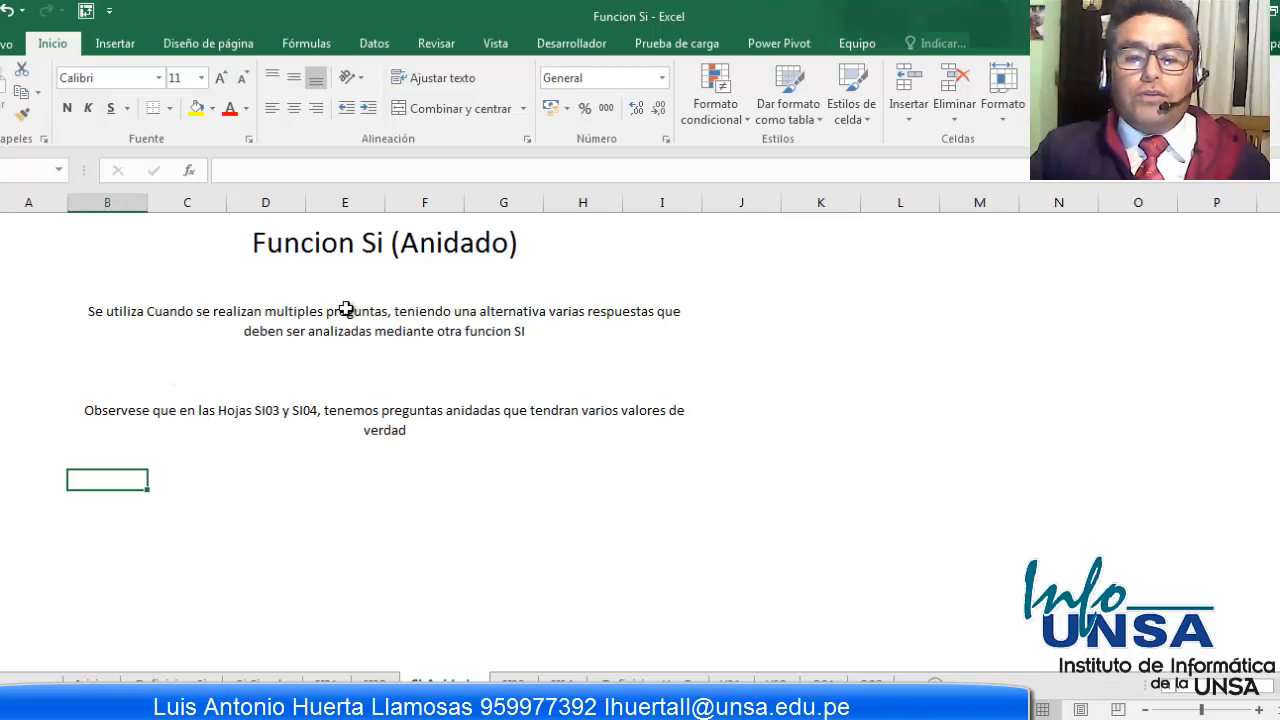
click(1258, 710)
click(1258, 710)
click(1258, 710)
click(1258, 710)
click(1258, 710)
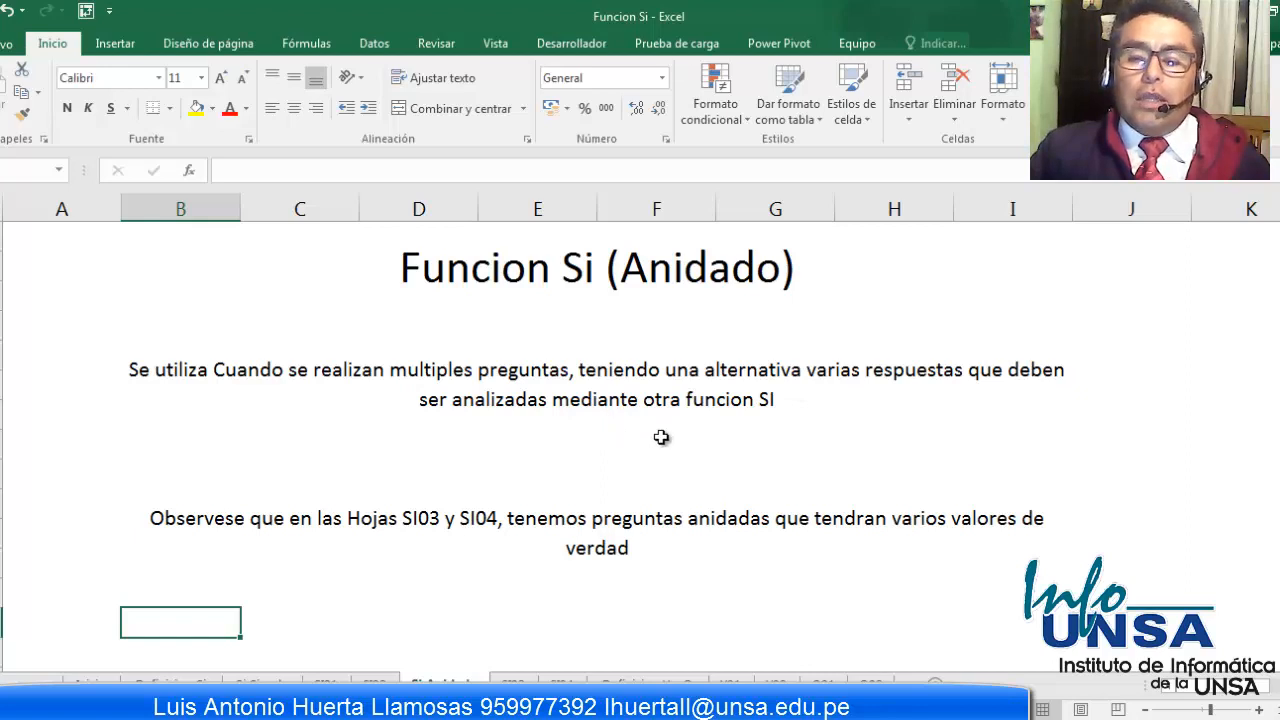
Step: Go to the SI03 sheet and examine the grade ranges for CALIFICATIVO and the student averages in F2:F8
click(513, 682)
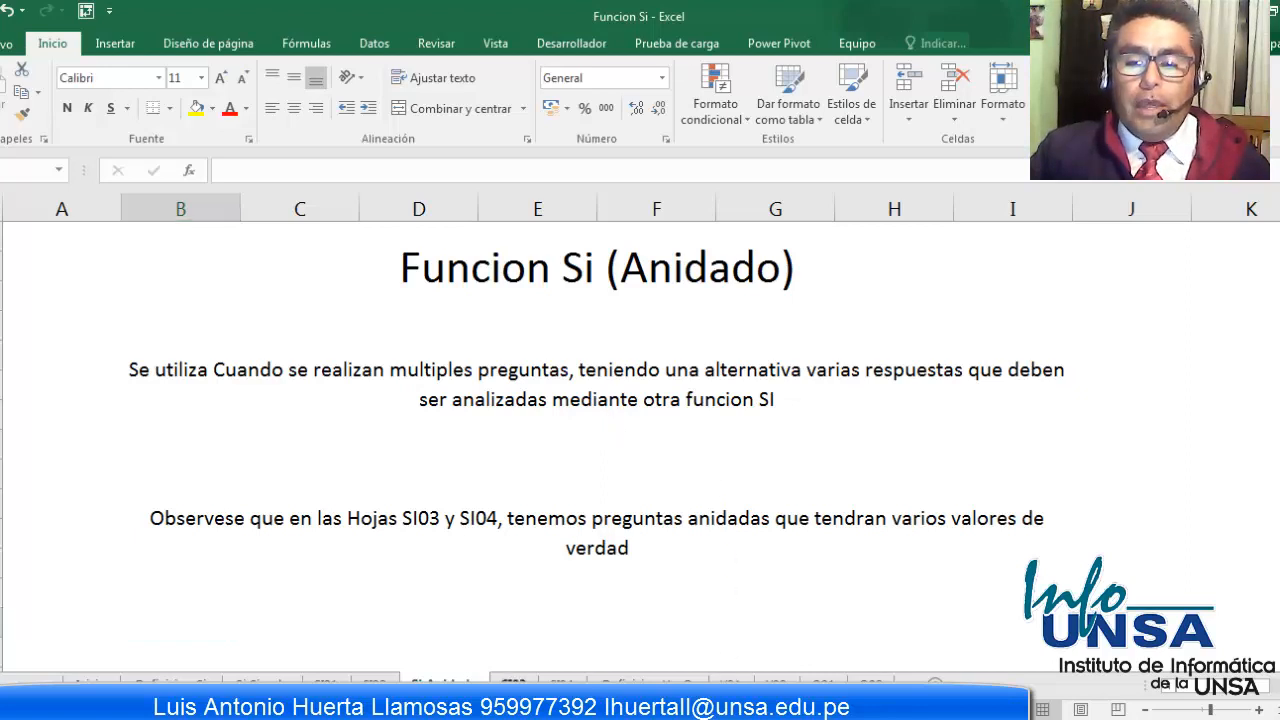
click(1259, 710)
click(1259, 710)
click(1259, 710)
click(1259, 710)
click(1259, 710)
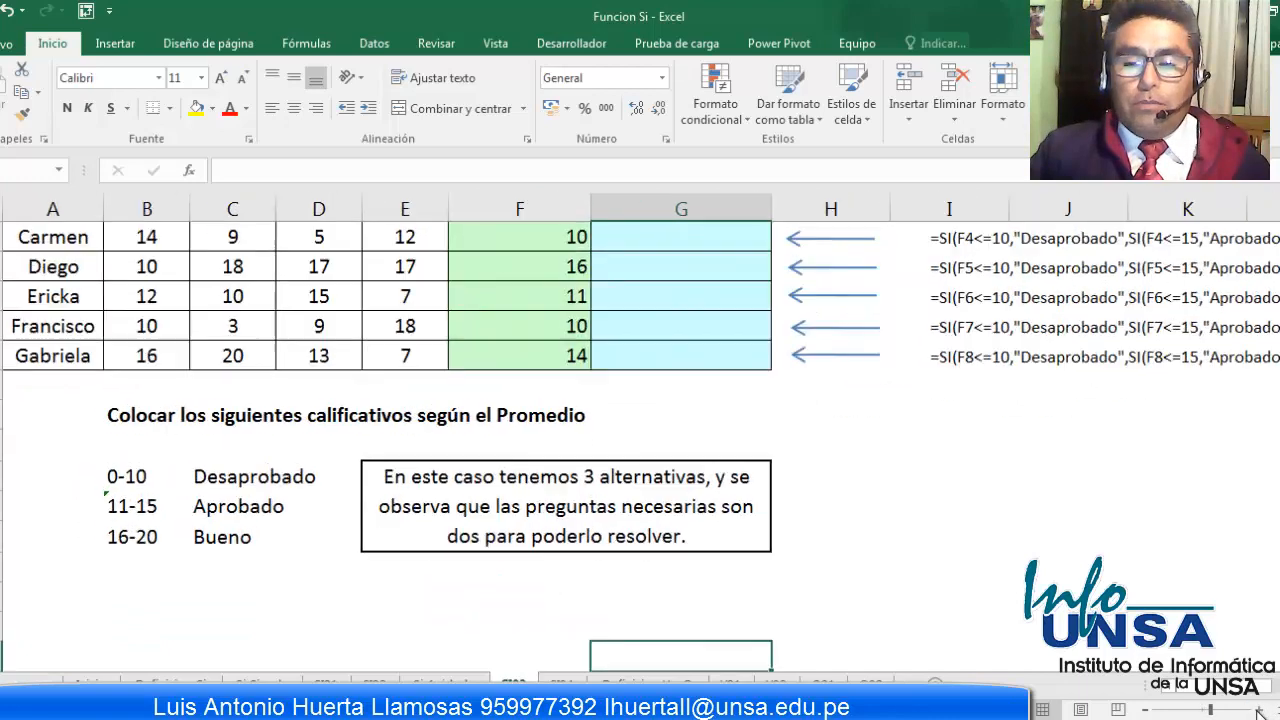
scroll(640, 520, up, 1)
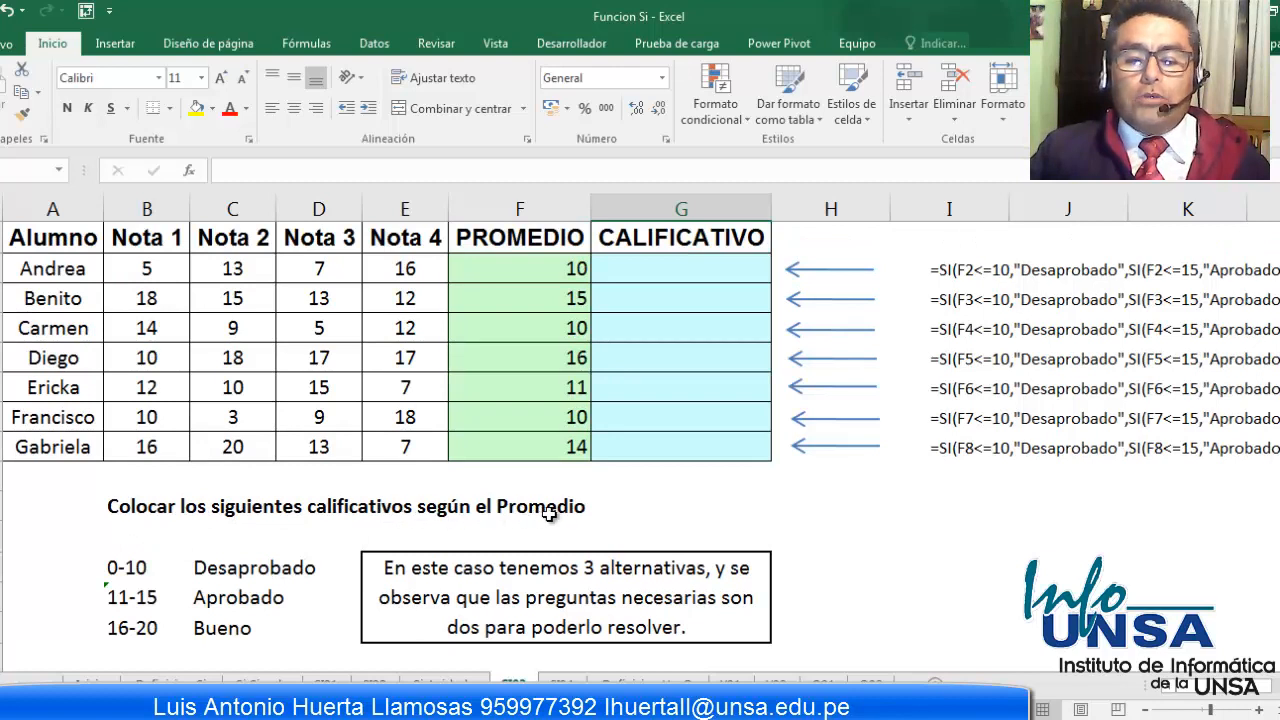
drag(500, 277, 522, 443)
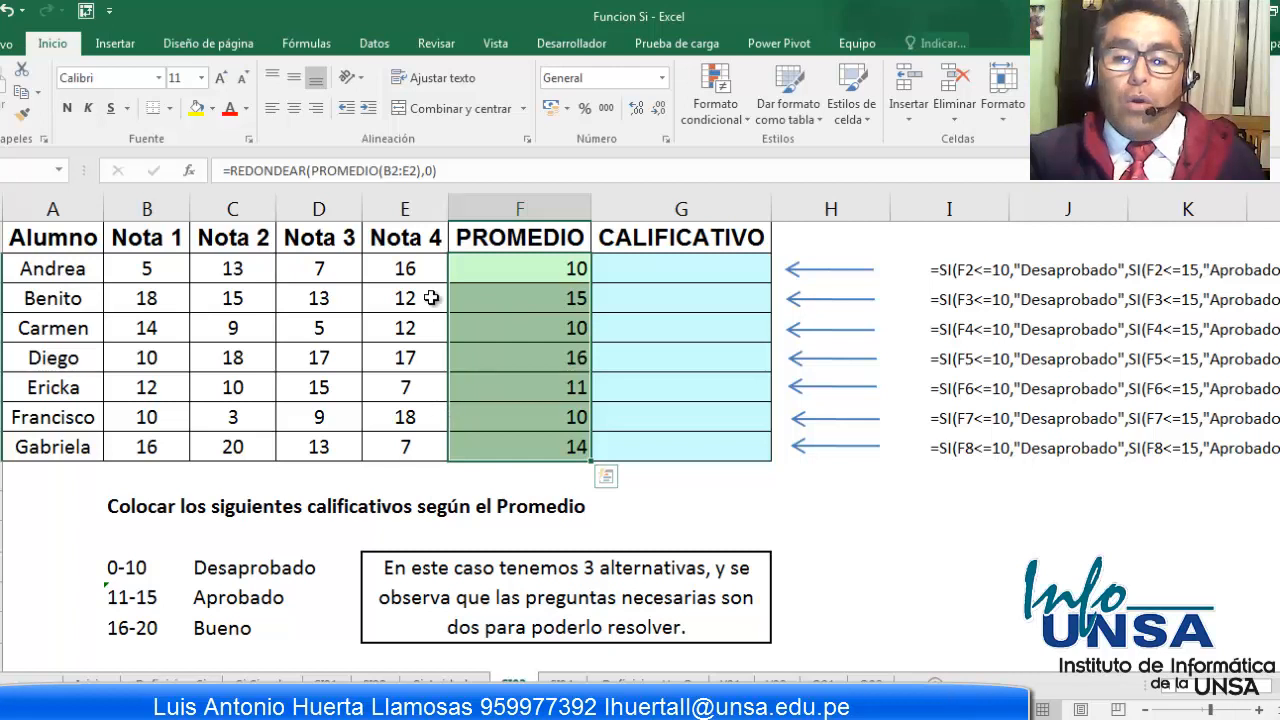
Step: Begin an SI formula in G2, the first CALIFICATIVO cell, with the logical test F2<=10
click(640, 273)
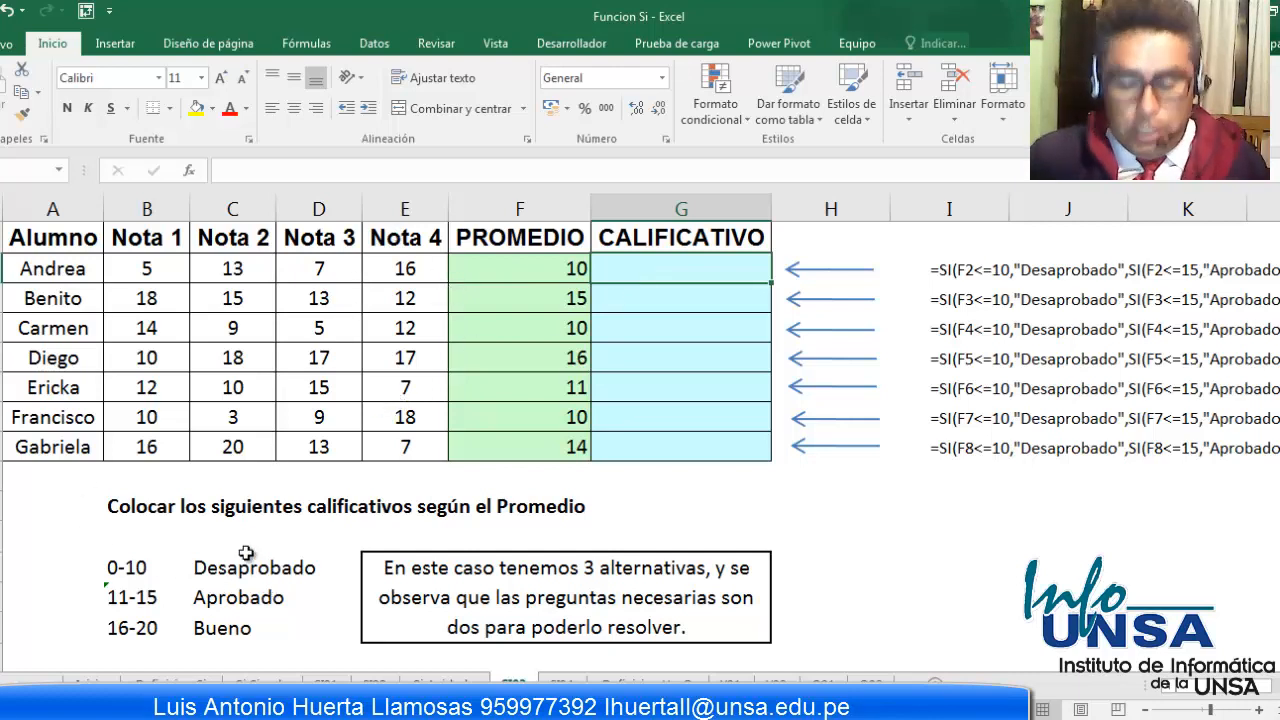
text(=)
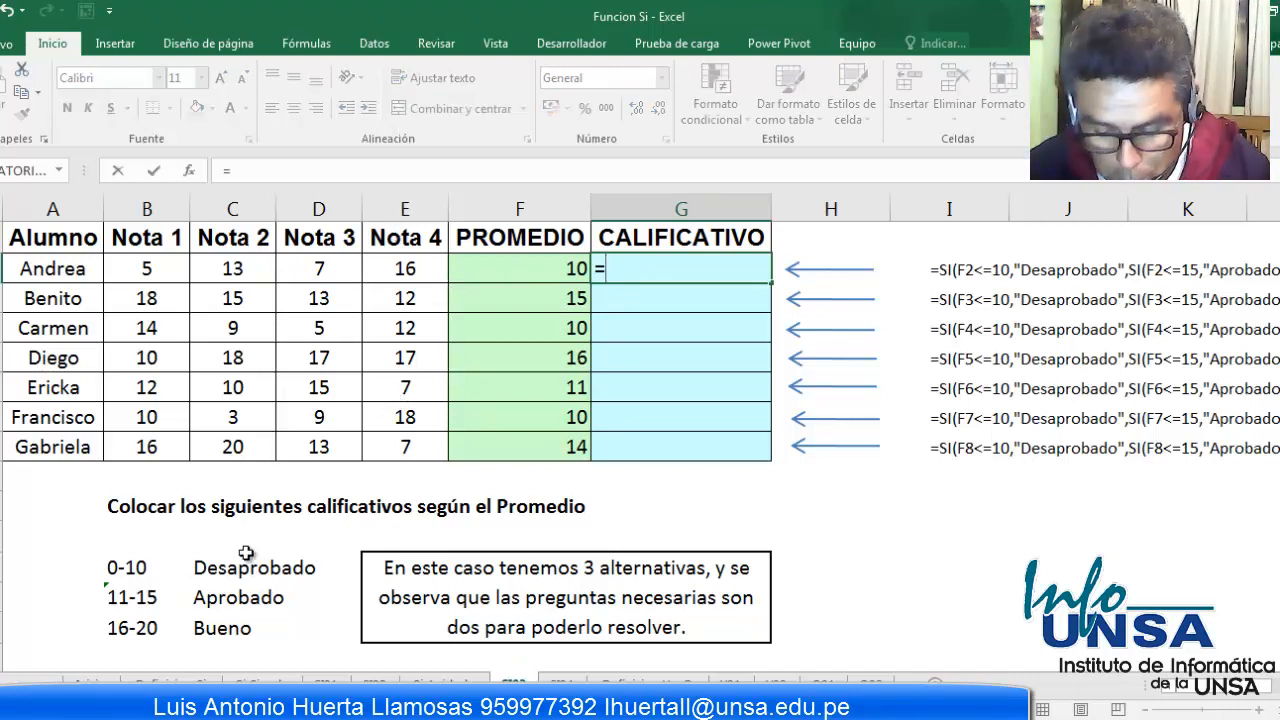
text(si)
key(Tab)
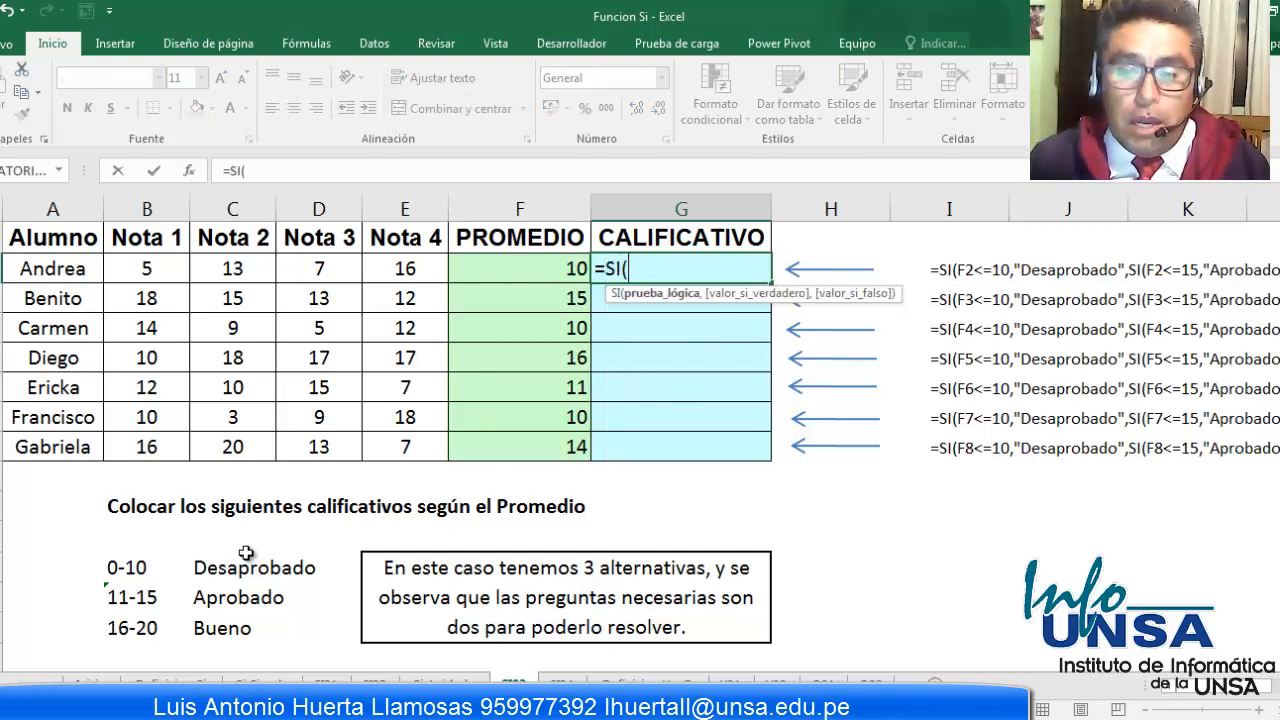
click(501, 269)
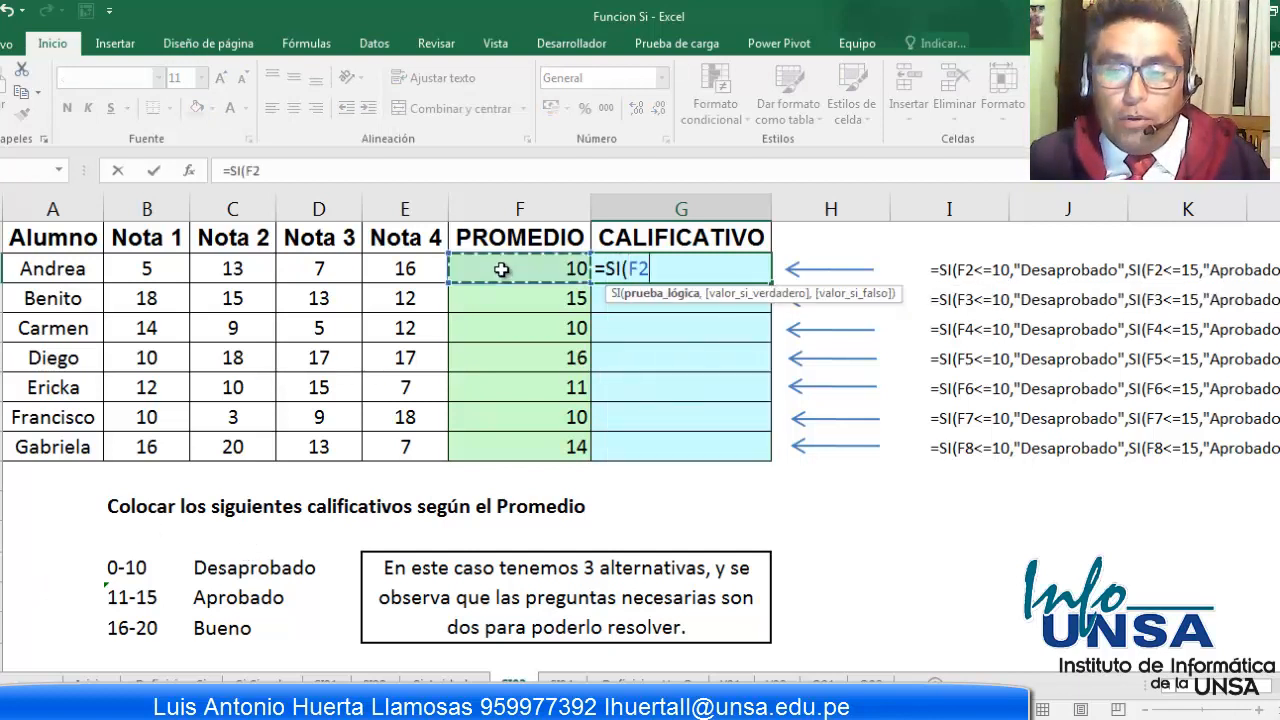
text(<)
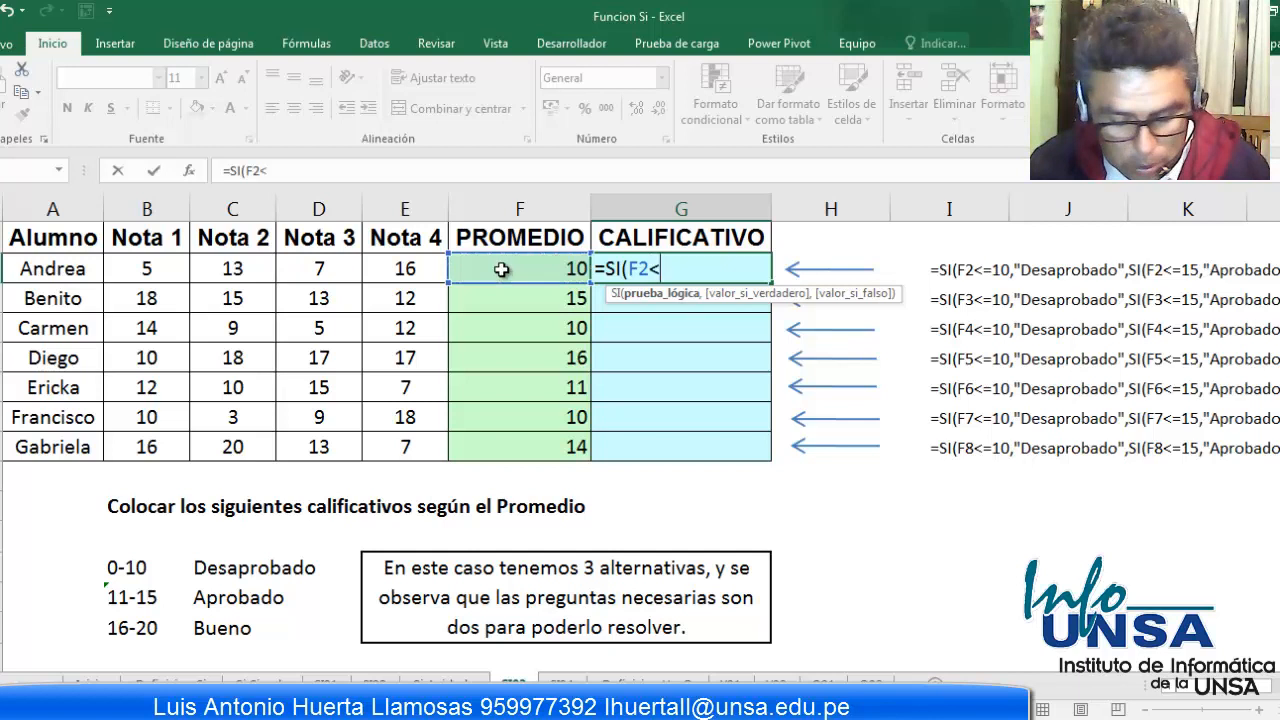
text(=)
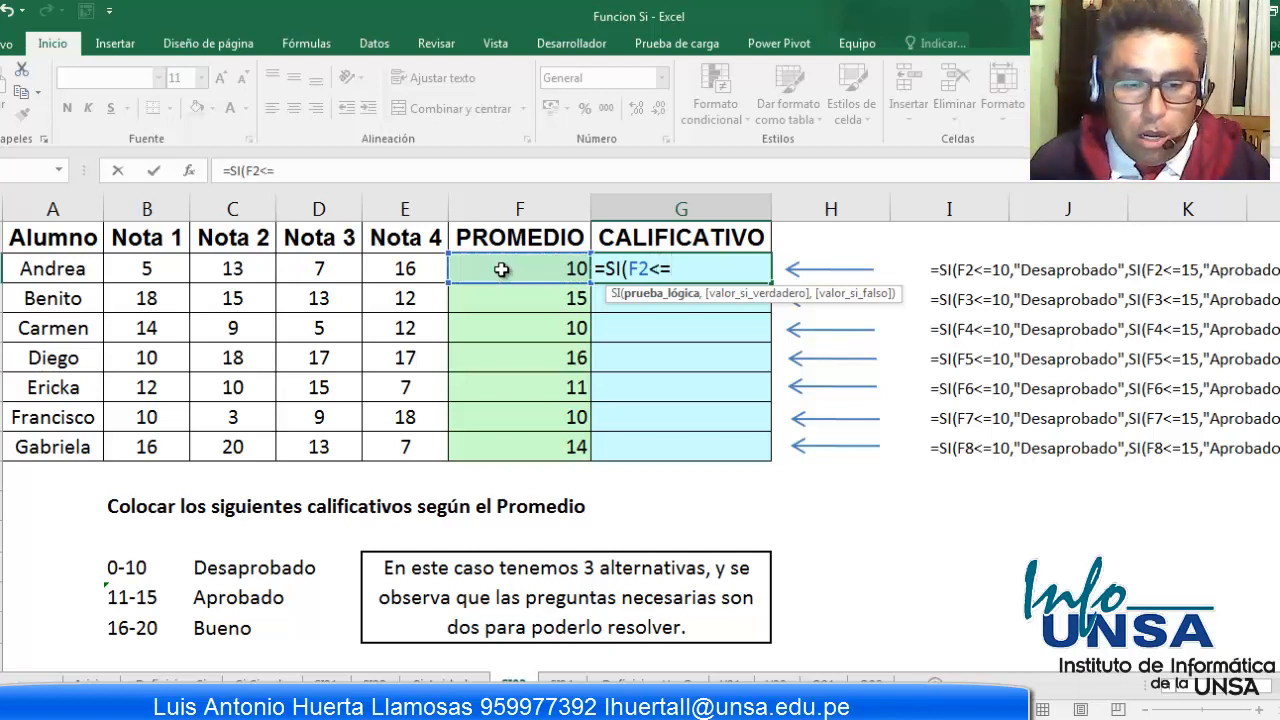
text(10)
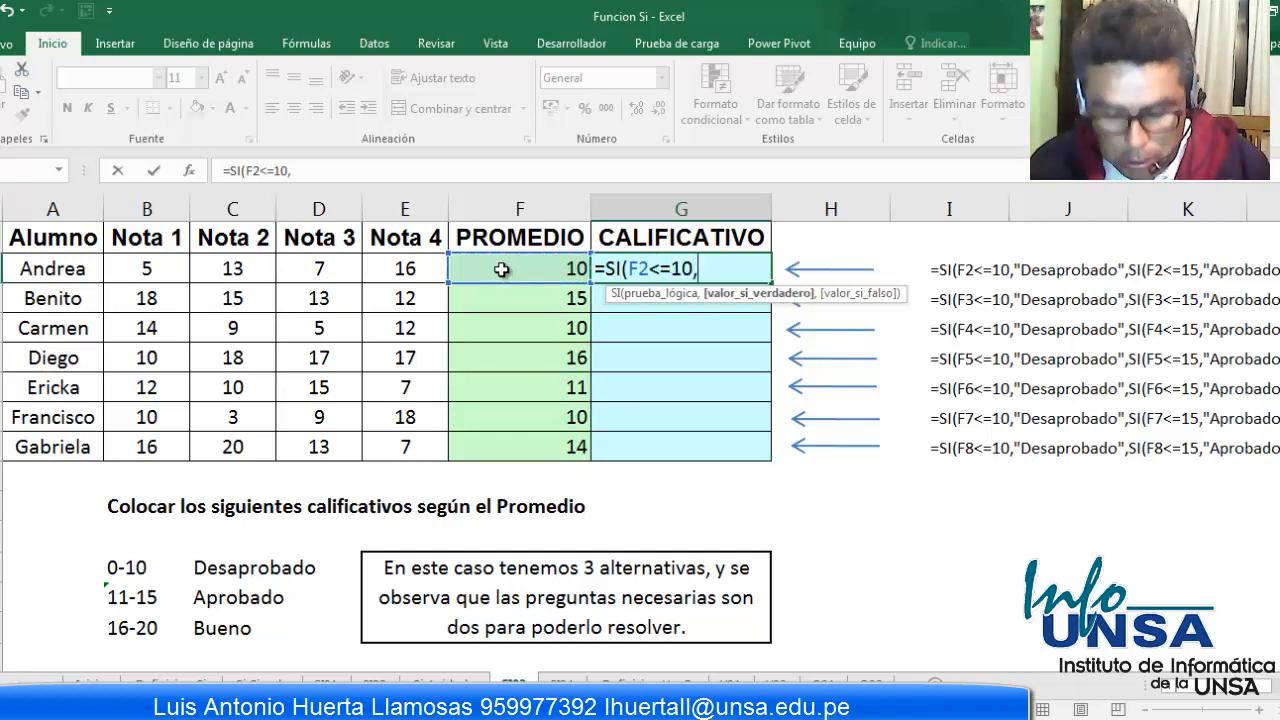
Step: Enter "aprobado" as the true result of the SI formula in G2
text(,"ap)
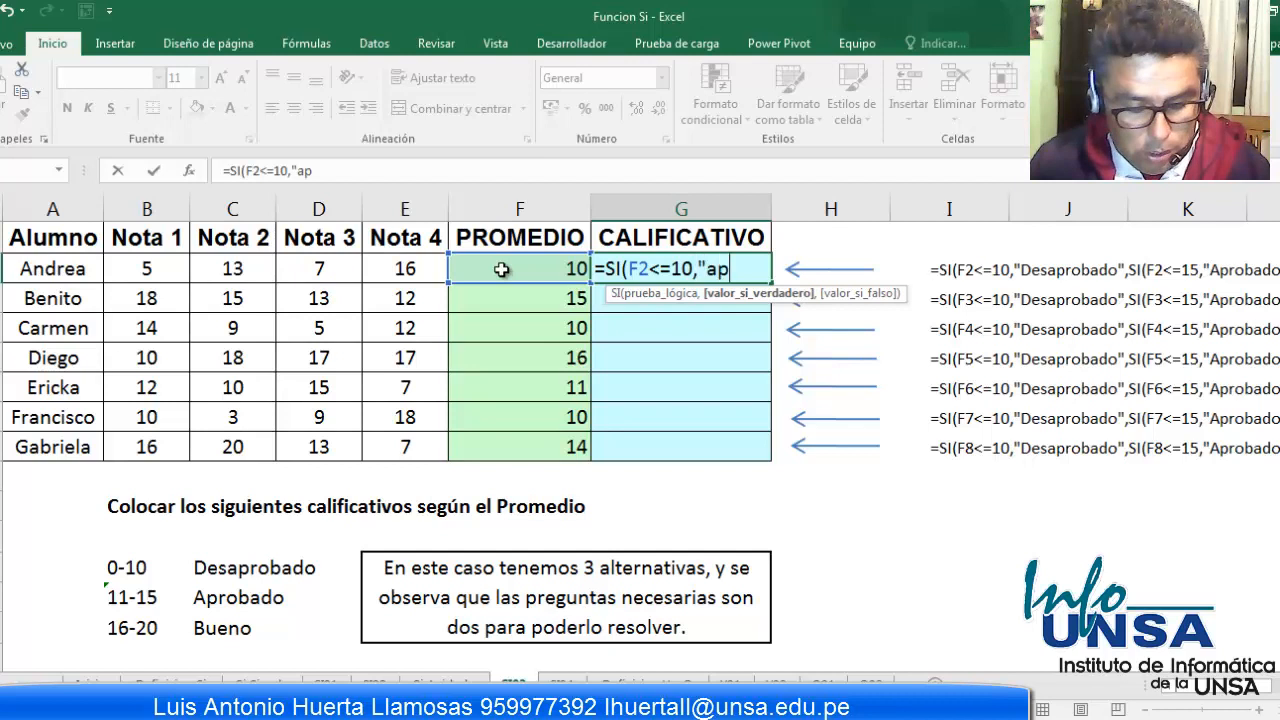
text(orbado)
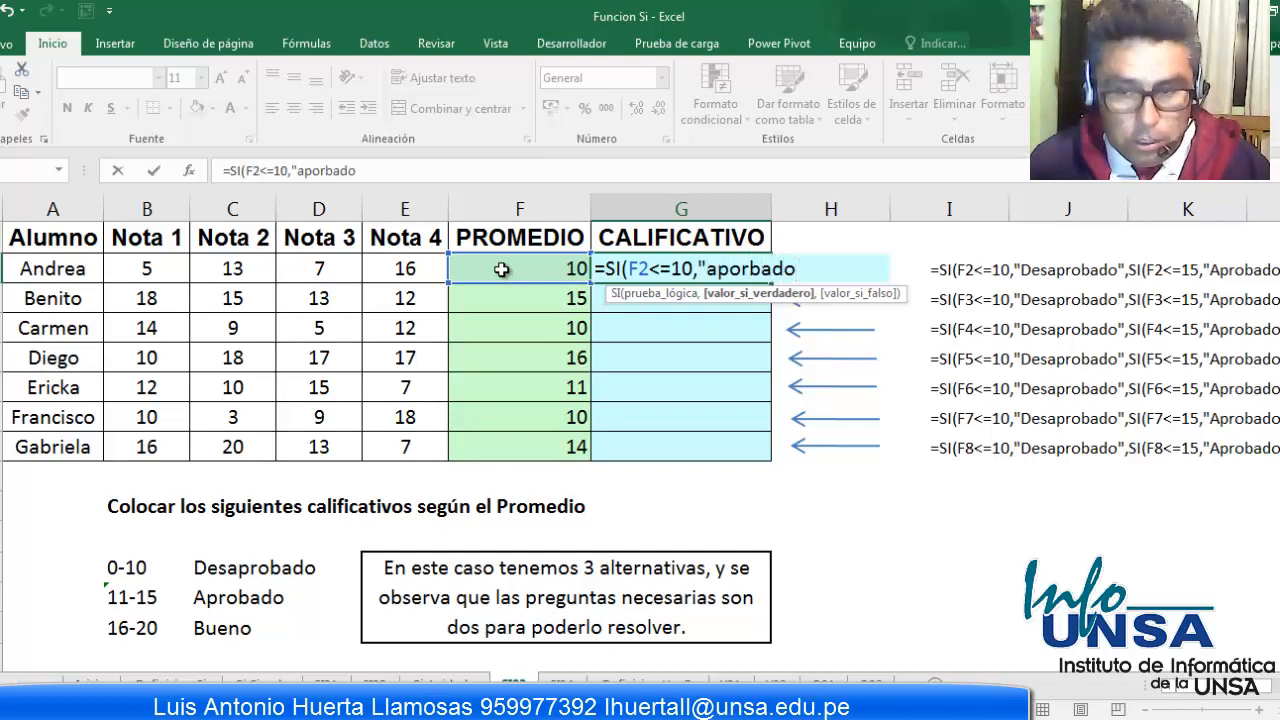
key(BackSpace)
key(BackSpace)
key(BackSpace)
key(BackSpace)
key(BackSpace)
key(BackSpace)
key(BackSpace)
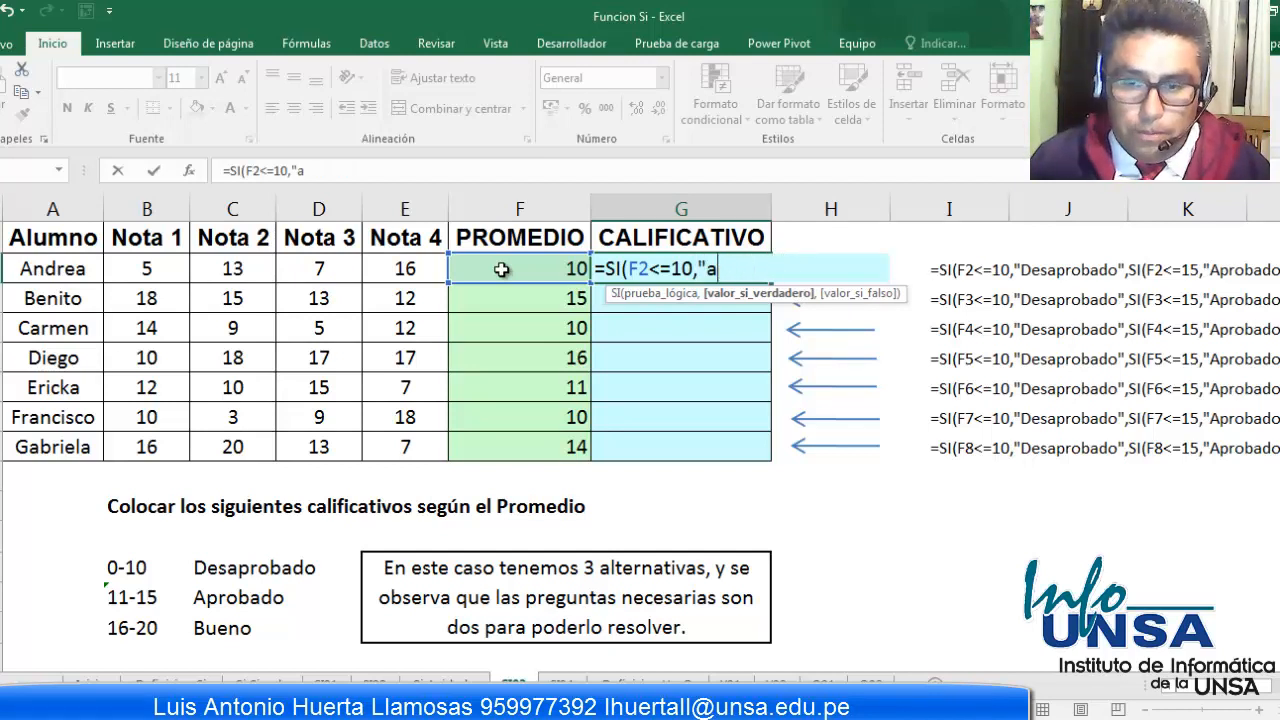
text(prob)
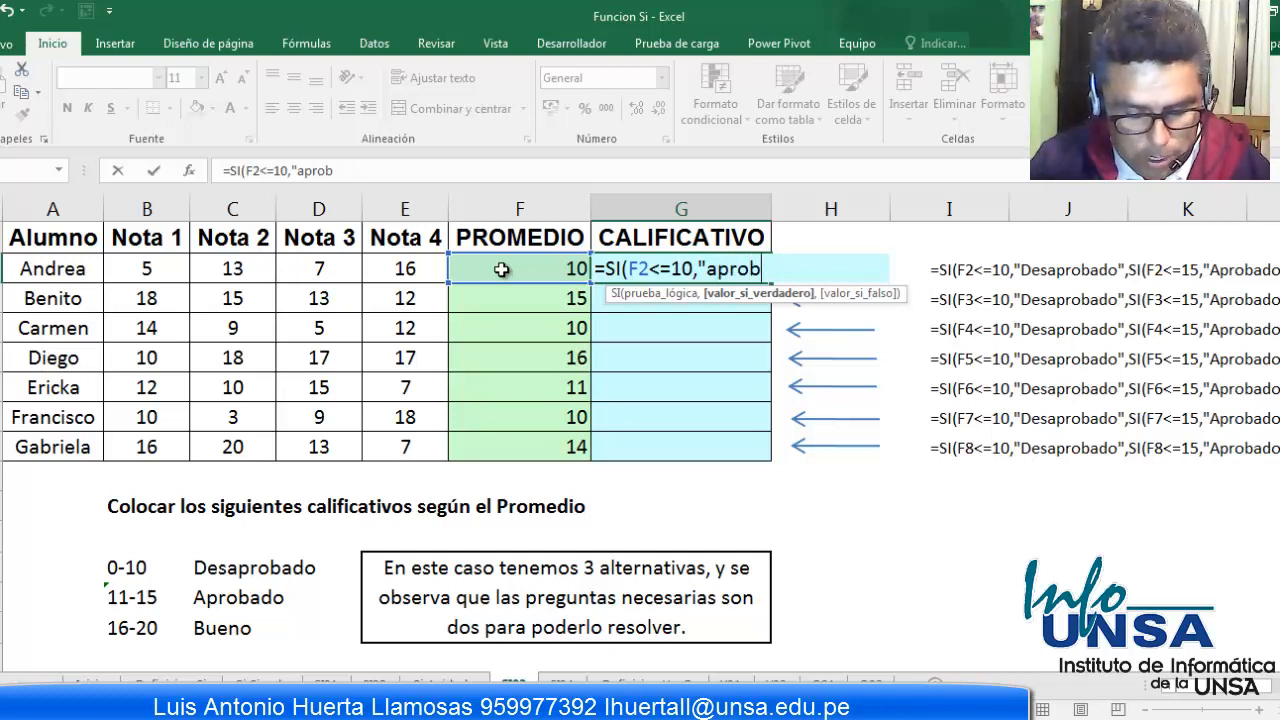
text(ado)
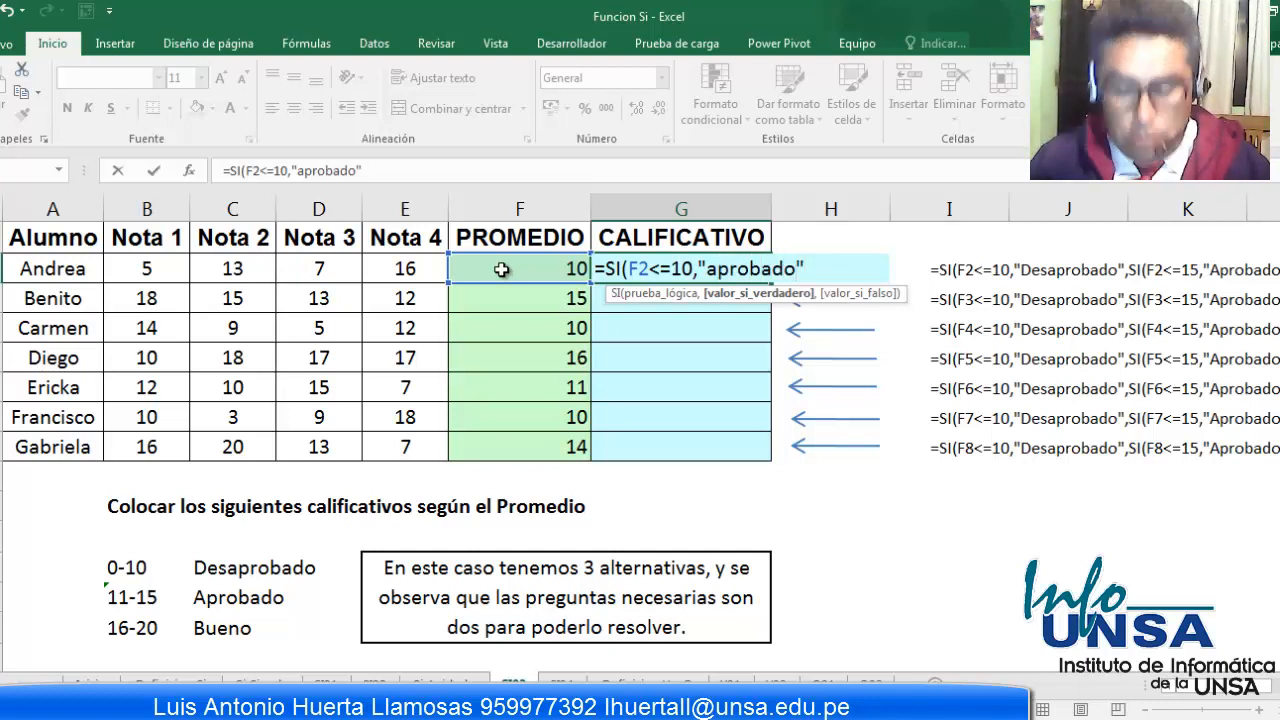
text(",)
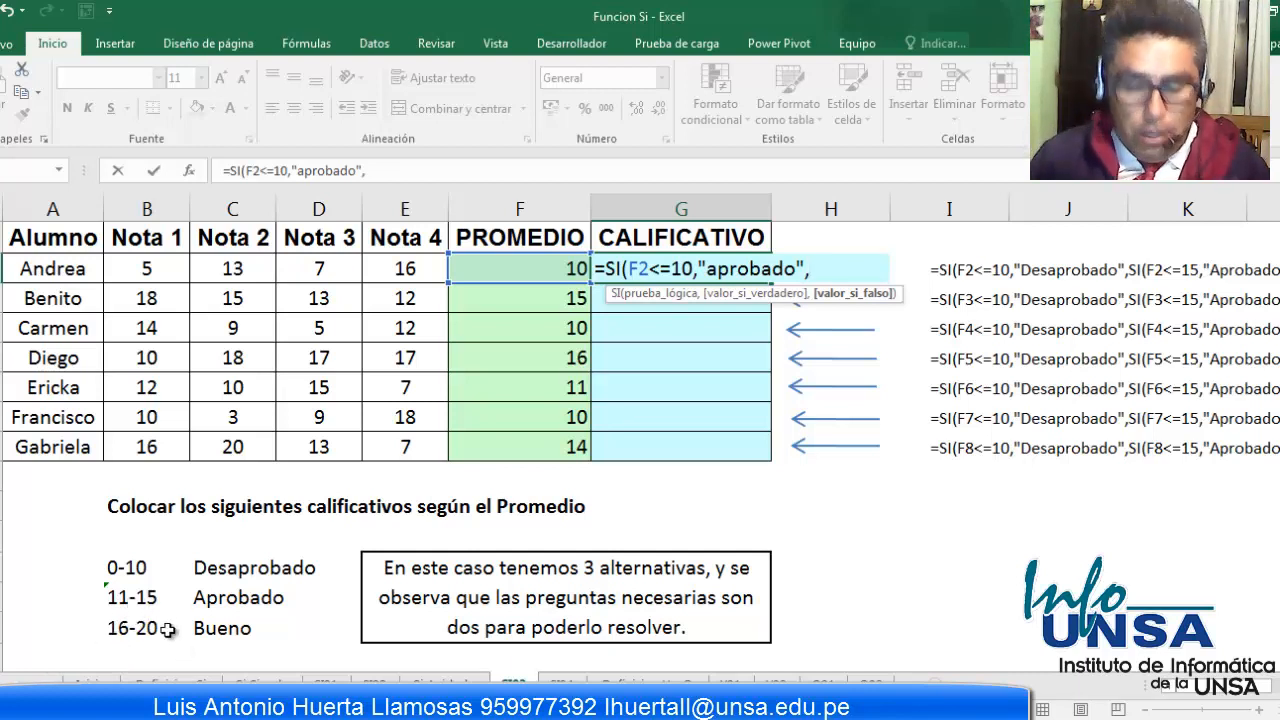
Step: Nest a second SI as the false result of the G2 formula, with the logical test F2<=15
text(si)
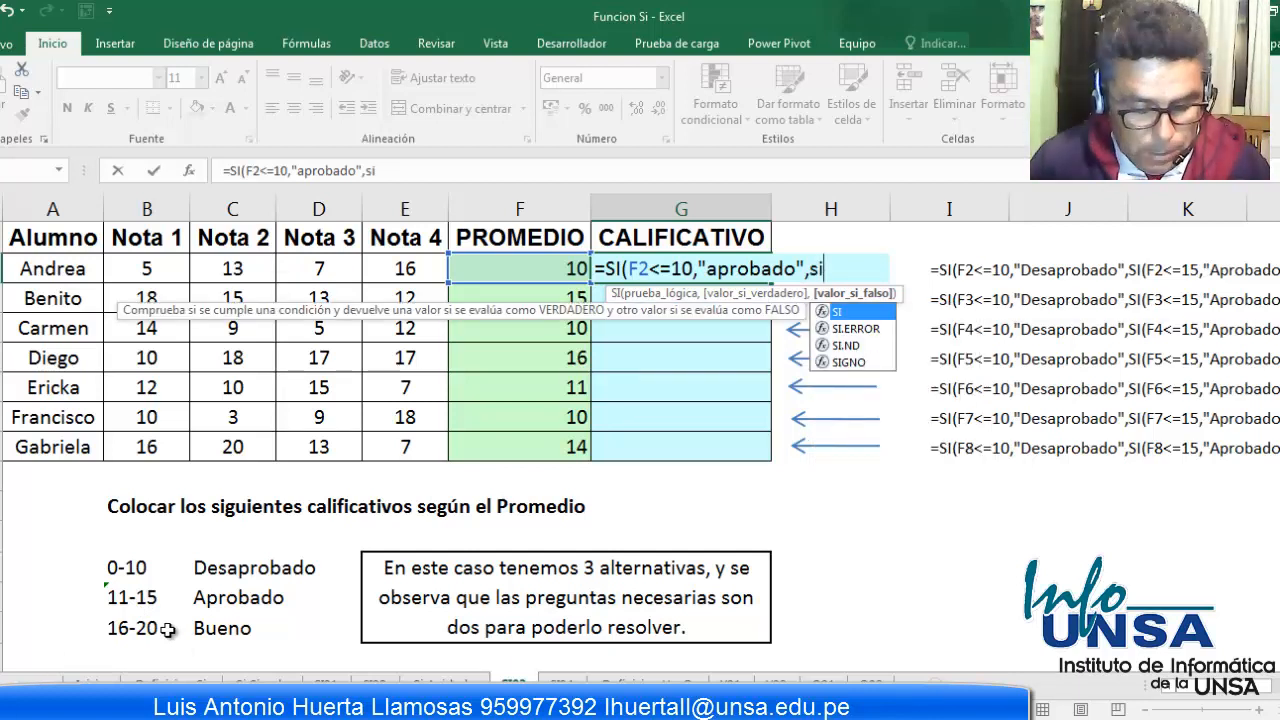
key(Tab)
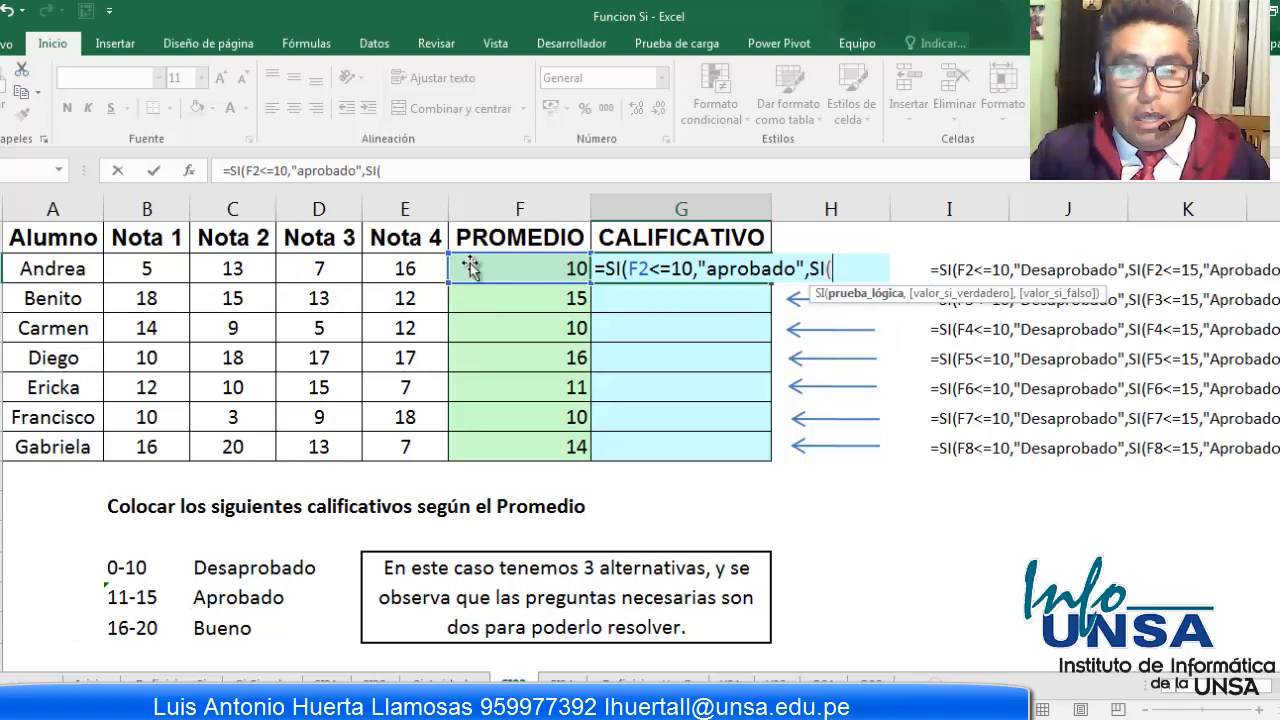
click(503, 260)
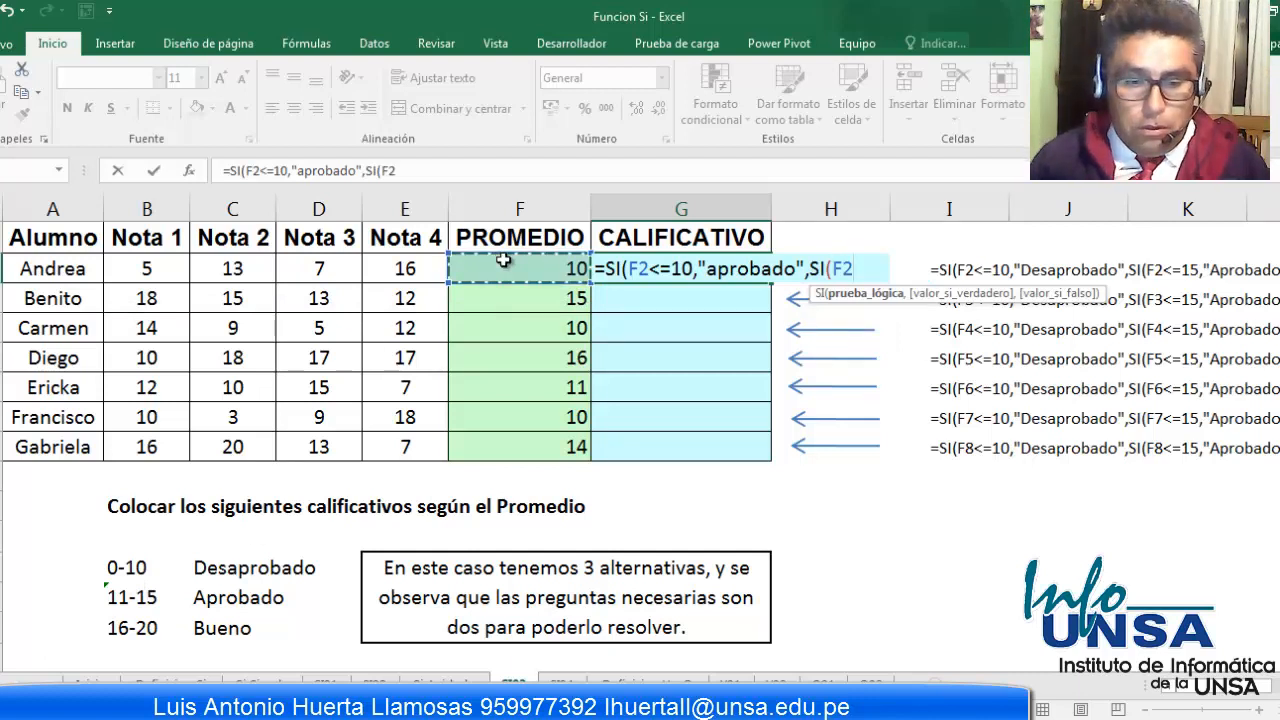
text(<=)
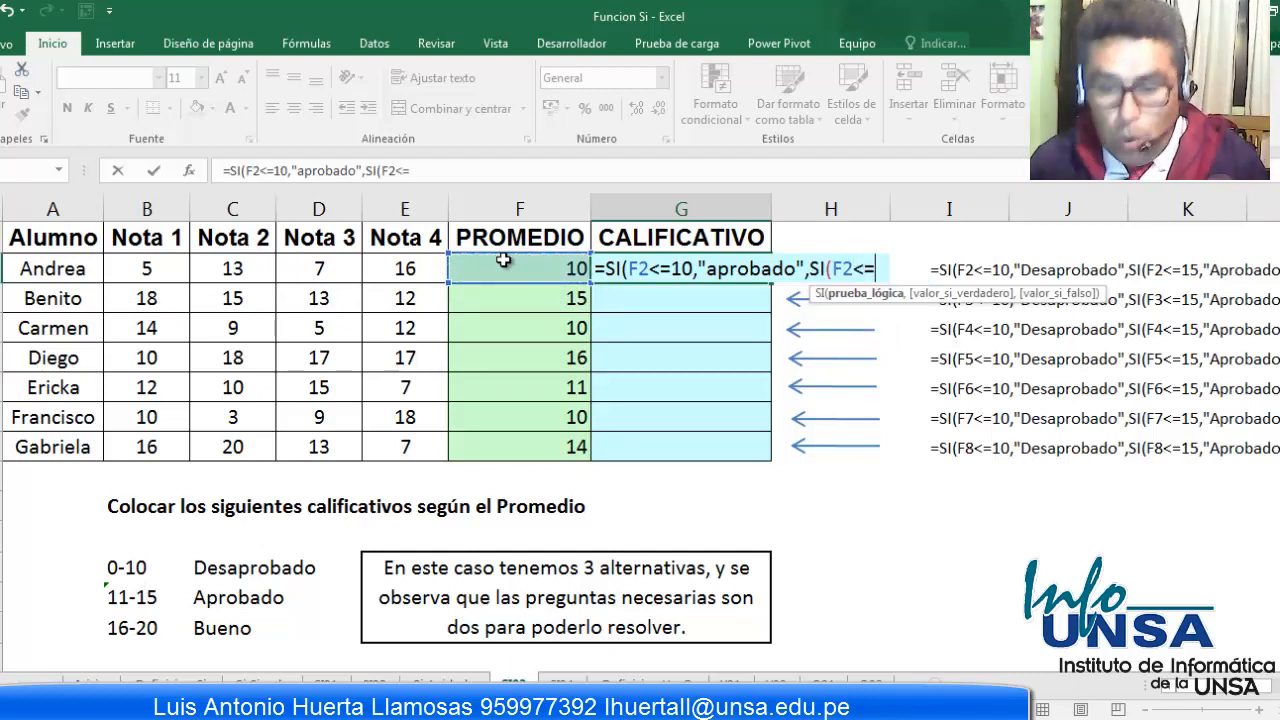
text(15)
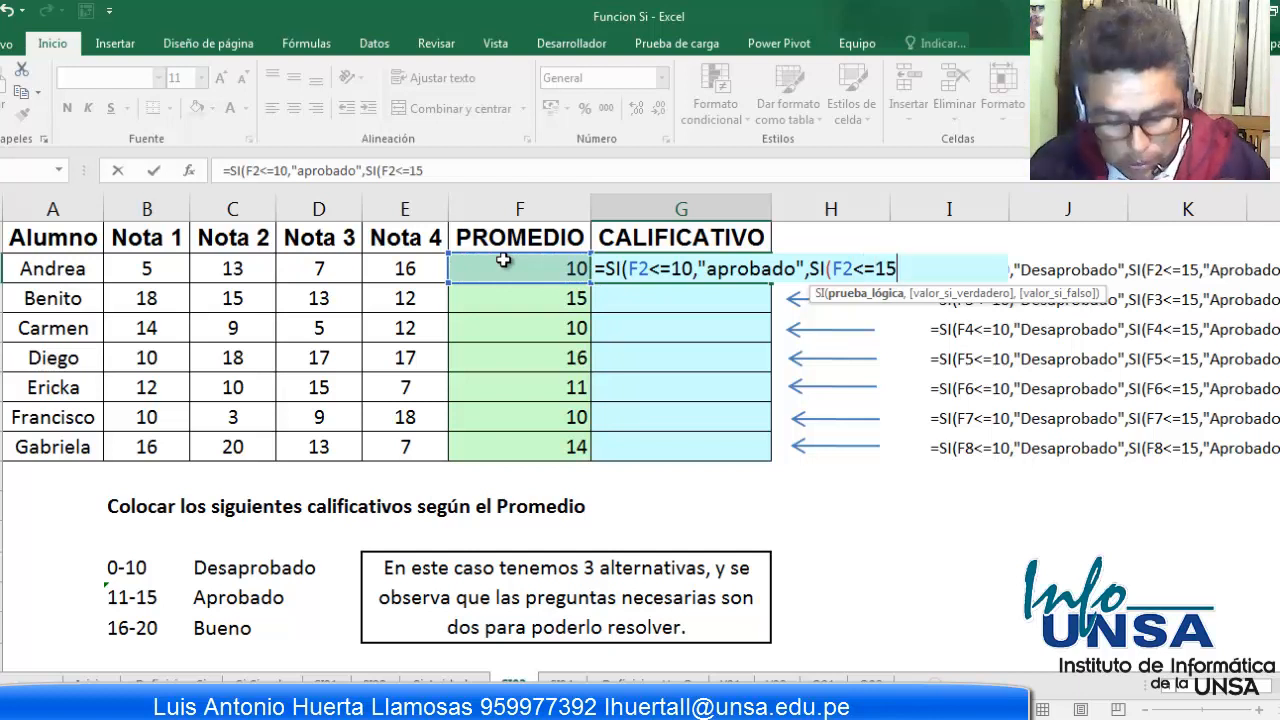
text(,)
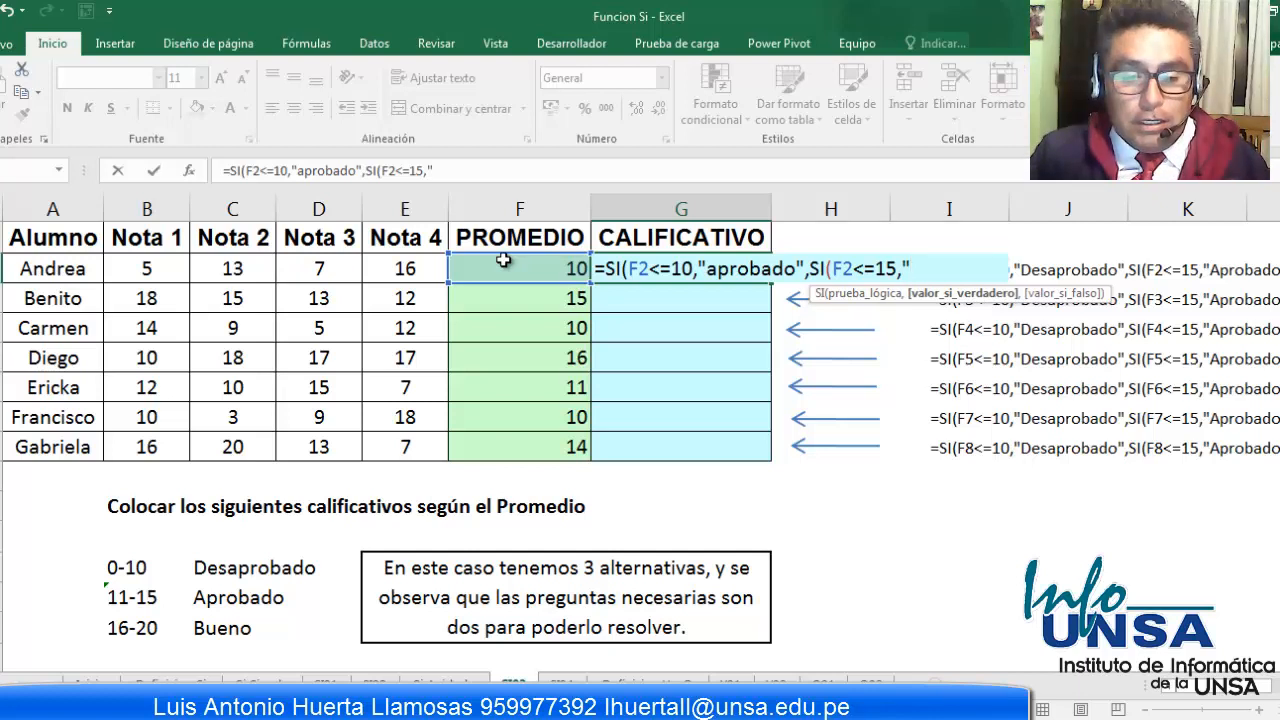
Step: Correct the first SI's true result to "desaprobado" and enter "aprobado" as the nested SI's true result
click(706, 270)
text(des)
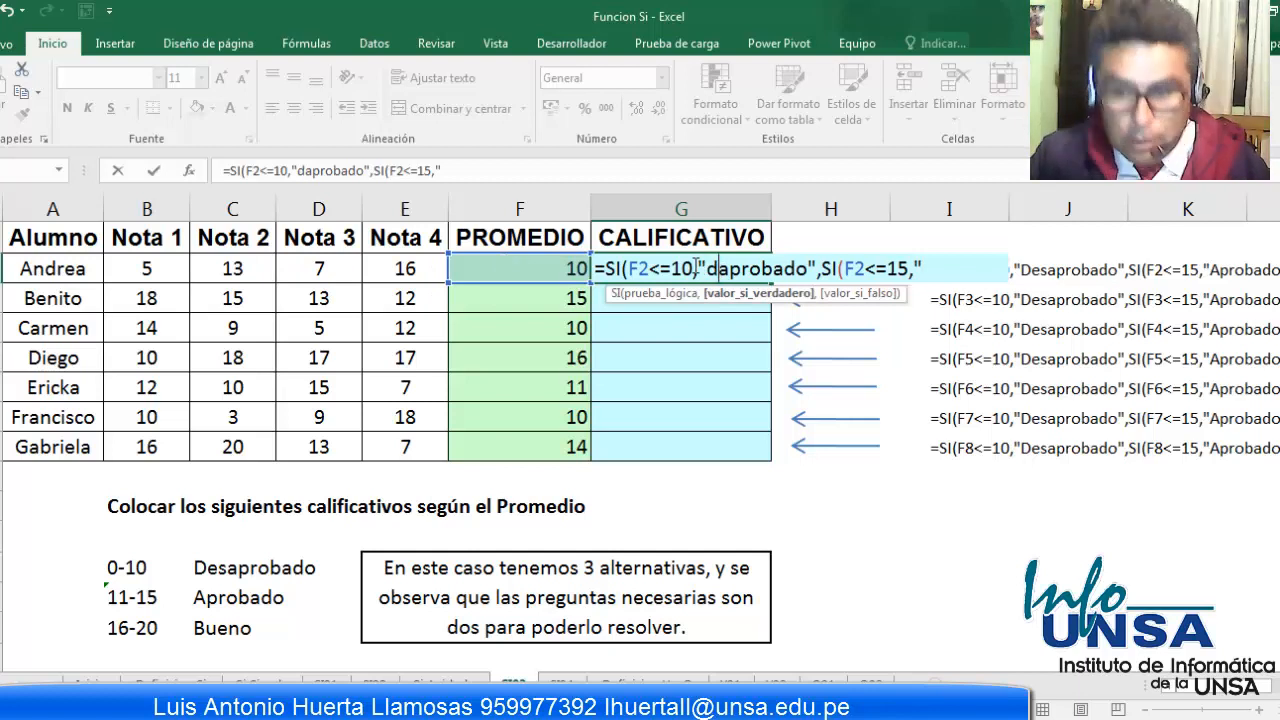
click(958, 272)
text(ap)
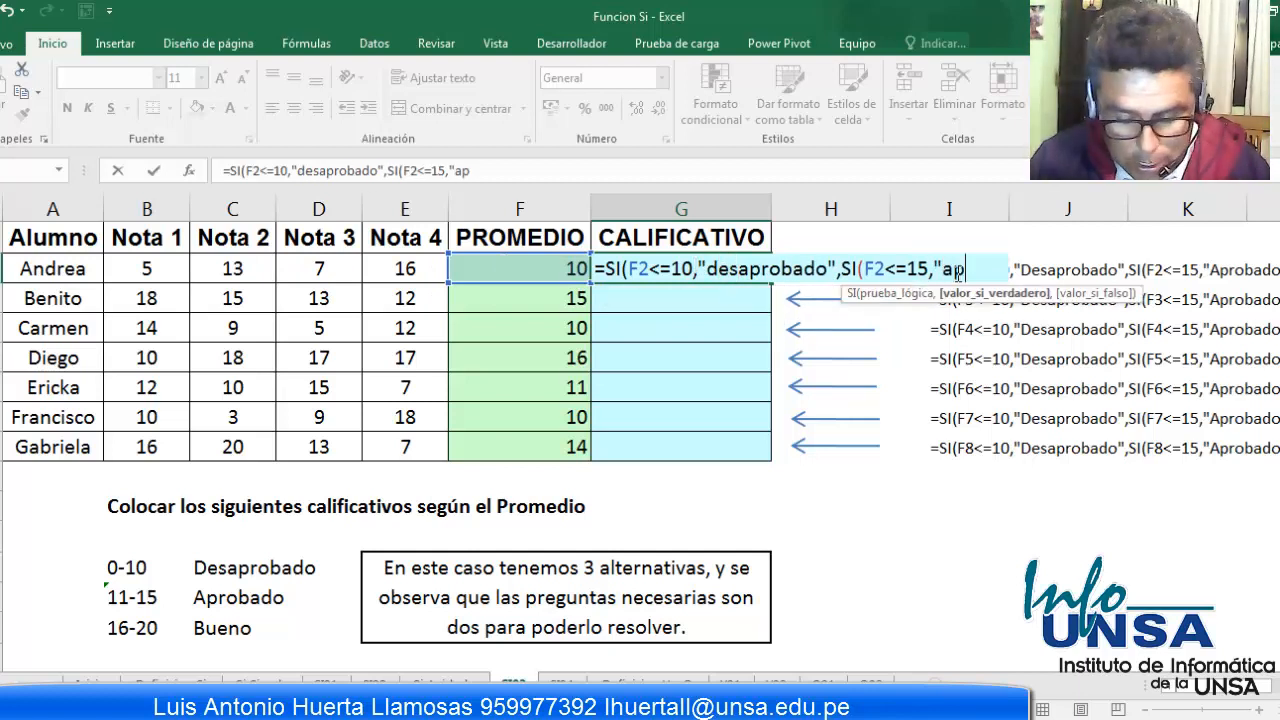
text(robado)
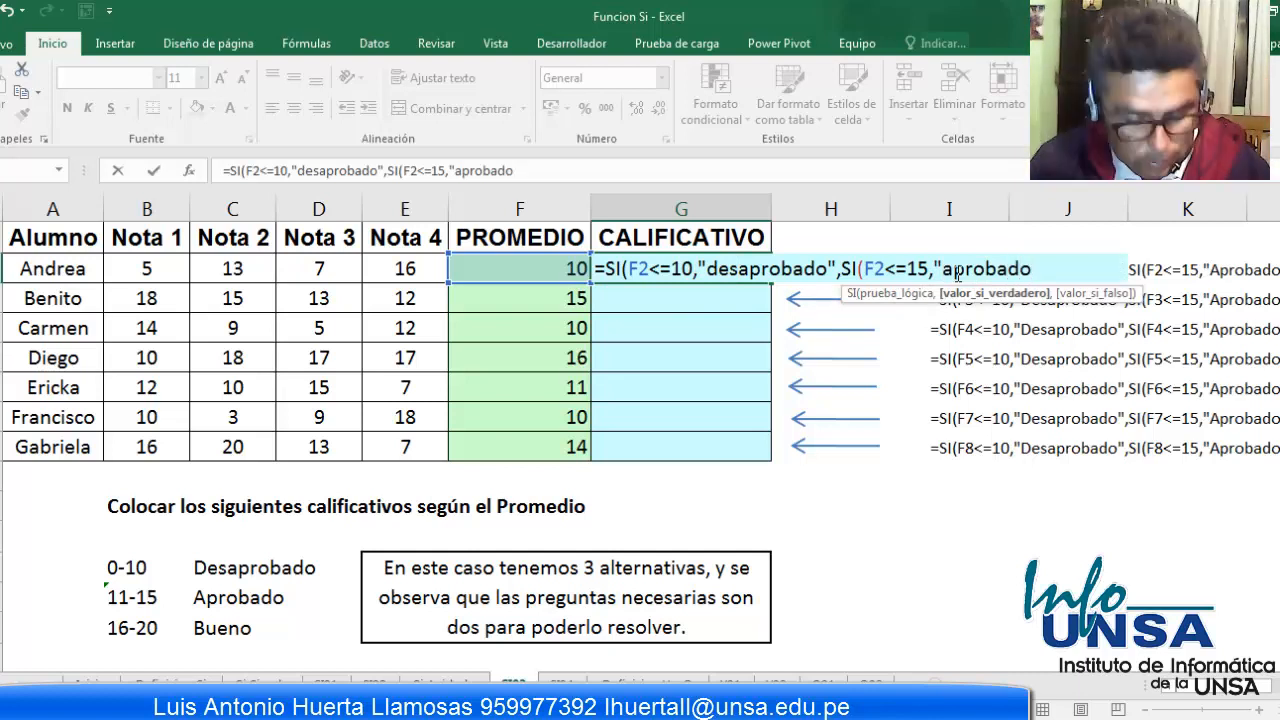
Step: Complete the nested SI with "bueno" as its false result and copy the G2 formula down to G8
text(","b)
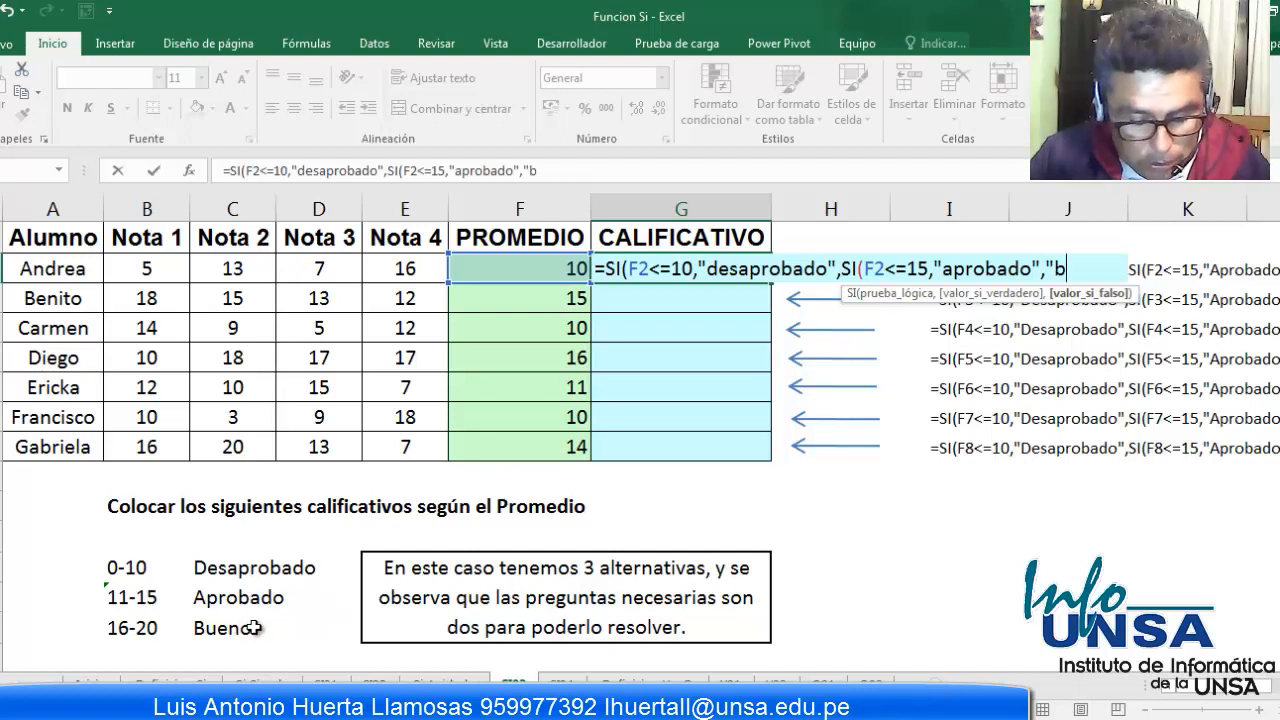
text(ueno)
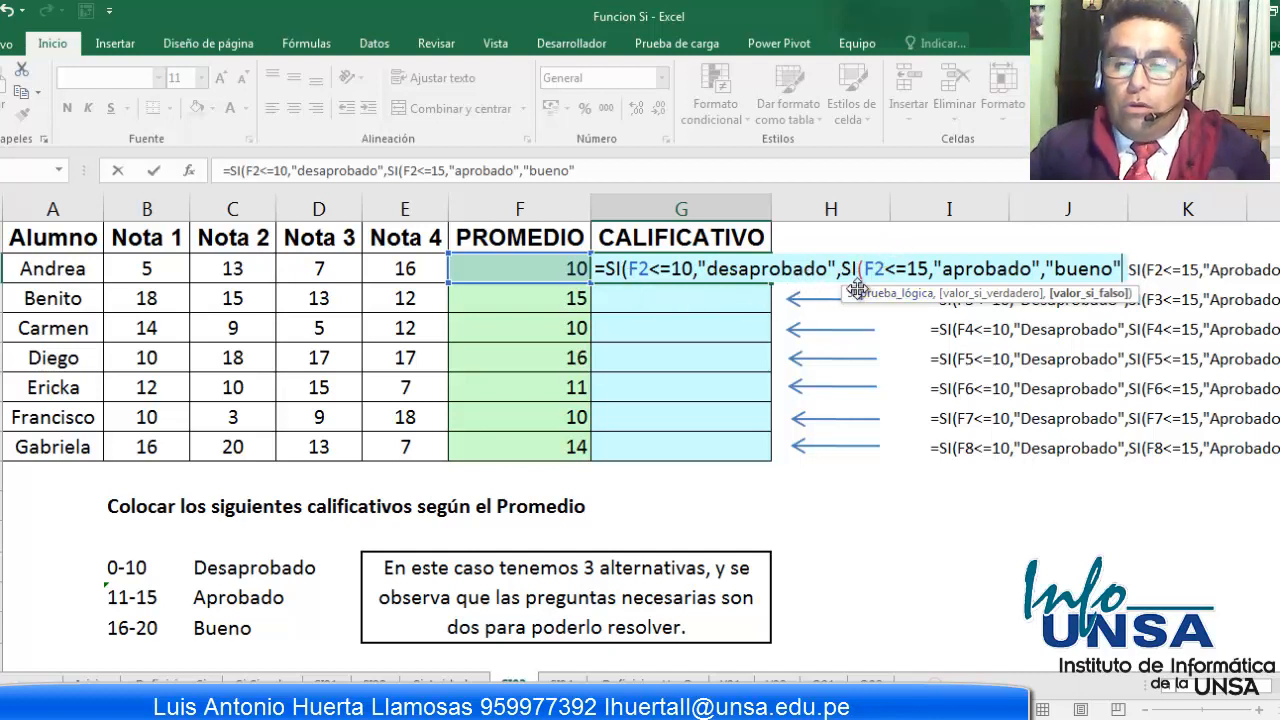
text())
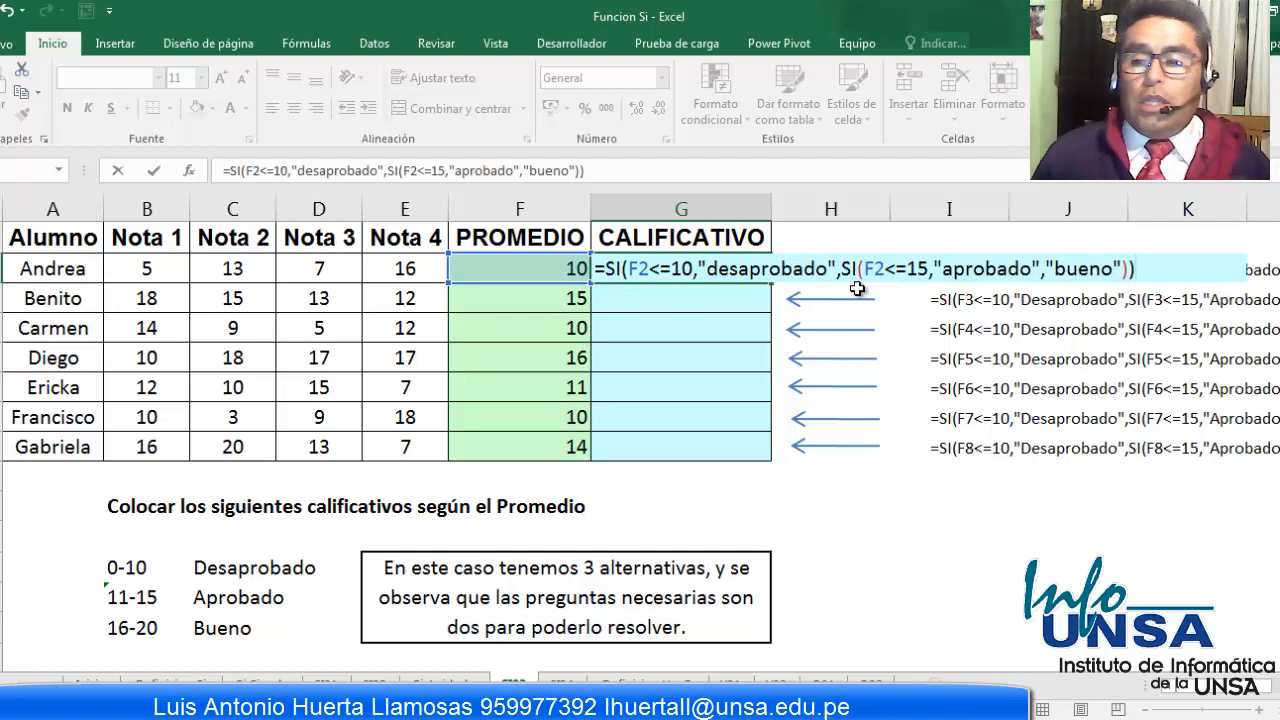
key(Return)
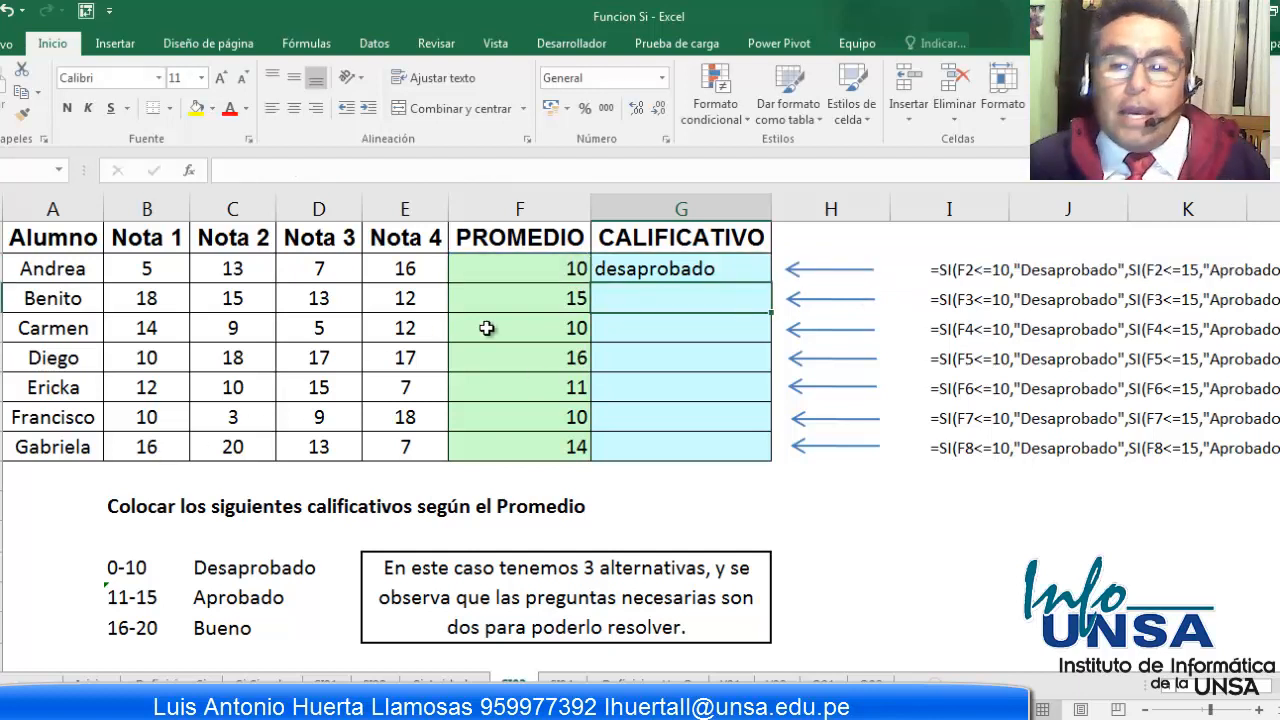
click(685, 262)
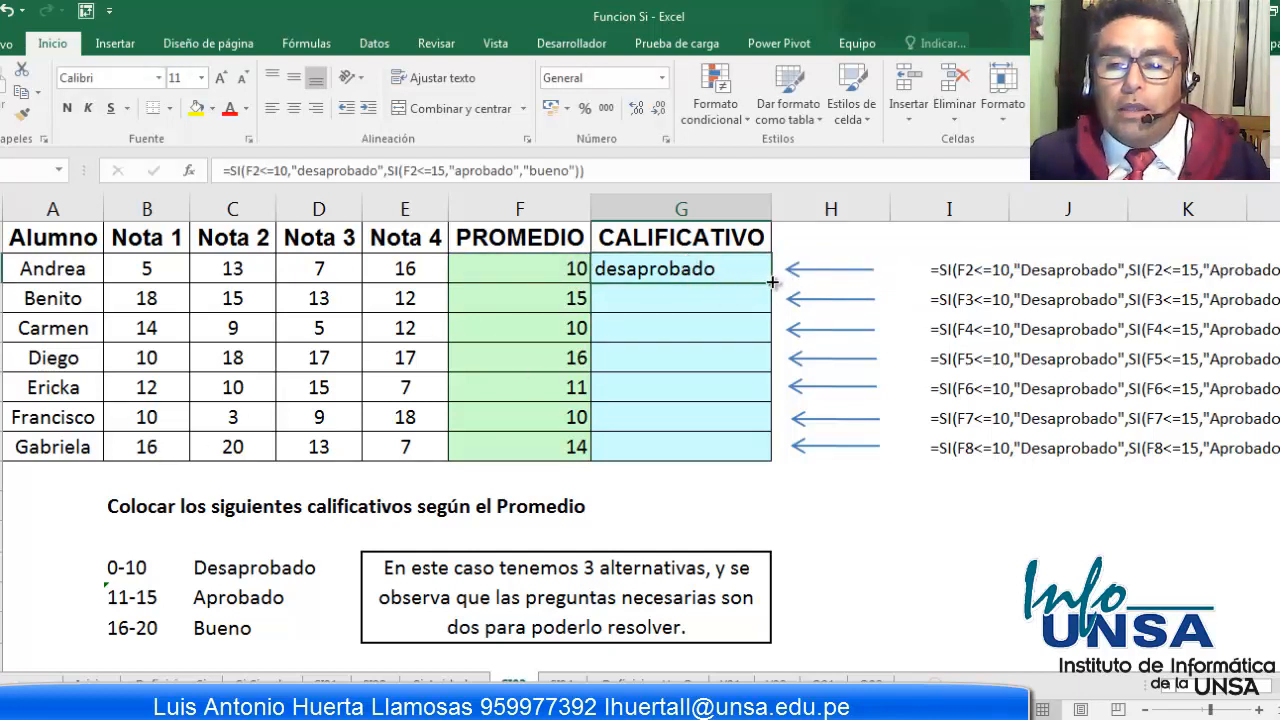
double_click(771, 284)
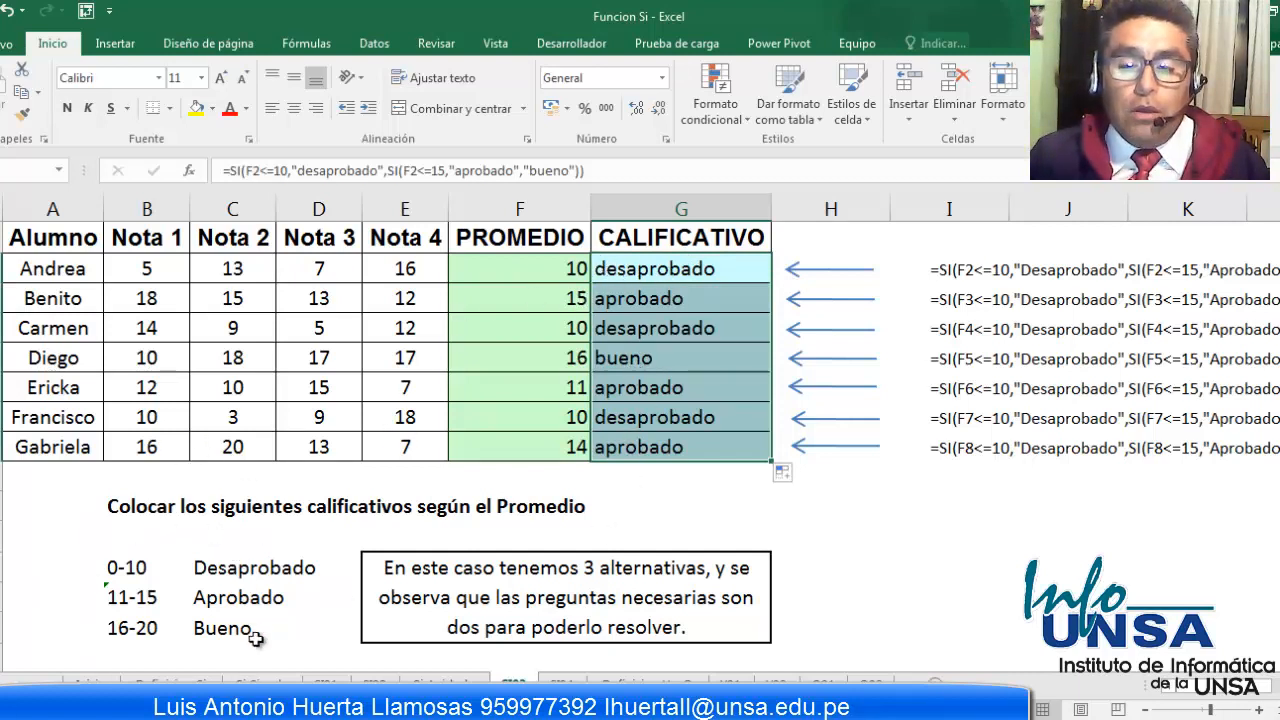
Step: Go to the SI04 sheet and examine, at a larger zoom, the Calificativo rules and the Asist. and Prom. columns they depend on
click(561, 684)
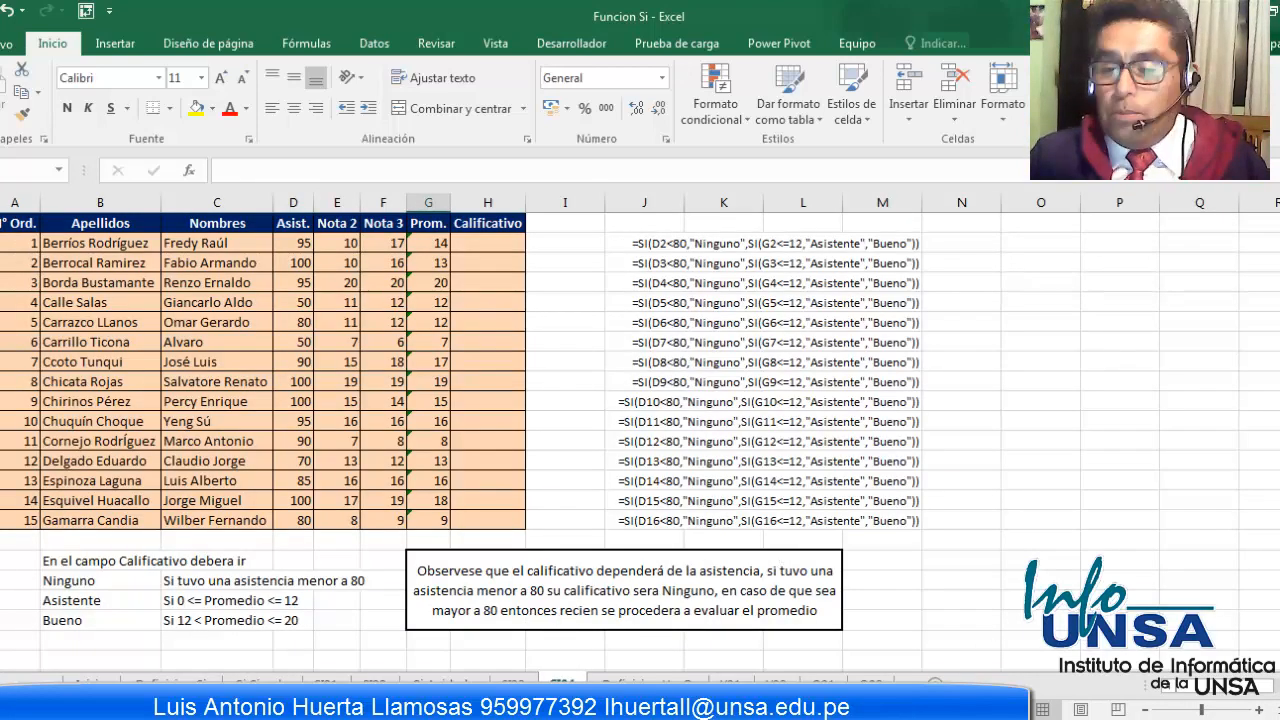
click(1258, 710)
click(1258, 710)
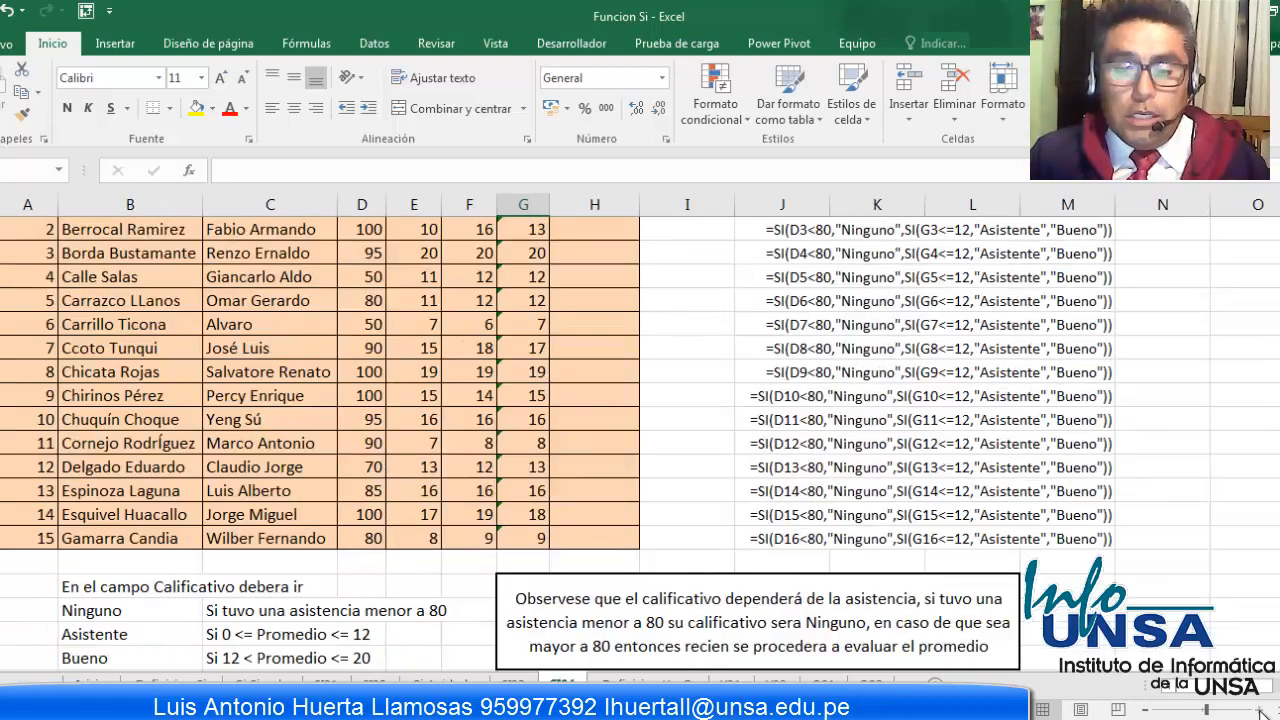
click(1258, 710)
scroll(1240, 700, up, 1)
scroll(1240, 690, down, 2)
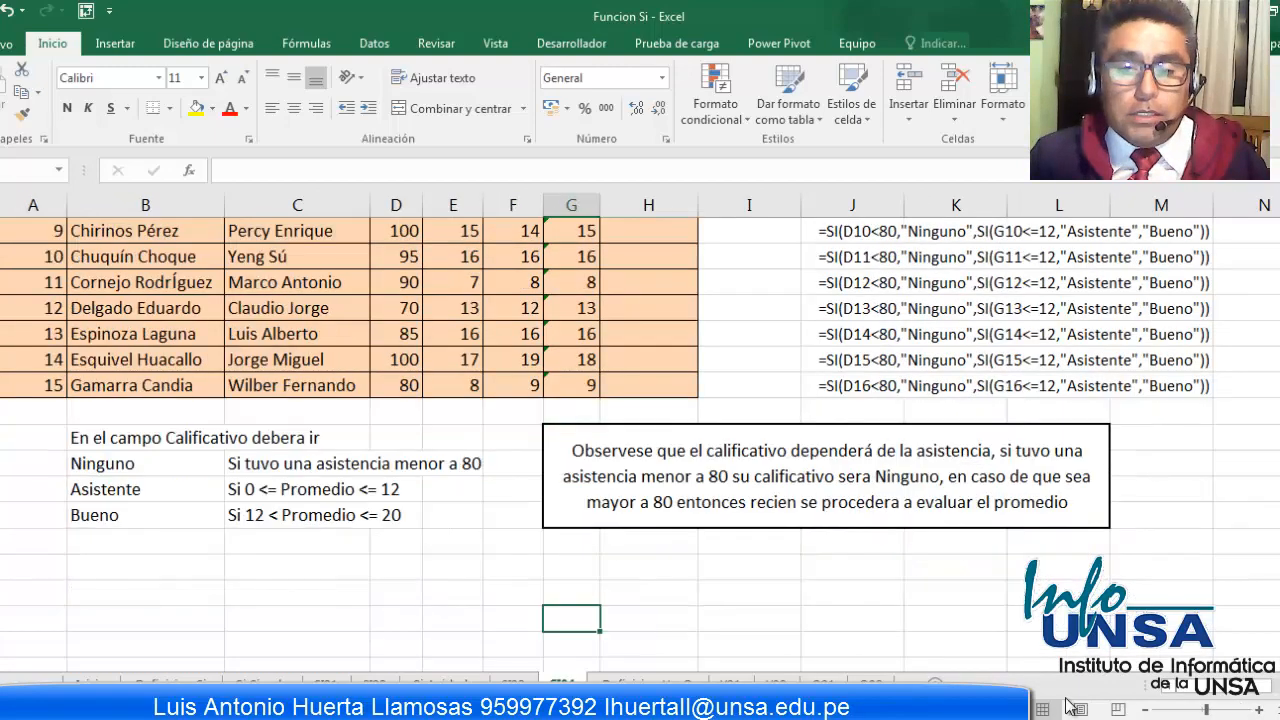
scroll(834, 571, up, 2)
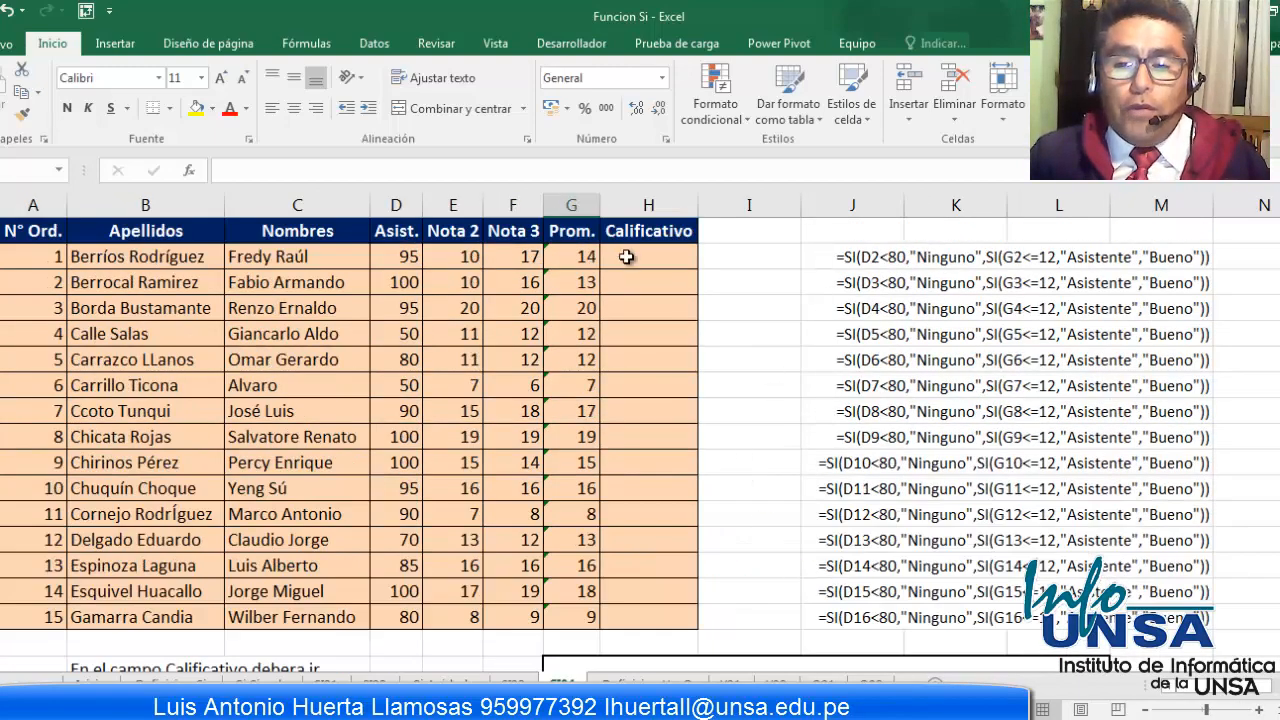
scroll(220, 636, down, 3)
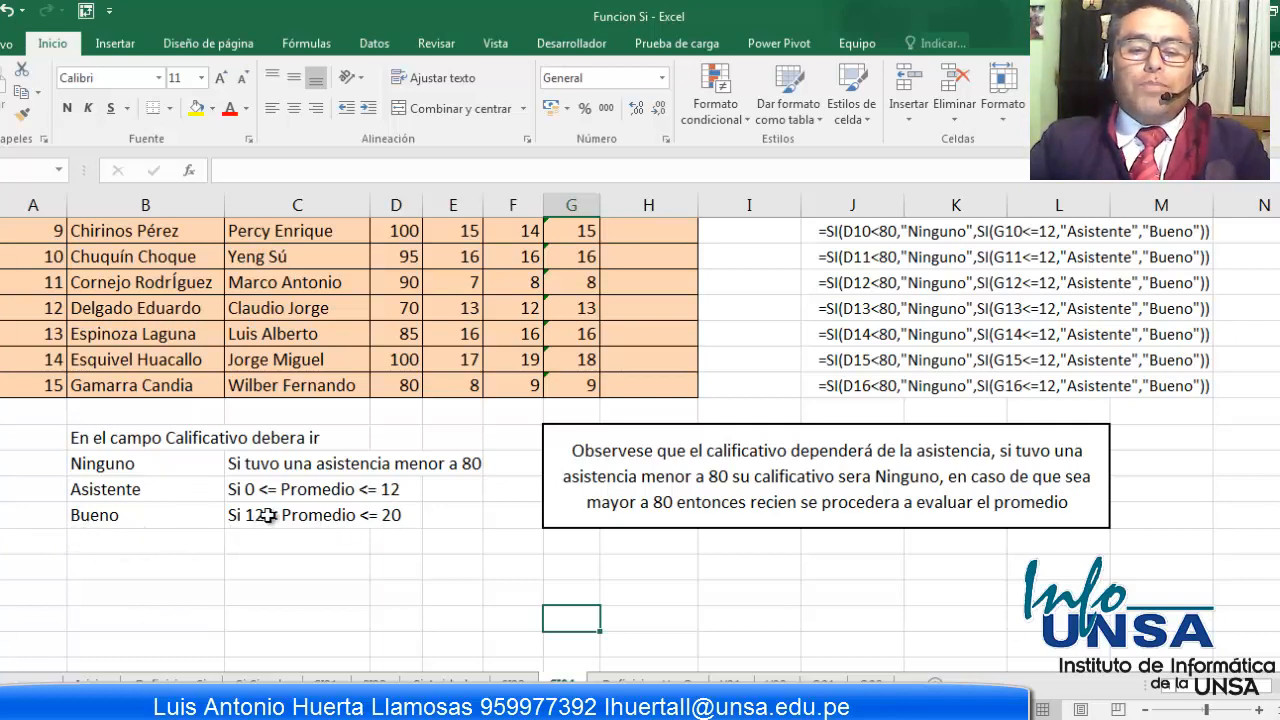
scroll(390, 515, up, 3)
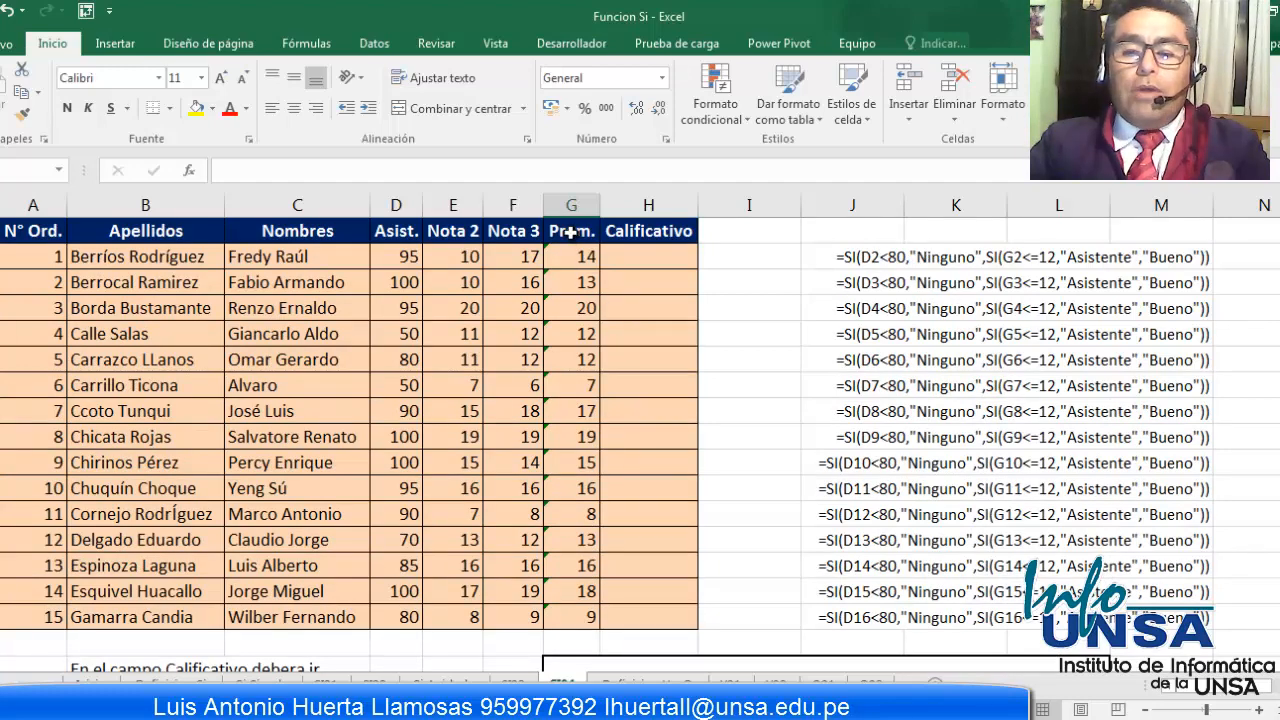
click(576, 206)
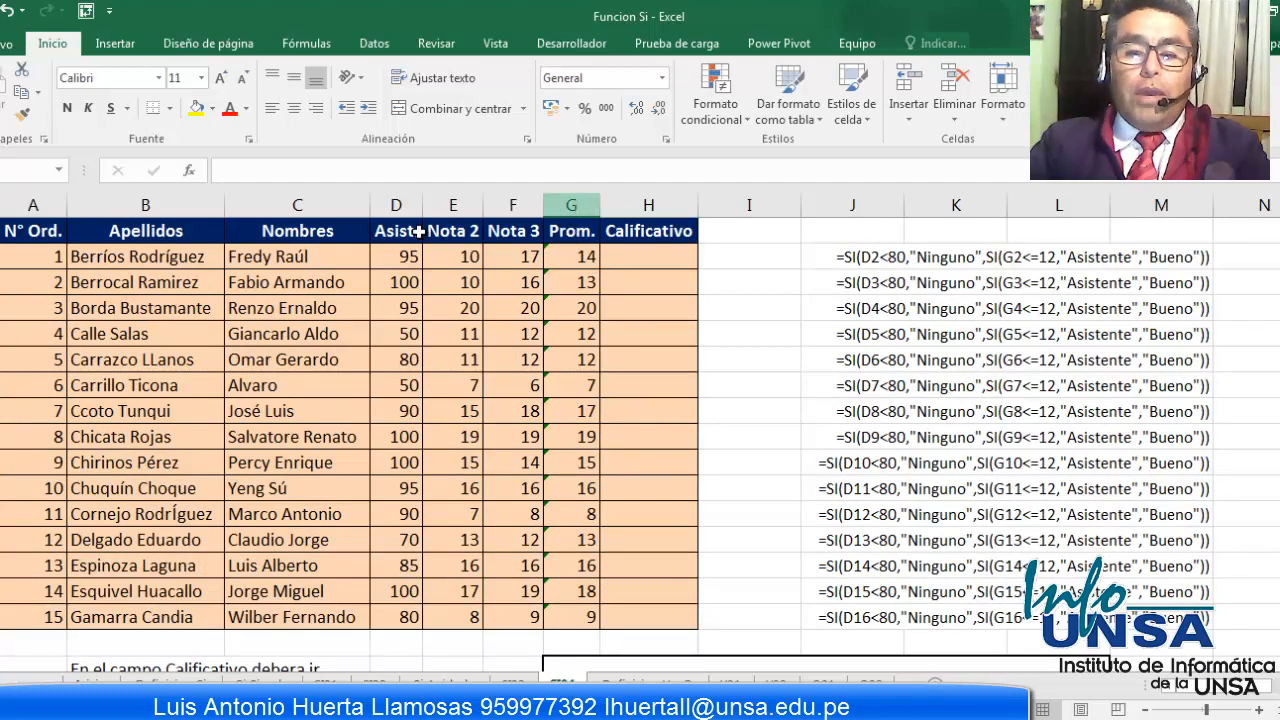
Step: Examine the Asist. column and the Calificativo rule for Ninguno below the student table
click(396, 204)
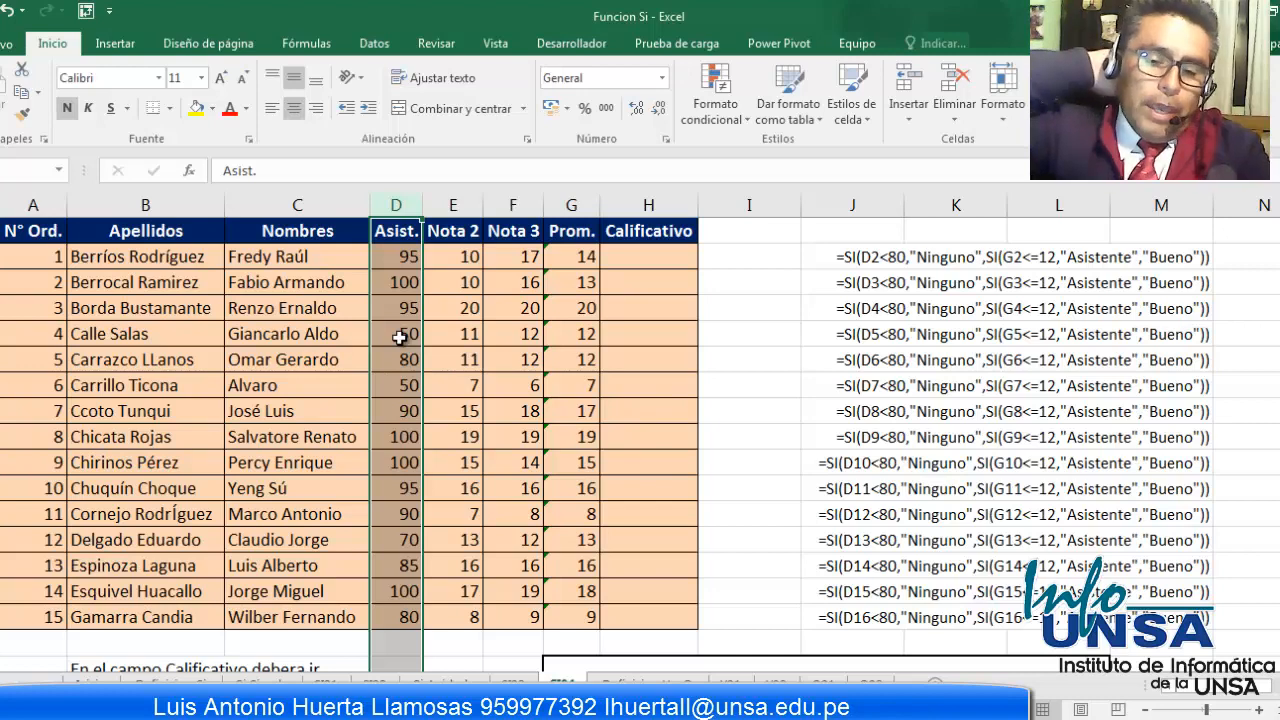
scroll(397, 330, down, 1)
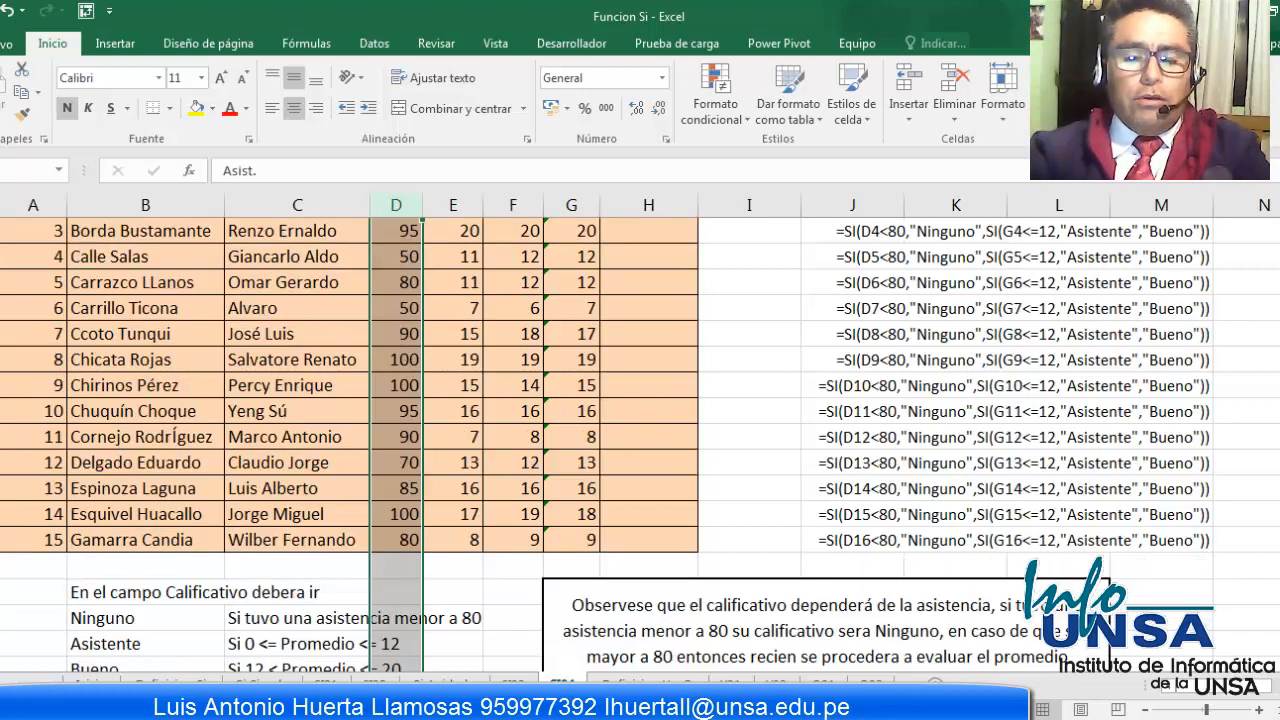
scroll(42, 452, down, 3)
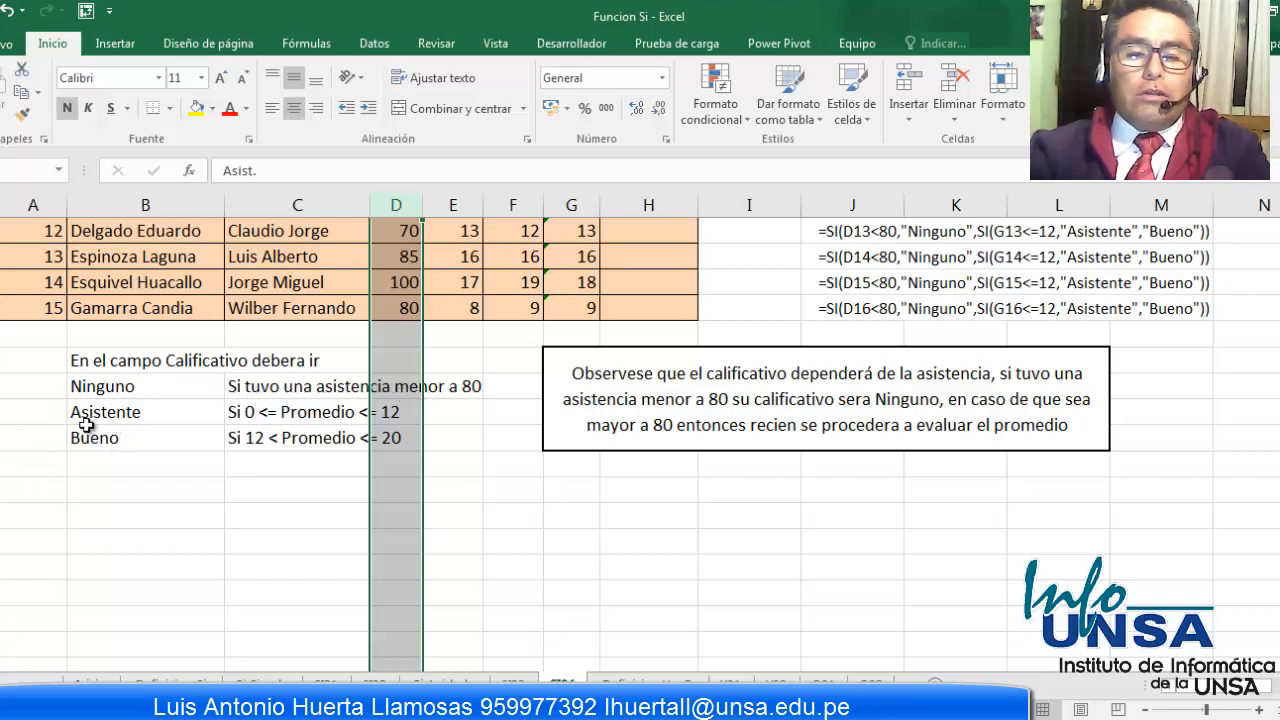
click(86, 386)
scroll(108, 300, up, 4)
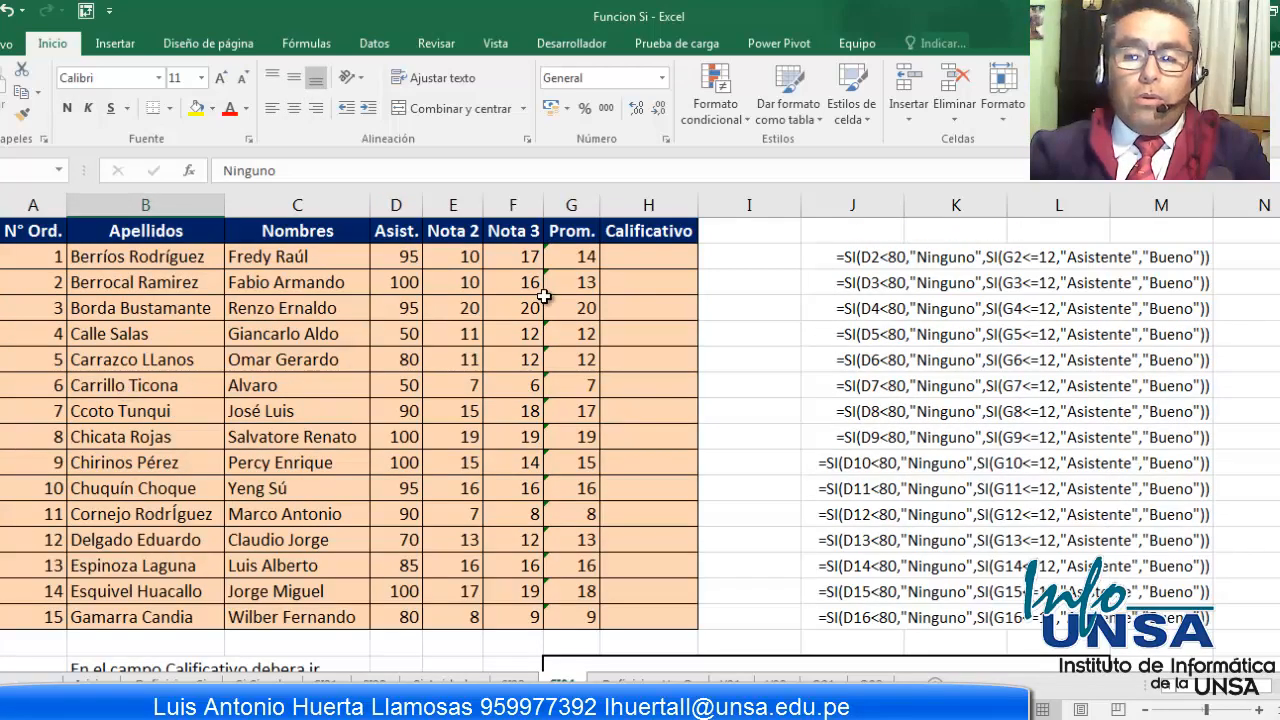
click(624, 266)
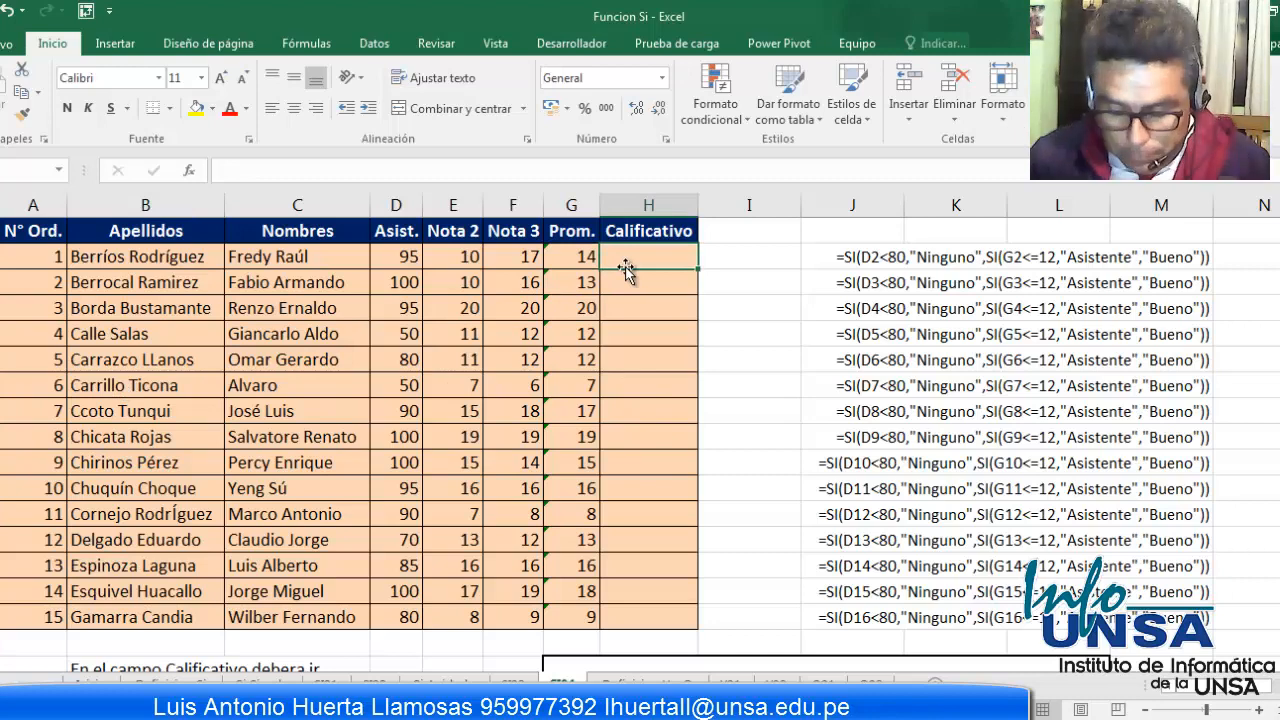
text(=si)
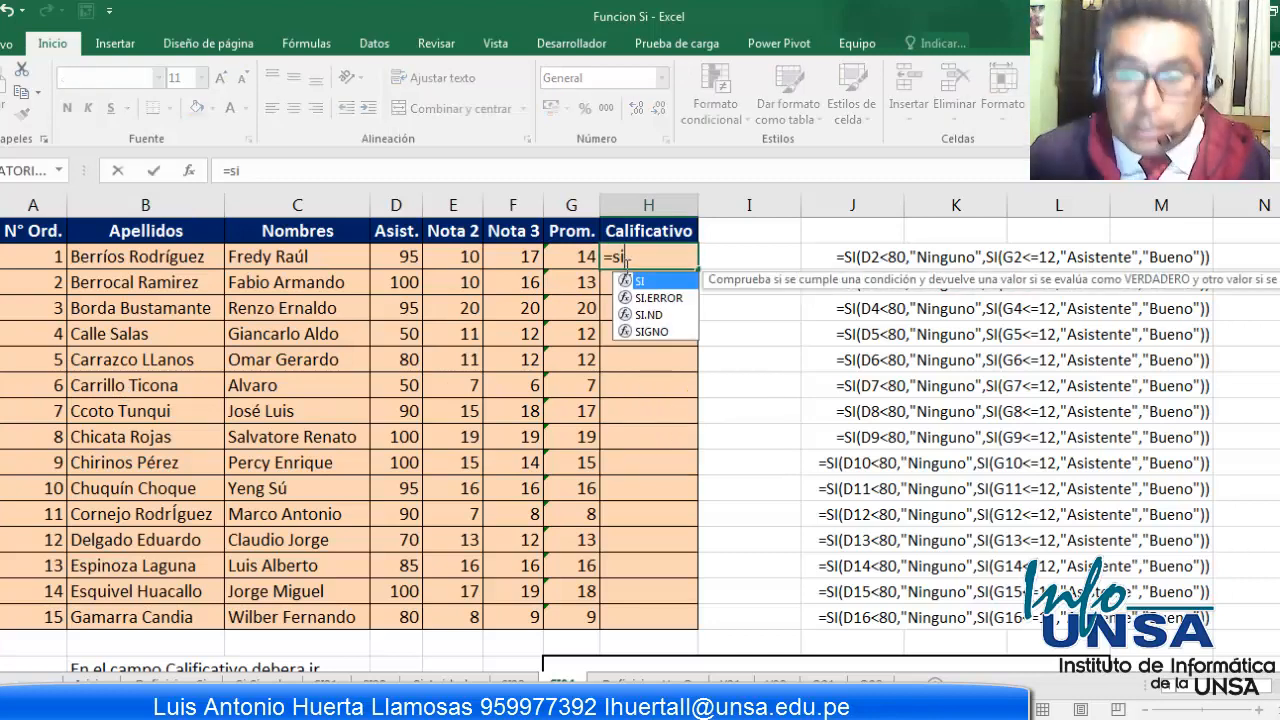
key(Escape)
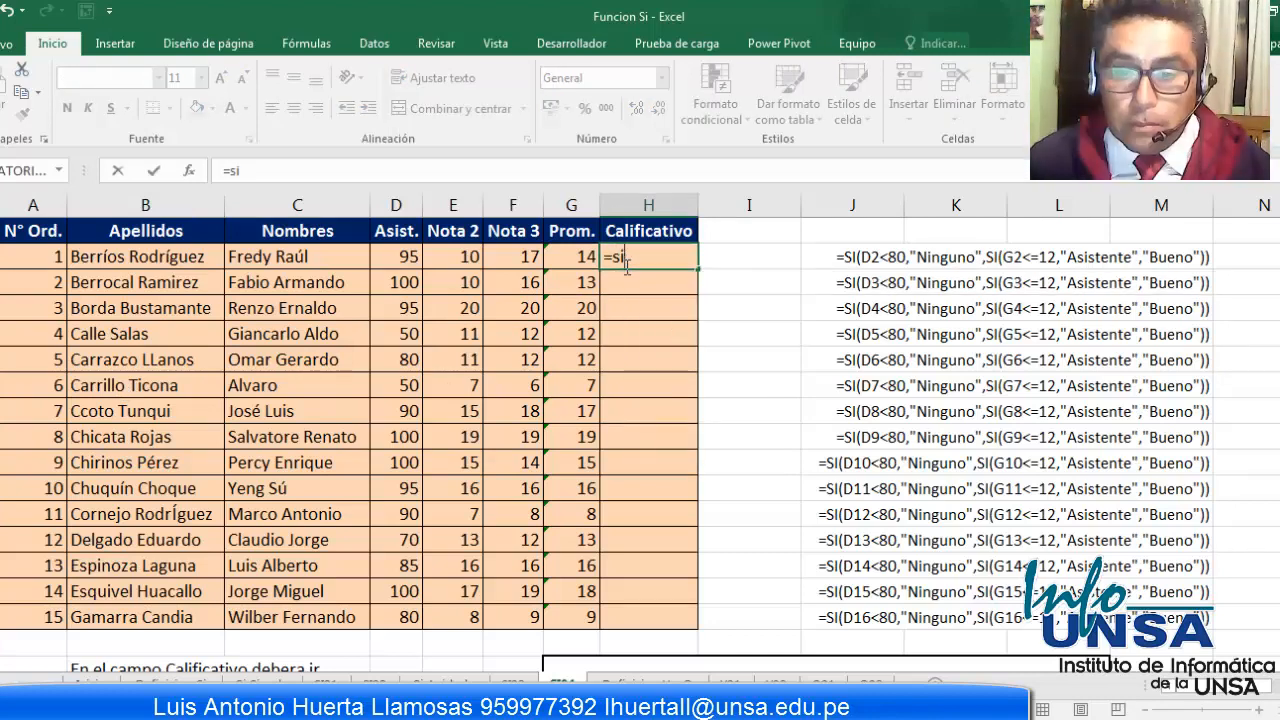
key(Tab)
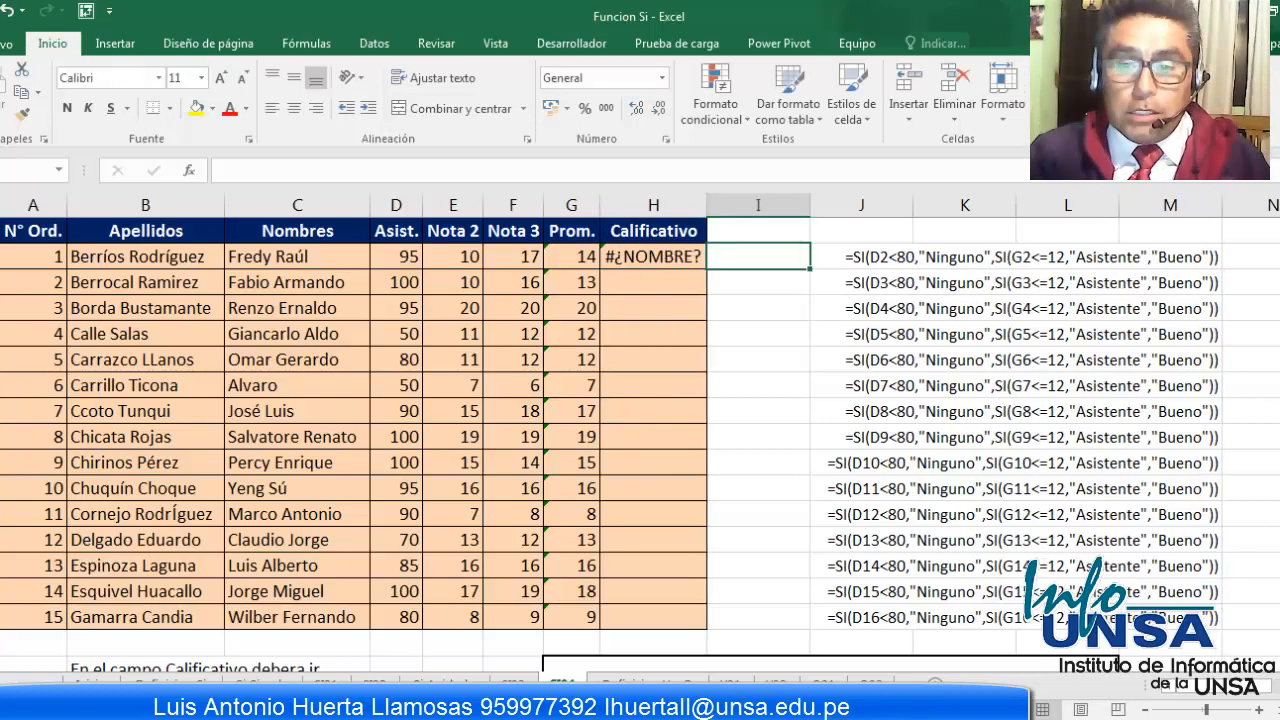
Step: Start an SI formula in H2 with the logical test D2<80 and open a text value for its true result
click(647, 263)
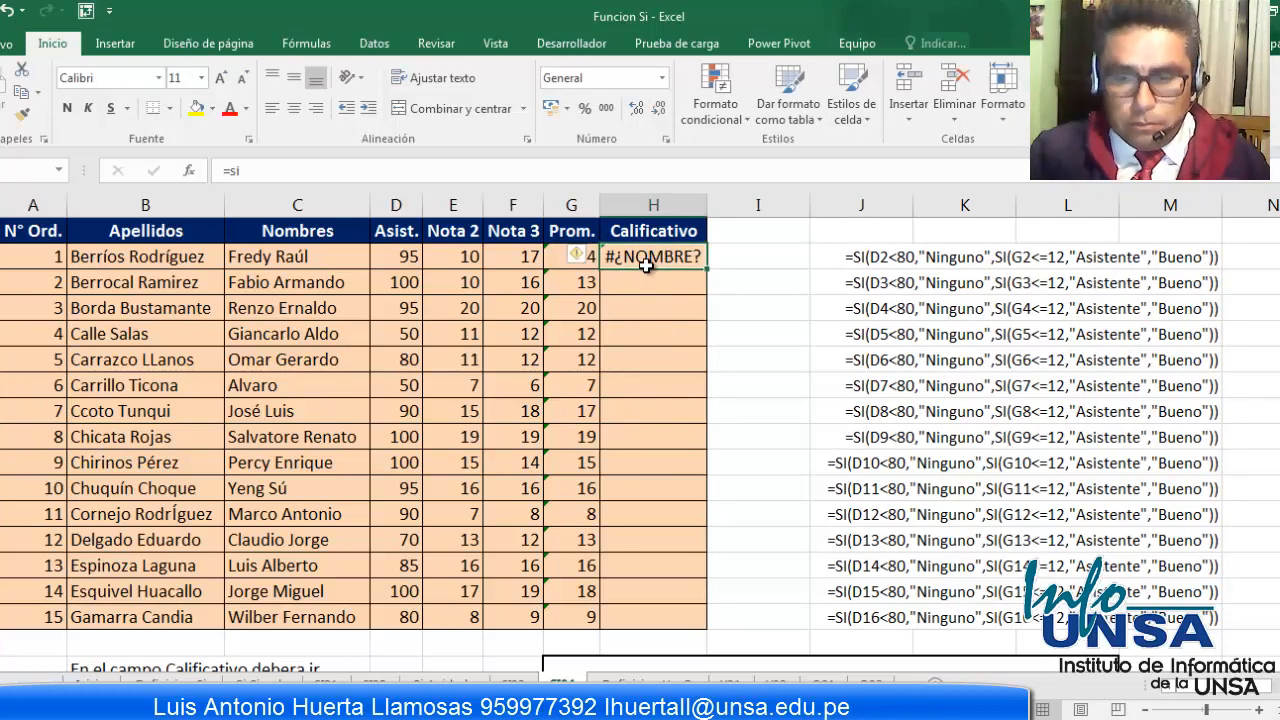
text(=si)
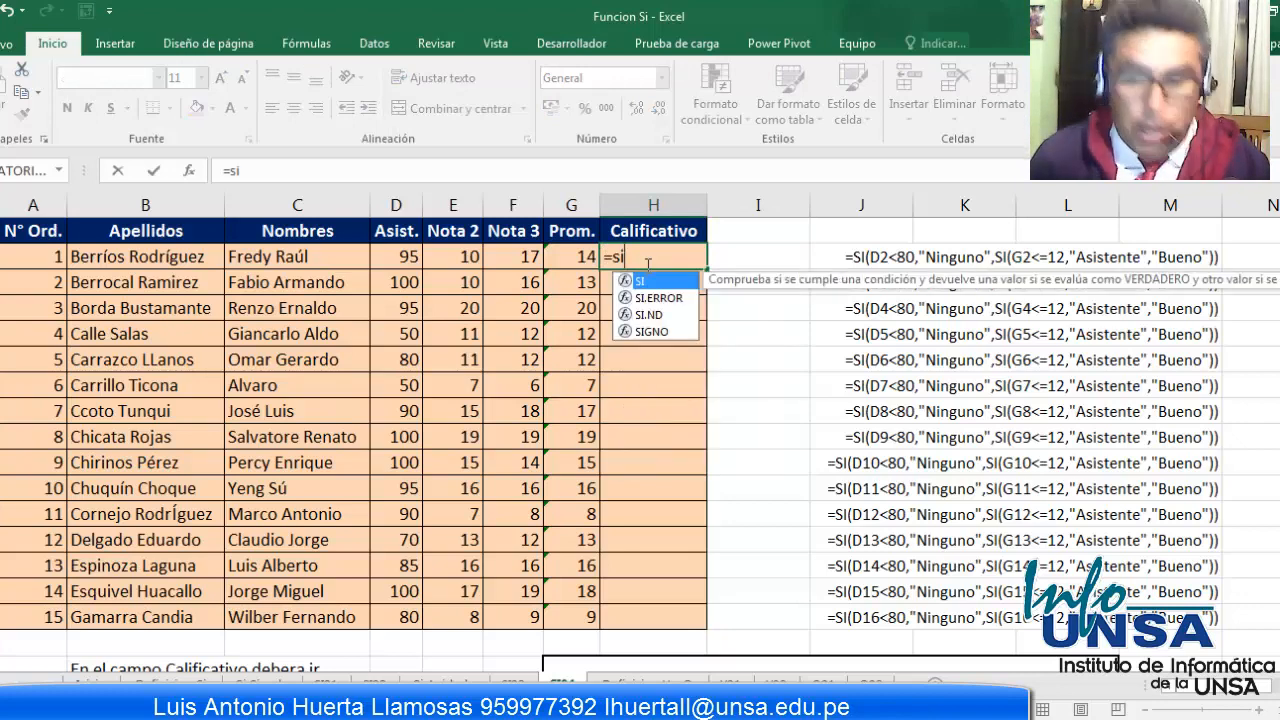
key(Tab)
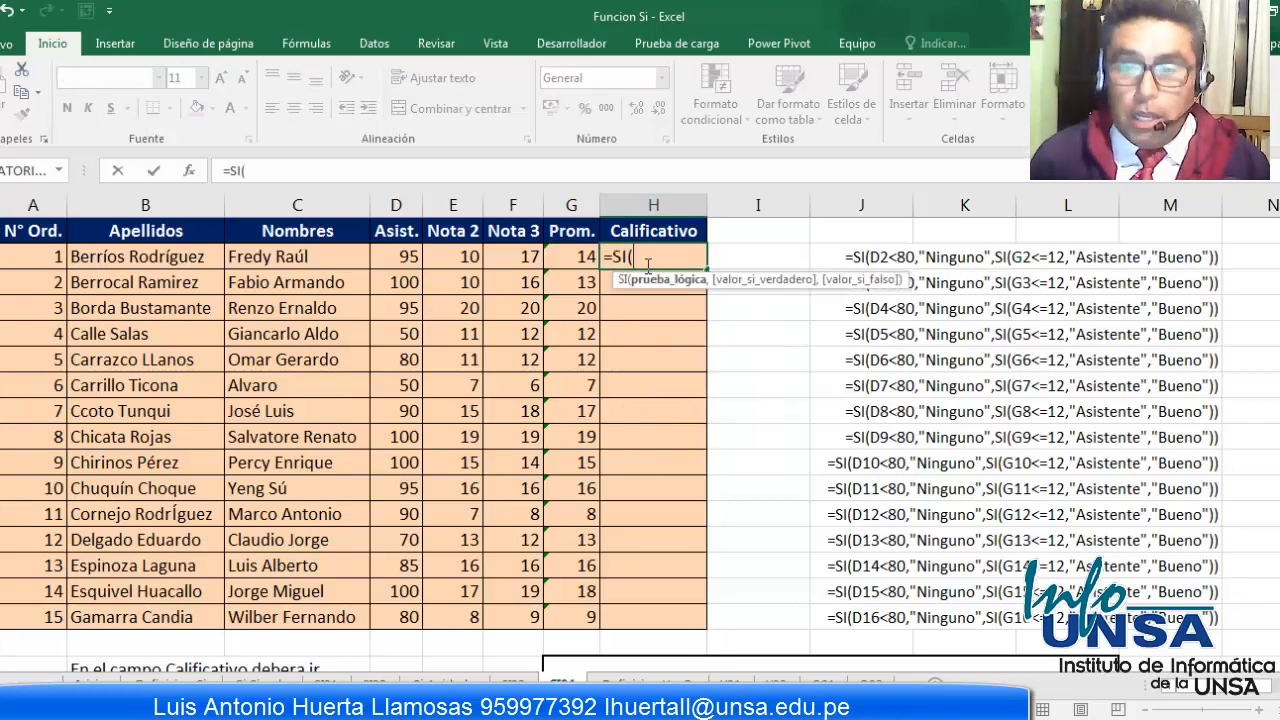
click(392, 261)
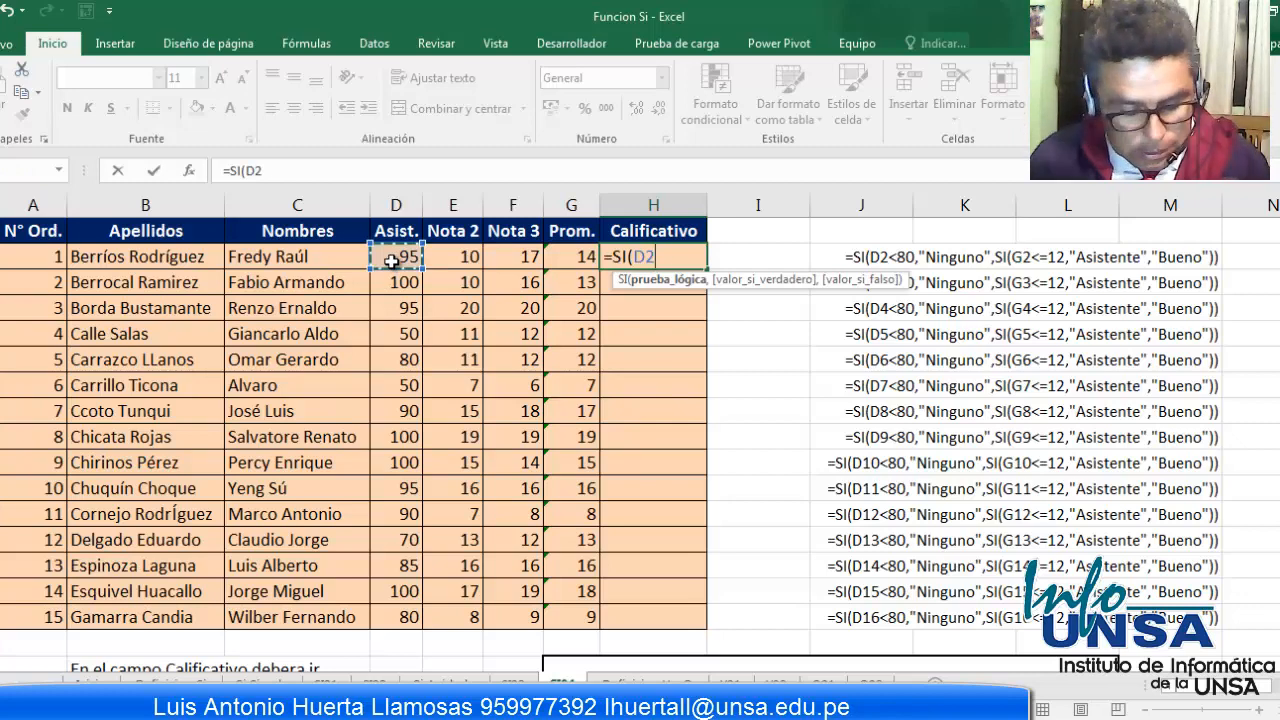
text(<80,)
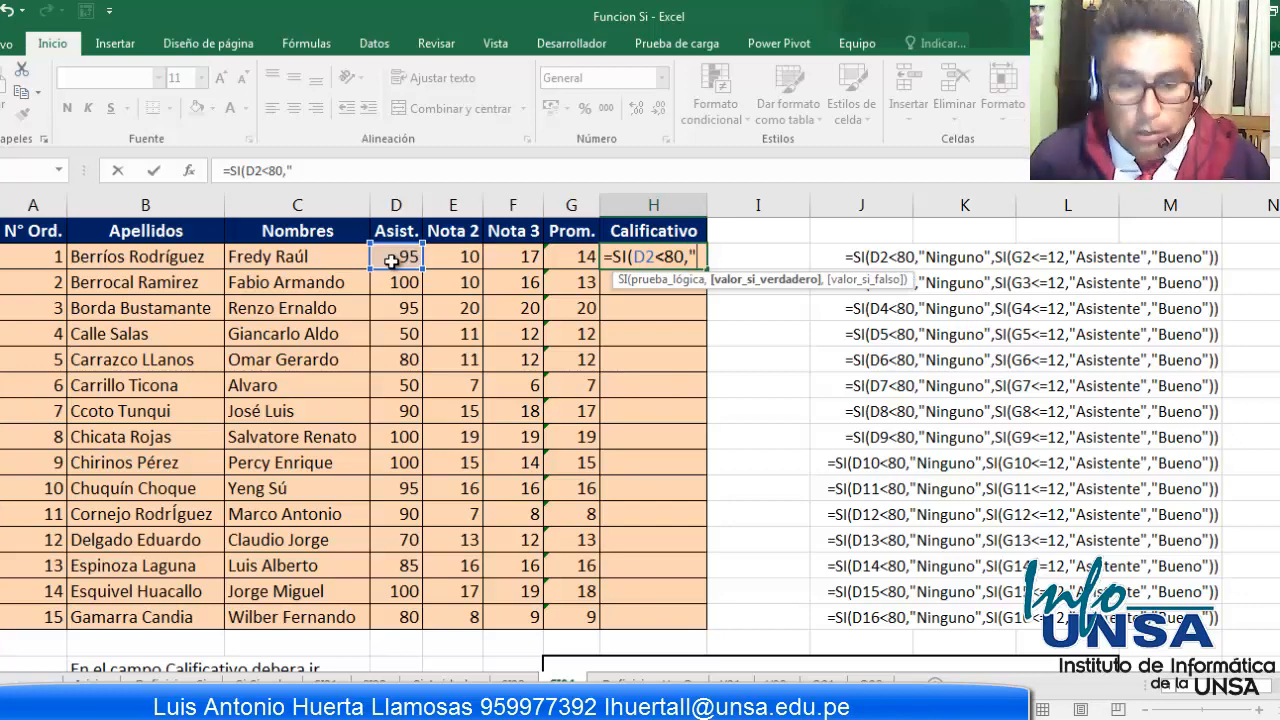
text(")
scroll(366, 301, down, 2)
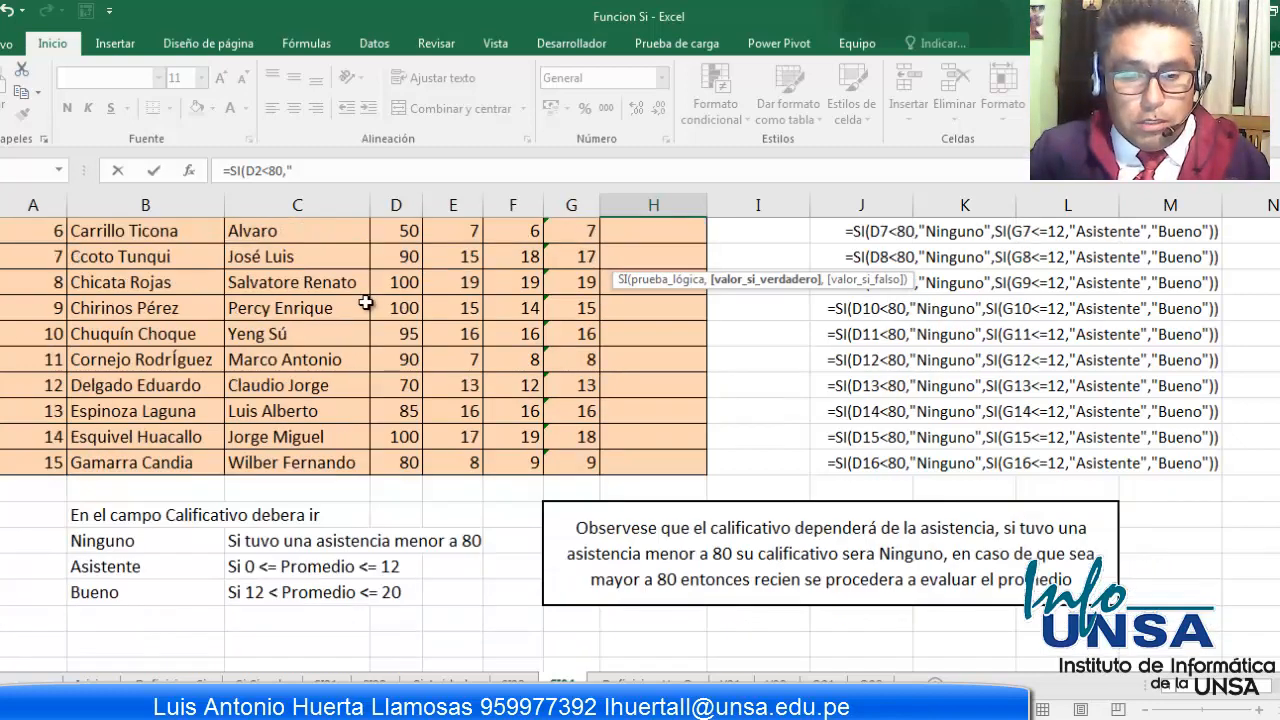
scroll(192, 545, up, 2)
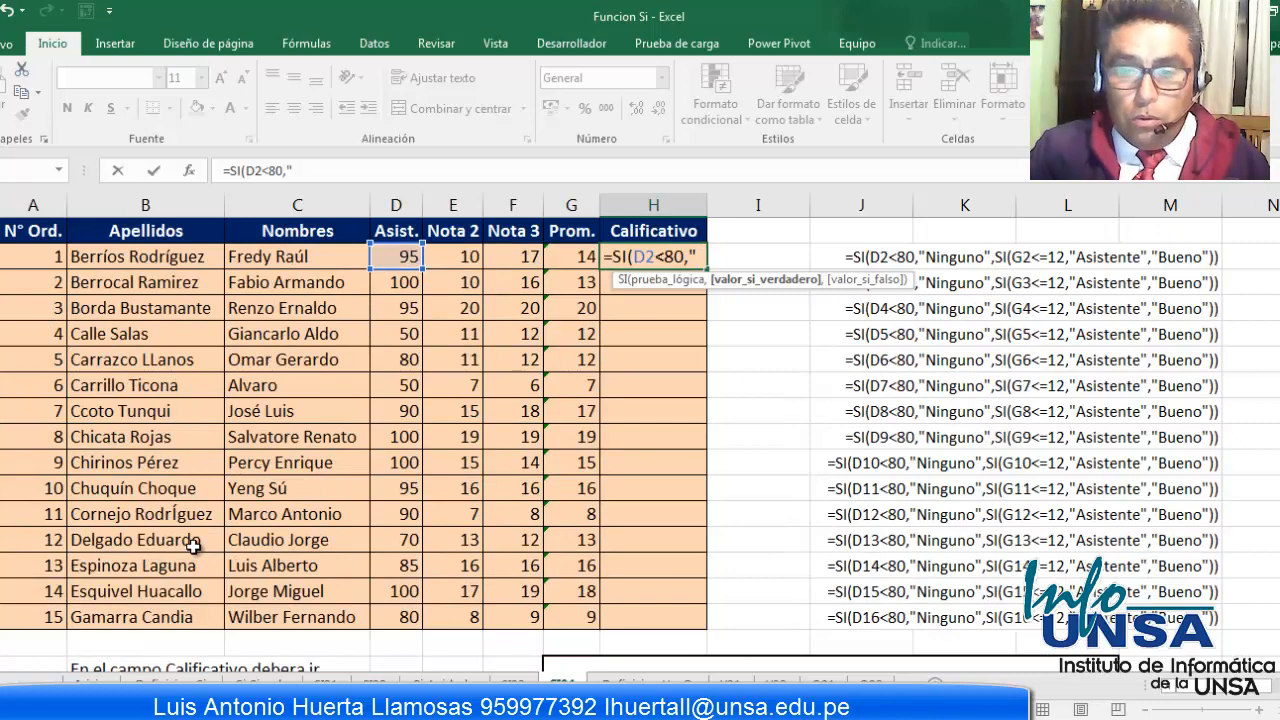
text("n)
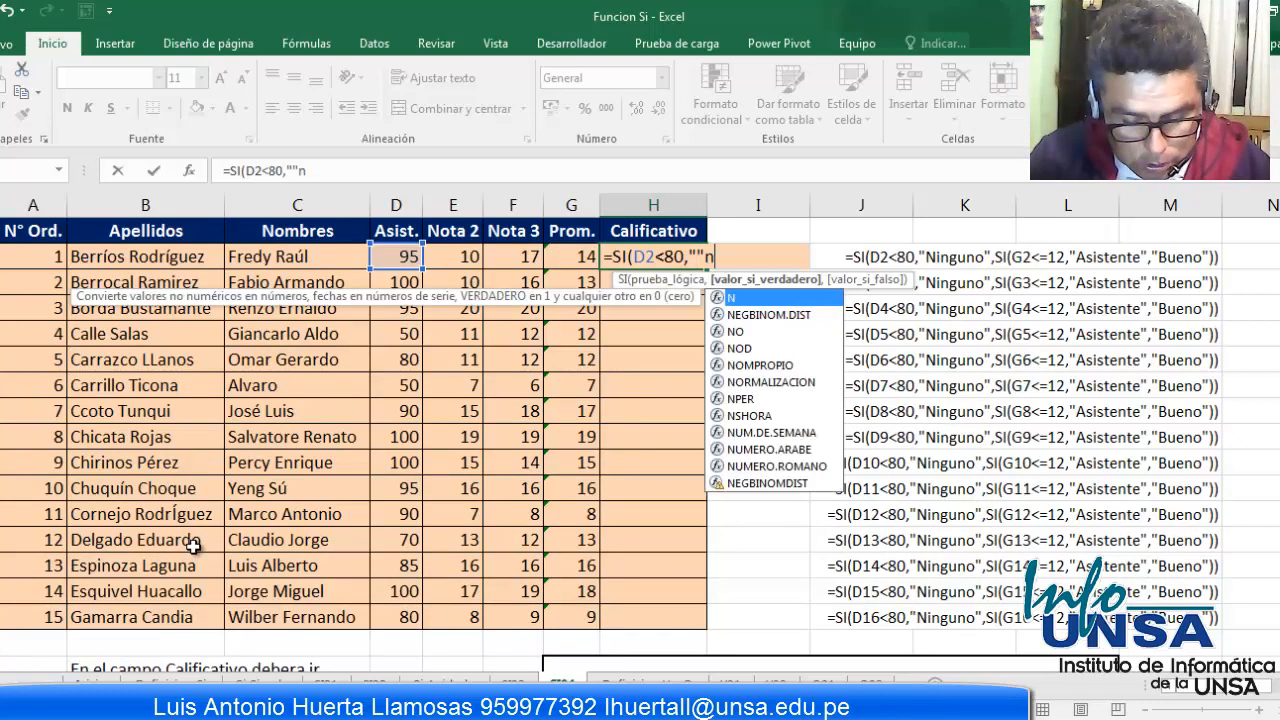
text(inguno)
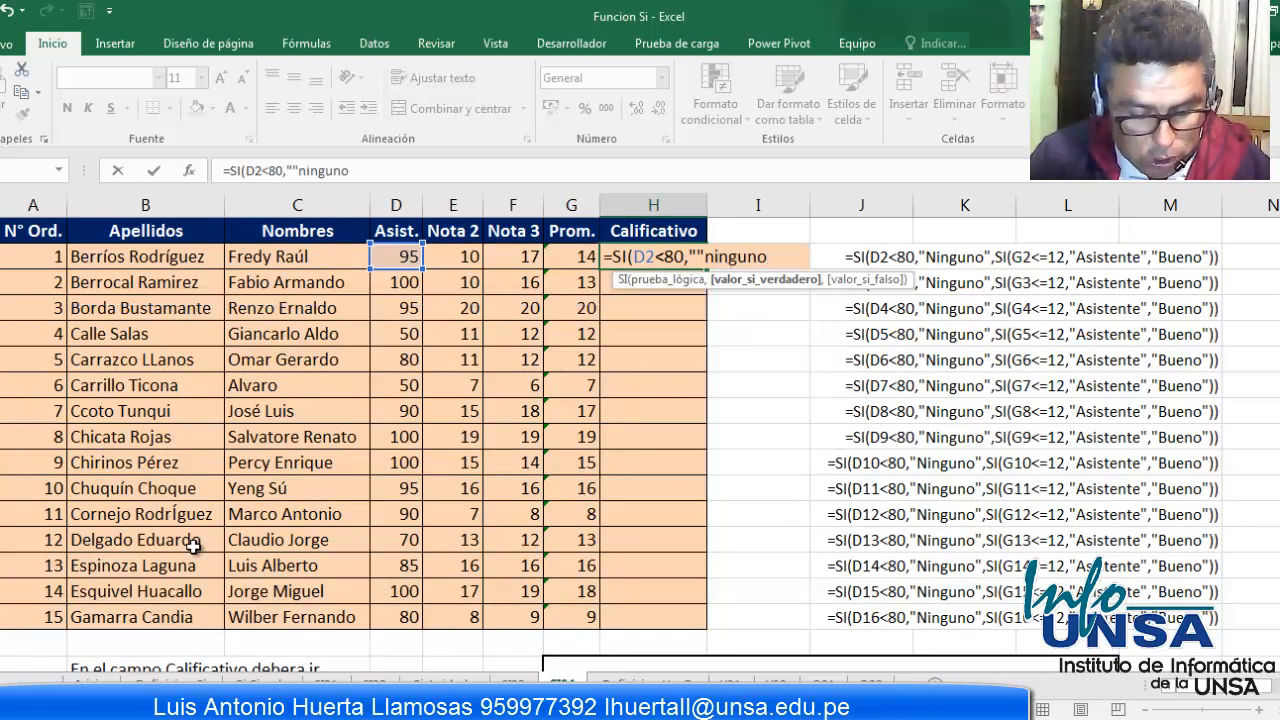
text(")
key(BackSpace)
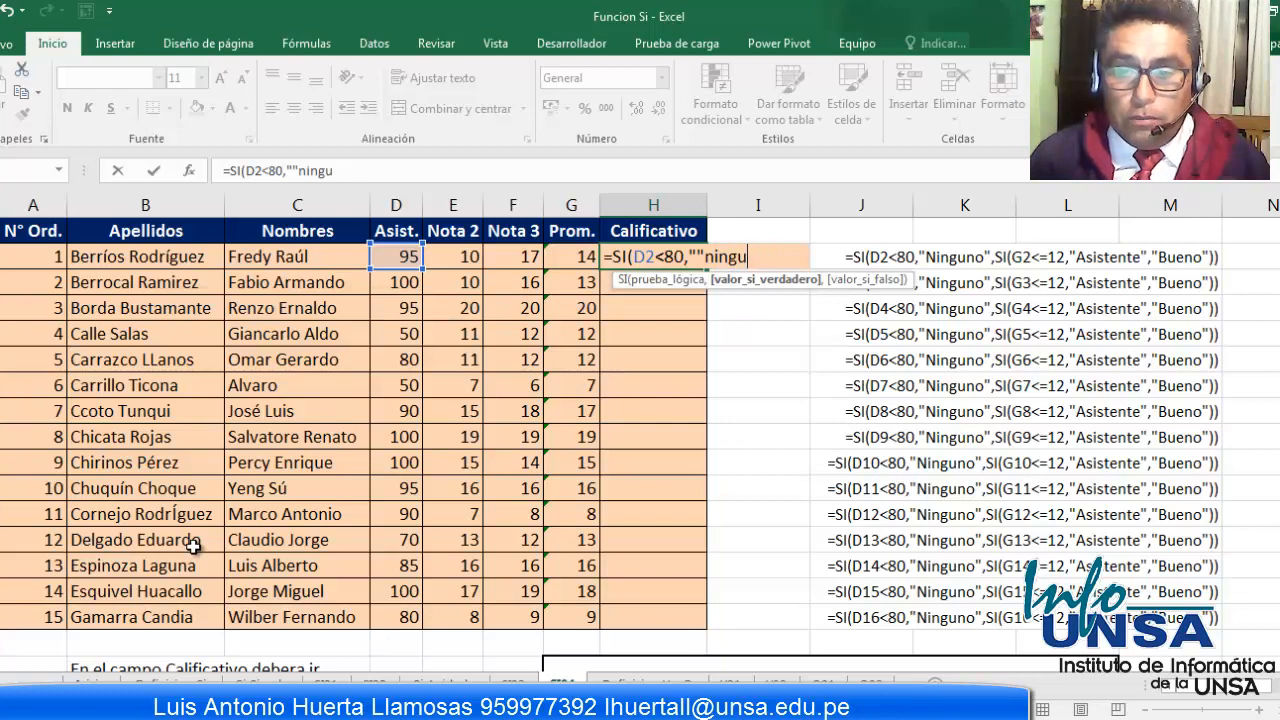
key(BackSpace)
key(BackSpace)
key(BackSpace)
key(BackSpace)
key(BackSpace)
key(BackSpace)
Step: Complete the true result of the H2 formula's SI as "ninguno" and continue to its false result
text(n)
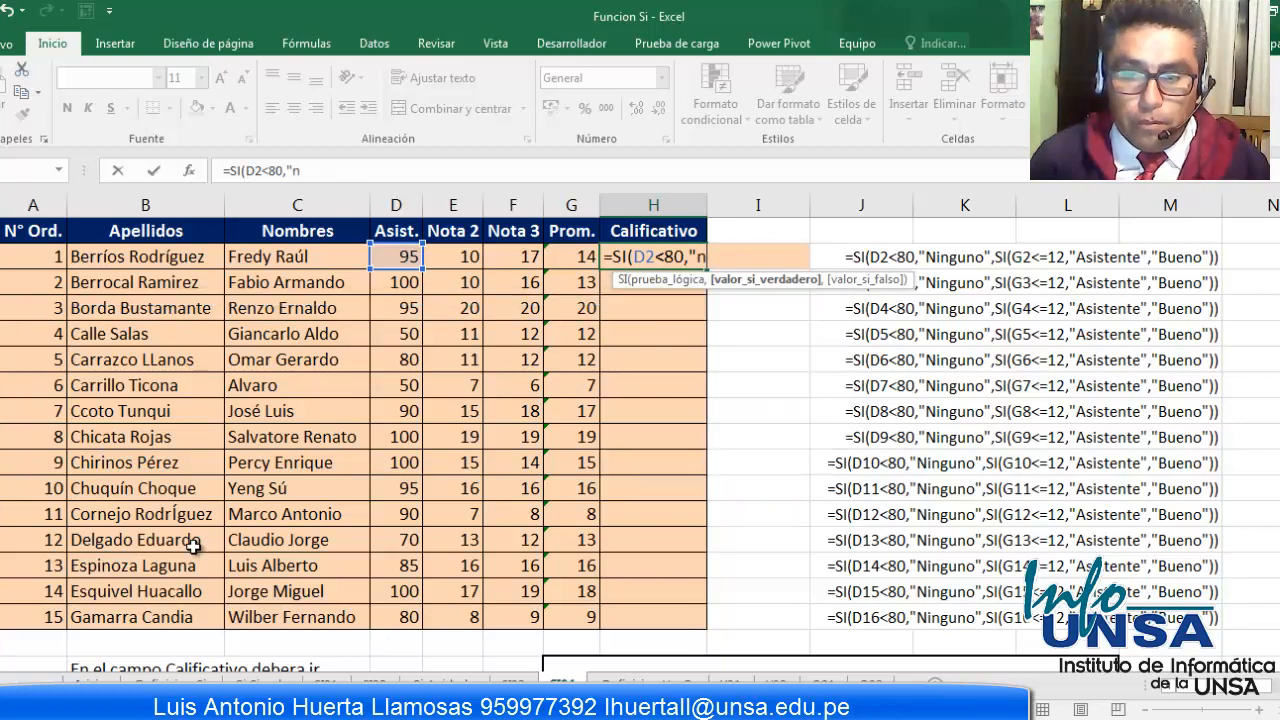
text(inguno)
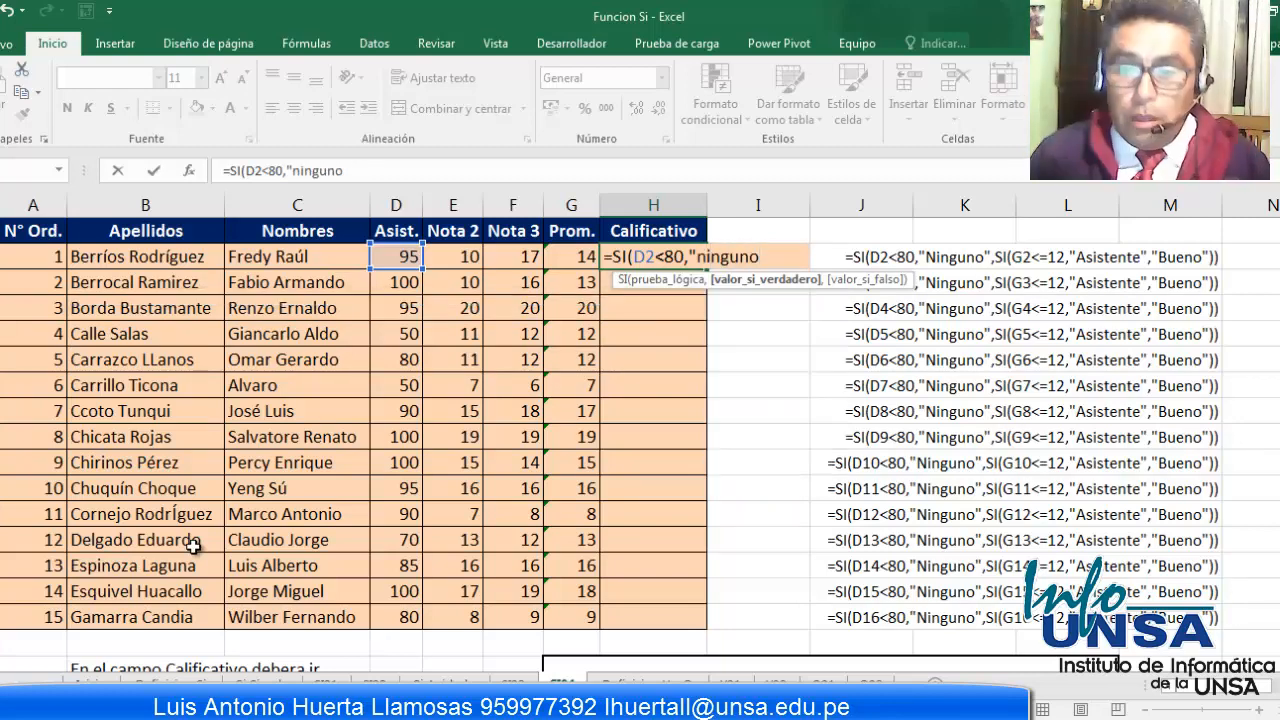
text(")
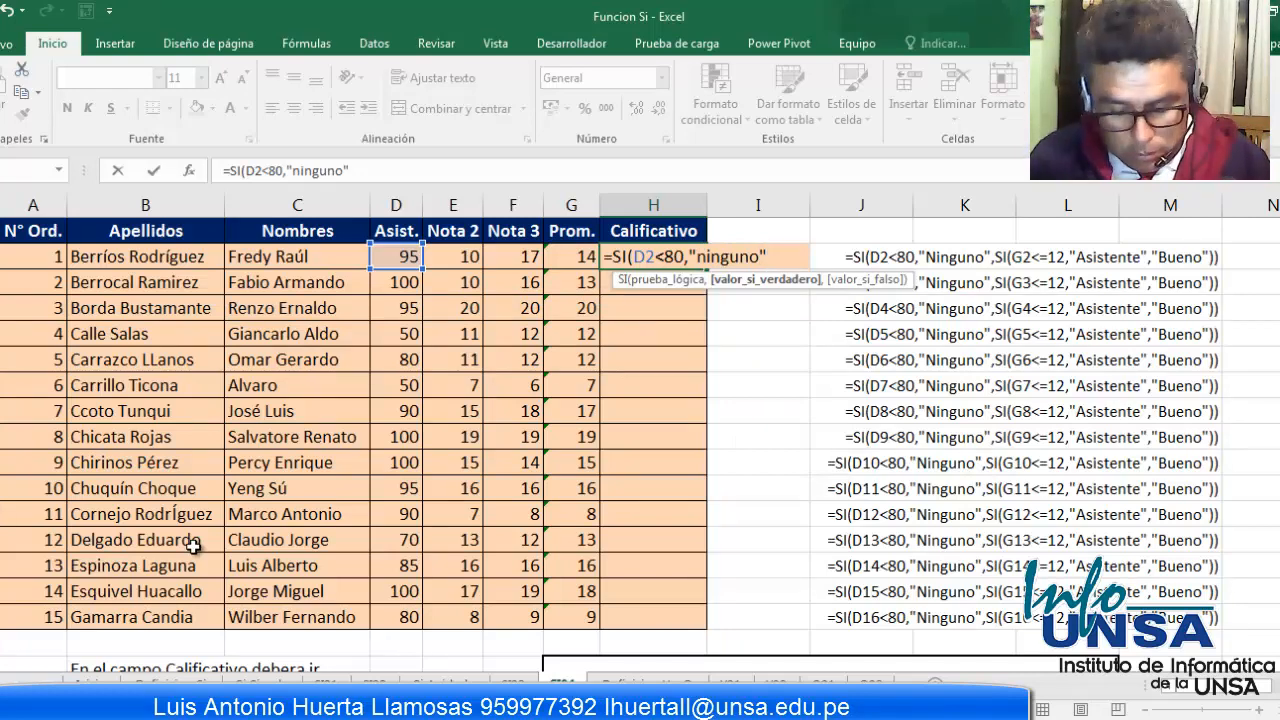
text(,)
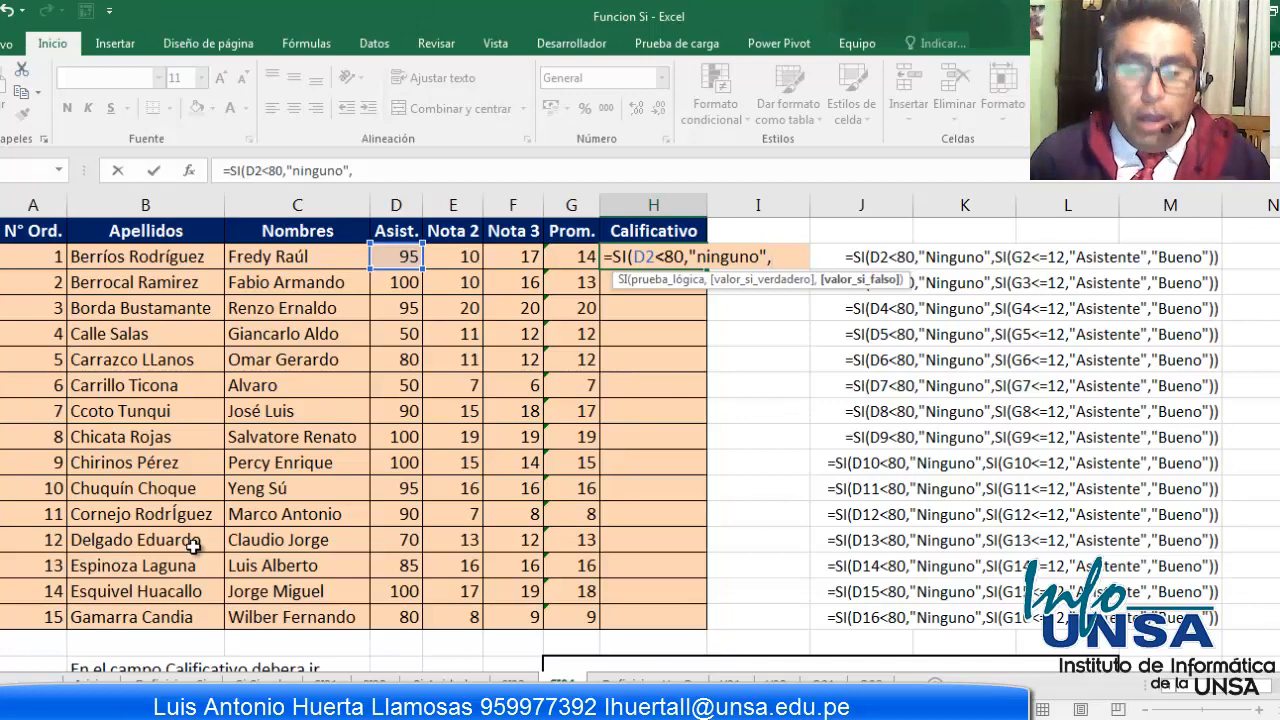
Step: Nest a second SI as the false result of the H2 formula, with the logical test G2<=12
text(SI()
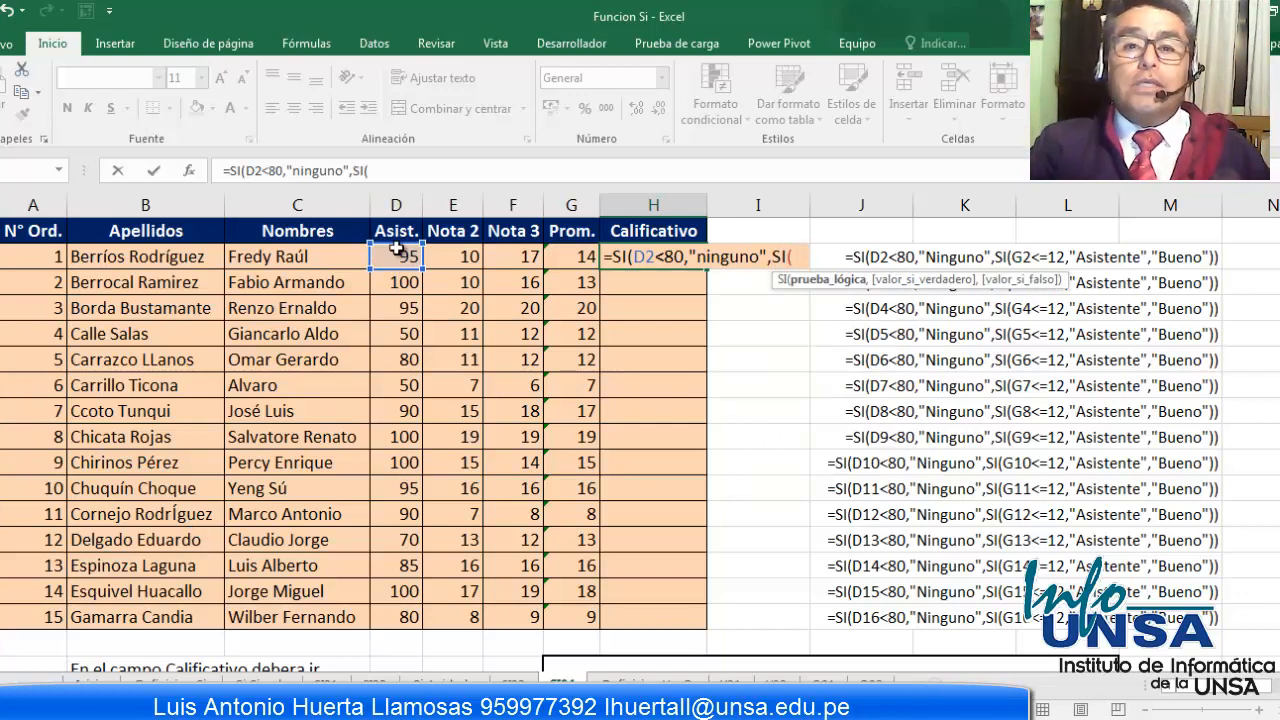
click(569, 259)
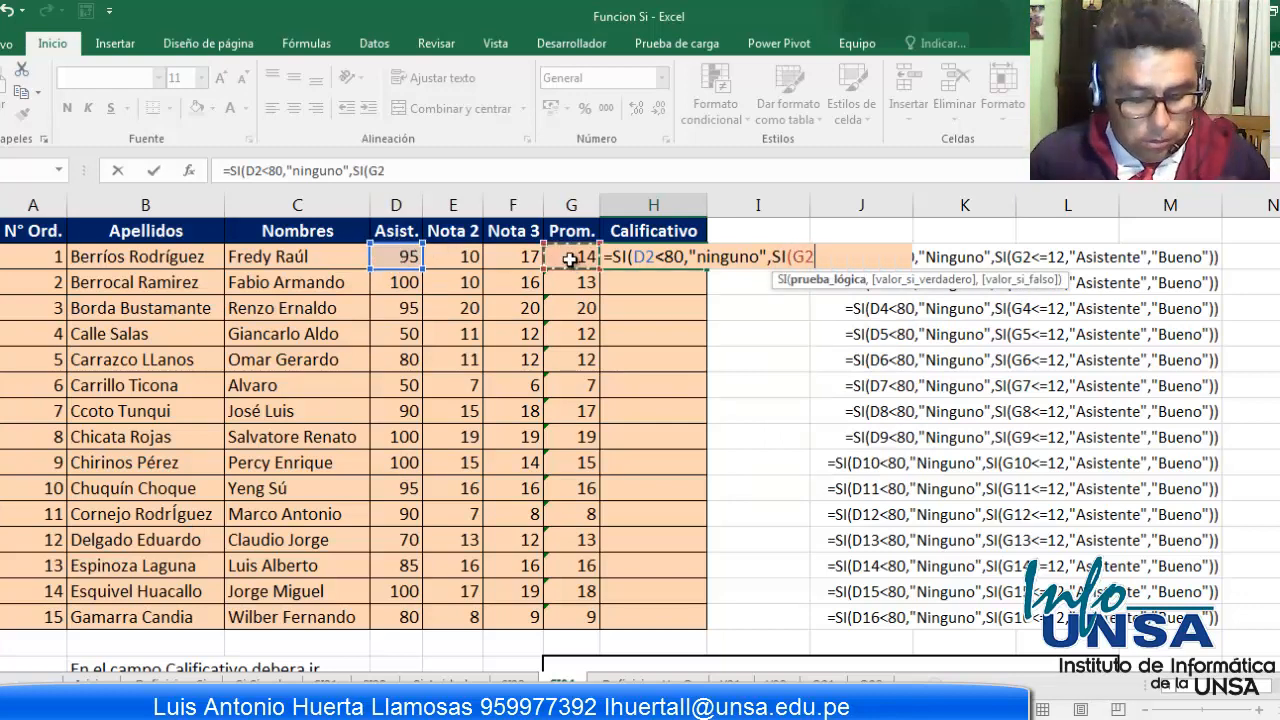
text(<)
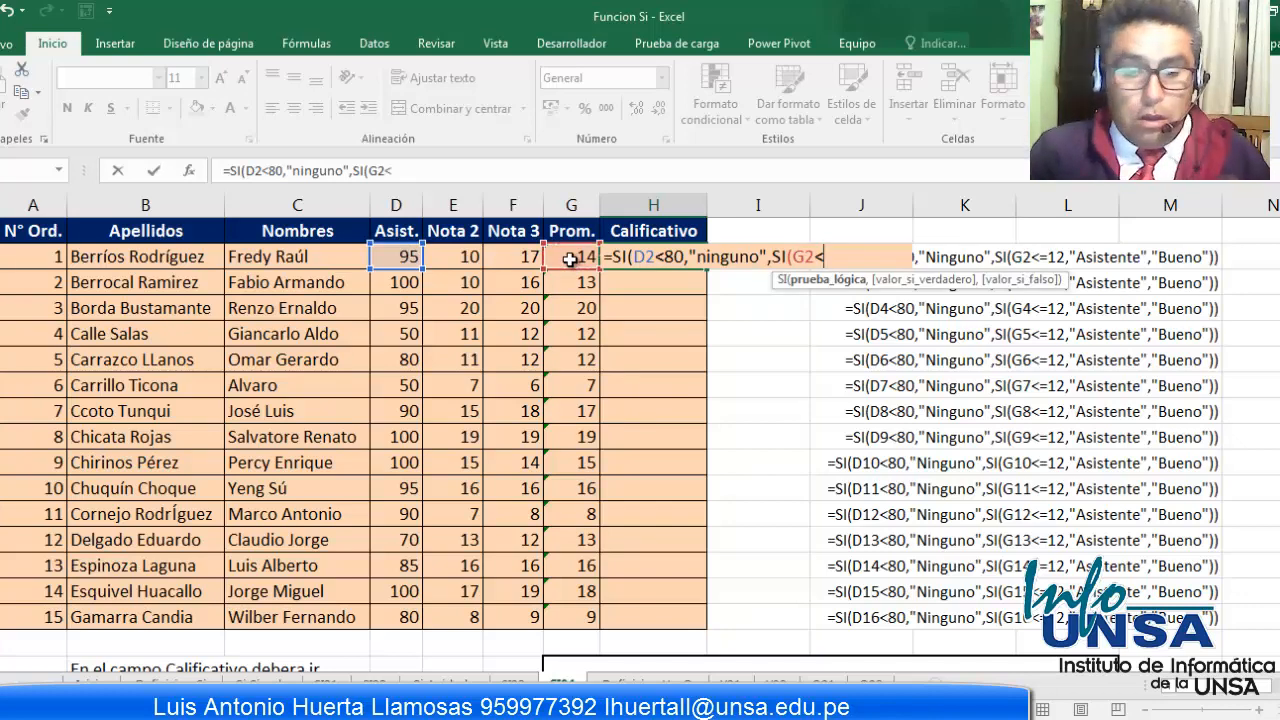
scroll(310, 500, down, 3)
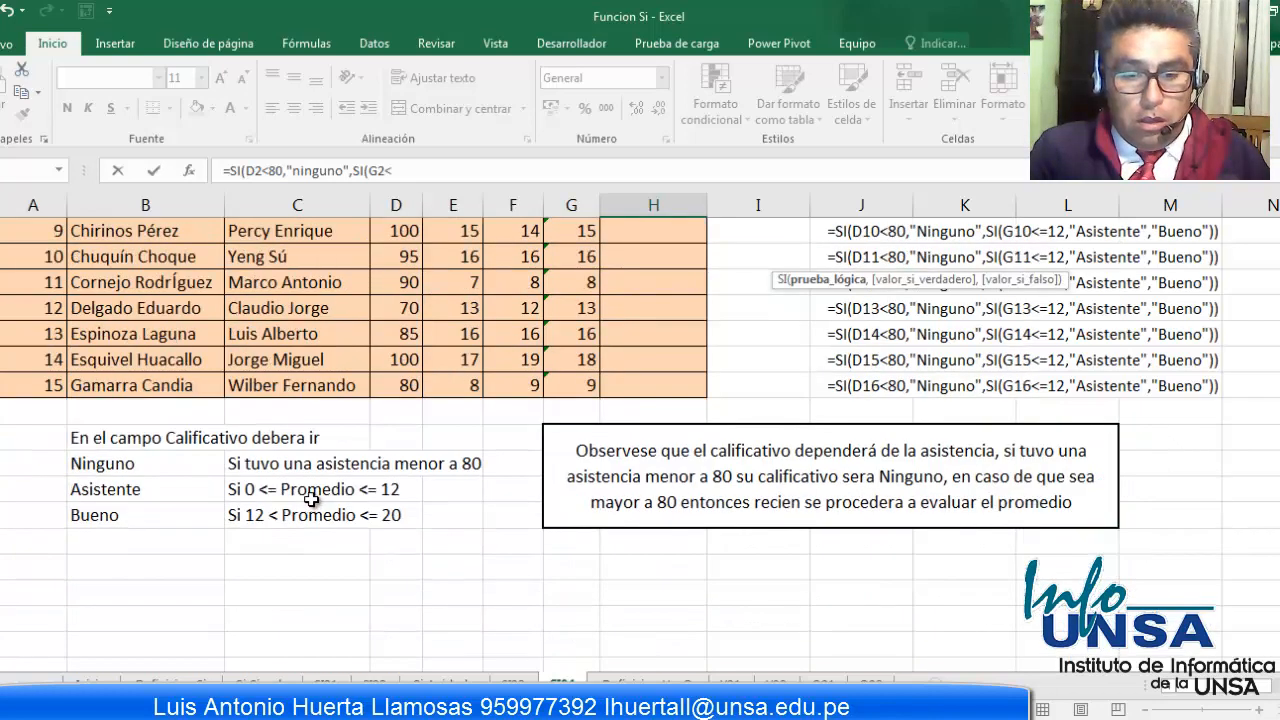
scroll(312, 499, up, 3)
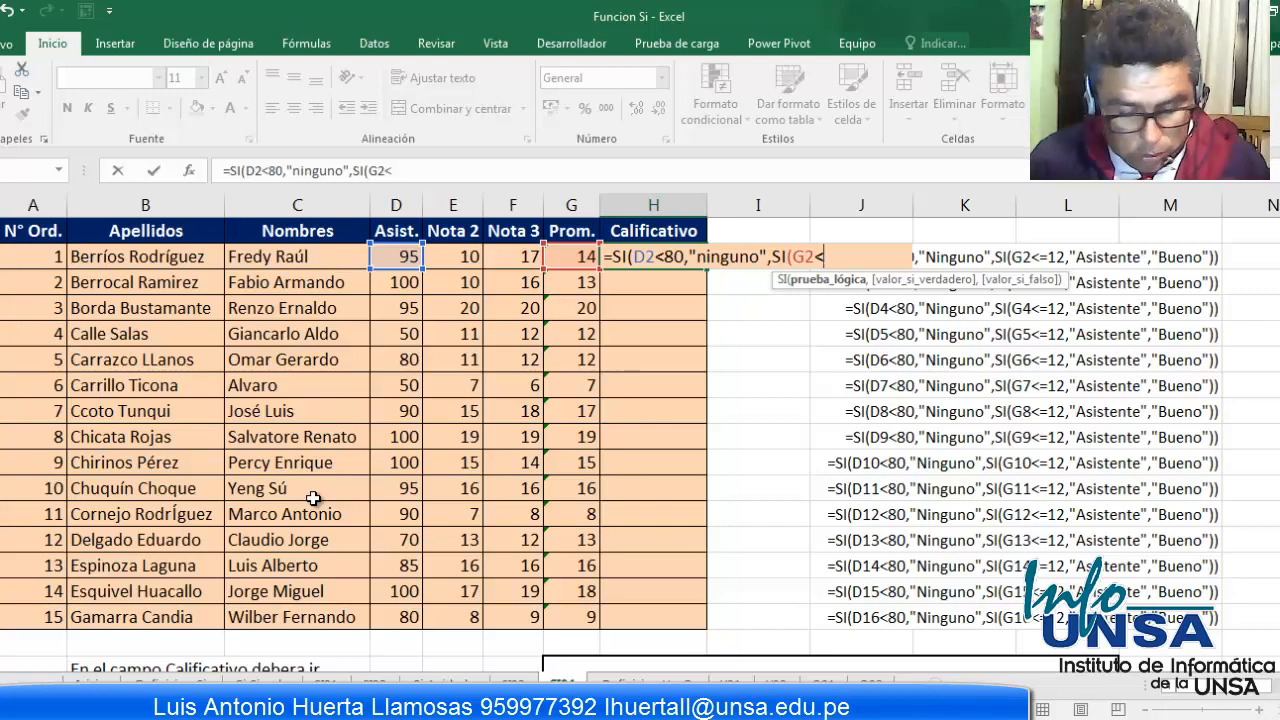
text(=12)
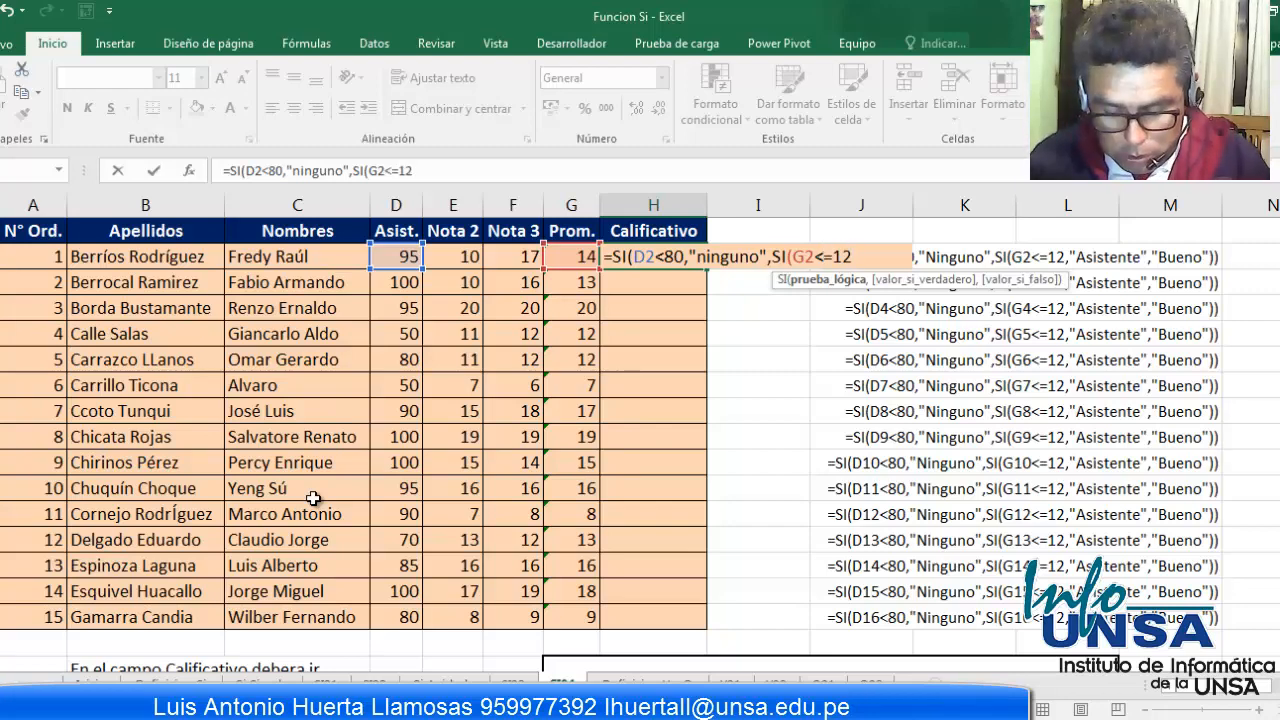
text(,)
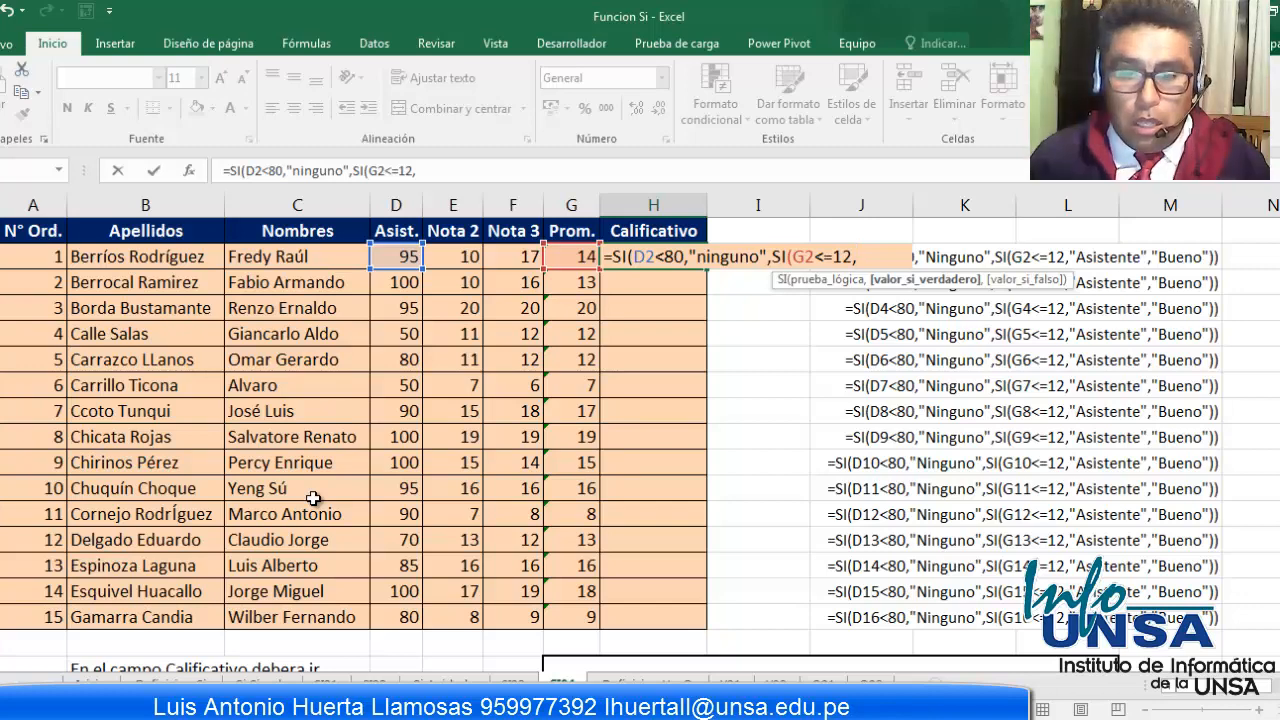
Step: Enter "asistente" as the nested SI's true result and "bueno" as its false result in H2
text(")
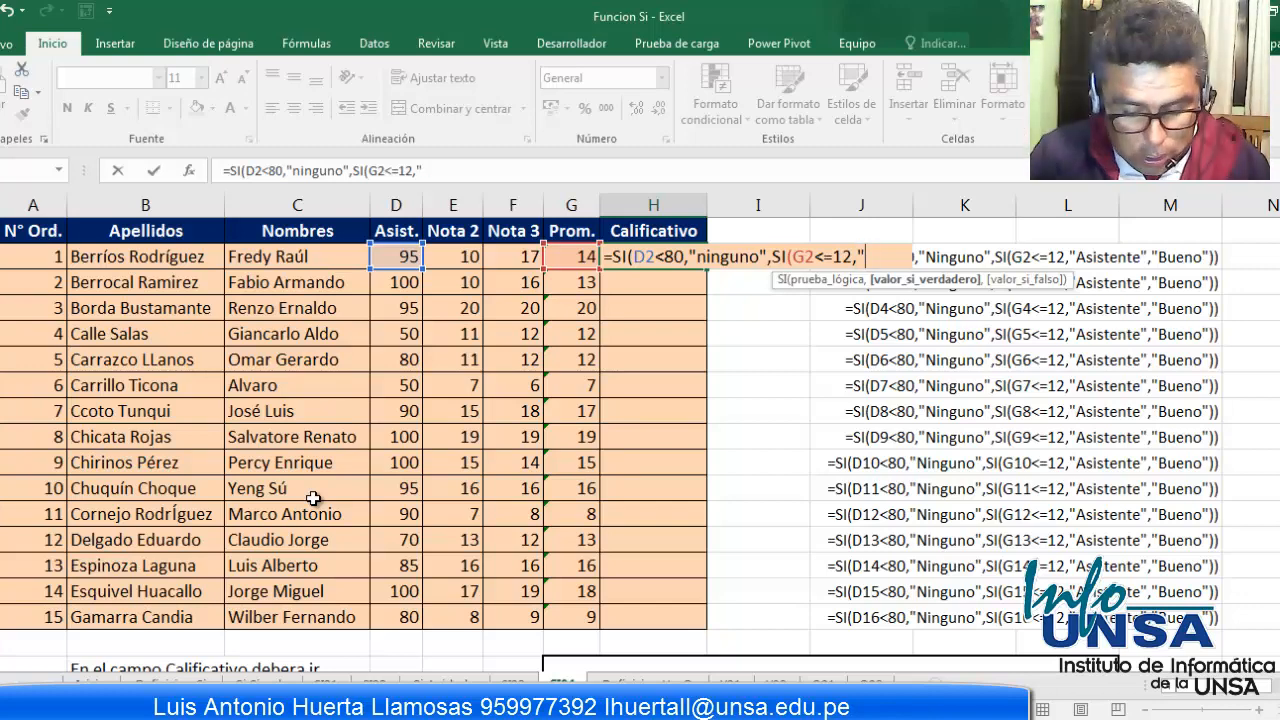
text(asistente)
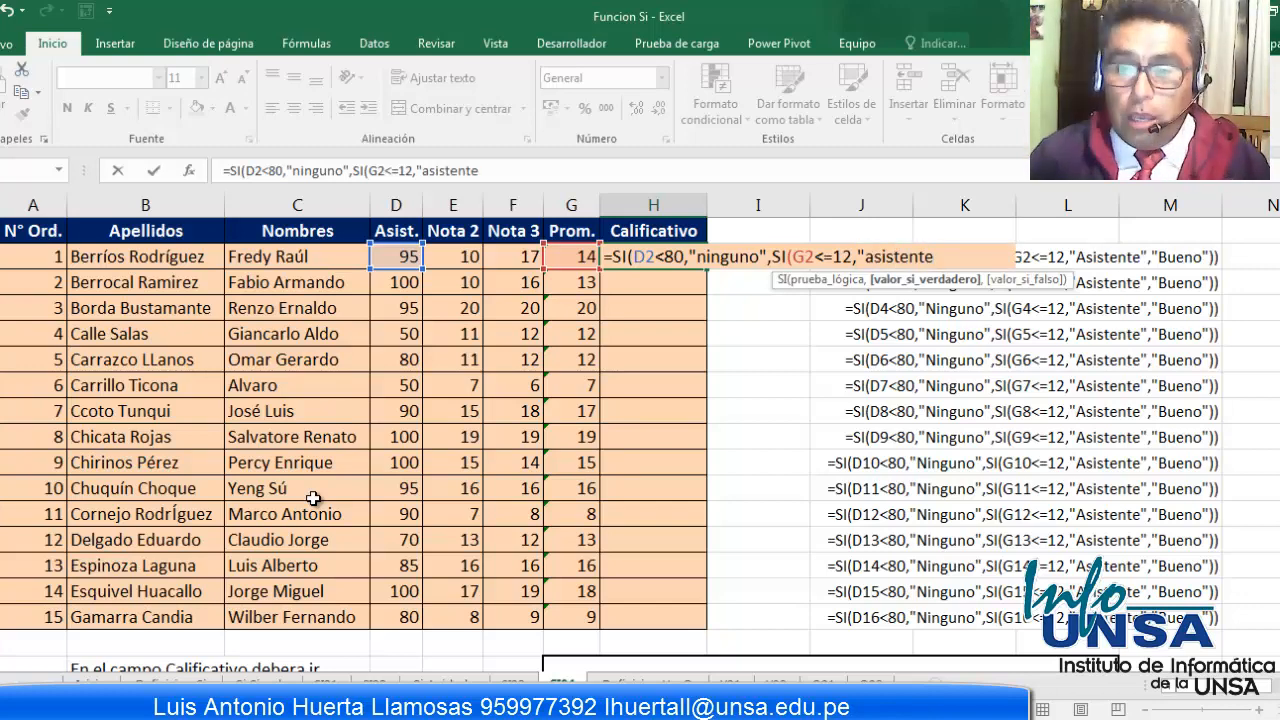
text(")
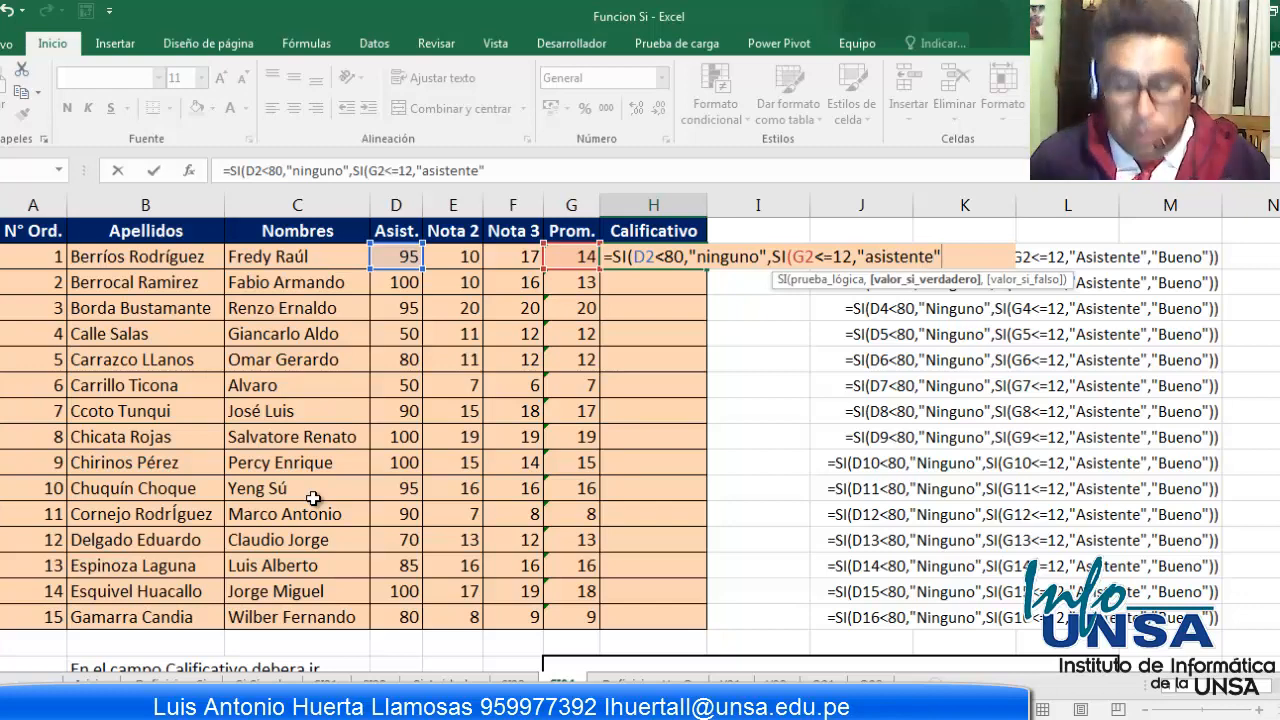
text(,)
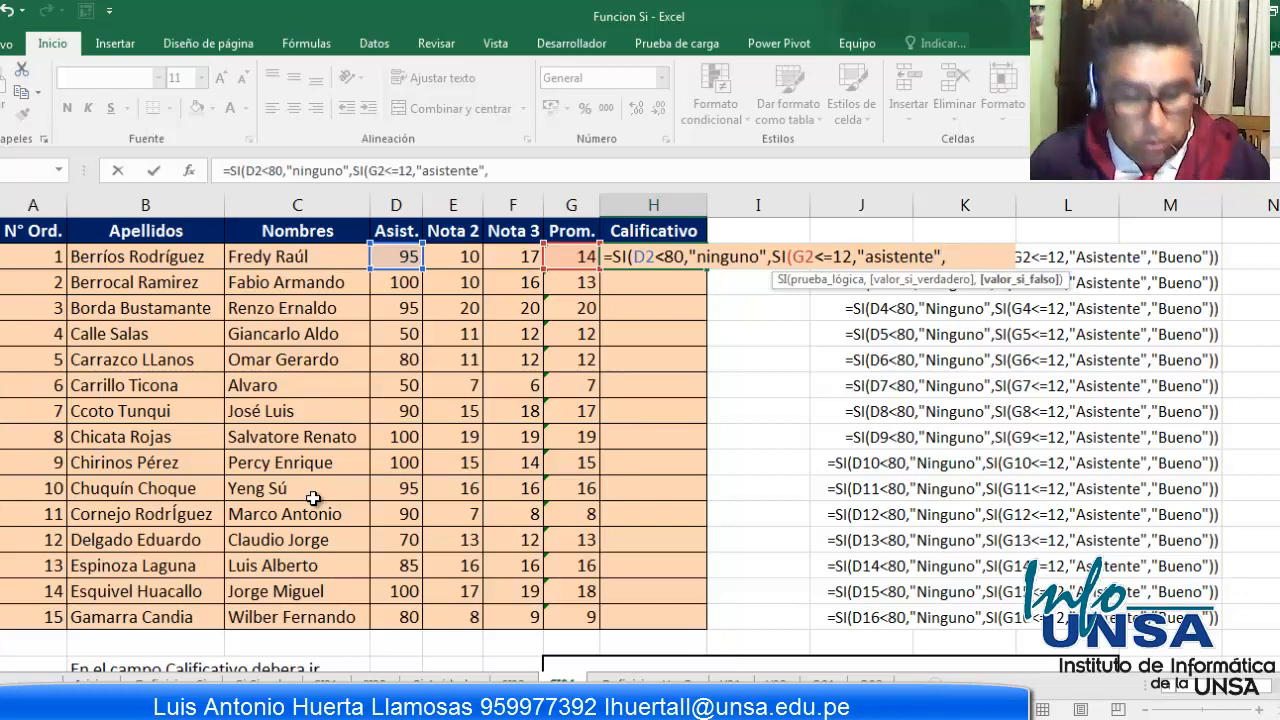
text("b)
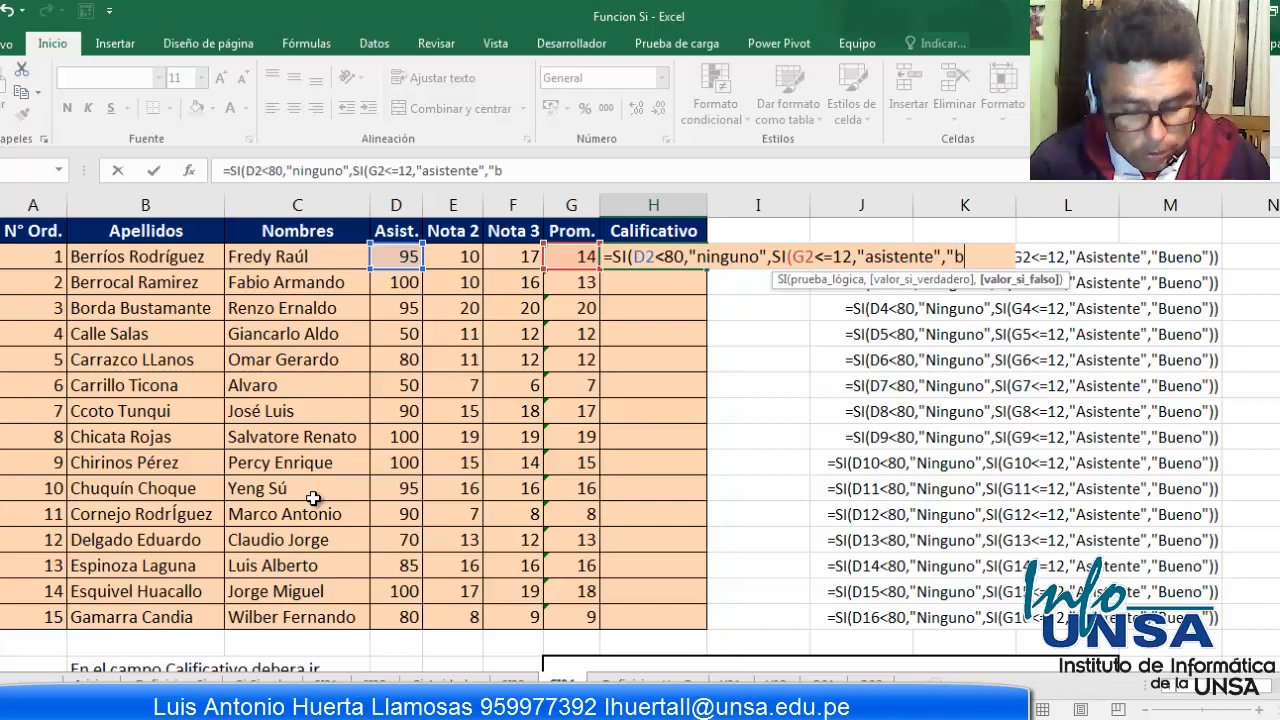
text(ueno")
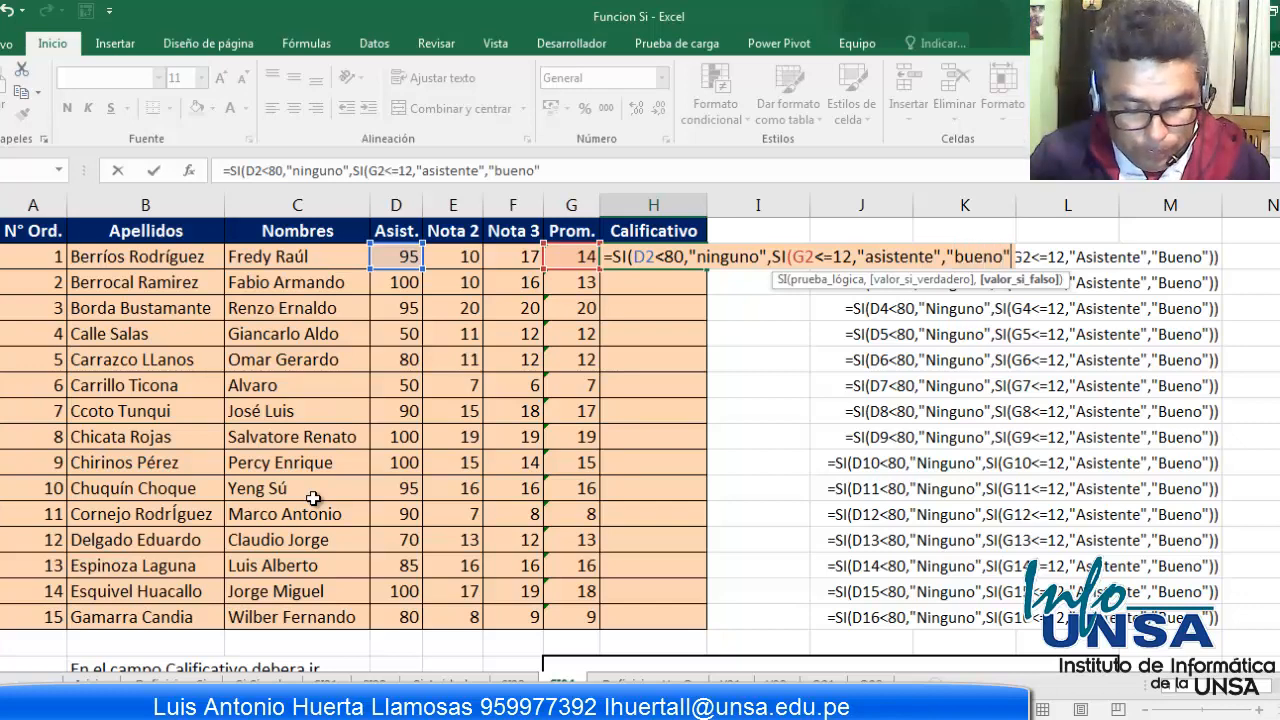
Step: Close both SI functions to complete the H2 formula and fill it down the Calificativo column
text())
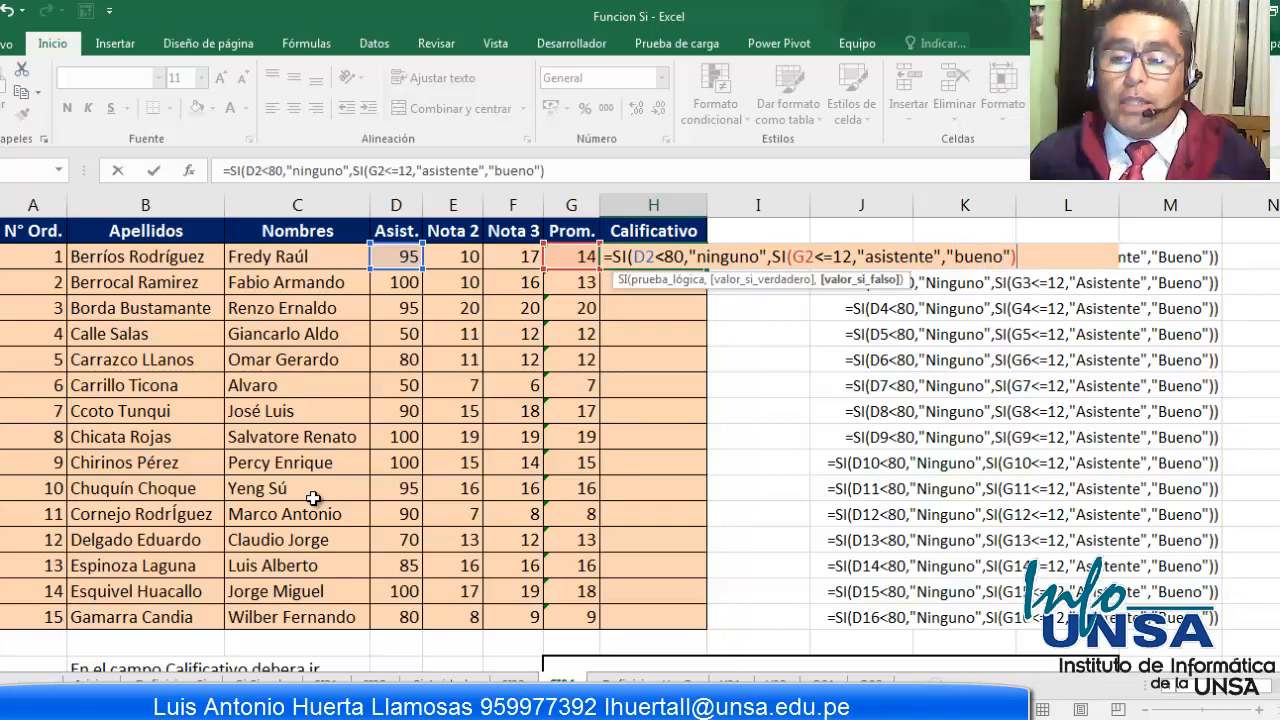
text())
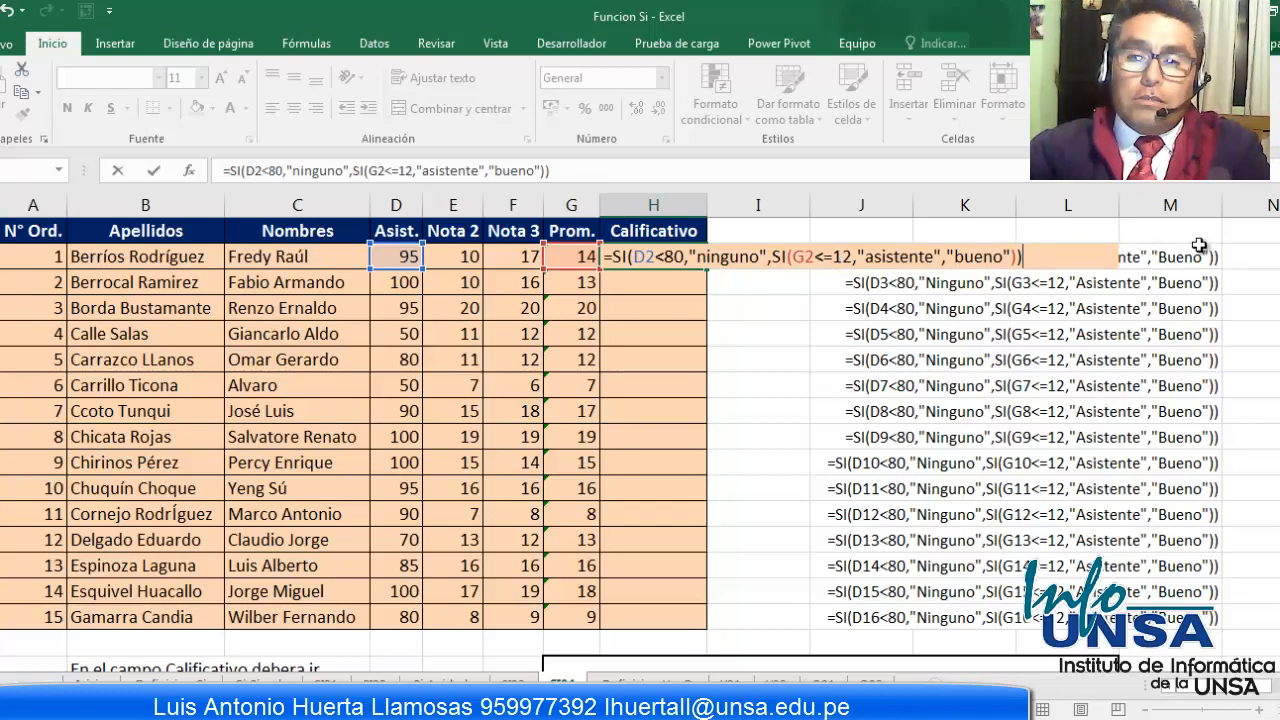
key(Return)
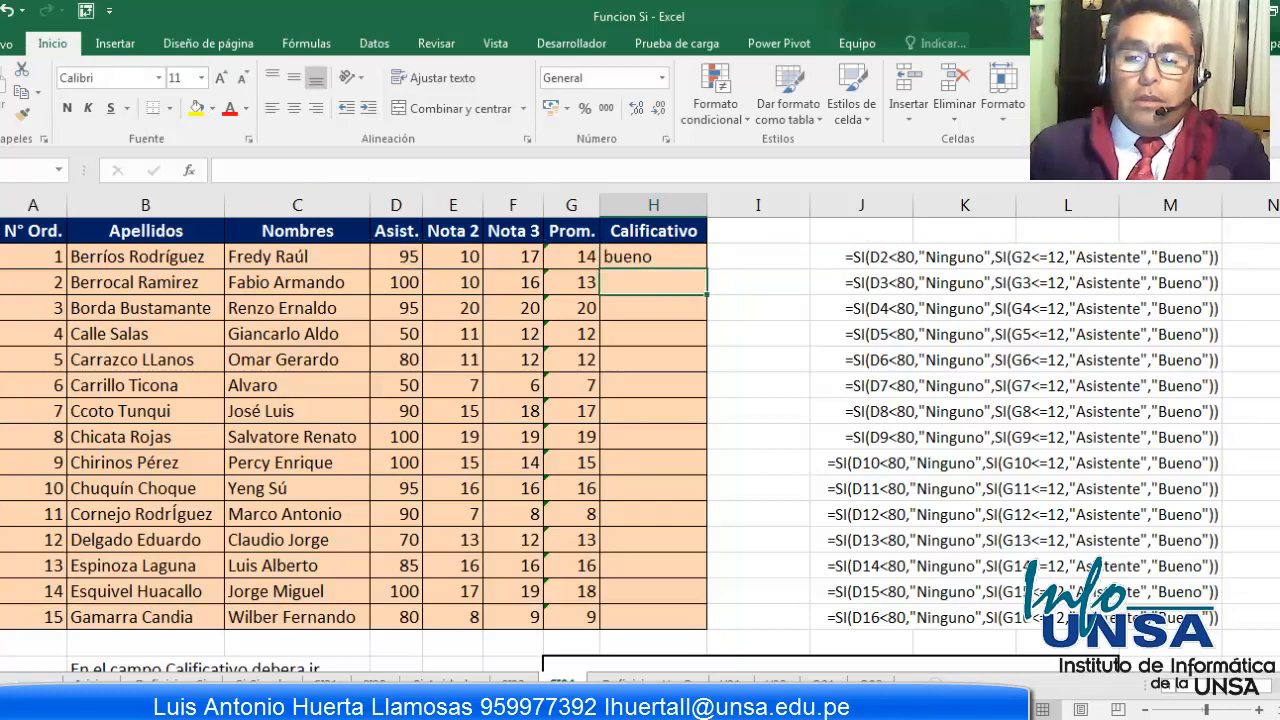
click(622, 258)
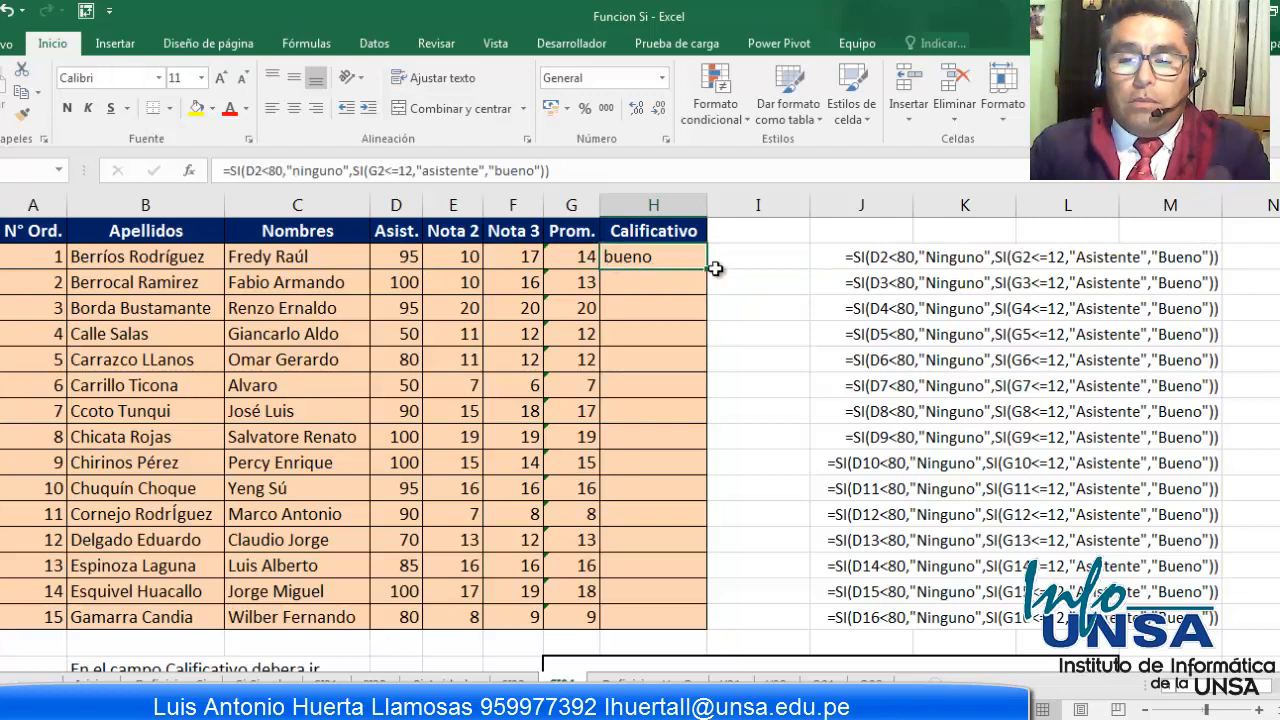
double_click(707, 271)
scroll(657, 240, down, 3)
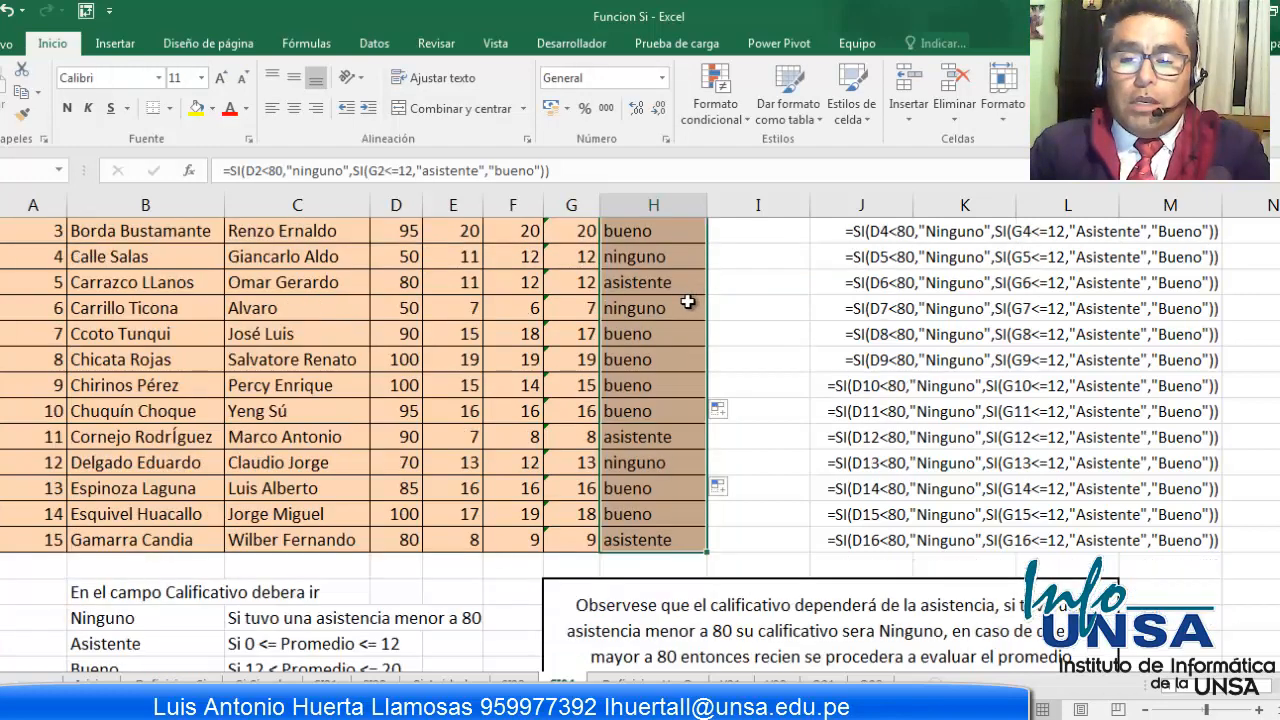
scroll(657, 240, up, 3)
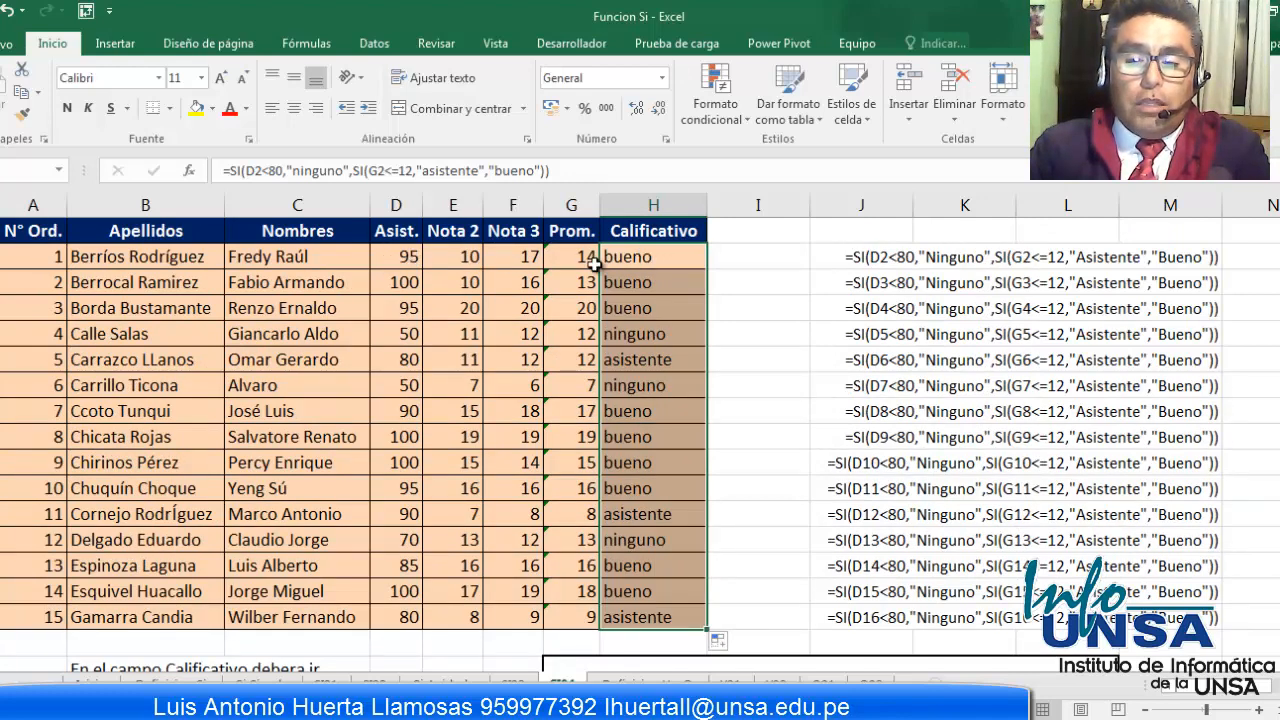
Step: Check the attendance in D7 and the average in G13 against their ratings, and open the sheet explaining the Y and O functions
click(396, 387)
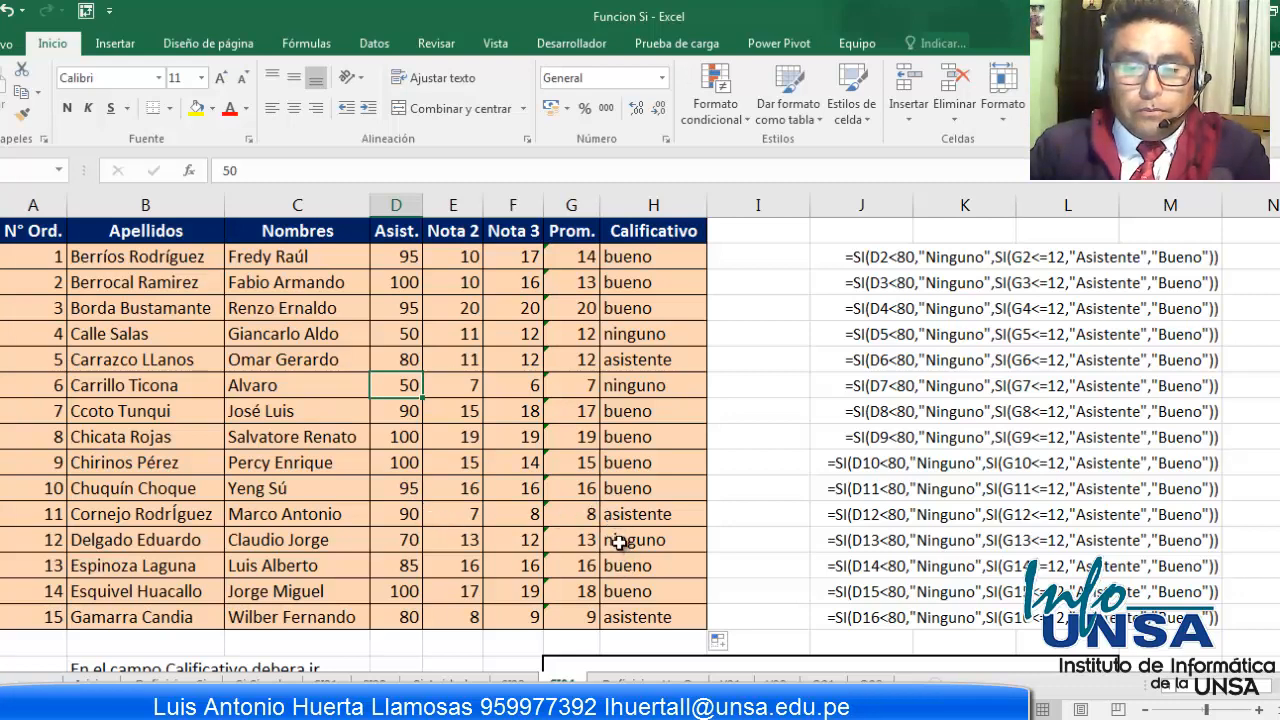
click(582, 544)
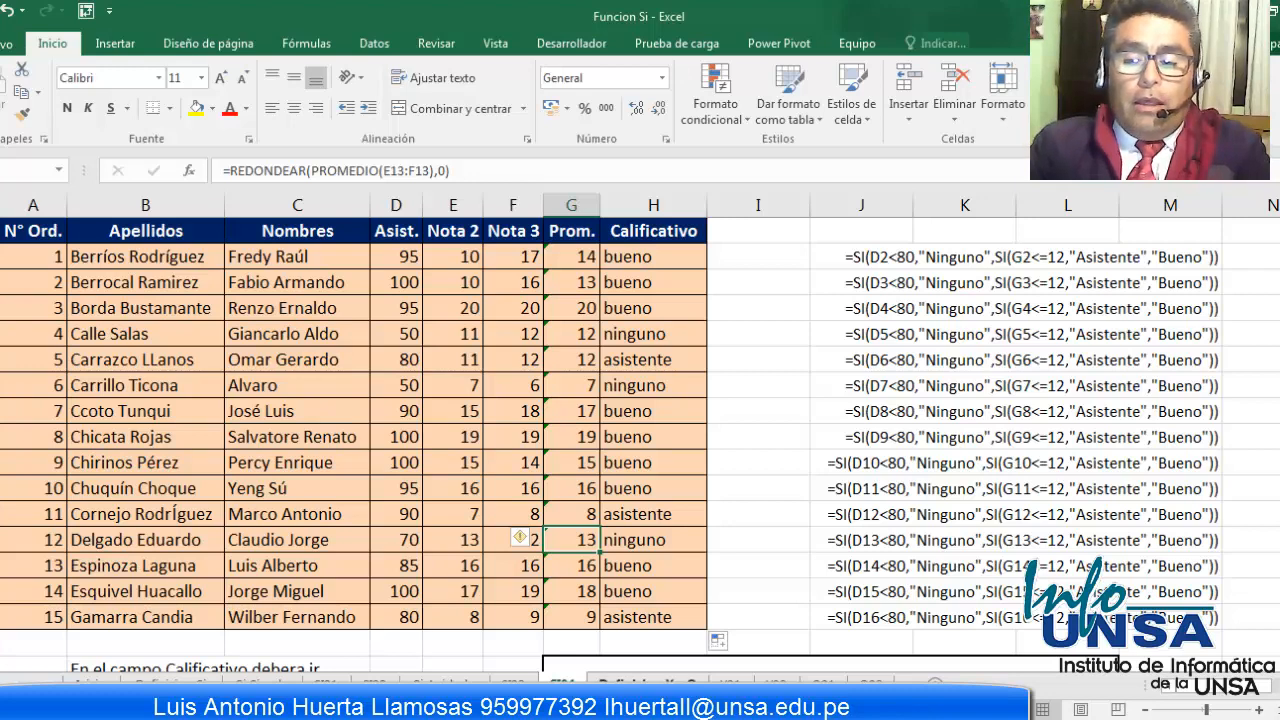
key(ctrl+Page_Down)
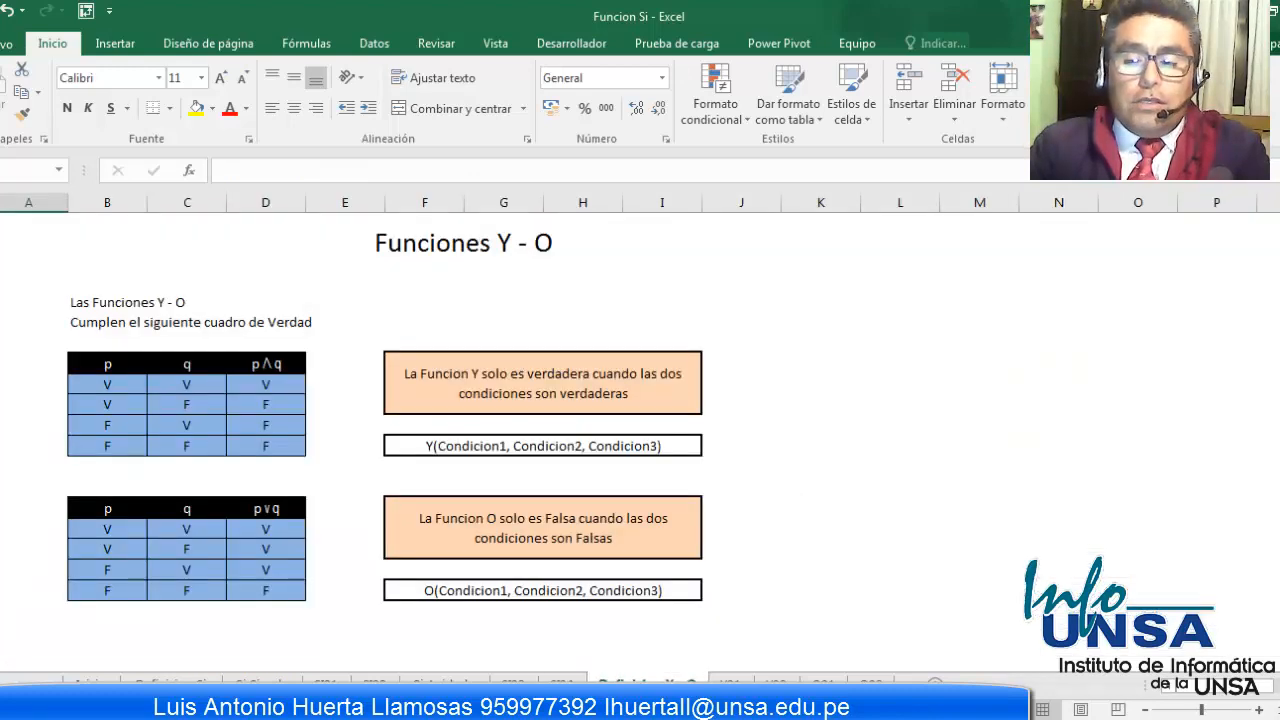
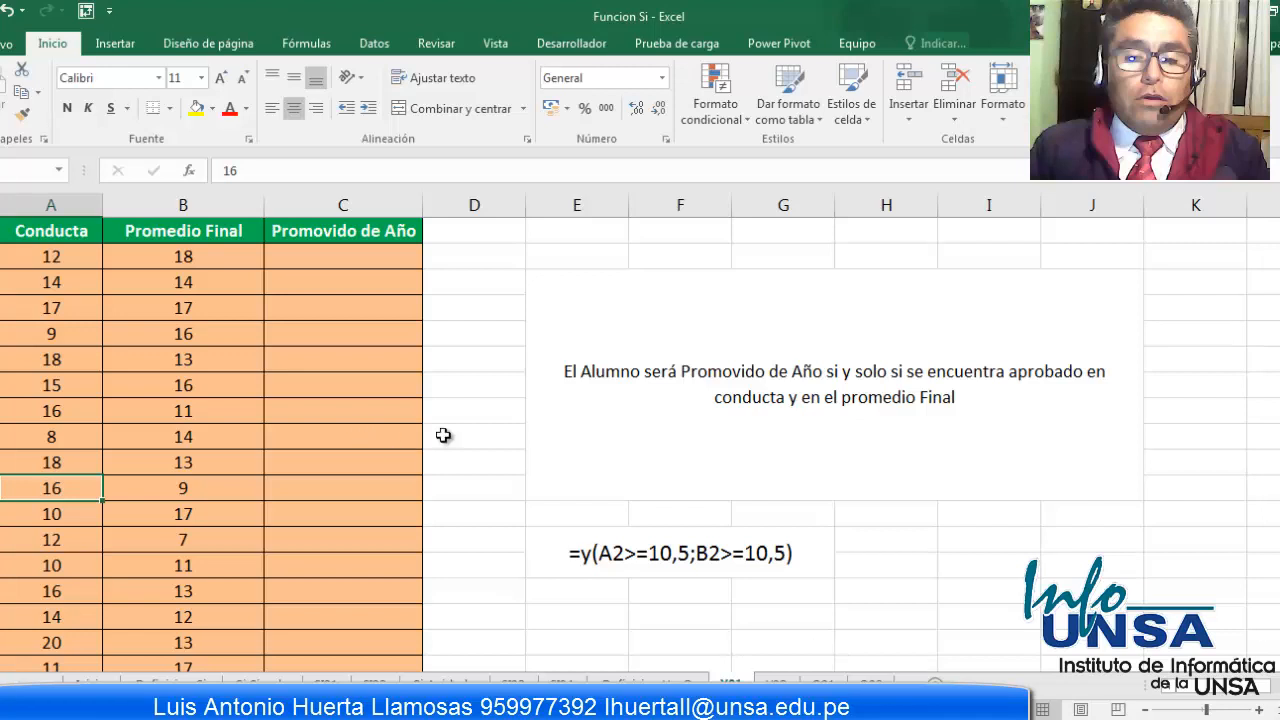
Step: Start a Y formula in C2, under Promovido de Año, with A2>=10.5 as its first condition
click(323, 259)
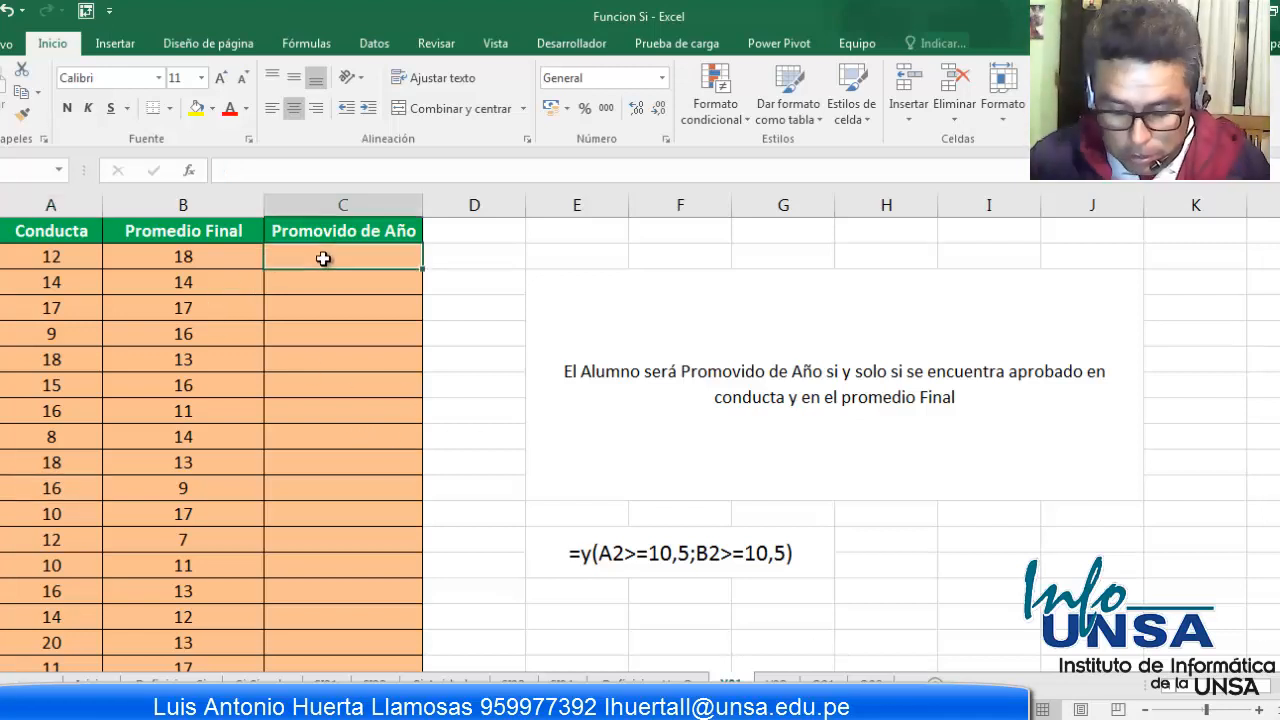
text(=)
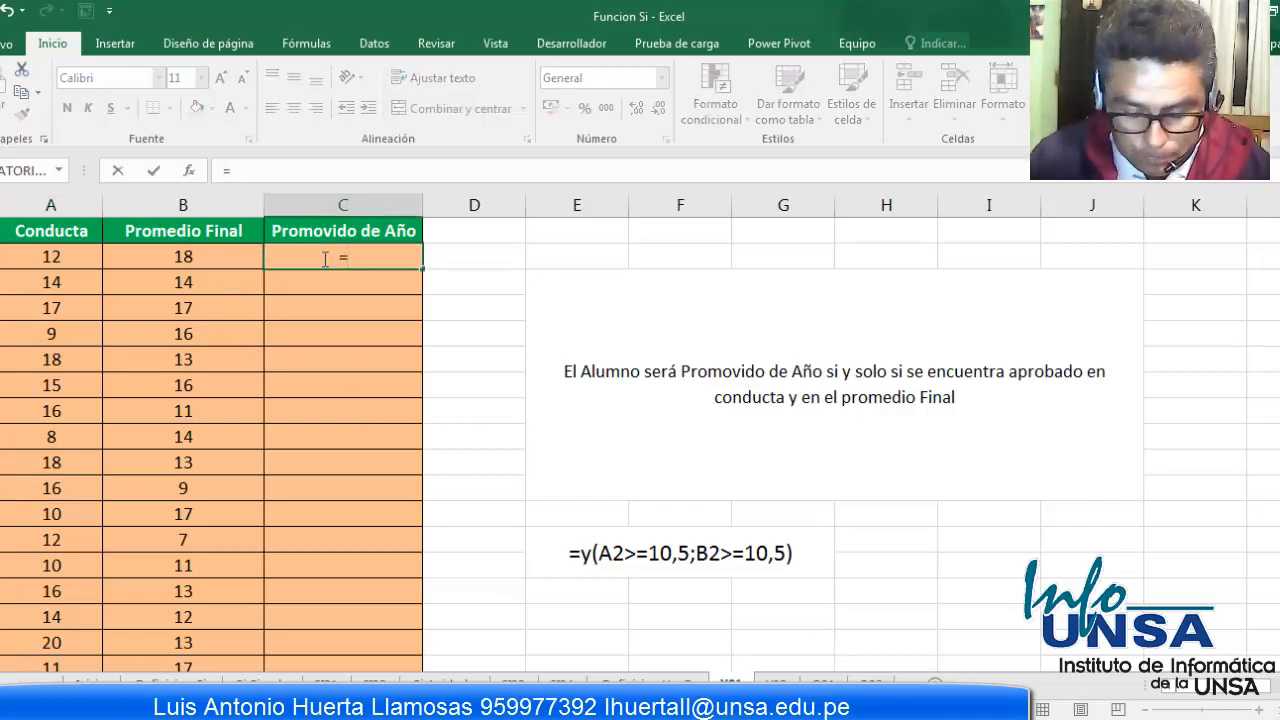
text(y)
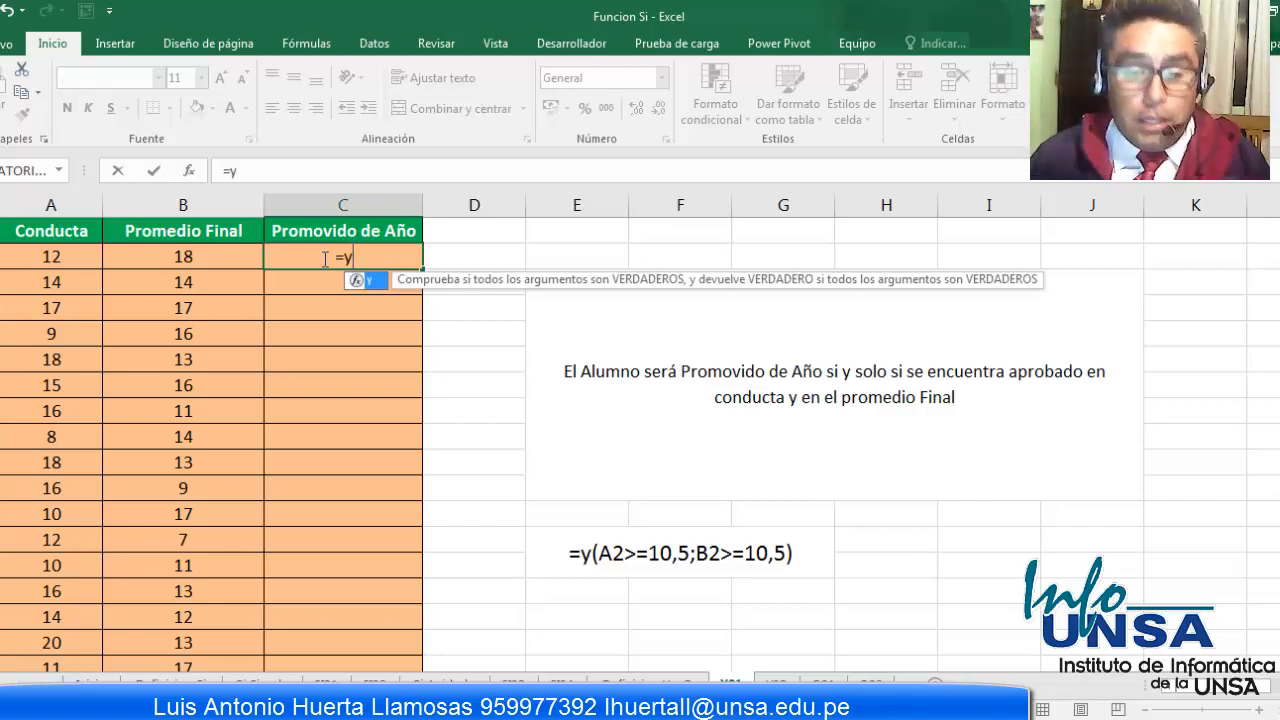
key(Tab)
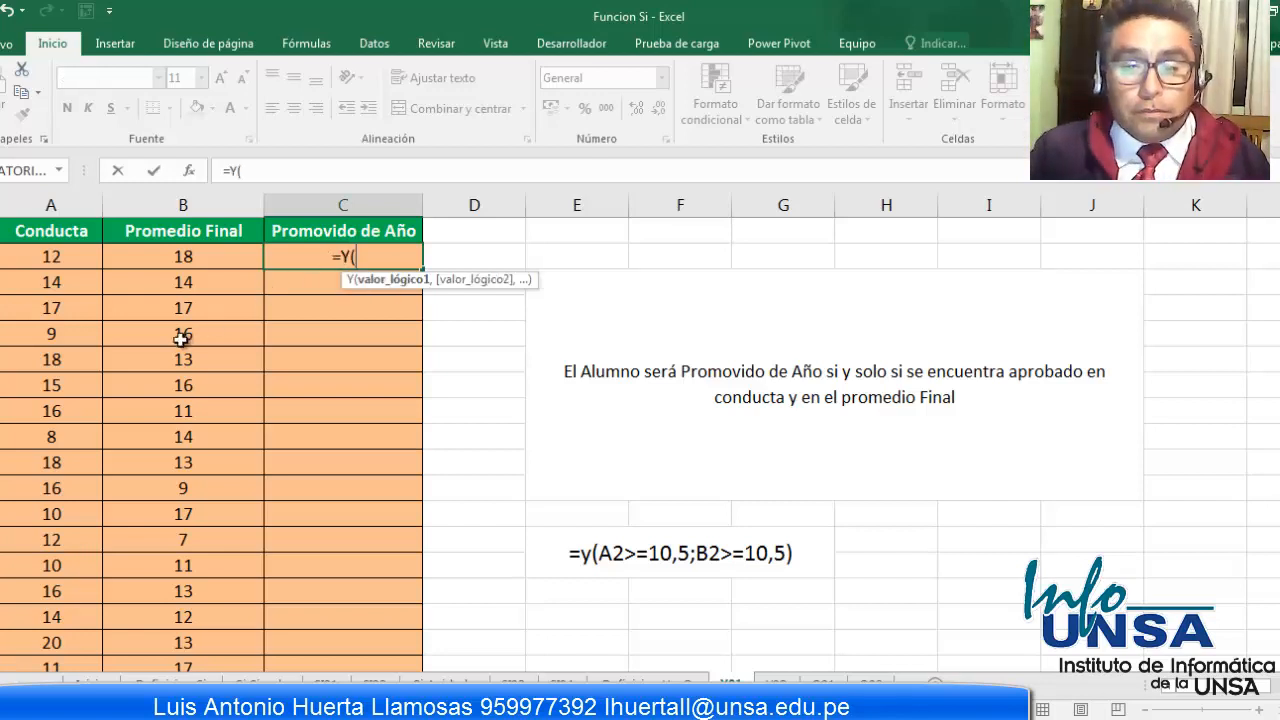
click(35, 254)
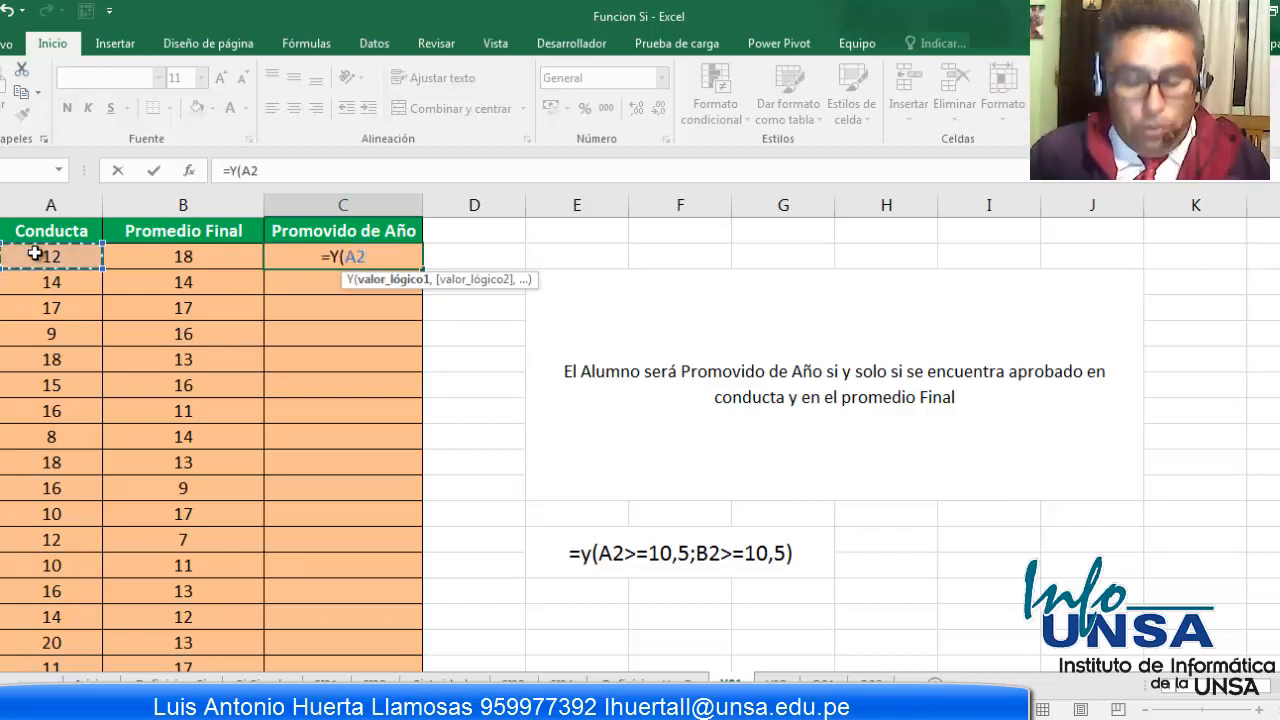
text(>)
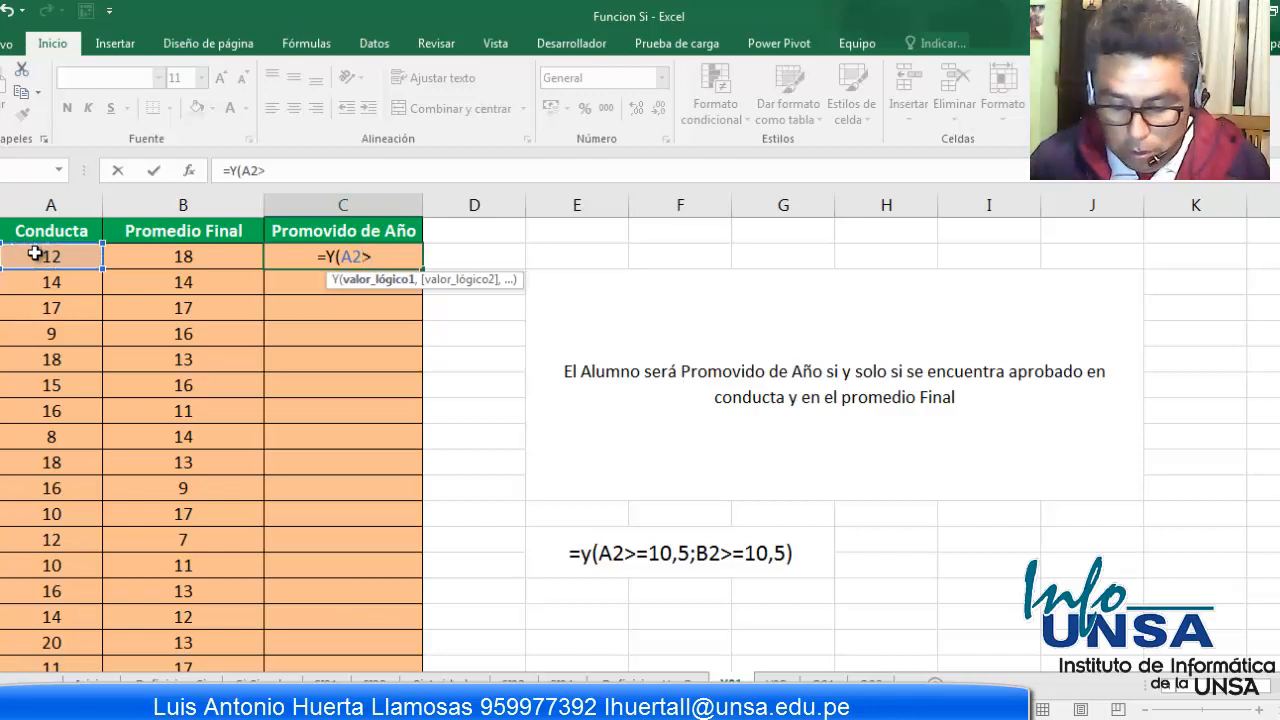
text(=)
text(10)
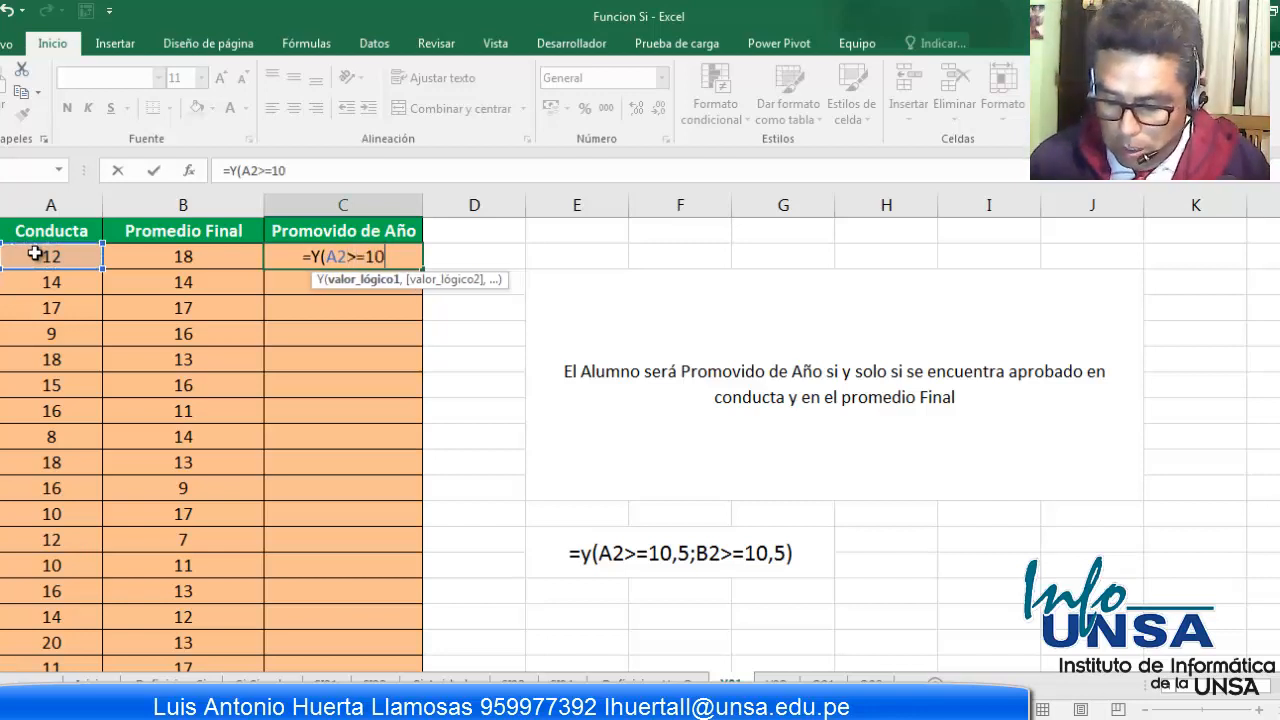
text(.5,)
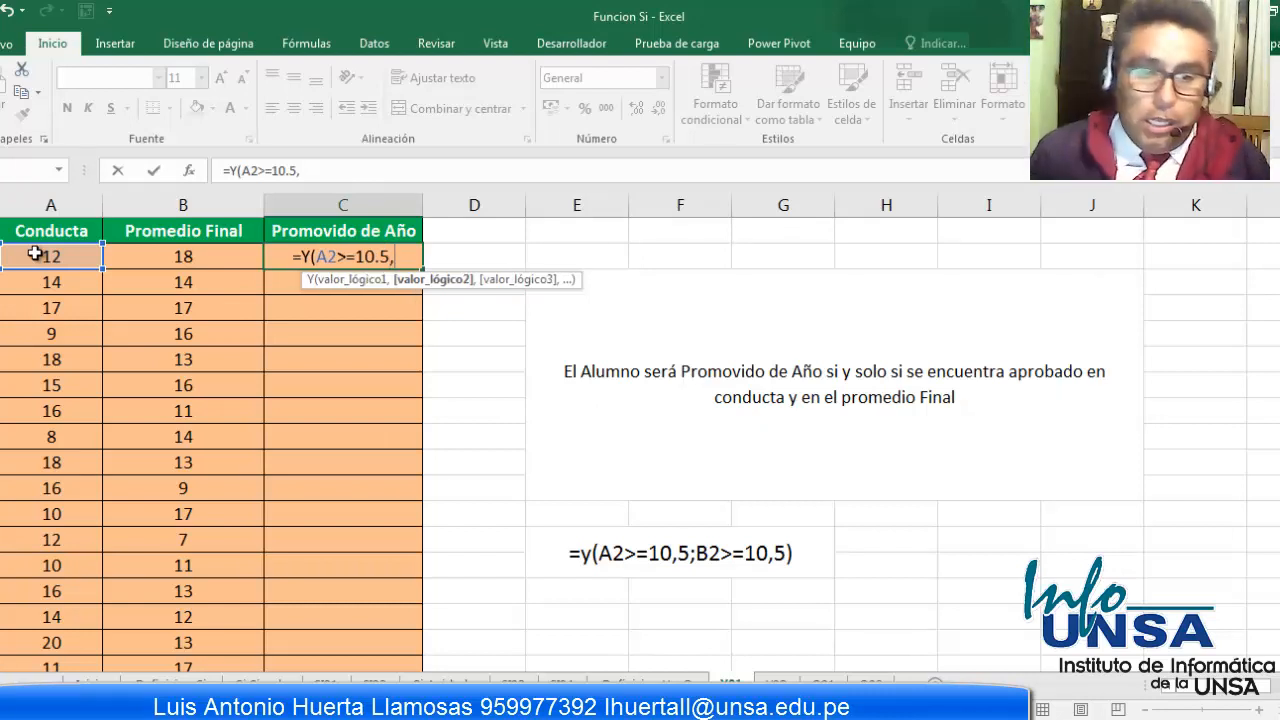
Step: Add B2>=10.5 as the second condition of the Y formula in C2 and complete the formula
click(138, 260)
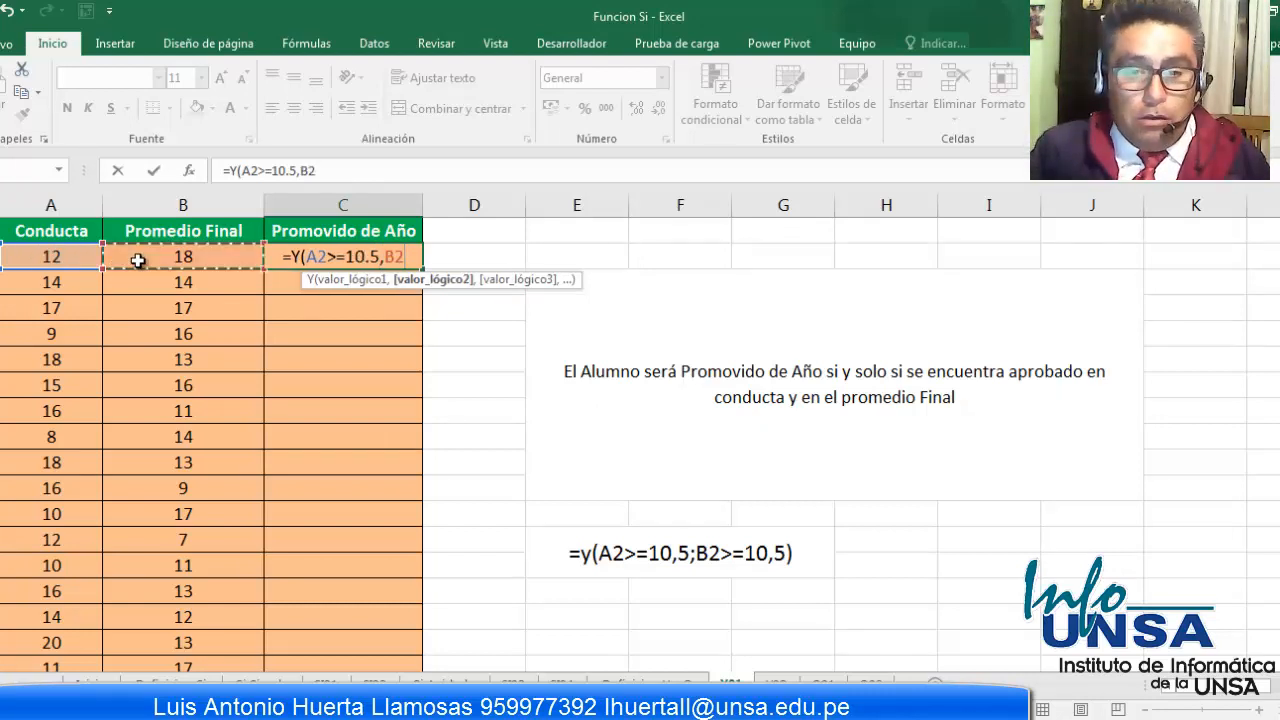
text(>)
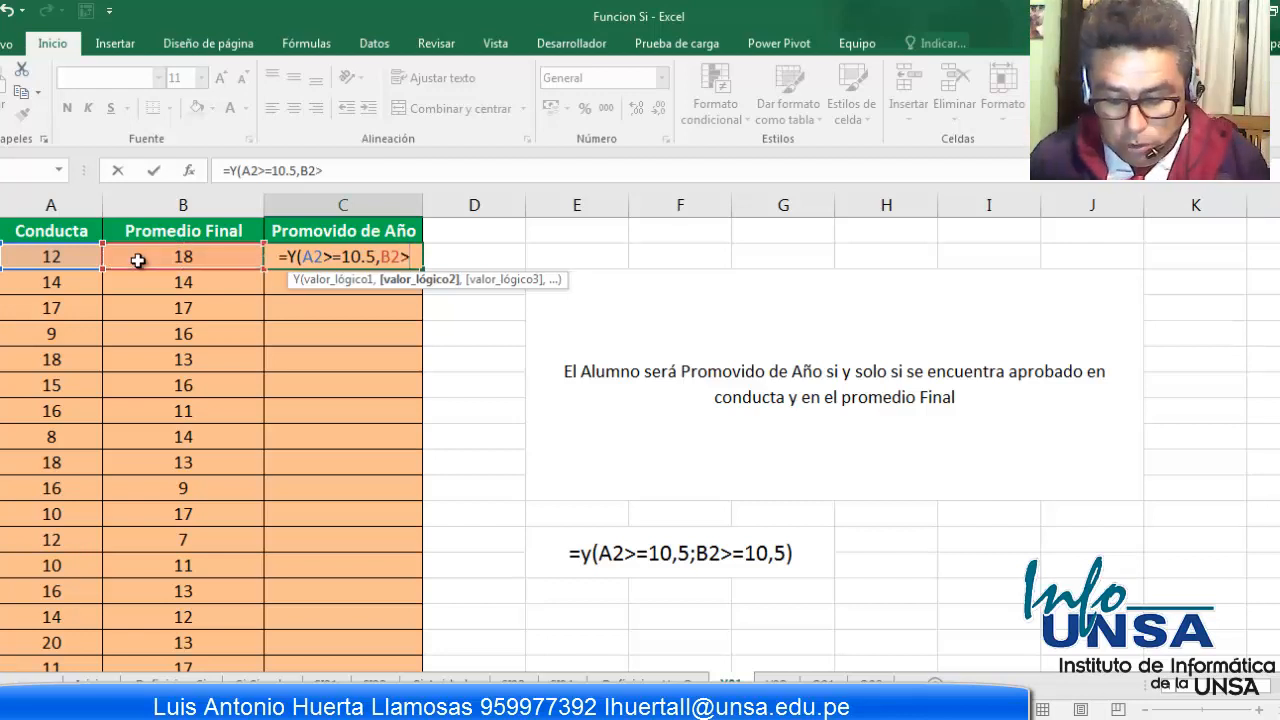
text(=10.)
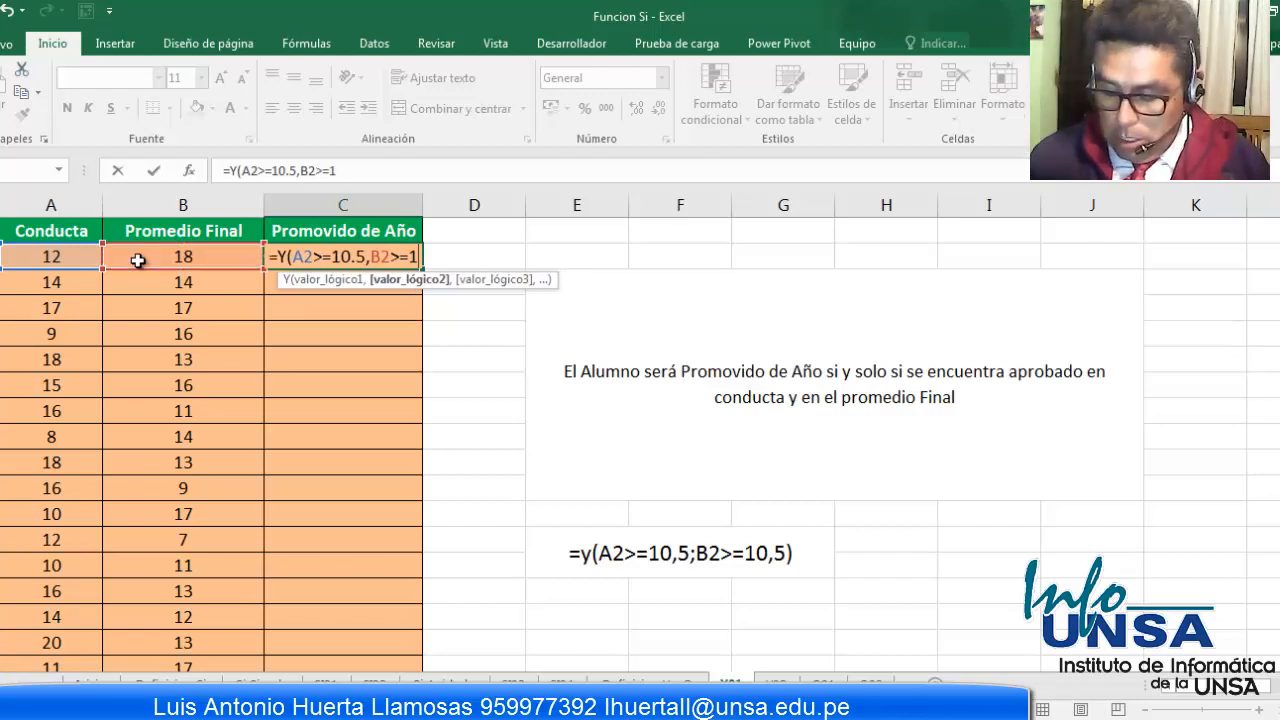
text(5)
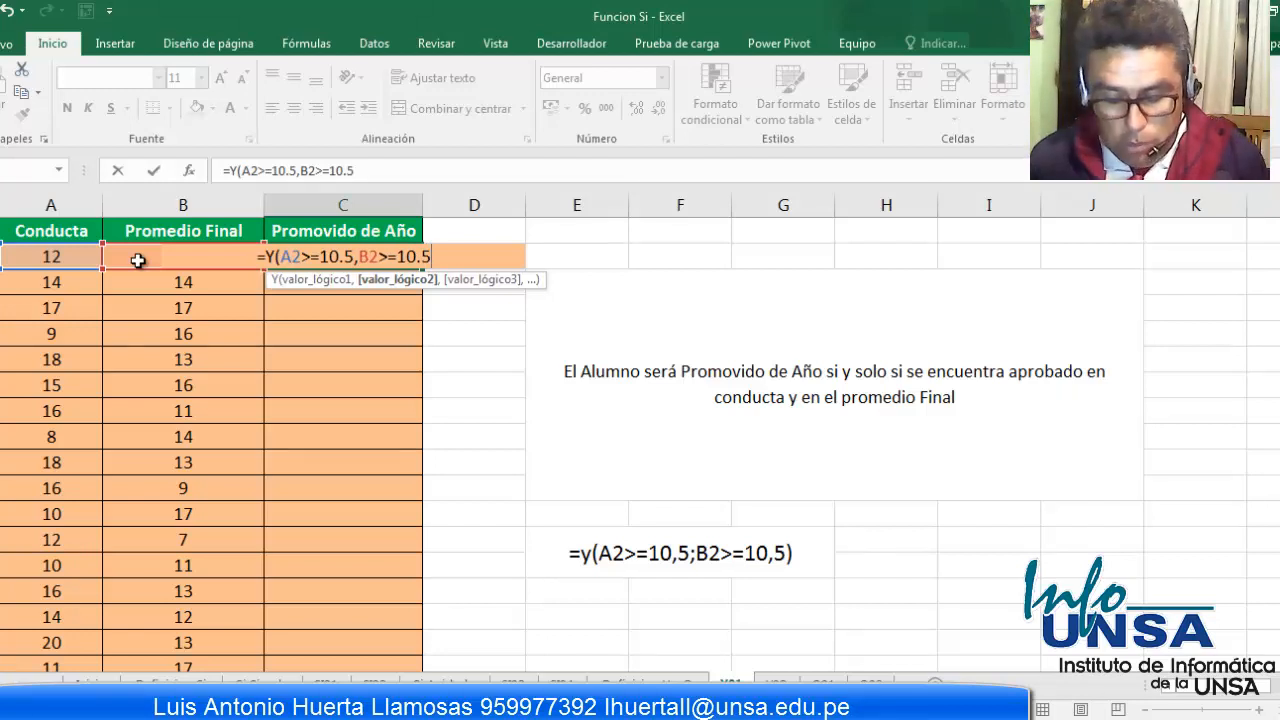
text())
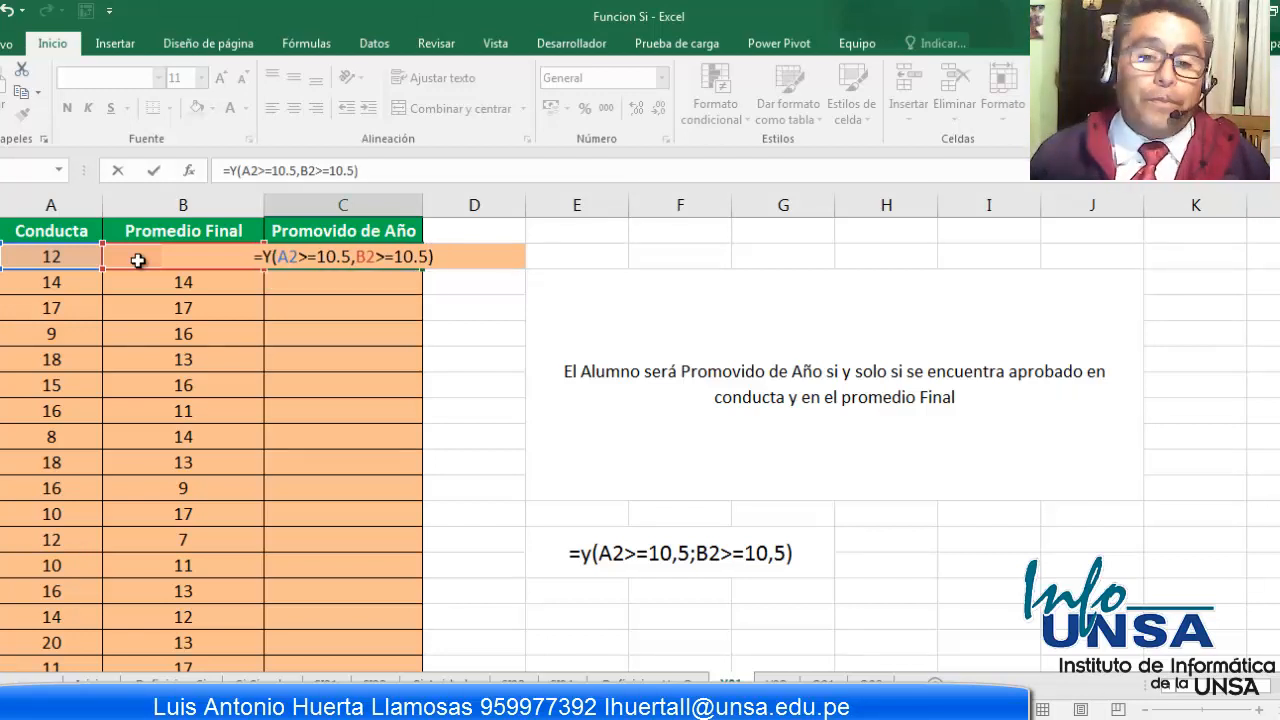
key(Return)
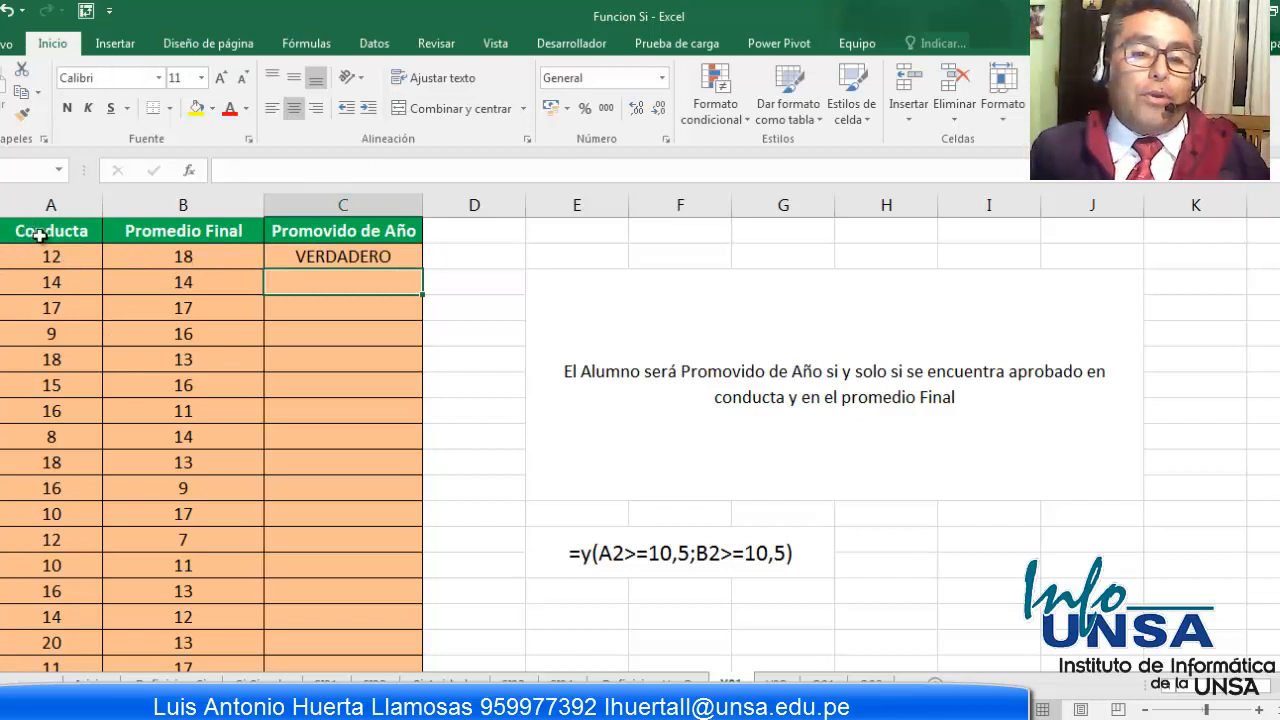
Step: Fill the C2 formula down the Promovido de Año column and check the Promedio Final and Conducta grades in row 5
click(310, 256)
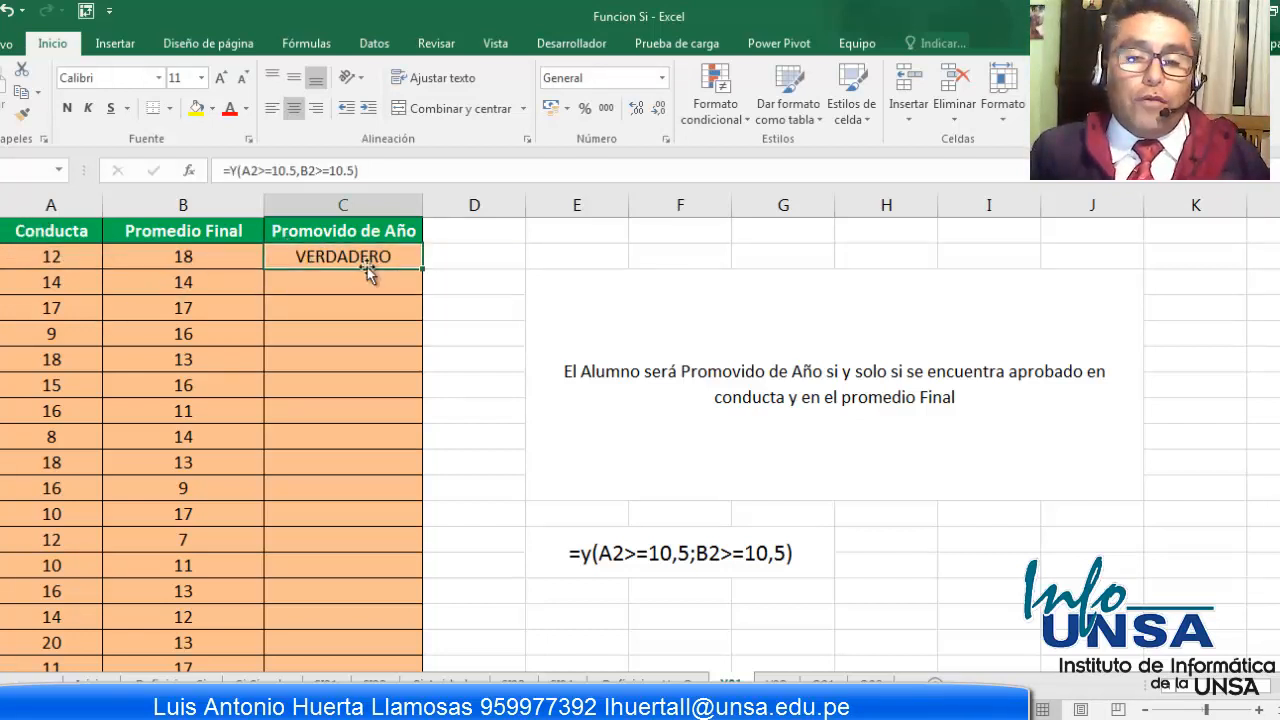
double_click(419, 268)
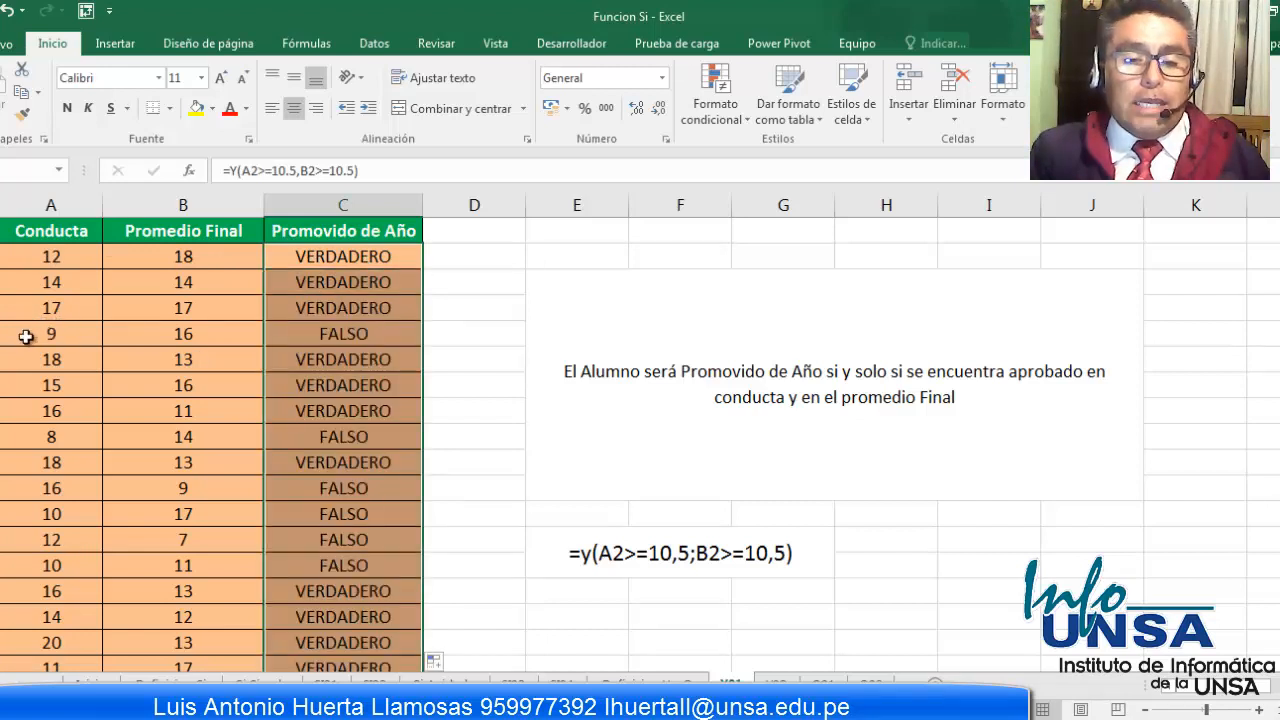
click(174, 335)
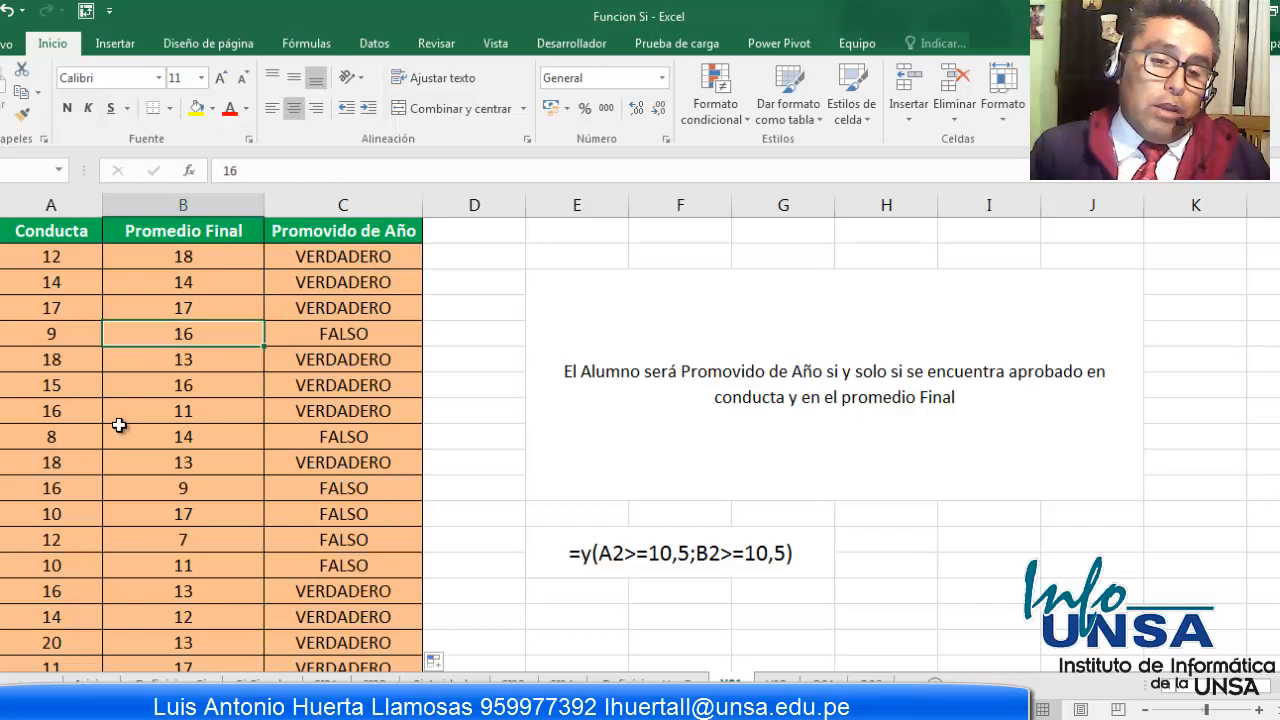
click(40, 339)
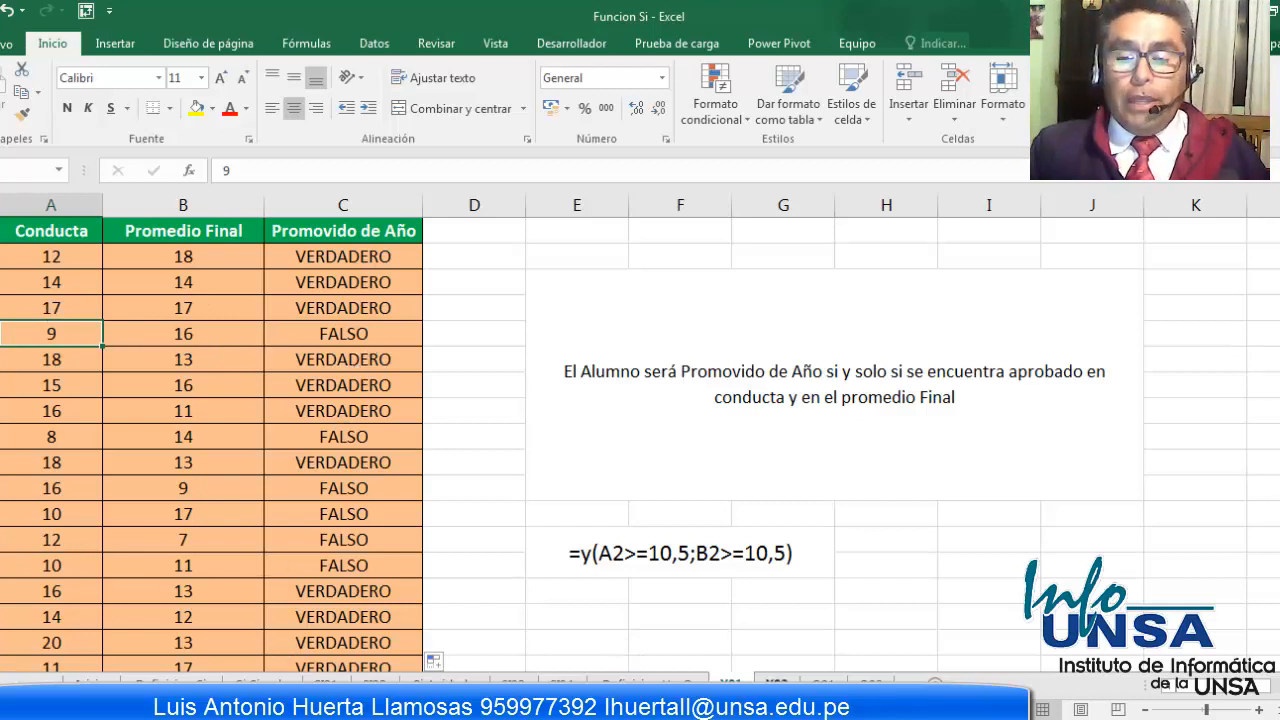
Step: Open the exercise sheet with the Tardanzas, Puntualidad and Bono columns, enlarge it so table and rule are readable, and select C2
click(776, 683)
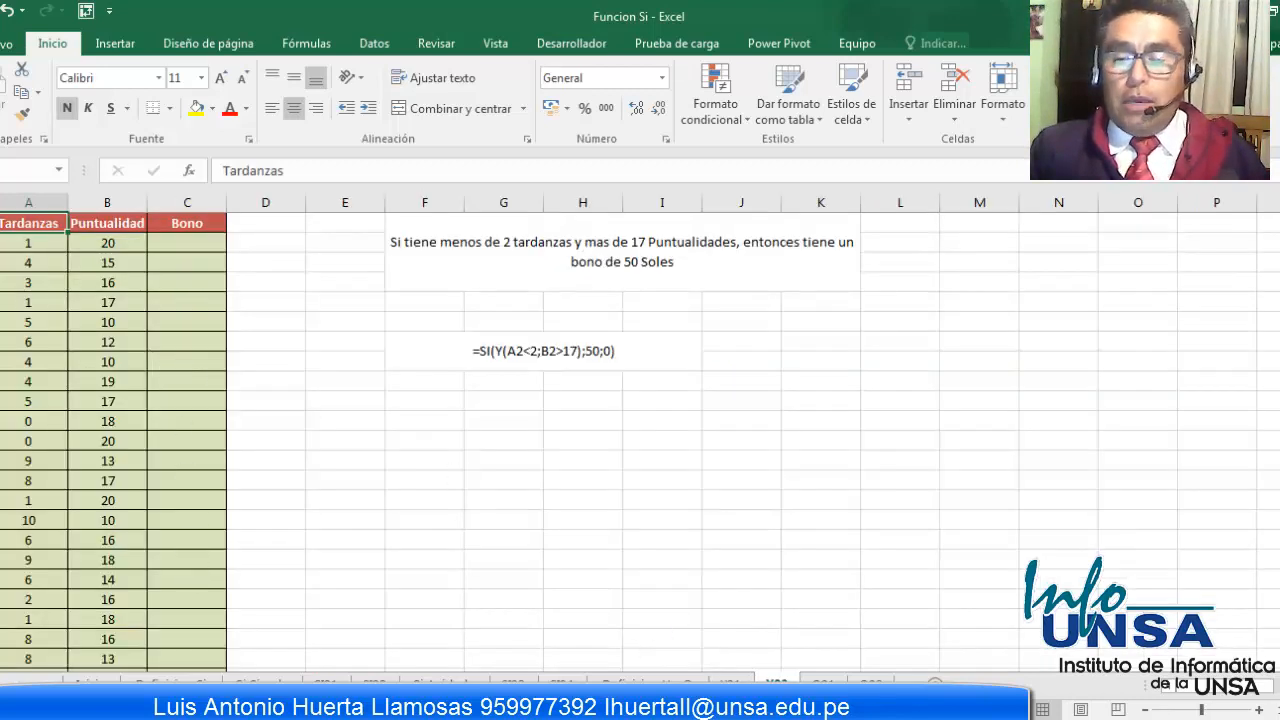
click(1258, 710)
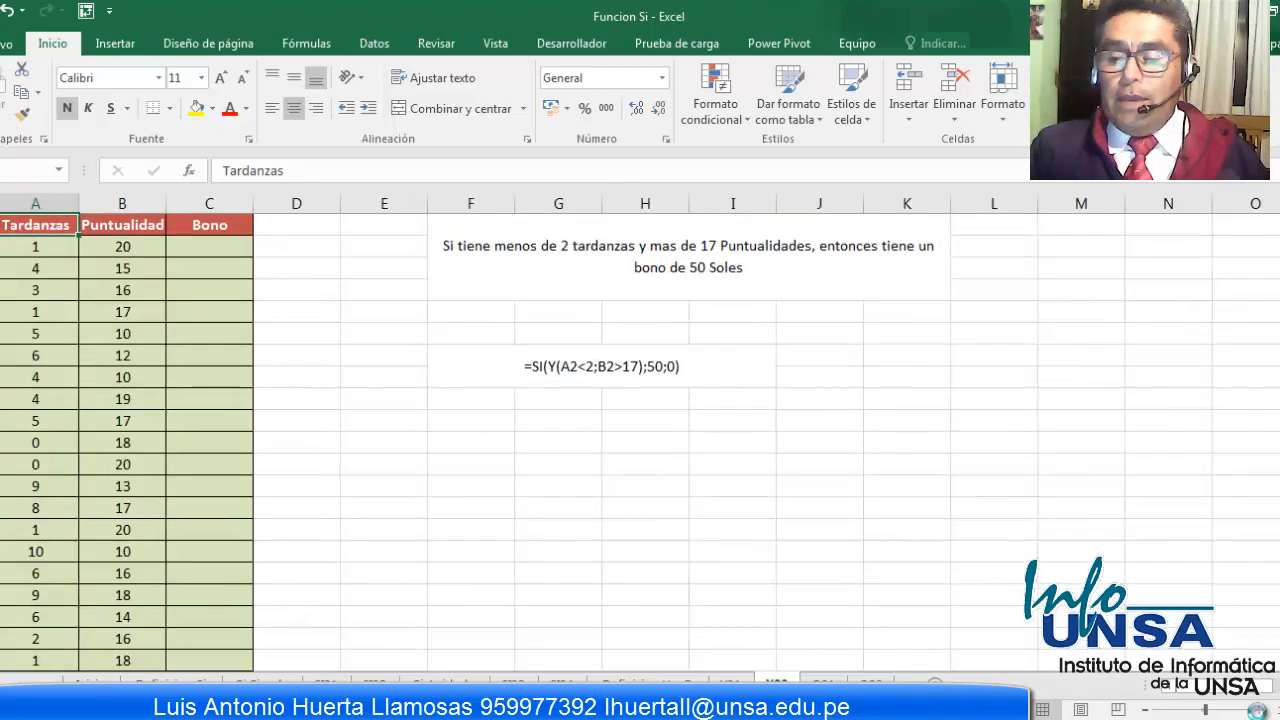
click(1258, 710)
click(1258, 710)
click(1258, 710)
click(1258, 710)
click(1258, 710)
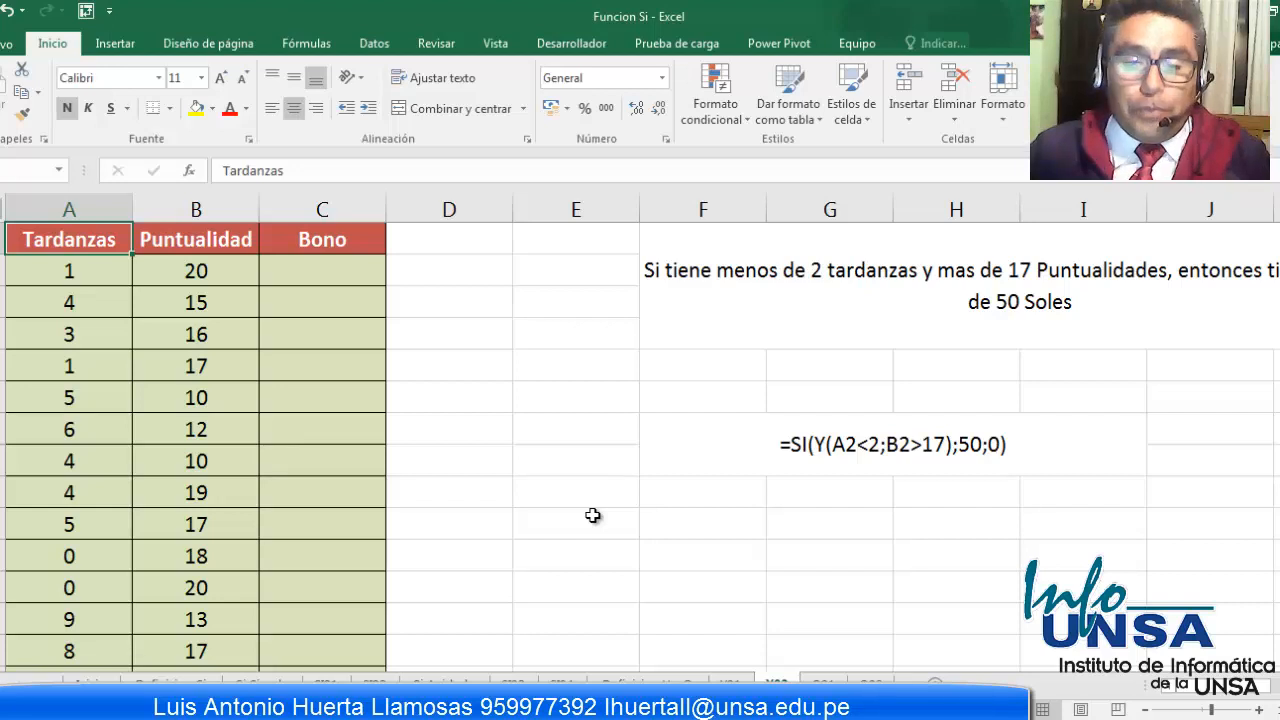
click(276, 275)
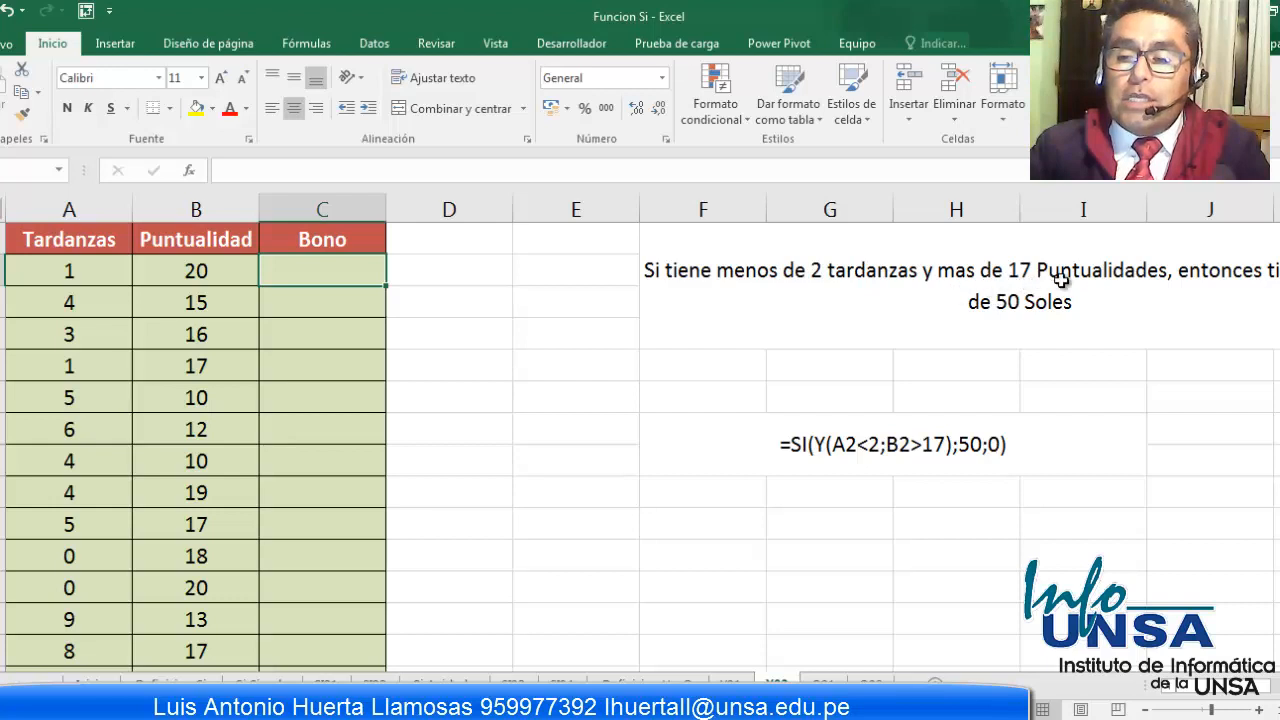
mouse_move(1222, 688)
mouse_down()
mouse_move(1233, 691)
mouse_move(1218, 684)
mouse_up()
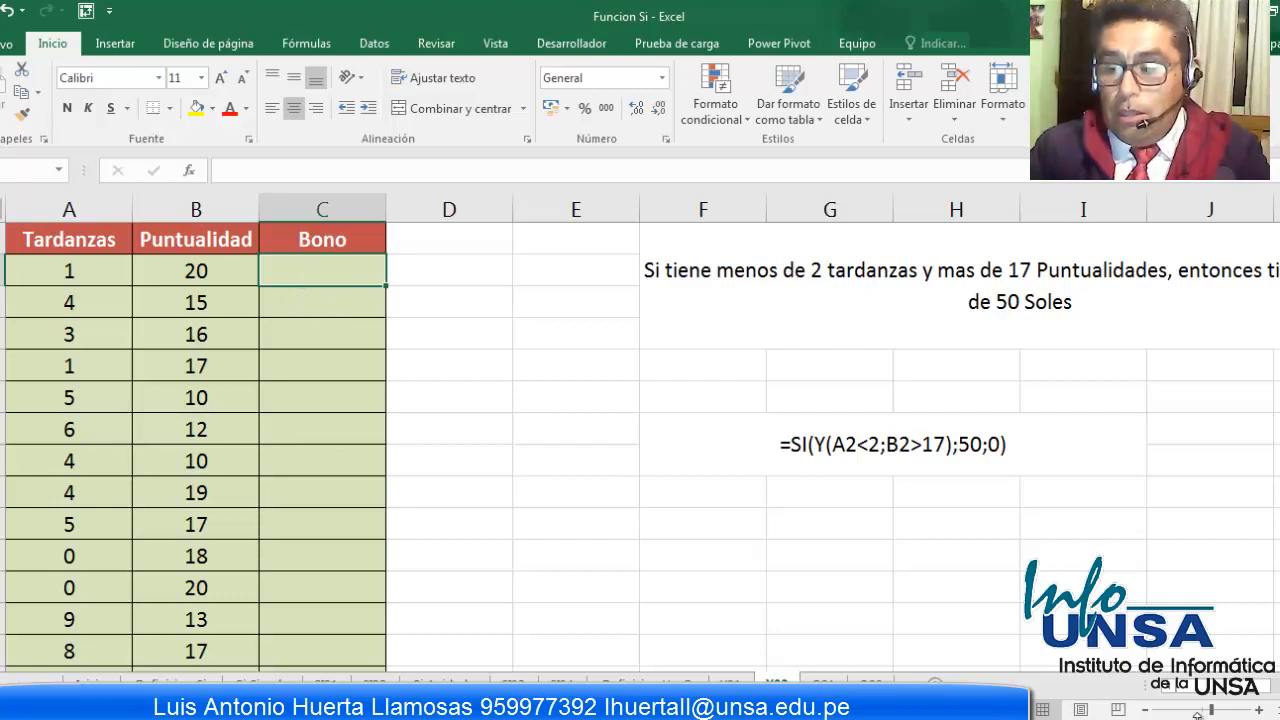
click(1148, 711)
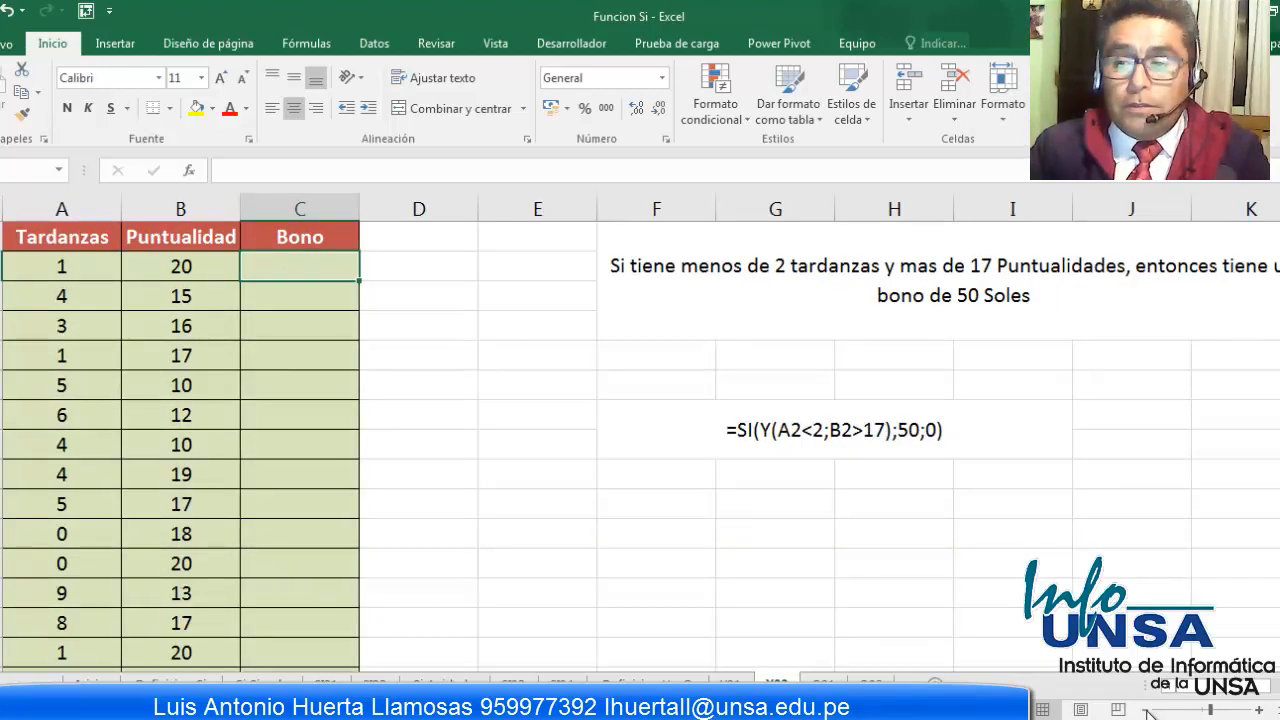
click(1146, 710)
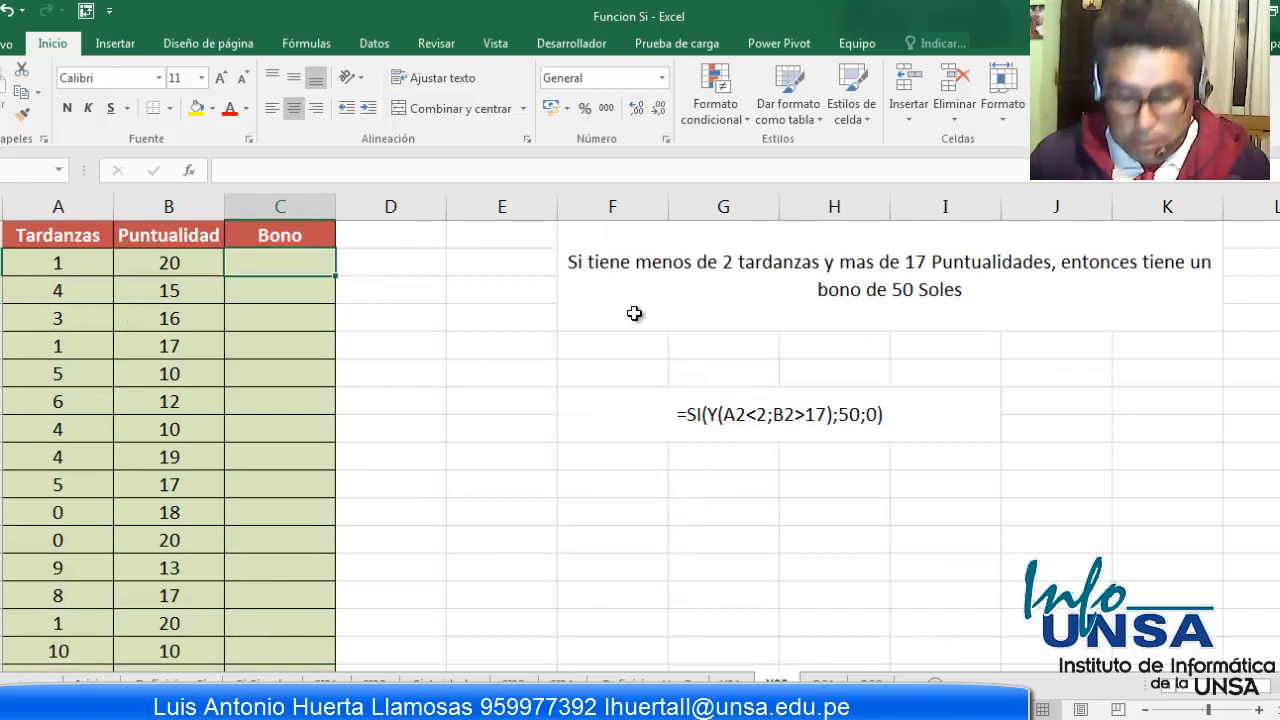
Step: Start a SI formula in C2, under Bono, with a nested Y function whose first condition is A2<2
text(=si)
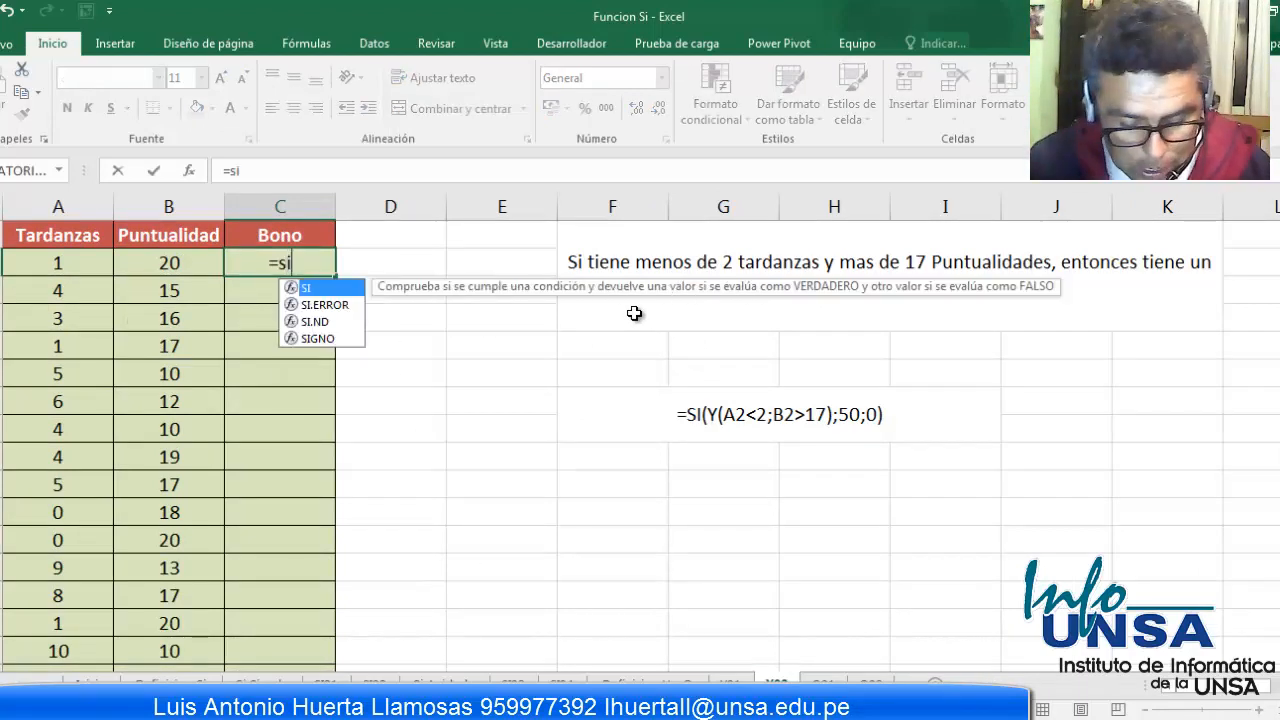
key(Tab)
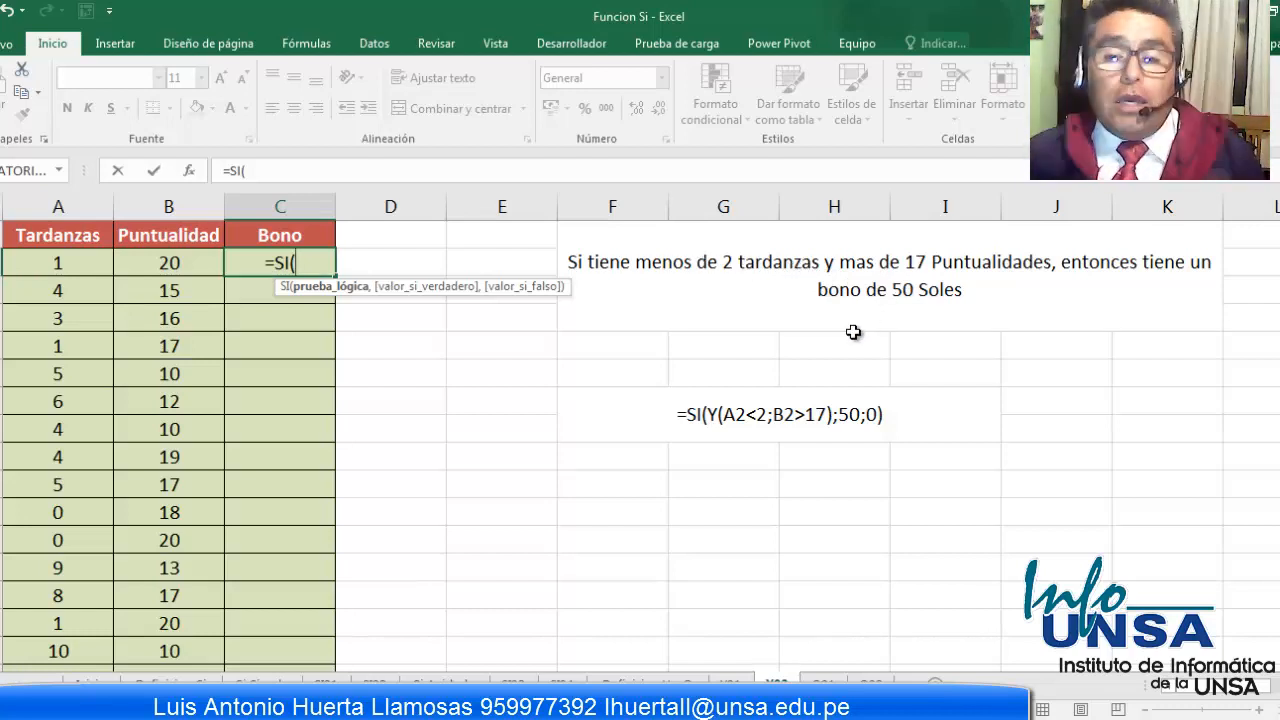
text(y)
key(Tab)
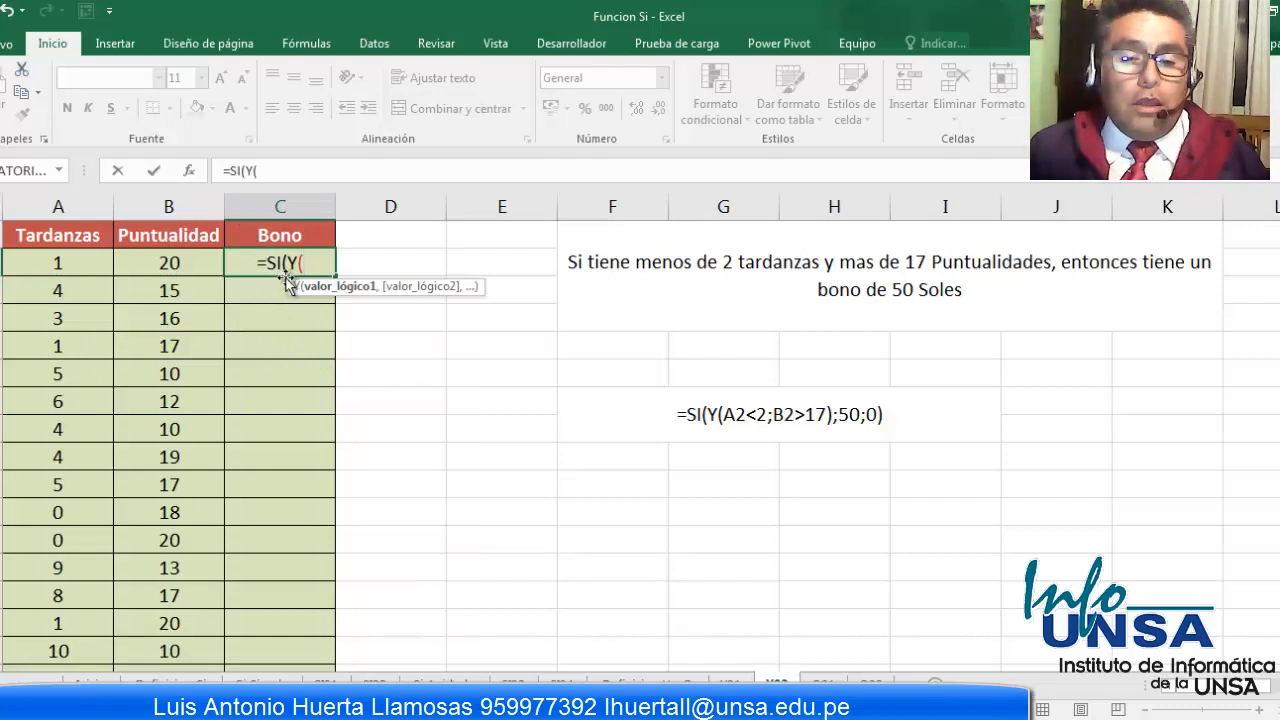
click(50, 266)
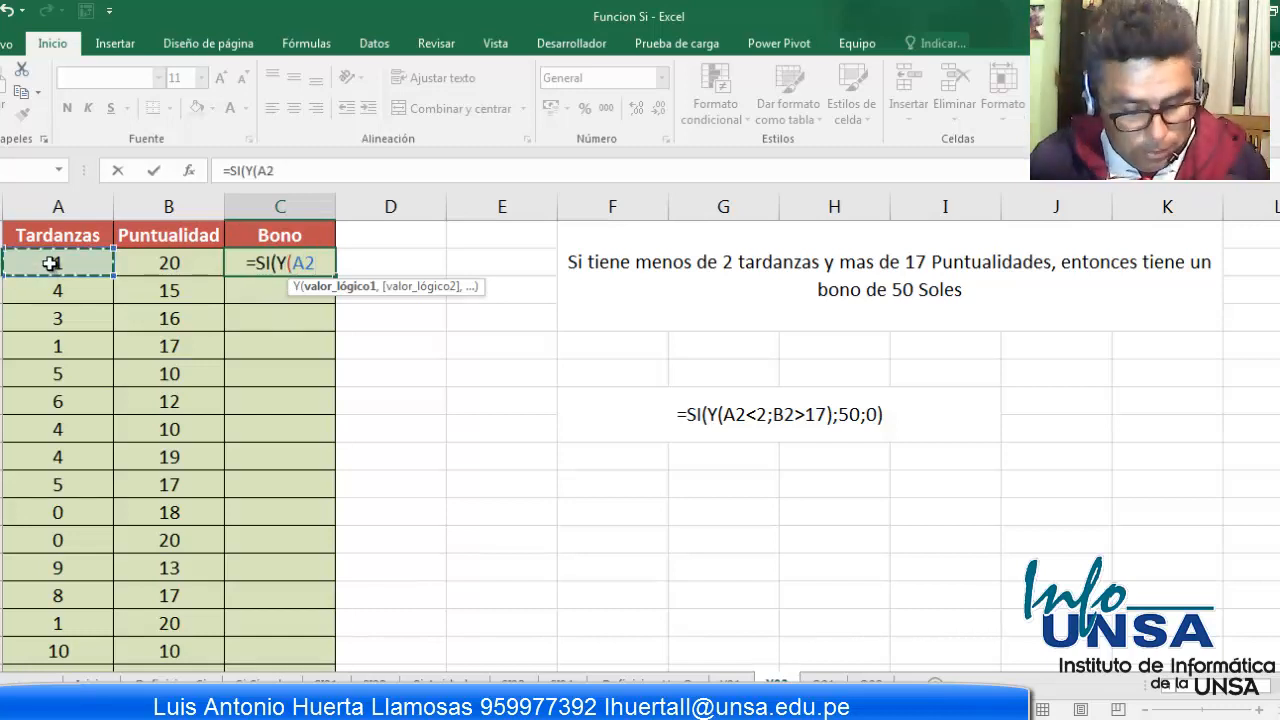
text(<2)
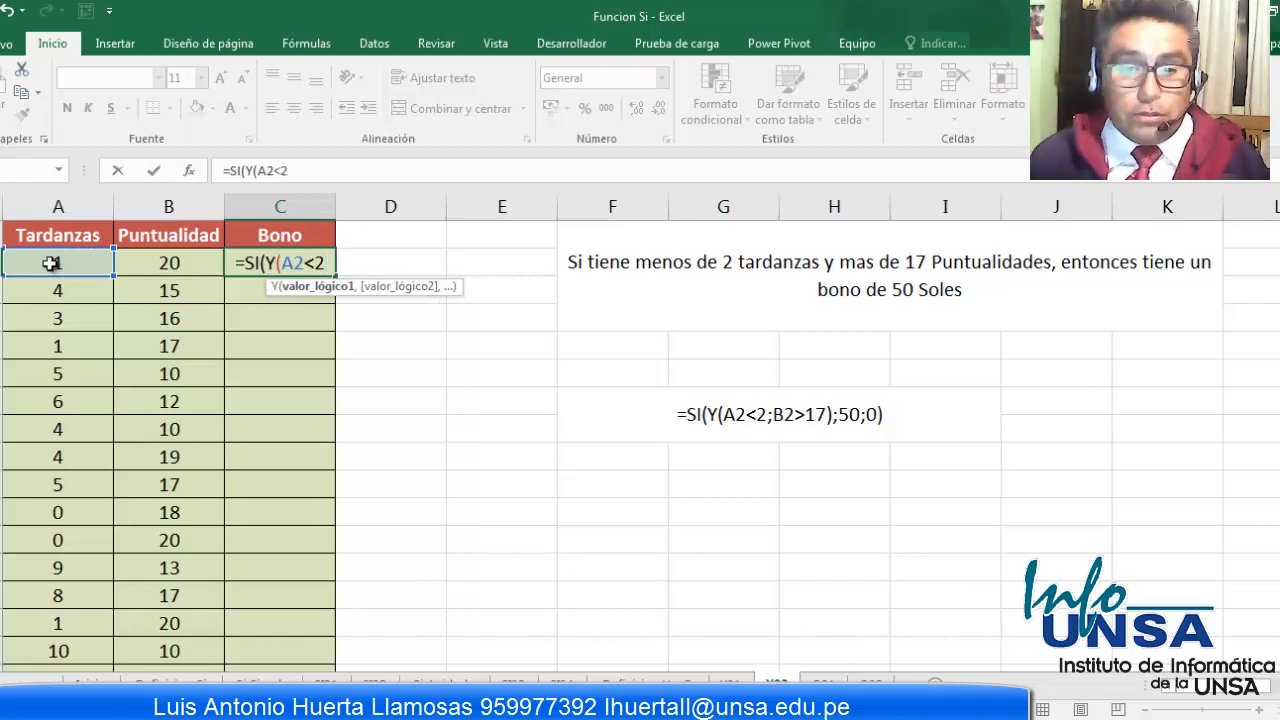
Step: Add B2>17 as the second condition of the nested Y function in C2 and close that function
text(,)
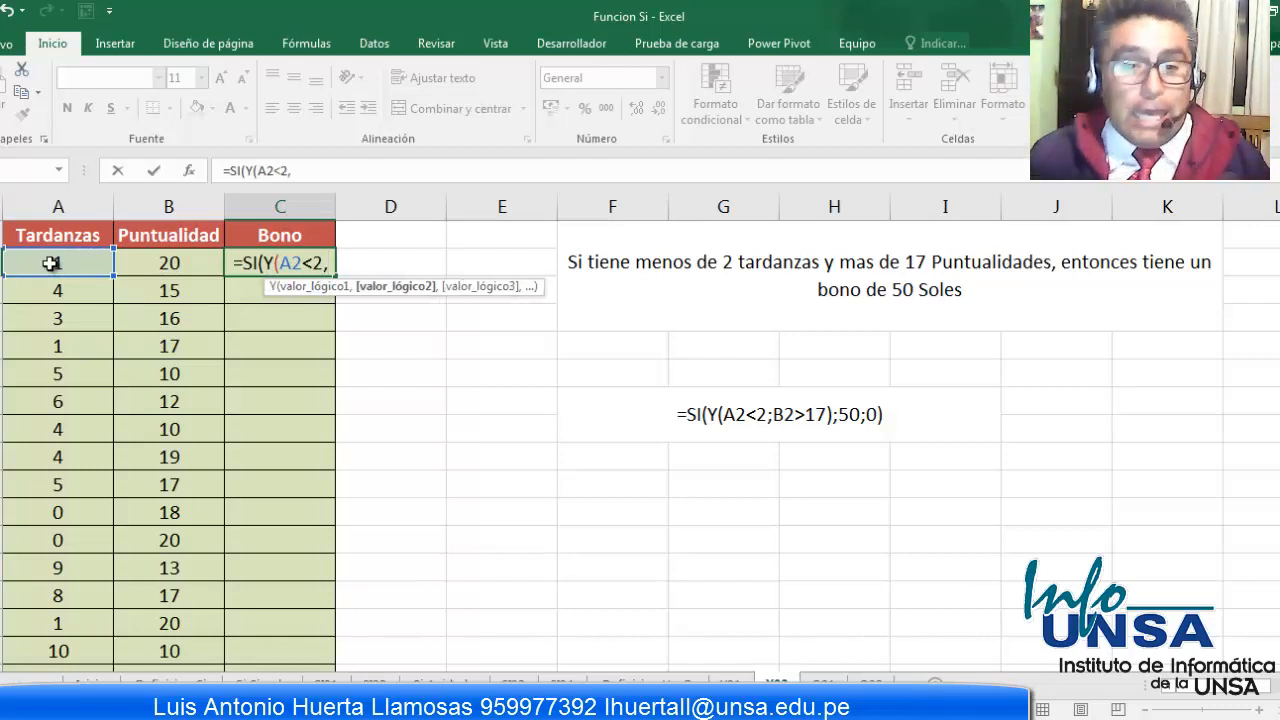
click(145, 265)
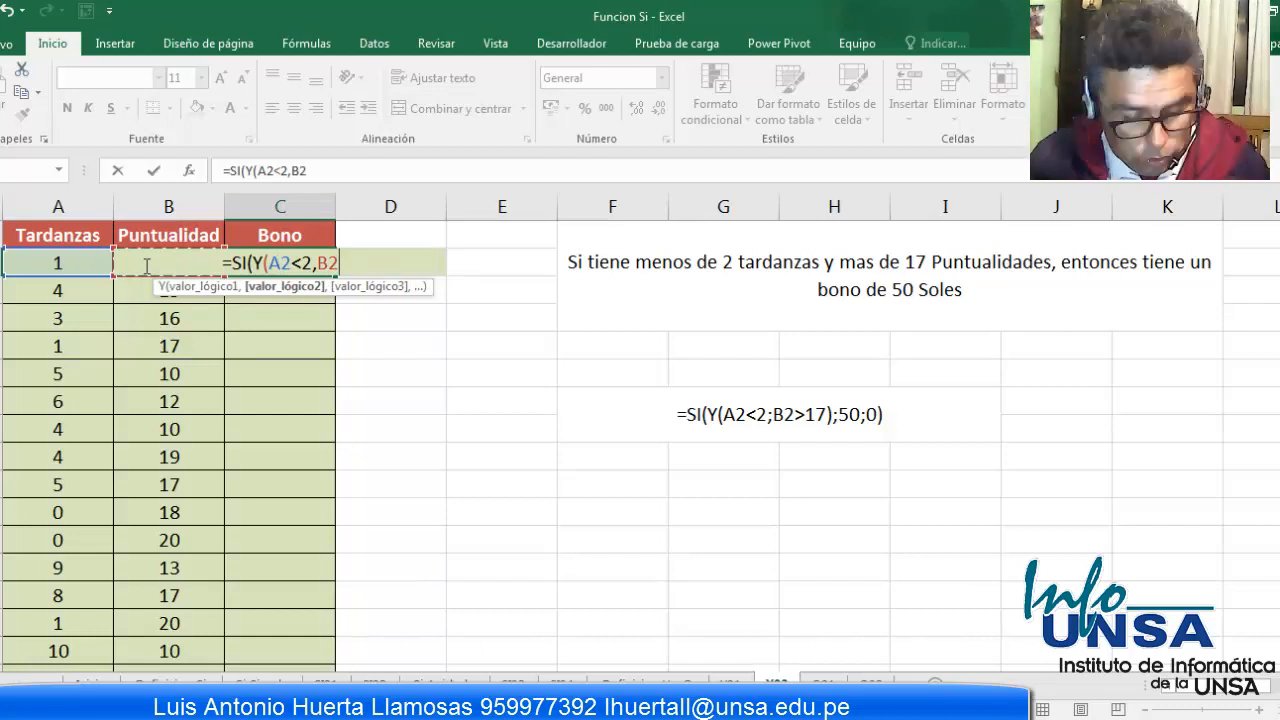
text(>17)
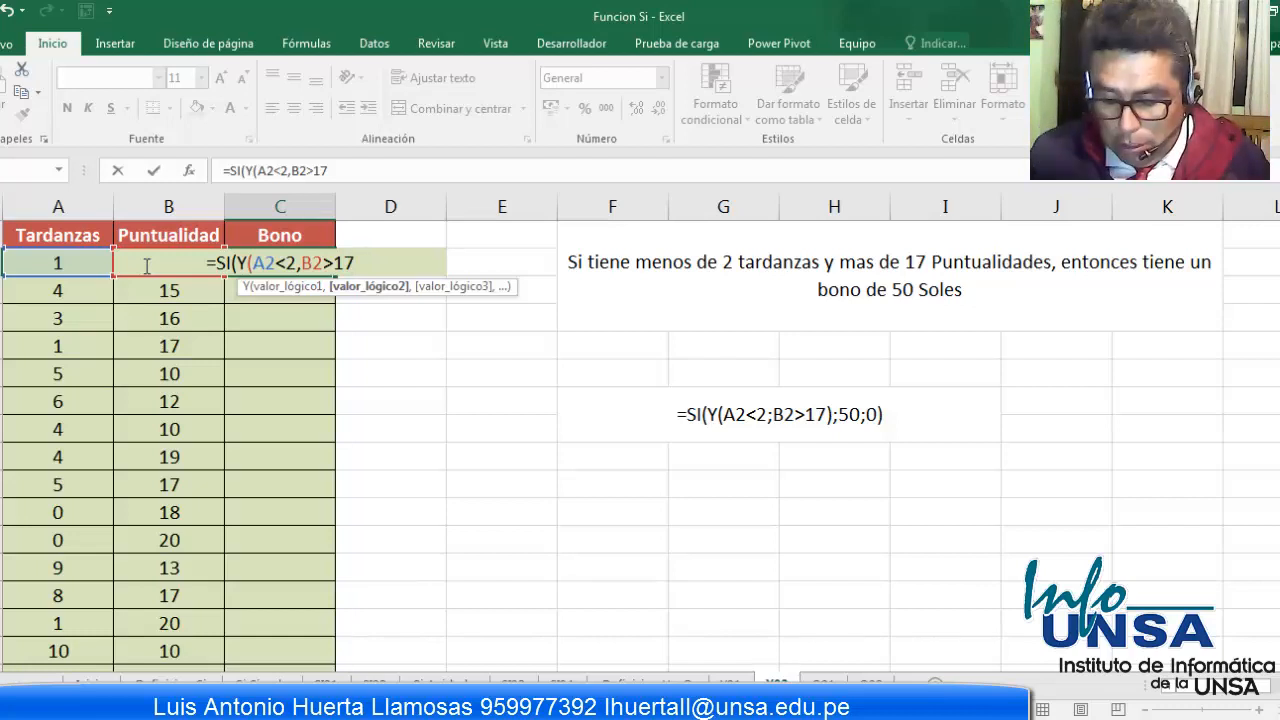
text())
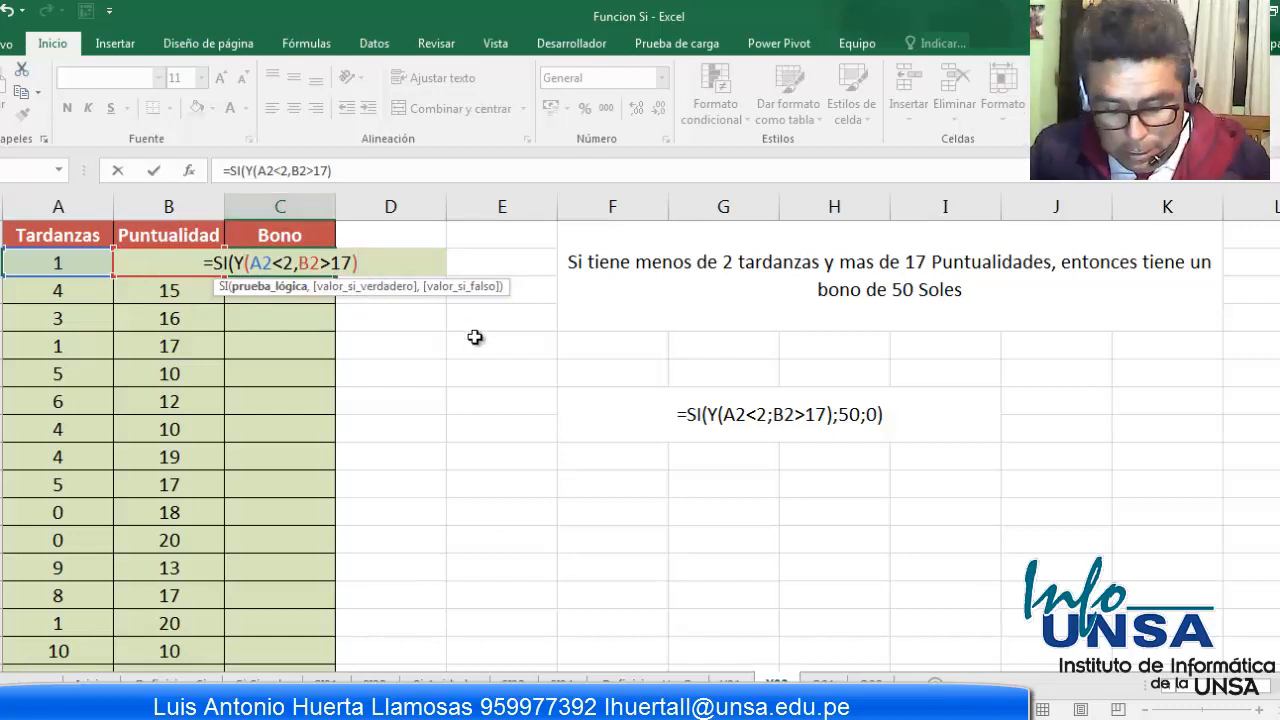
Step: Complete the SI formula in C2 with 50 as the value if true and 0 as the value if false
text(,)
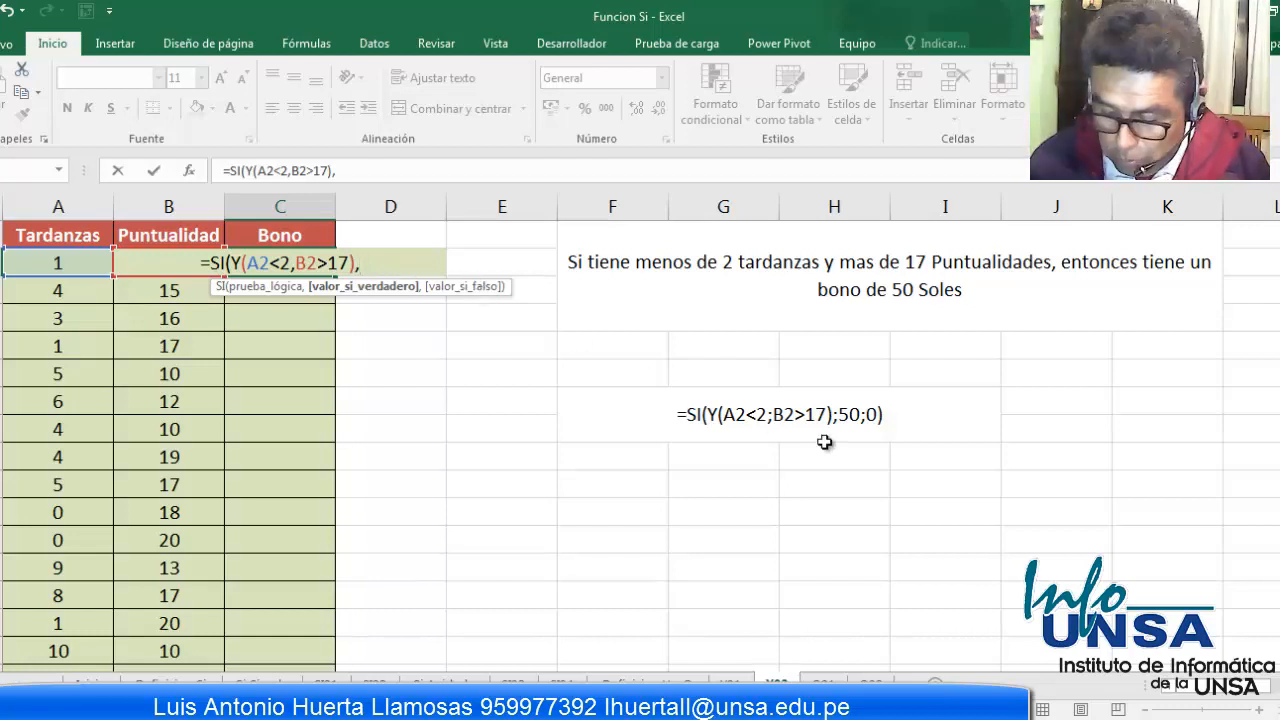
text(50)
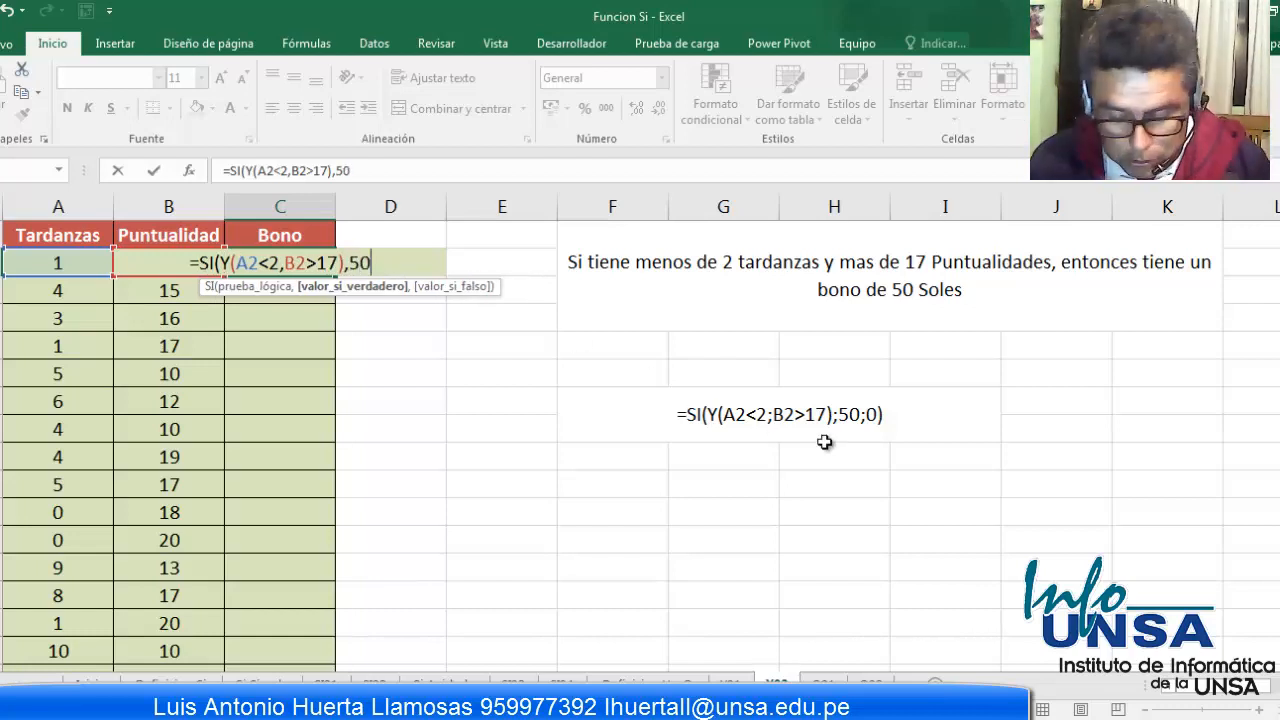
text(,0)
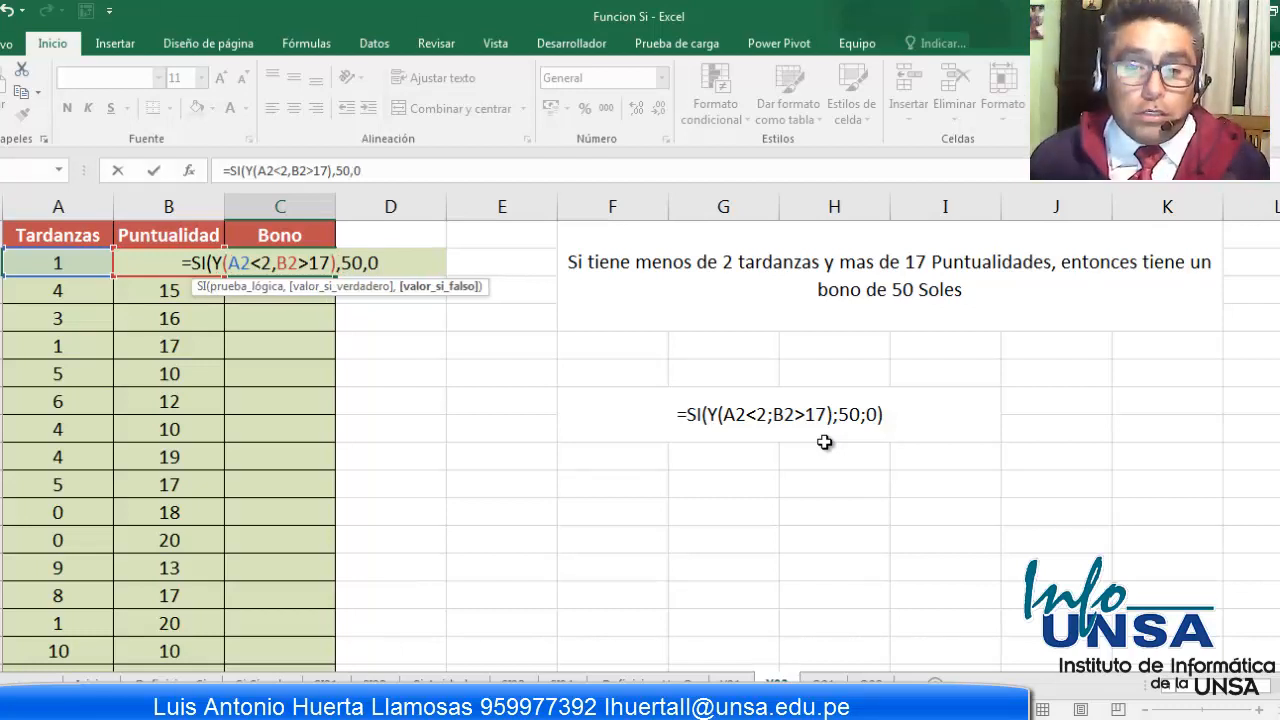
text())
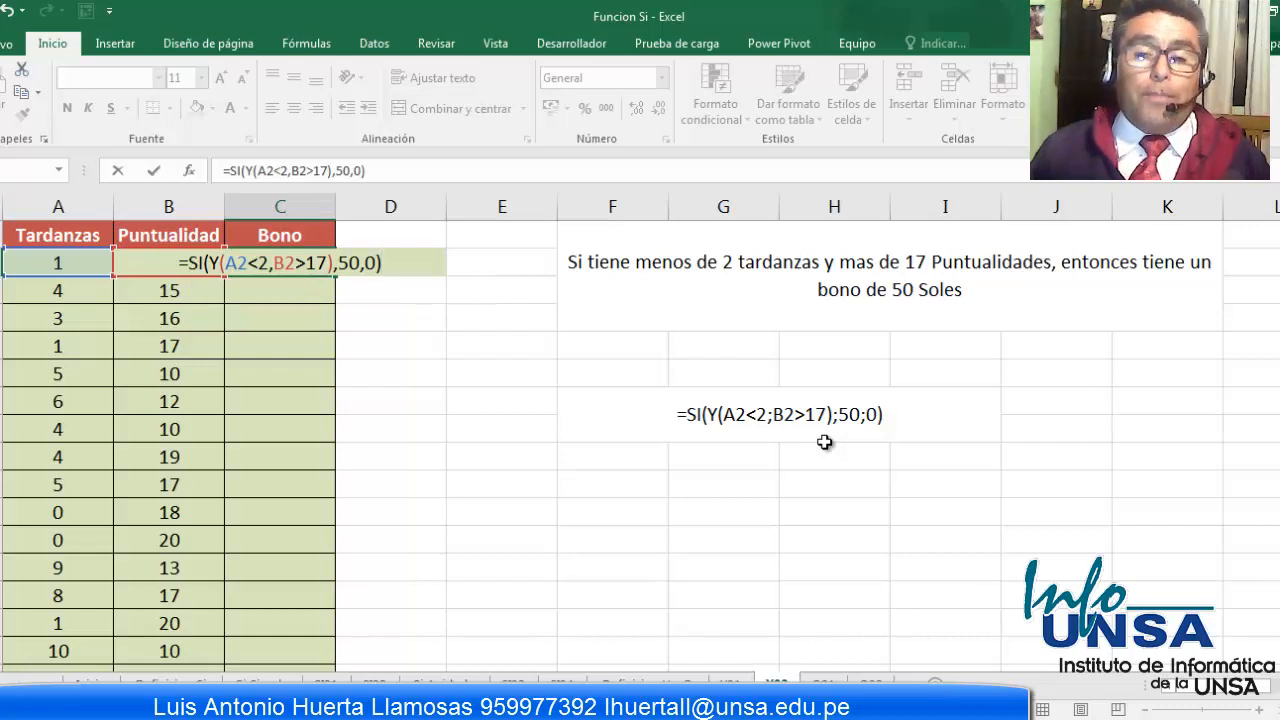
key(Return)
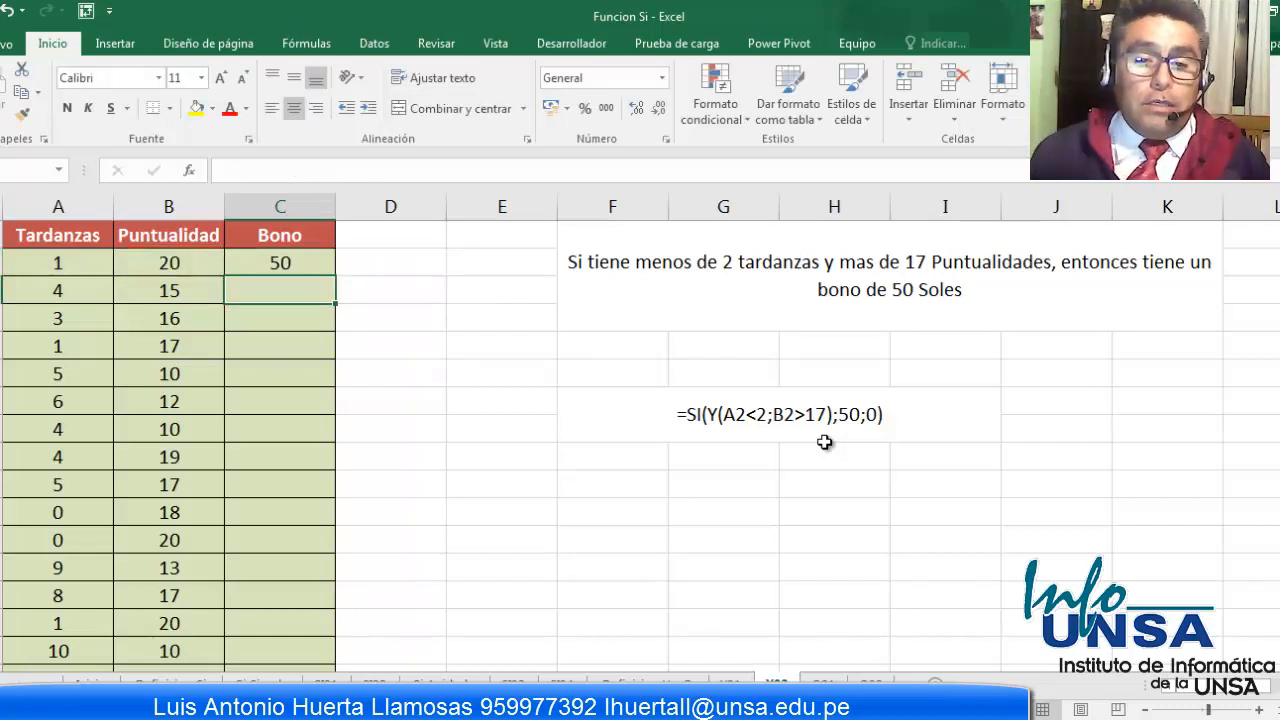
Step: Fill the C2 formula down the Bono column and format the filled cells as Moneda
click(270, 262)
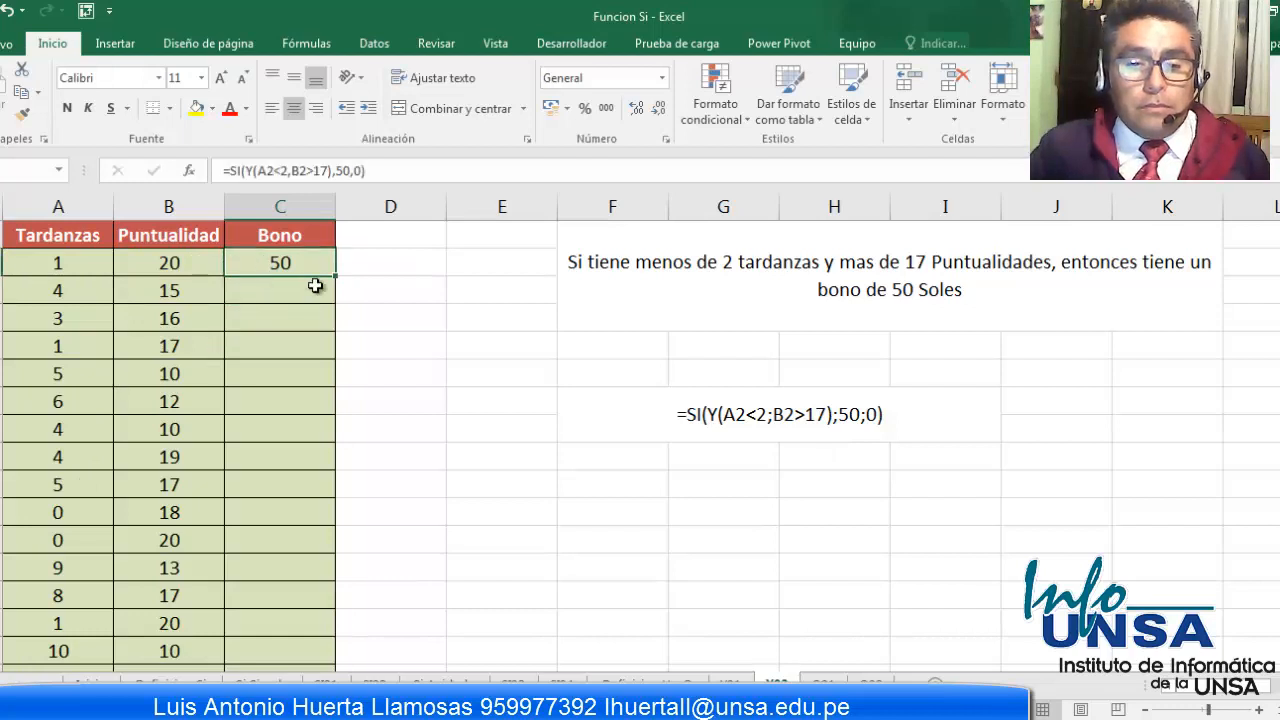
double_click(335, 277)
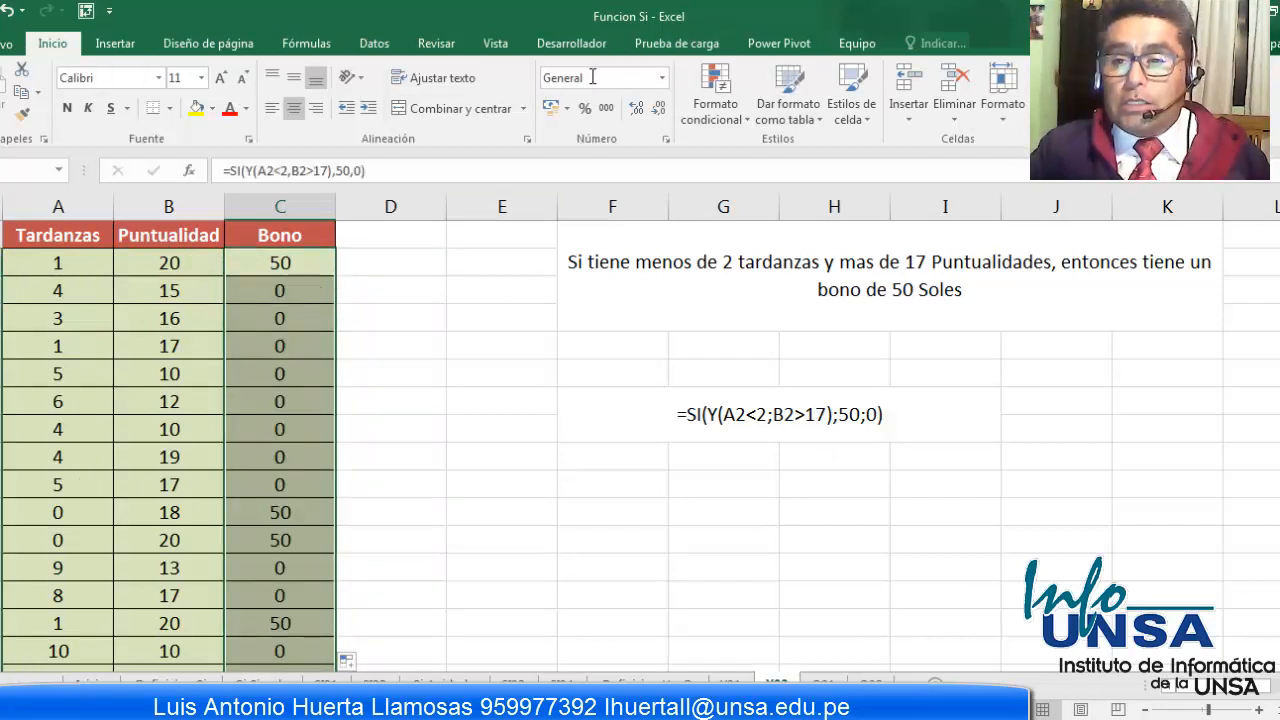
click(664, 79)
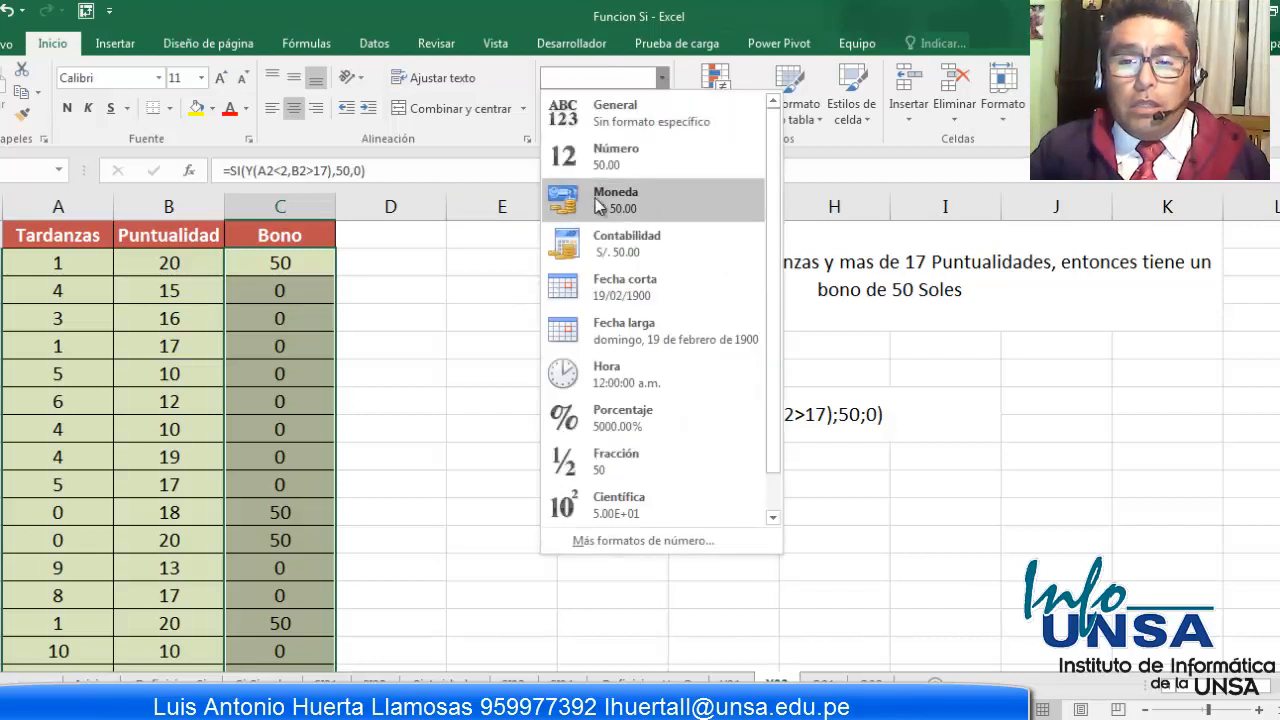
click(600, 200)
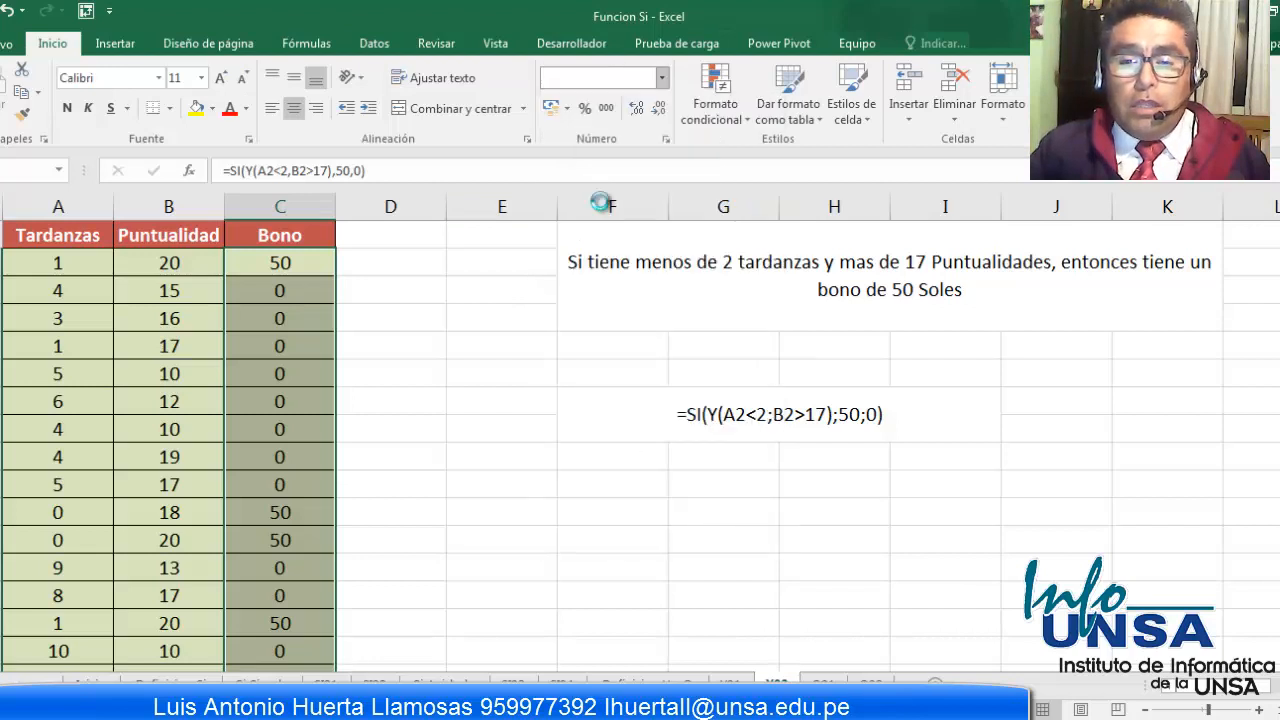
click(466, 422)
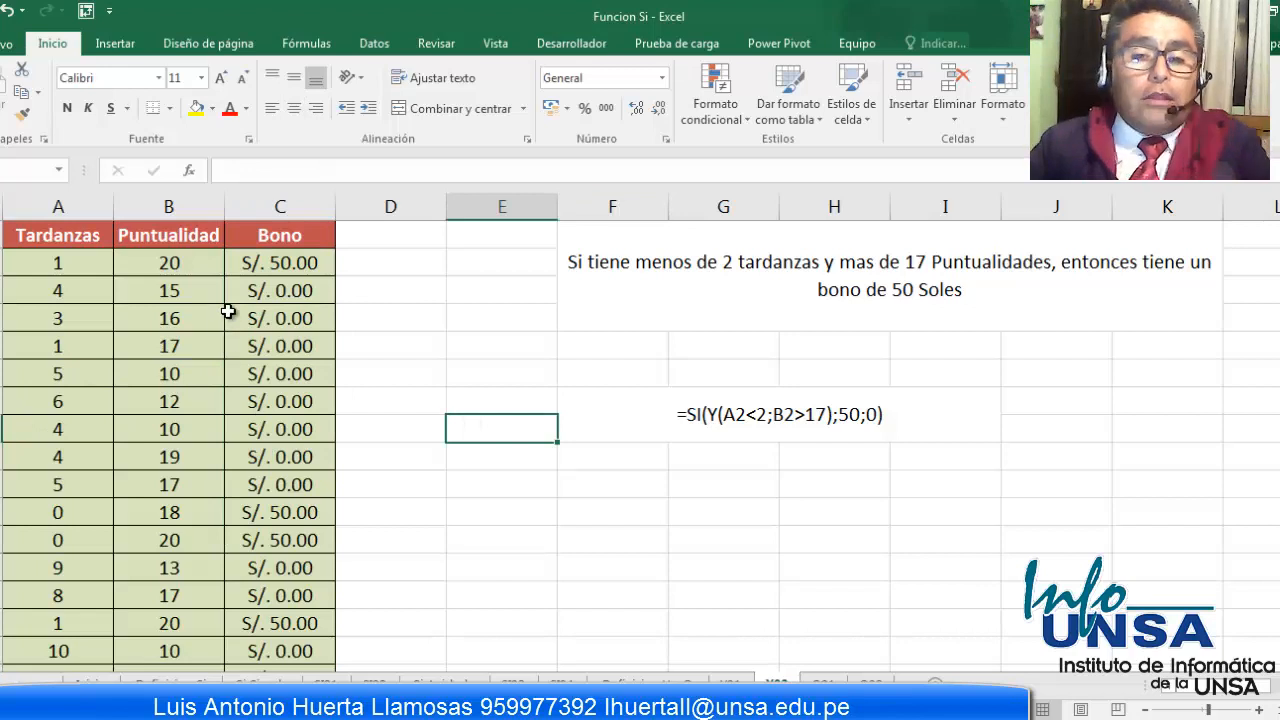
Step: Review the Bono formula in C2 and its copies in C3 and C5
double_click(249, 263)
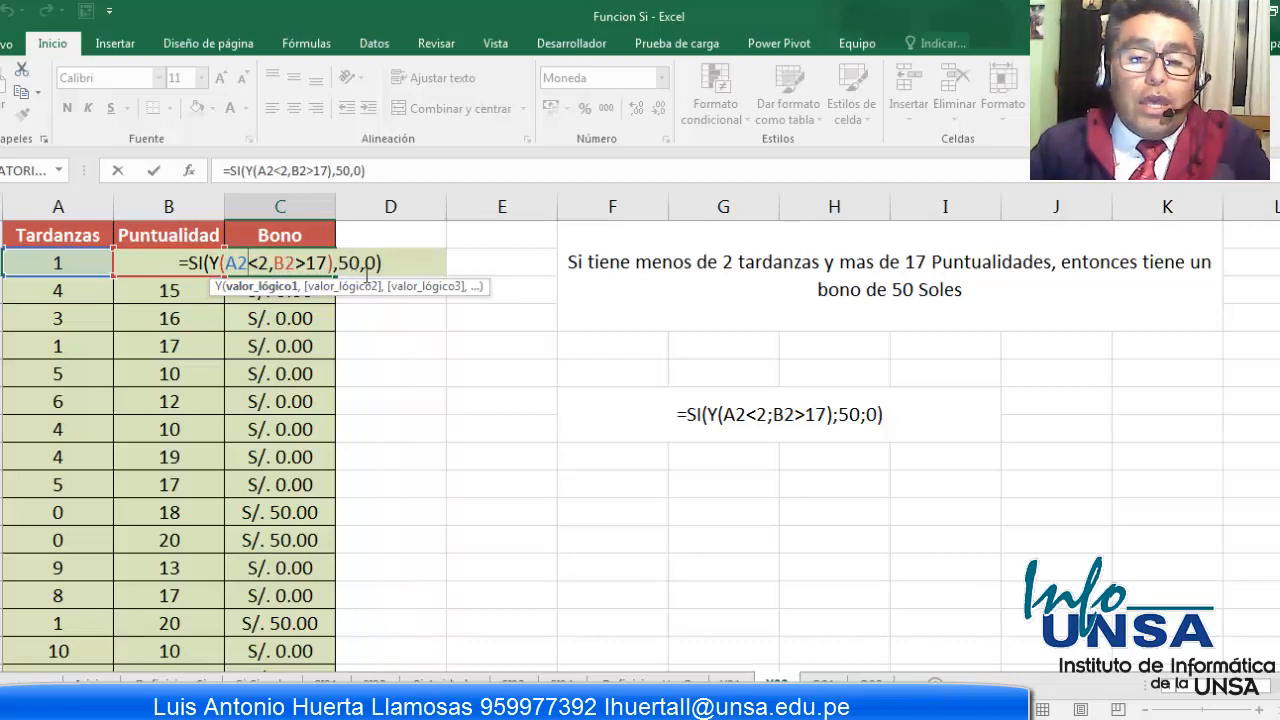
key(ctrl+Return)
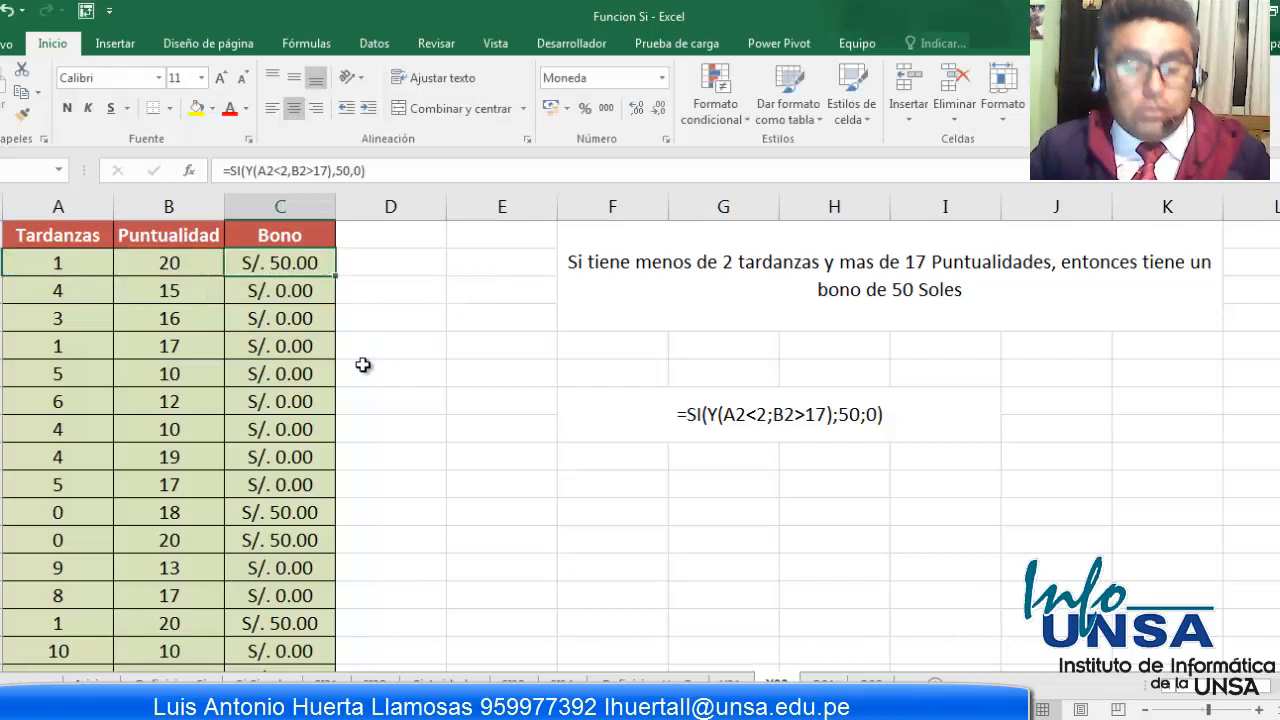
click(284, 293)
click(276, 342)
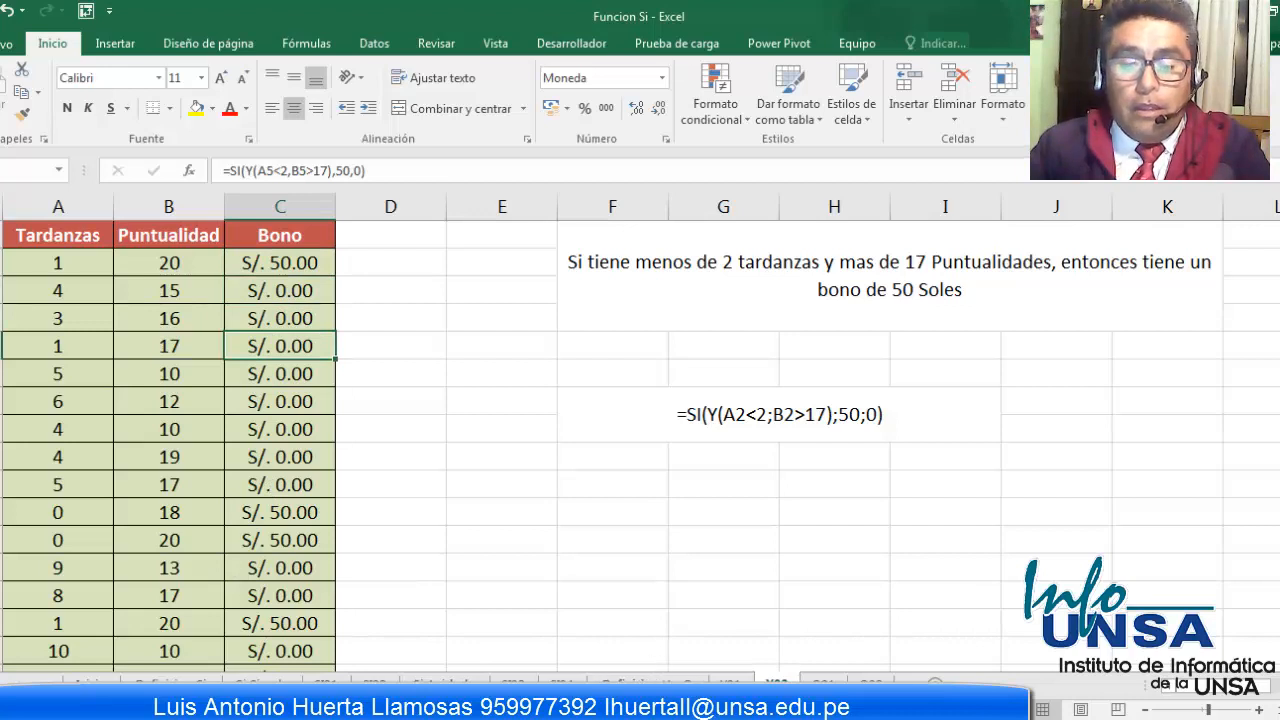
Step: Open the O exercise sheet with the Biologia and Quimica columns, enlarge it so table and rule fit, and check cell B2
click(823, 683)
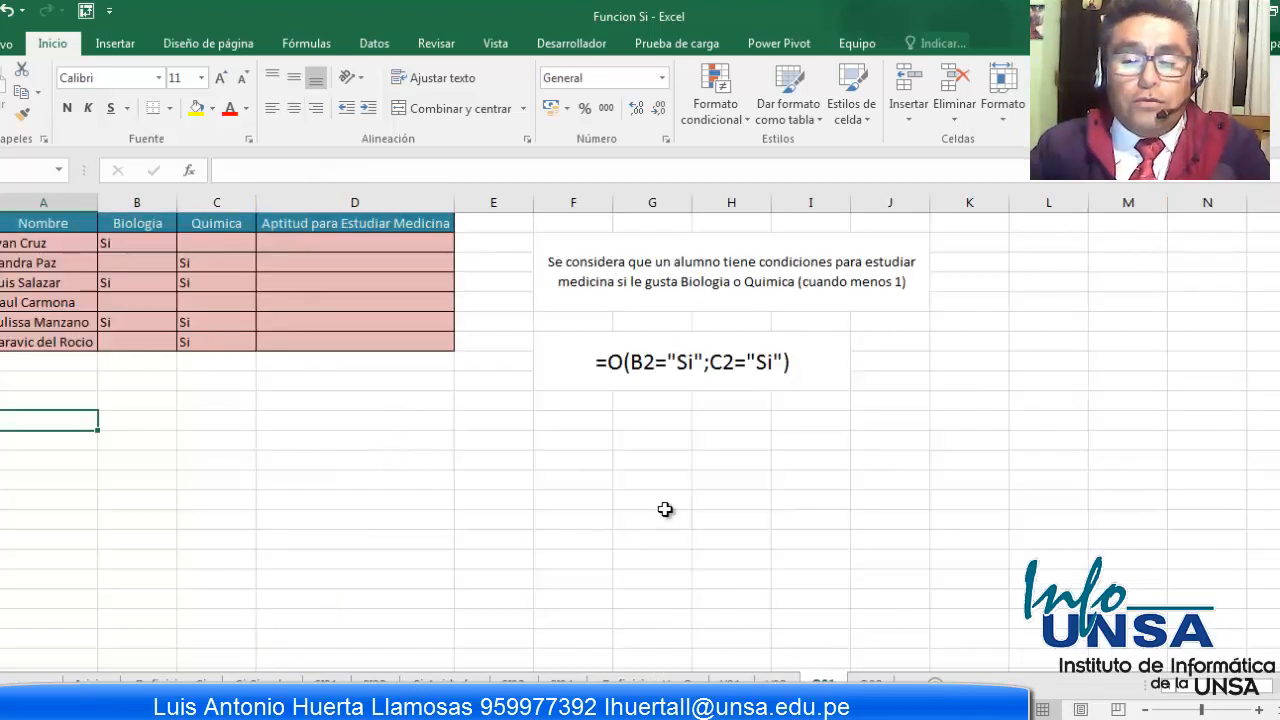
click(1258, 711)
click(1258, 711)
click(1258, 711)
click(1258, 711)
click(1258, 711)
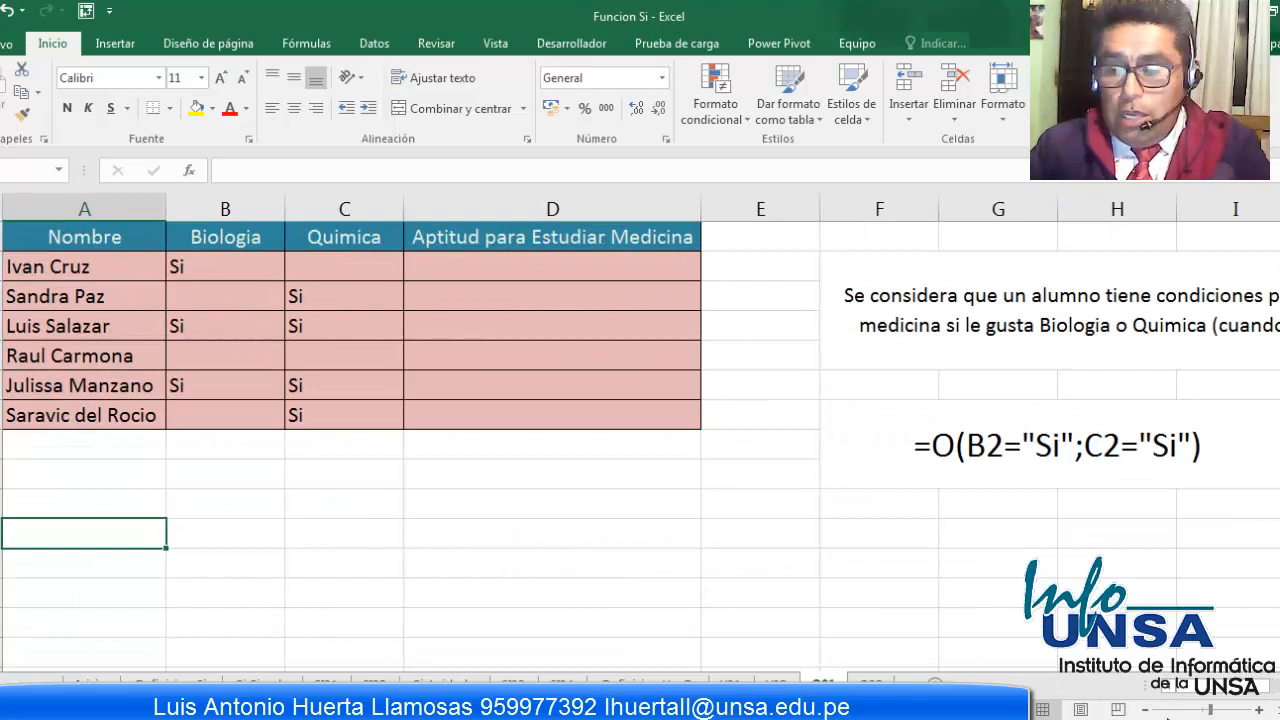
click(1146, 710)
click(1146, 710)
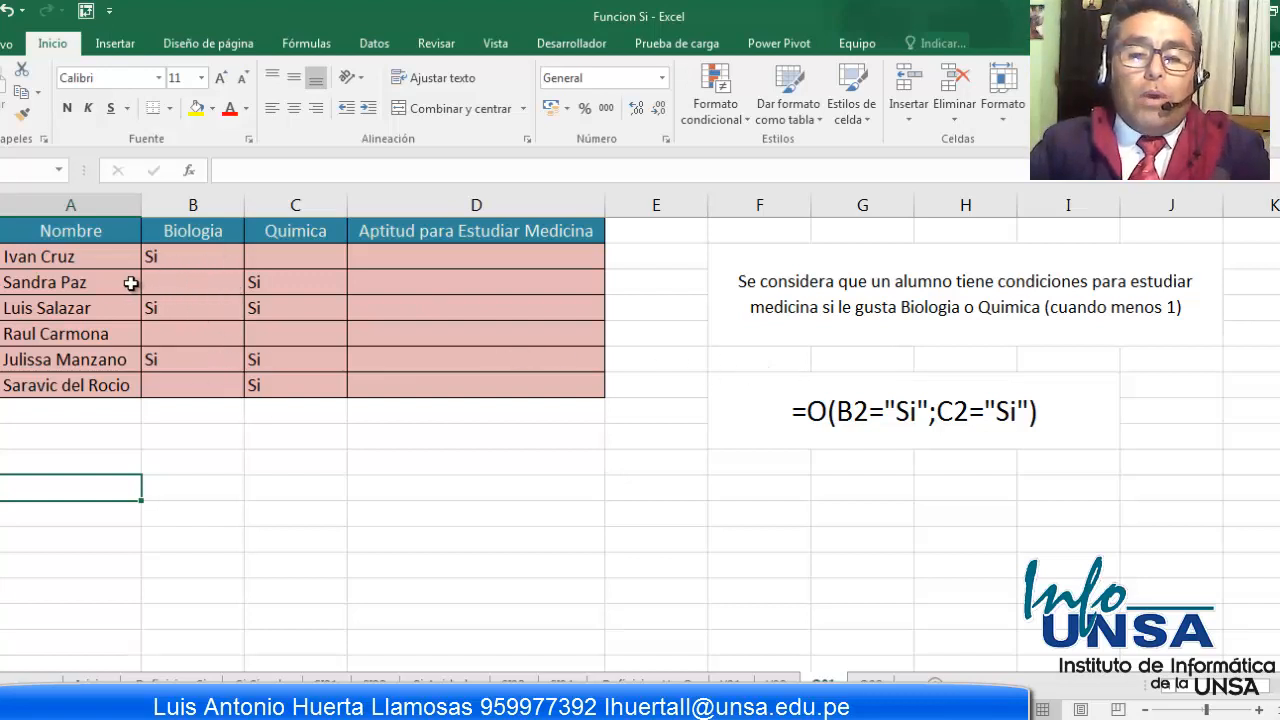
click(199, 258)
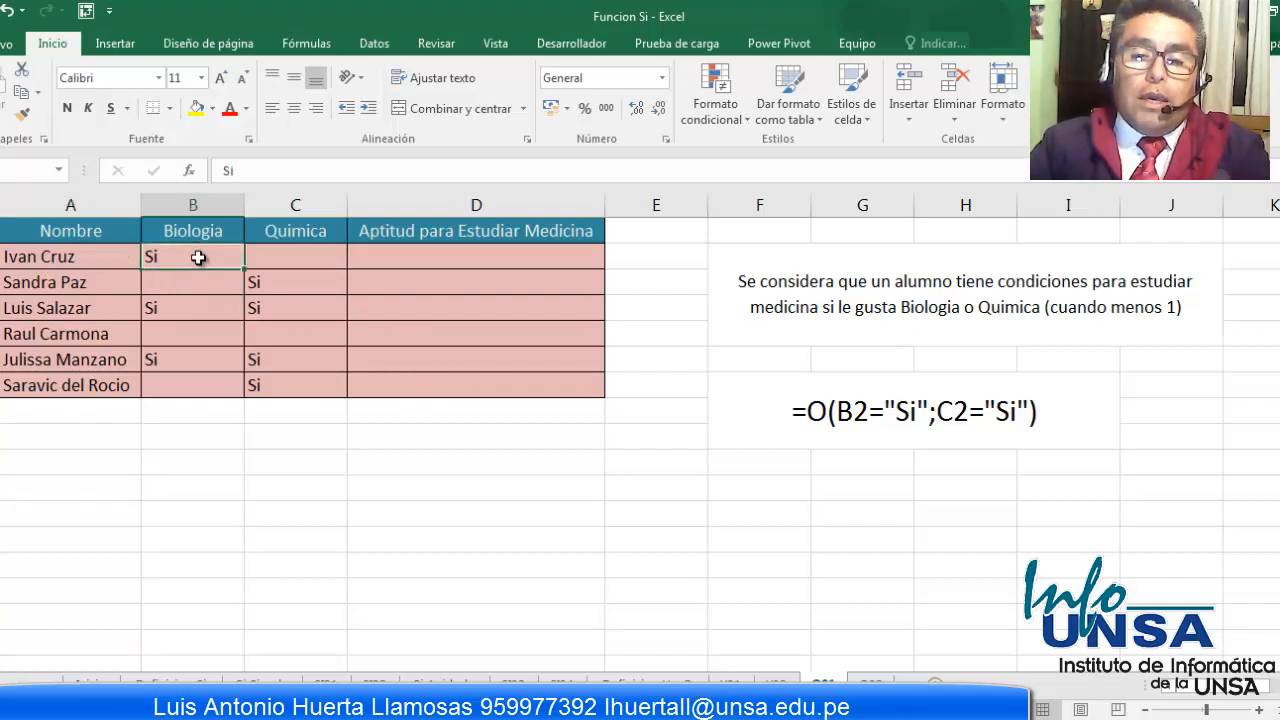
Step: Start an O formula in D2, under Aptitud para Estudiar Medicina, with B2="si" as its first condition
click(385, 257)
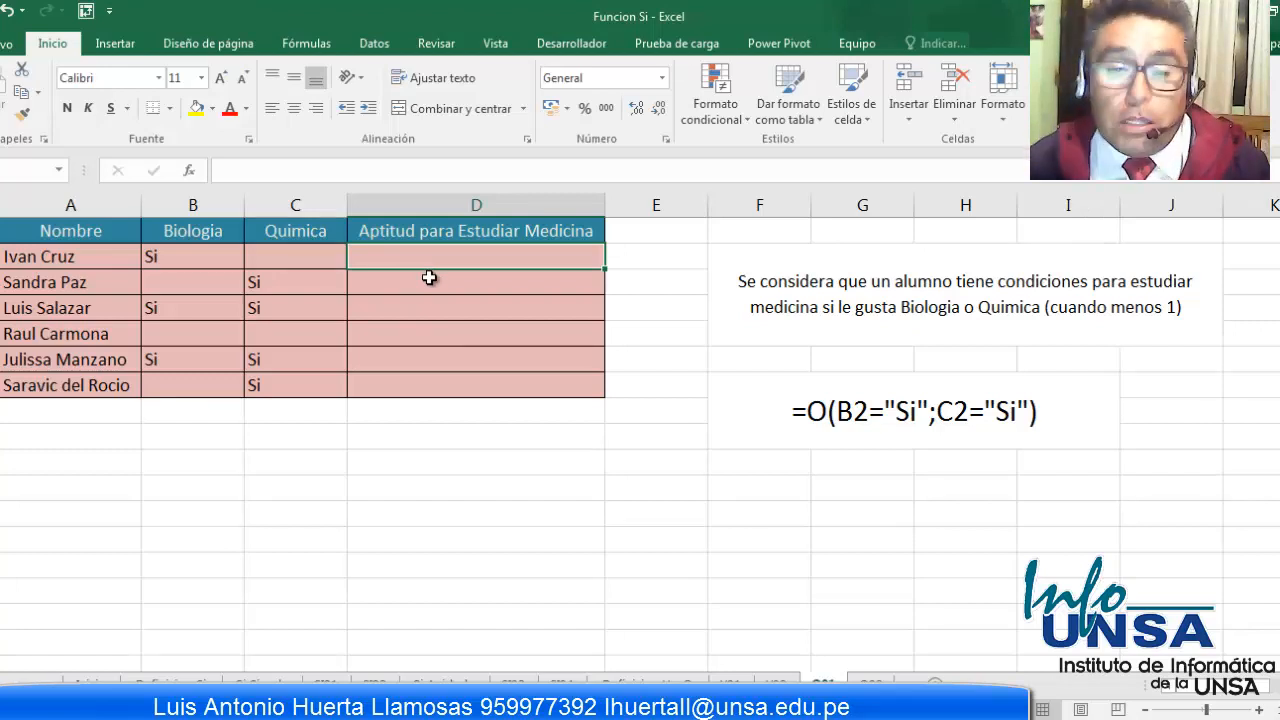
text(=o)
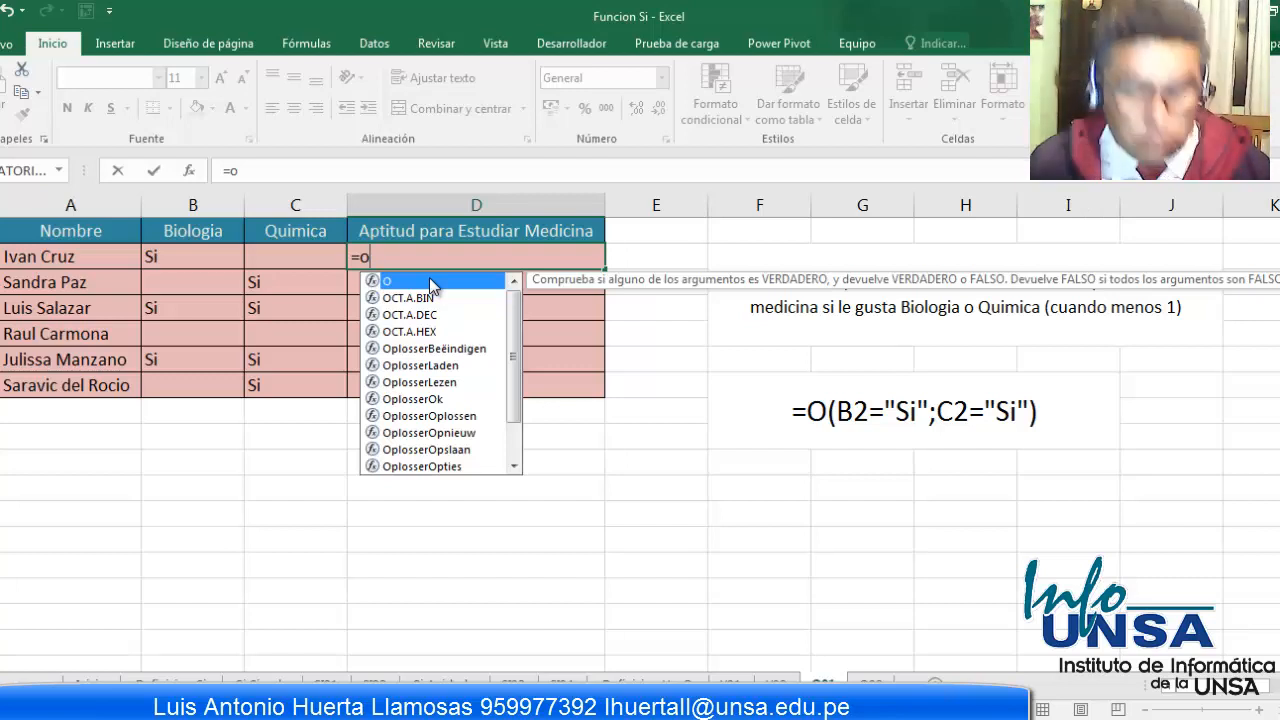
double_click(430, 284)
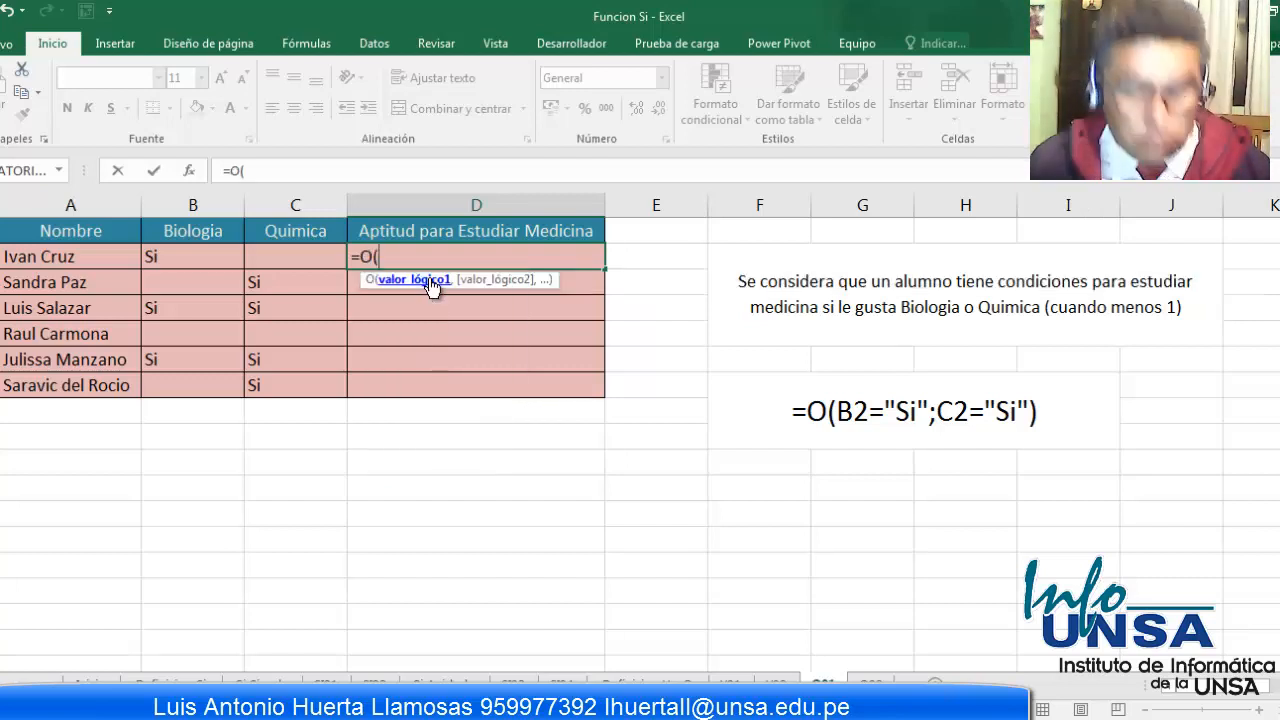
click(182, 252)
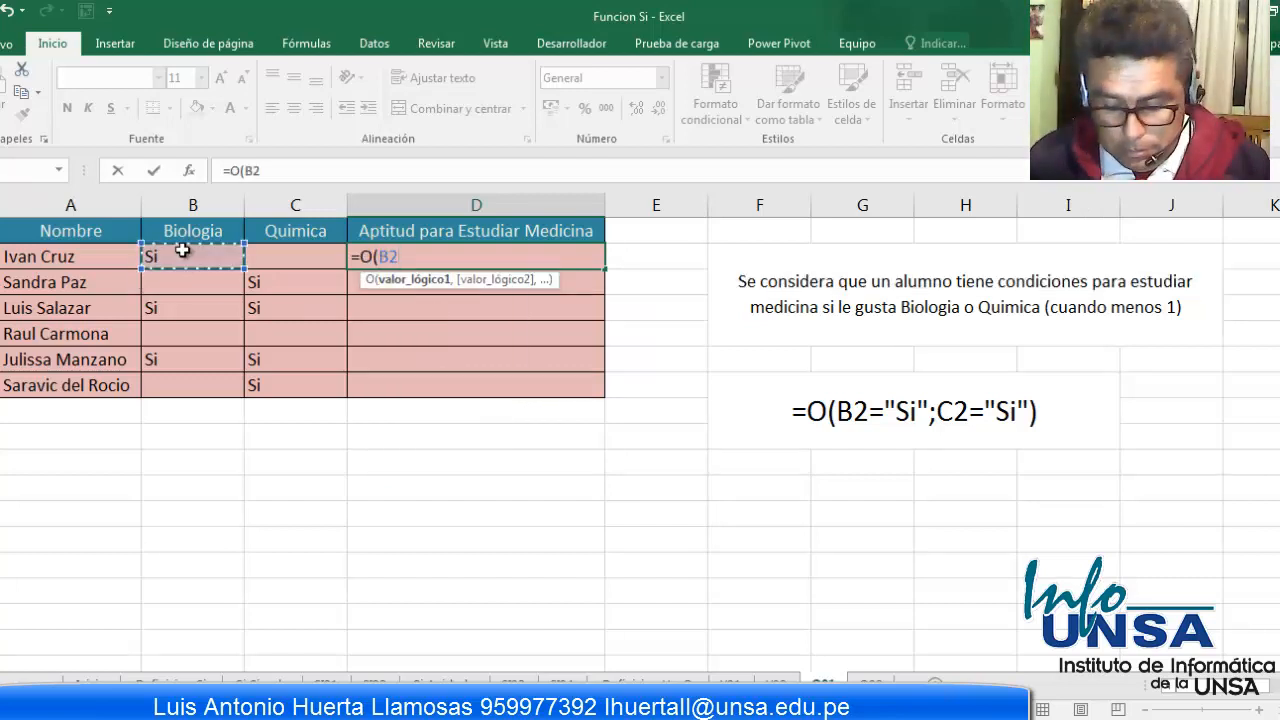
text(=si)
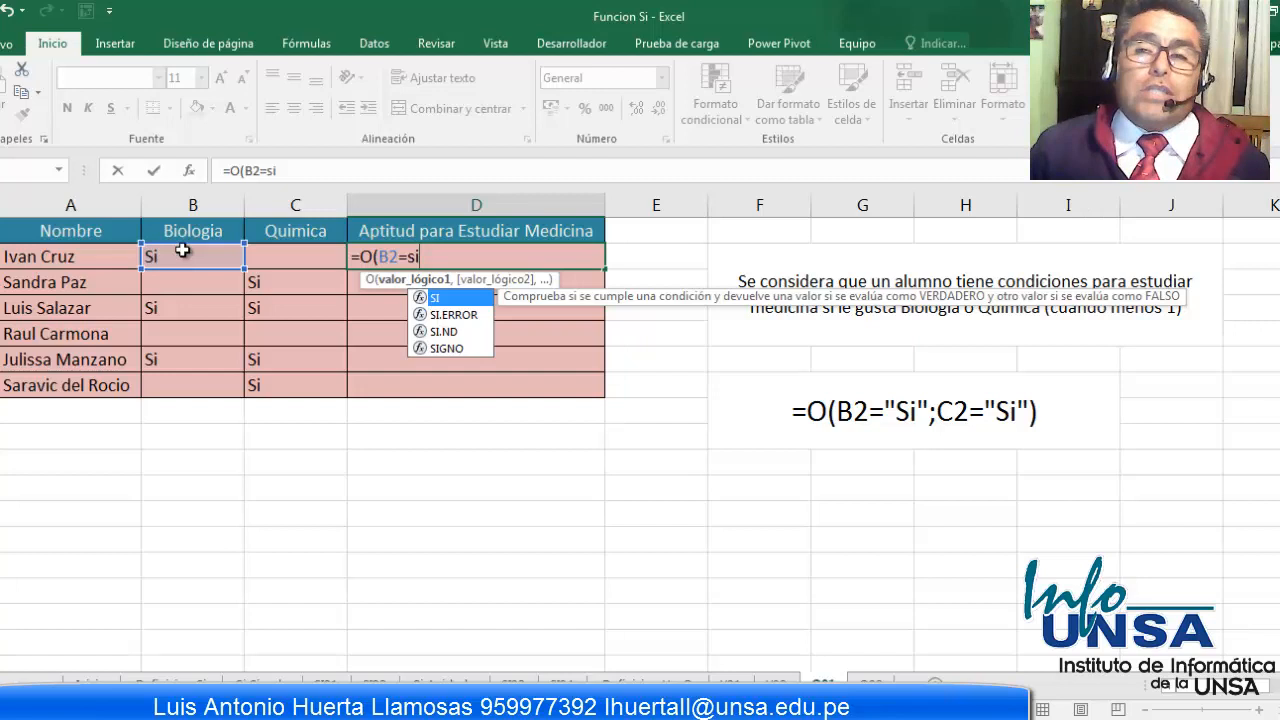
key(BackSpace)
key(BackSpace)
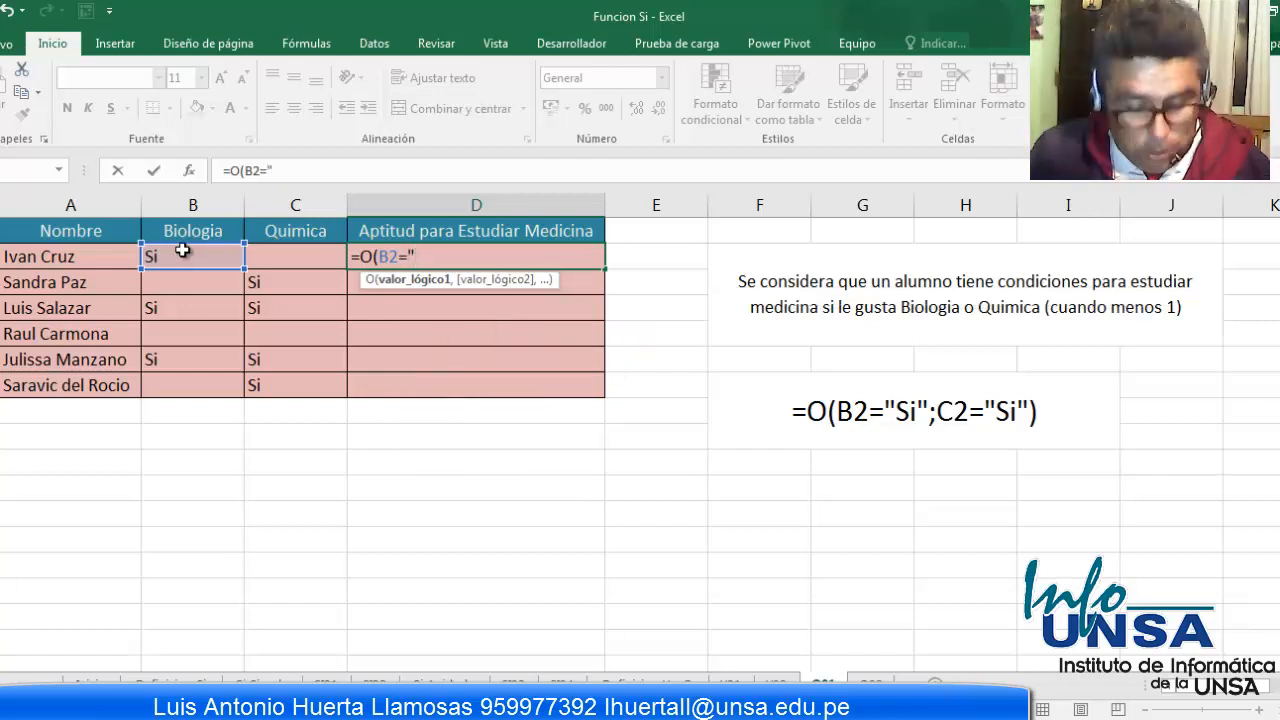
text(si")
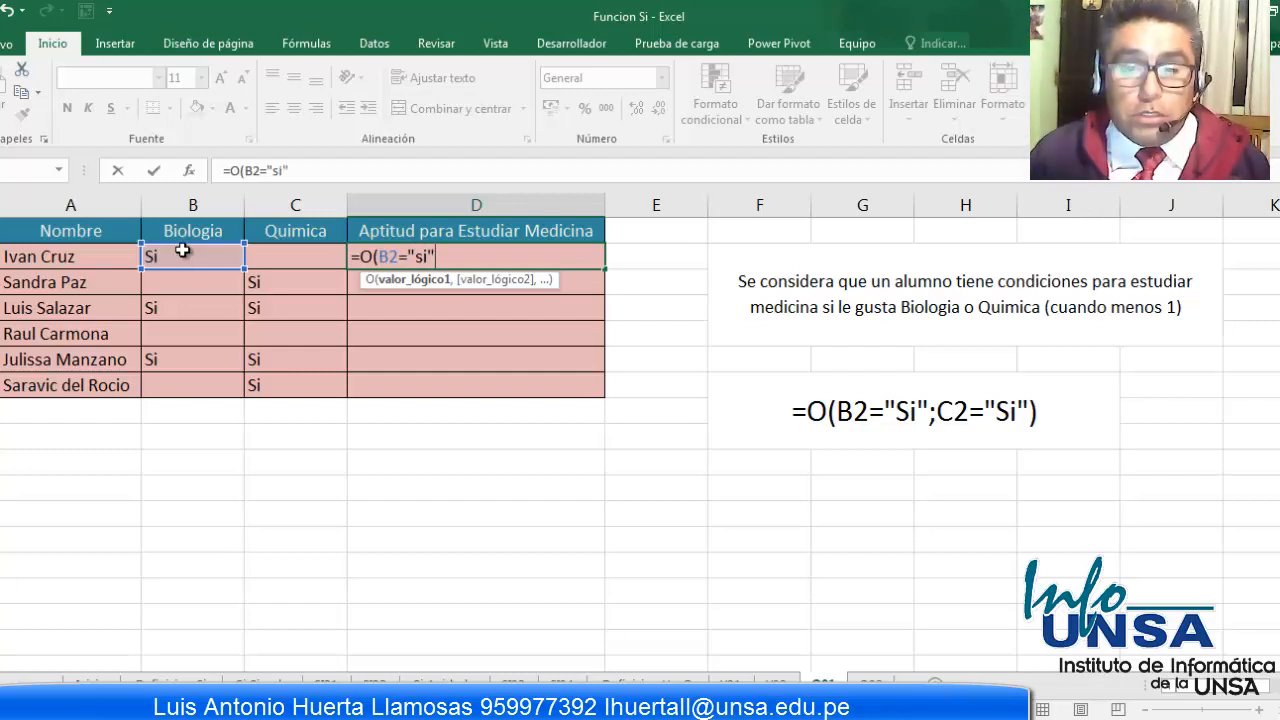
Step: Complete the O formula in D2 with C2="si" as its second condition
text(,)
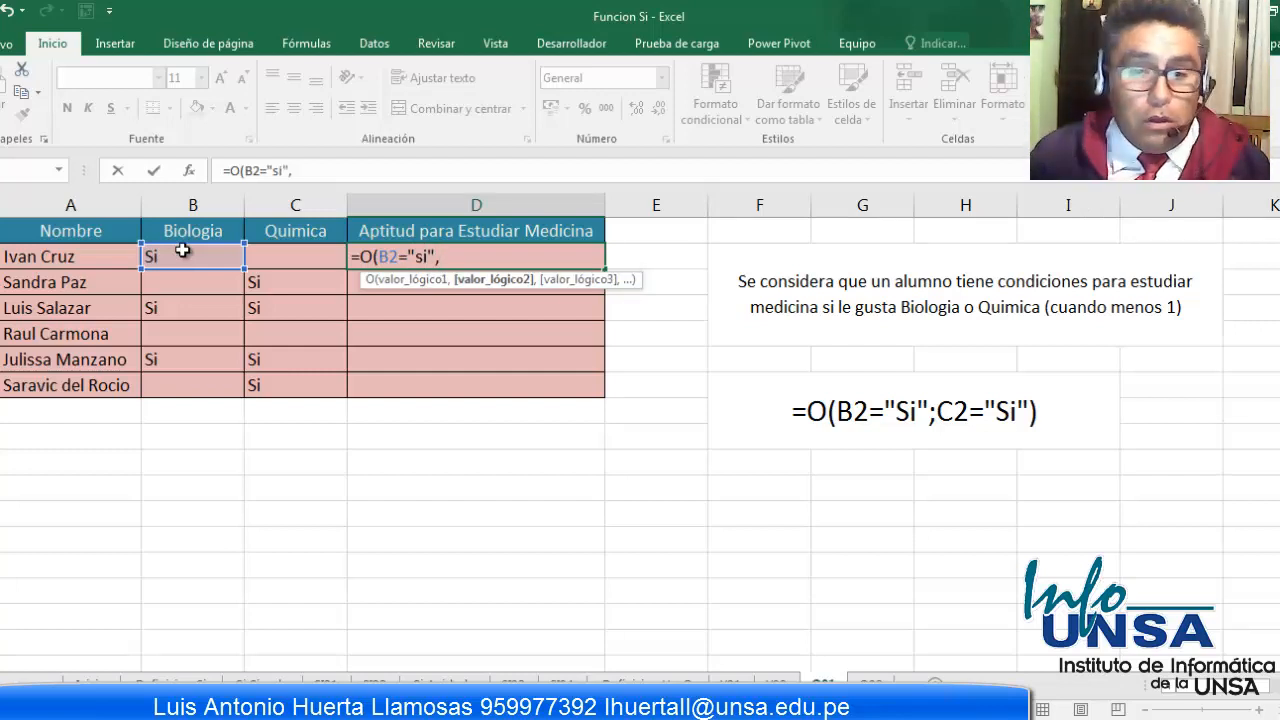
click(280, 256)
text(=)
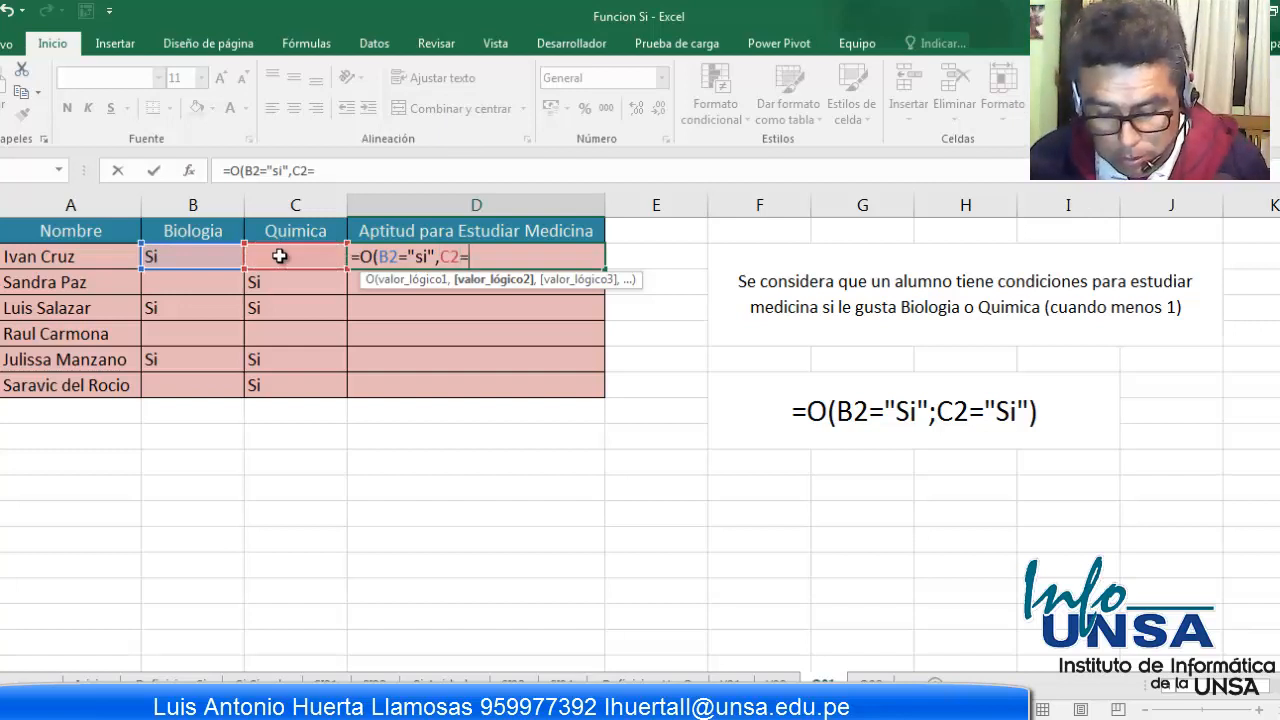
text("si)
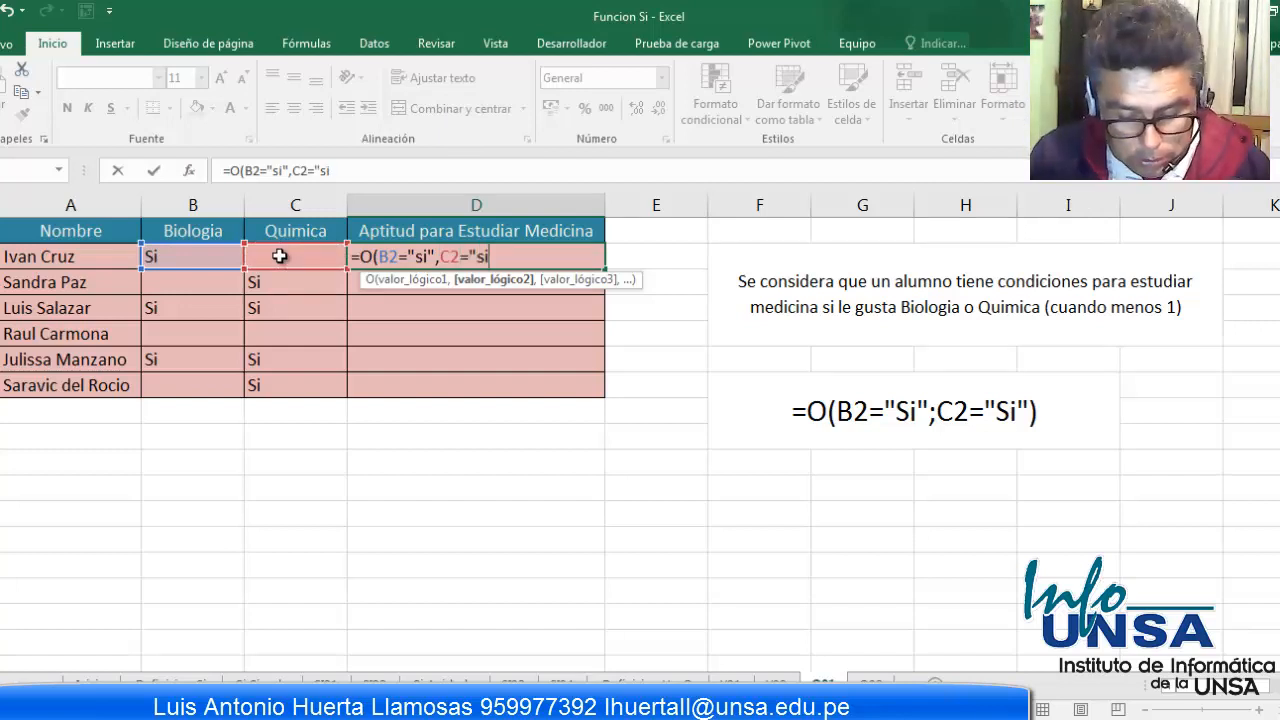
text(")
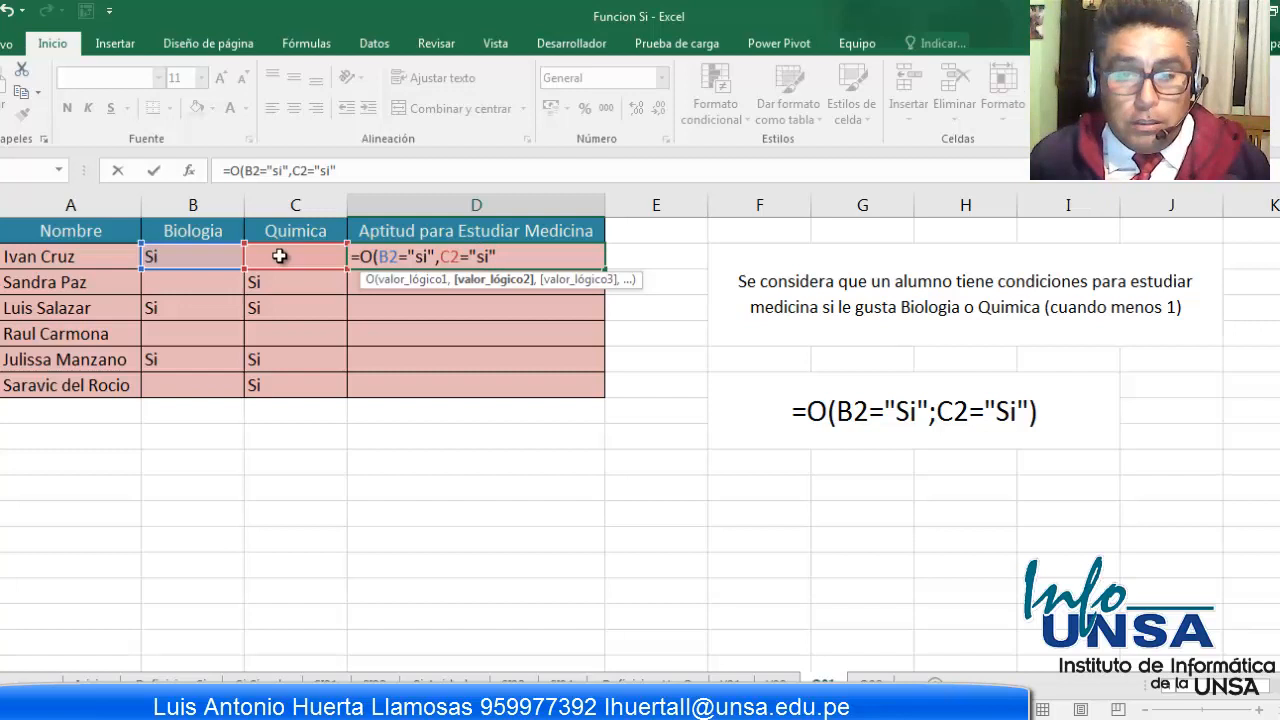
text())
key(Return)
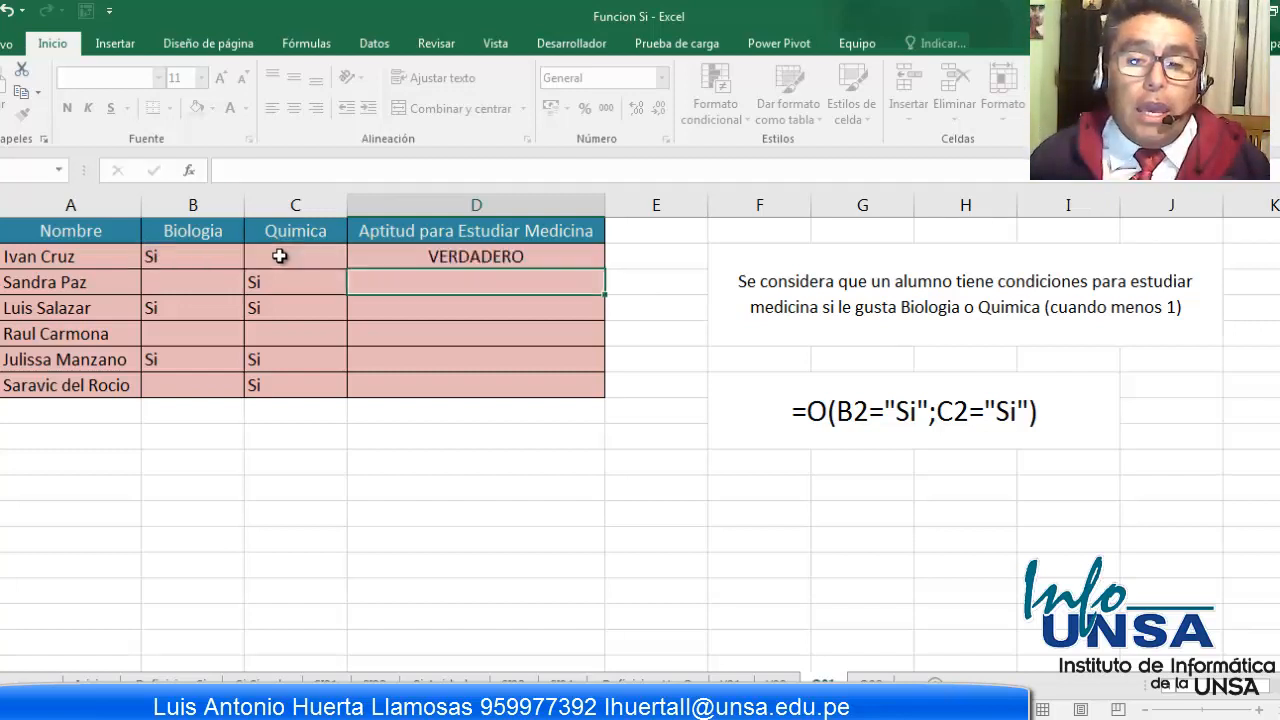
Step: Fill the D2 formula down the Aptitud para Estudiar Medicina column and review the formula in D2
click(371, 254)
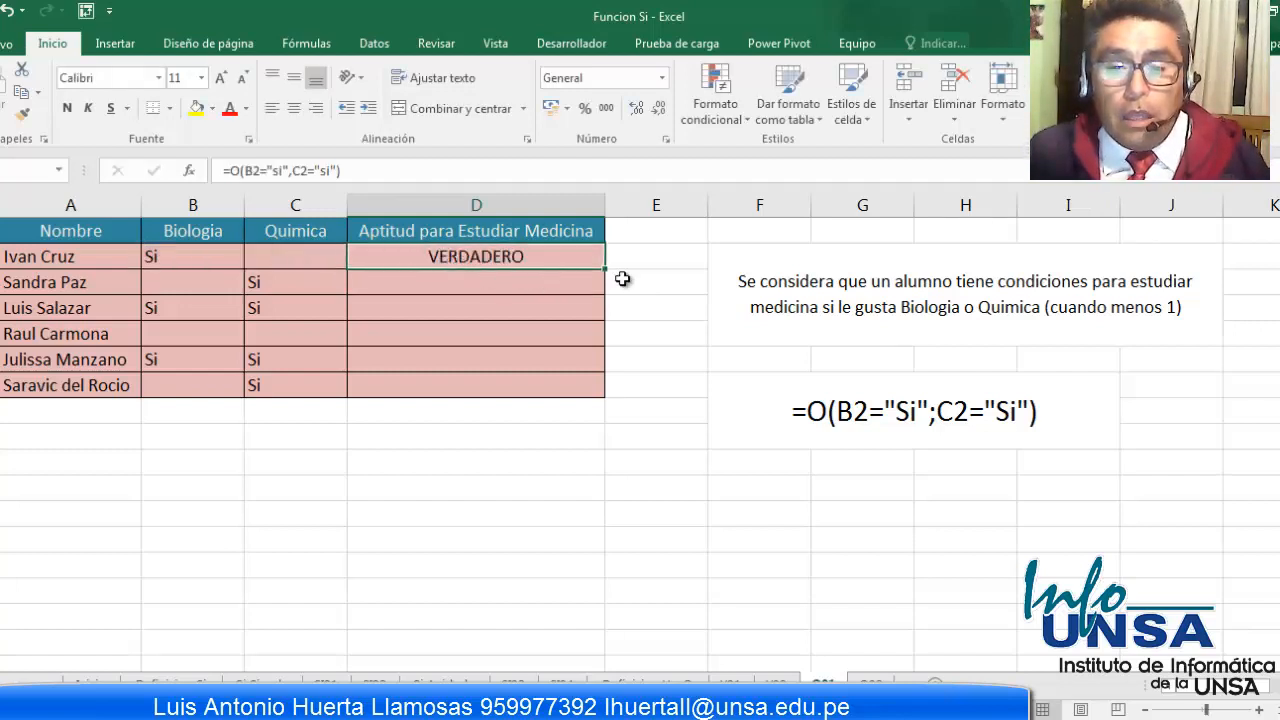
double_click(603, 269)
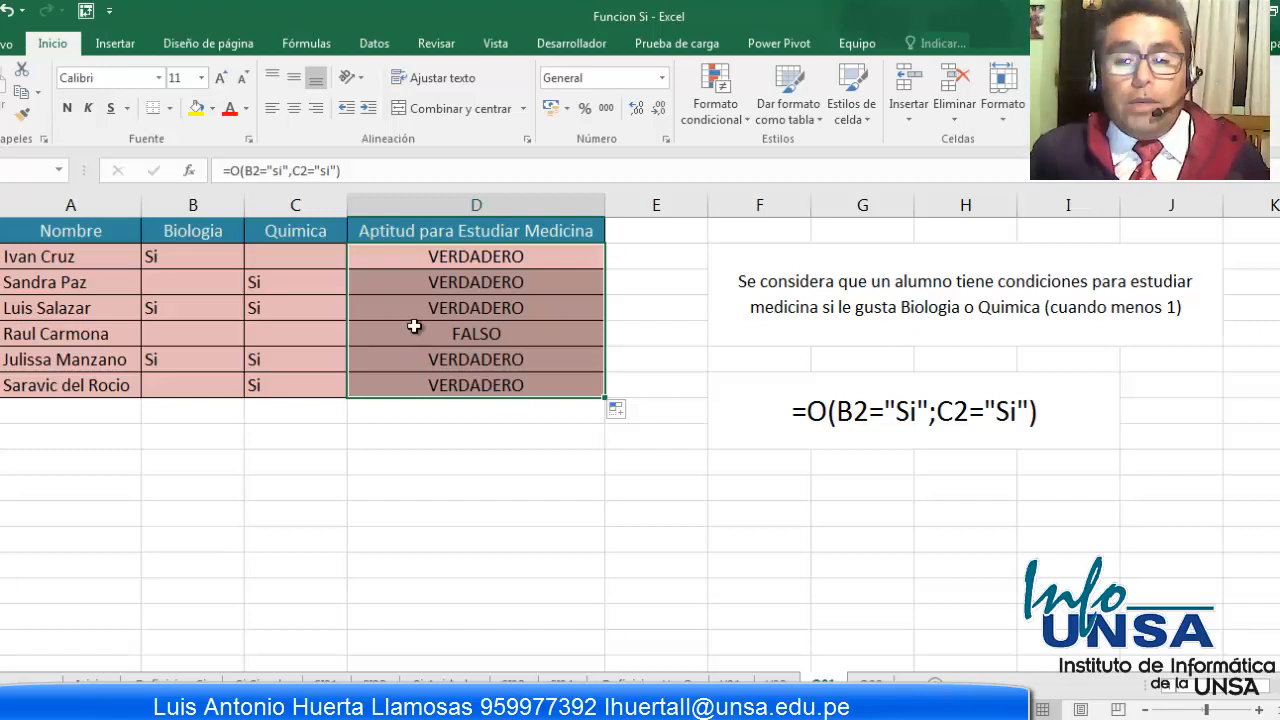
double_click(437, 256)
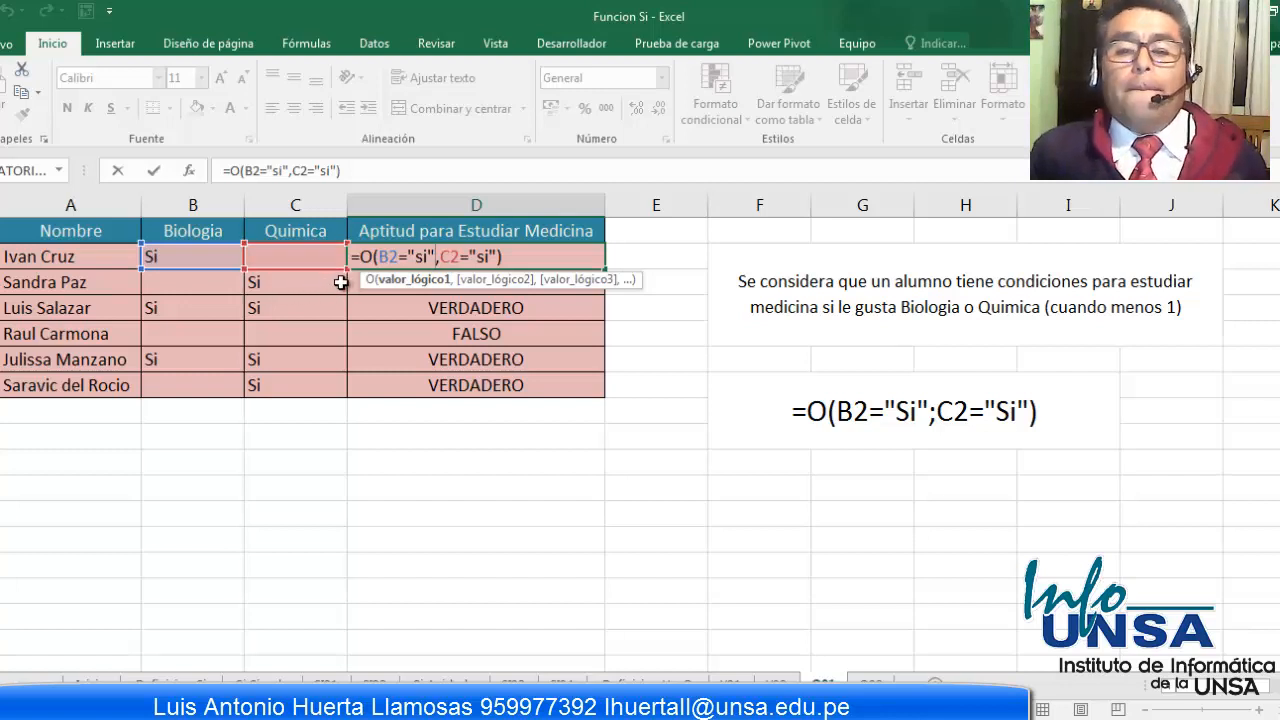
key(Return)
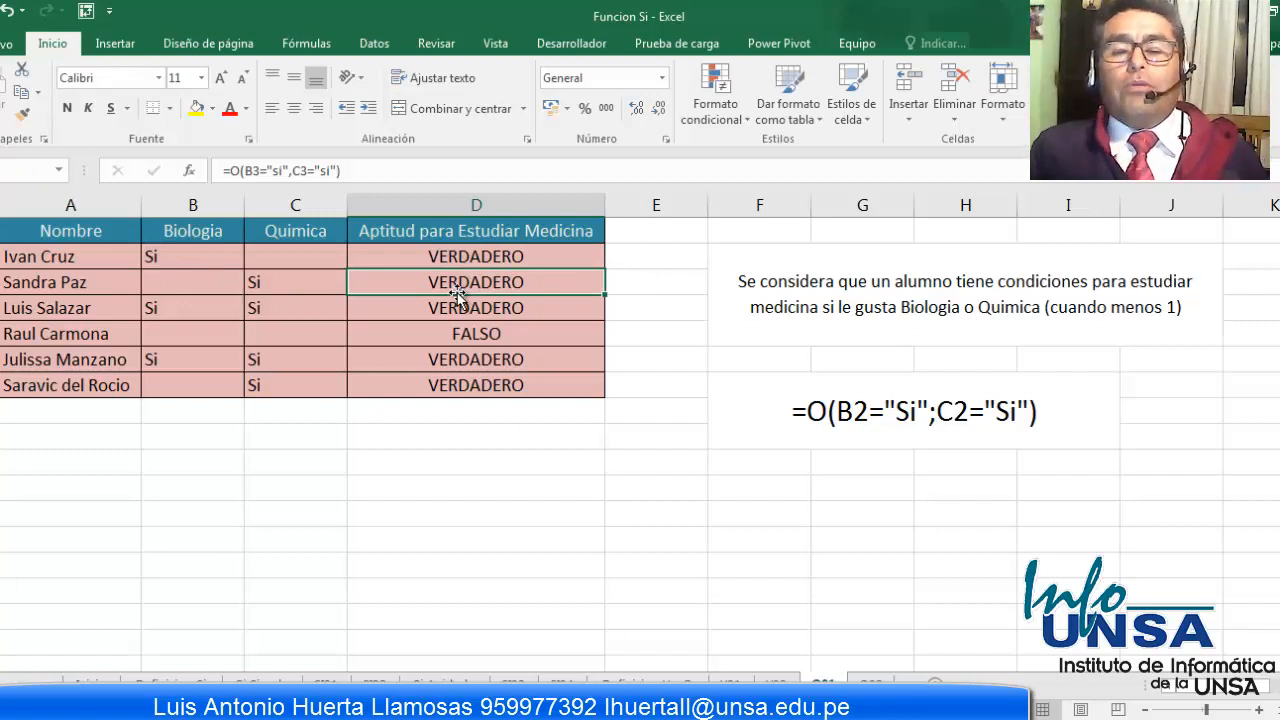
Step: Open the SI with O exercise sheet on stadium passes and enlarge it so the Cargo and Pases table and the rule are readable
click(871, 683)
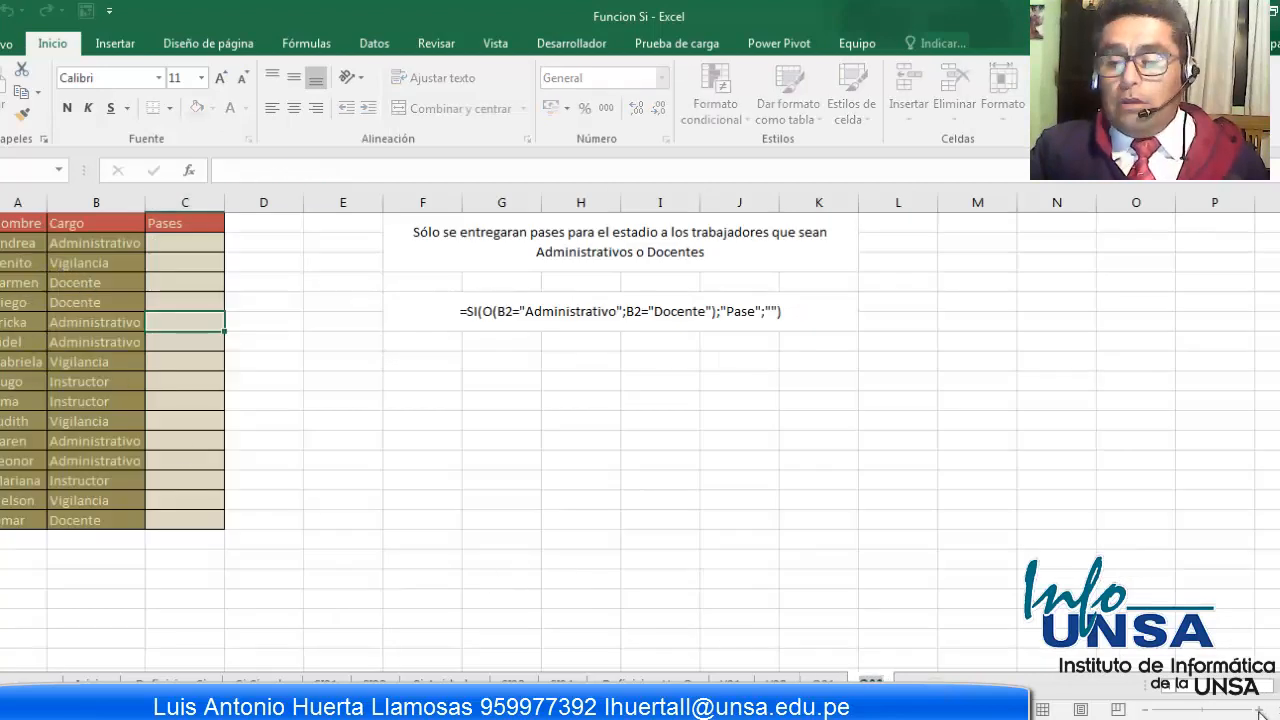
click(1012, 522)
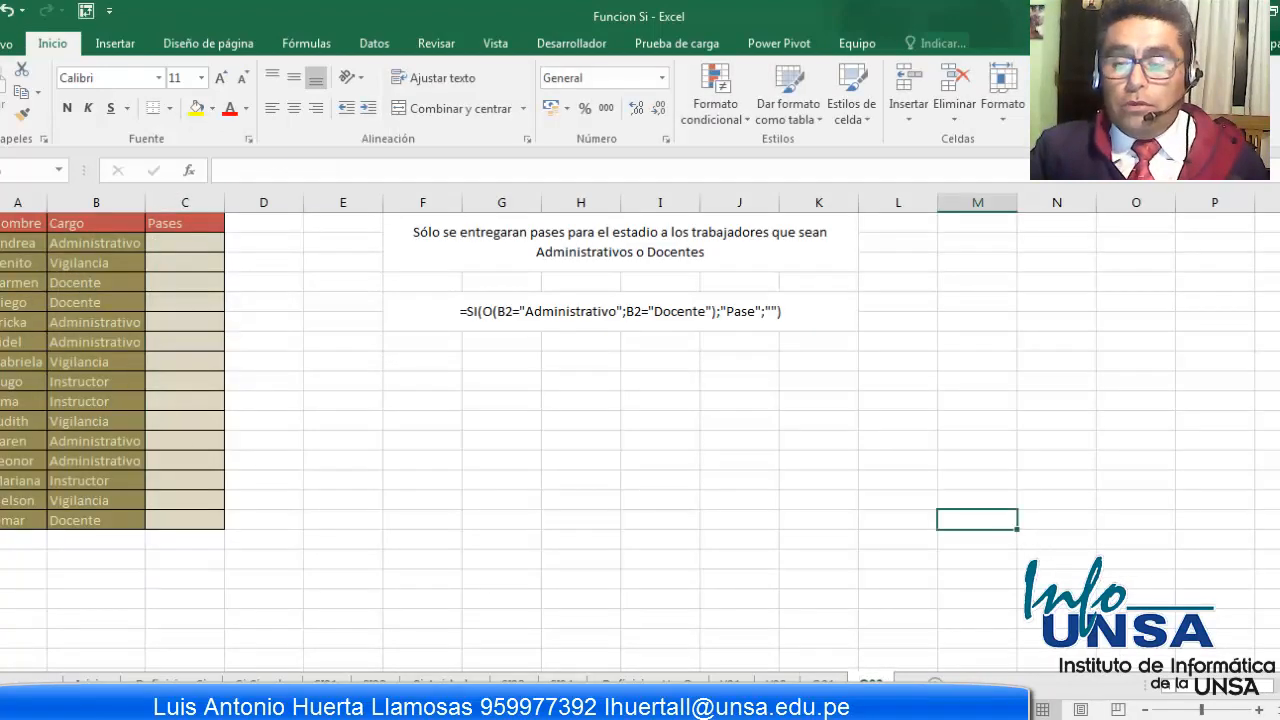
click(1258, 711)
click(1258, 711)
click(1258, 711)
click(1258, 711)
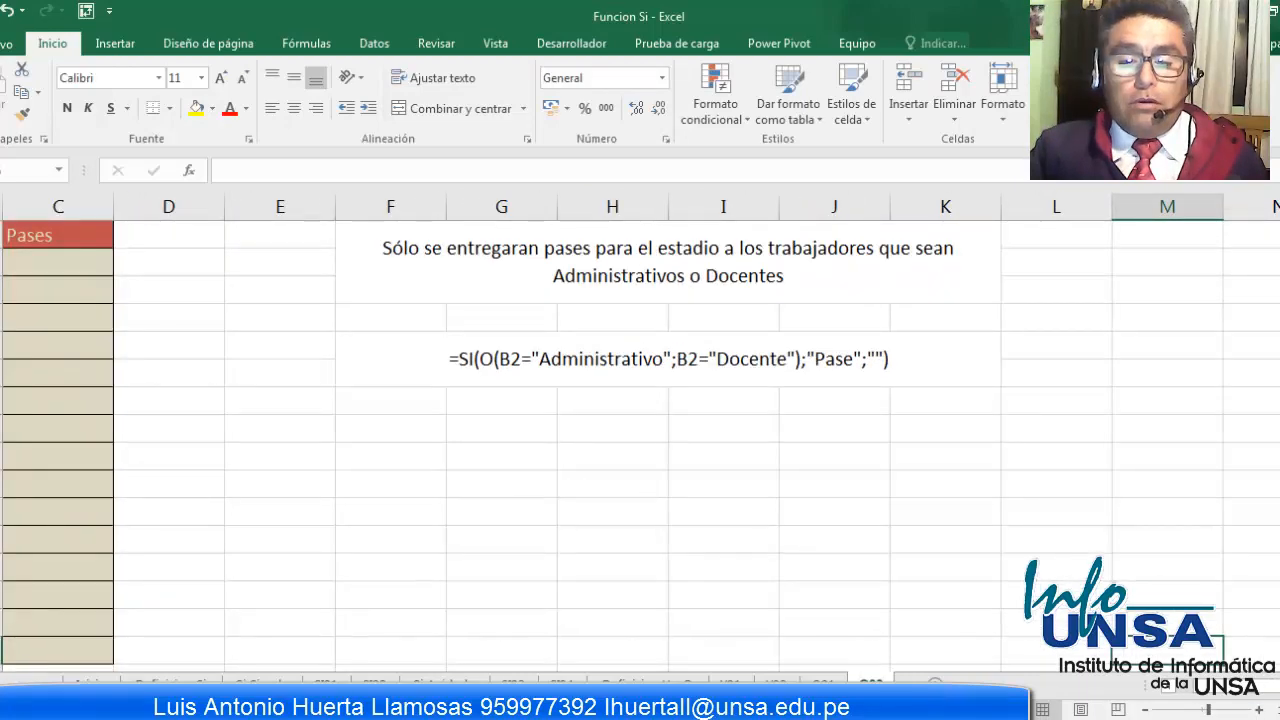
click(1166, 689)
click(1166, 689)
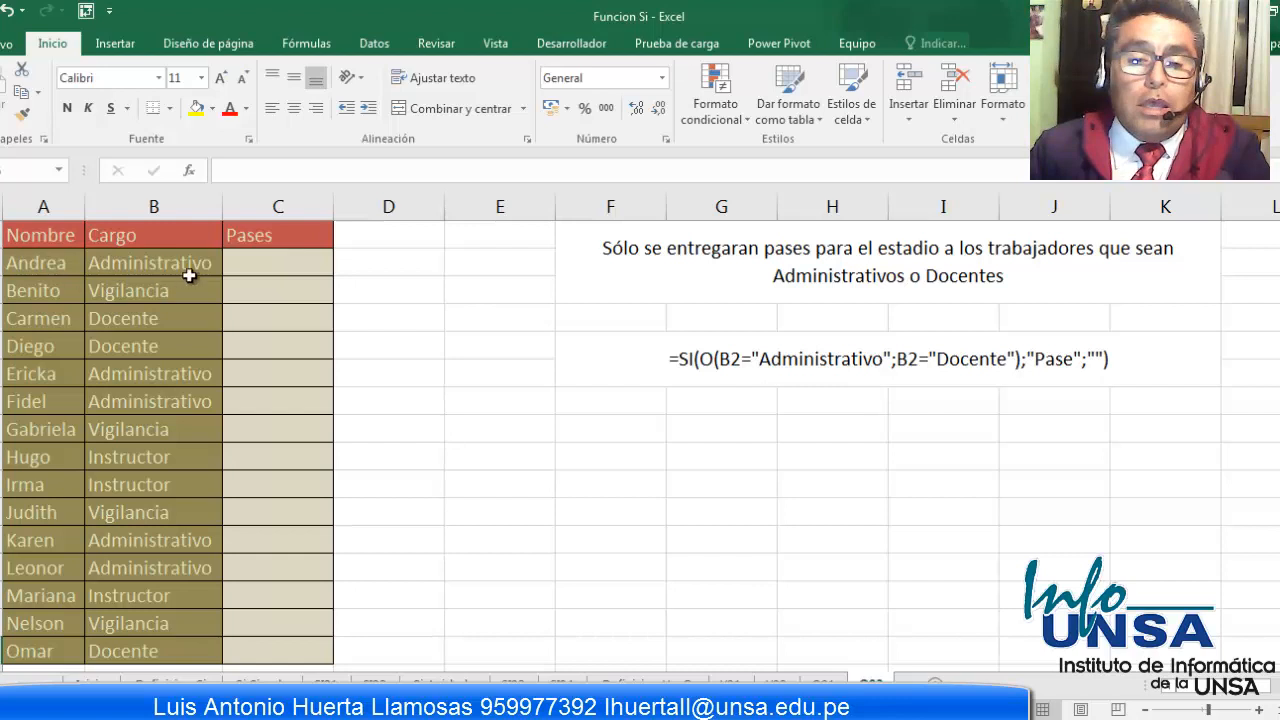
Step: Start a SI formula in C2, under Pases, that compares B2 with the absolute reference $B$2
click(263, 266)
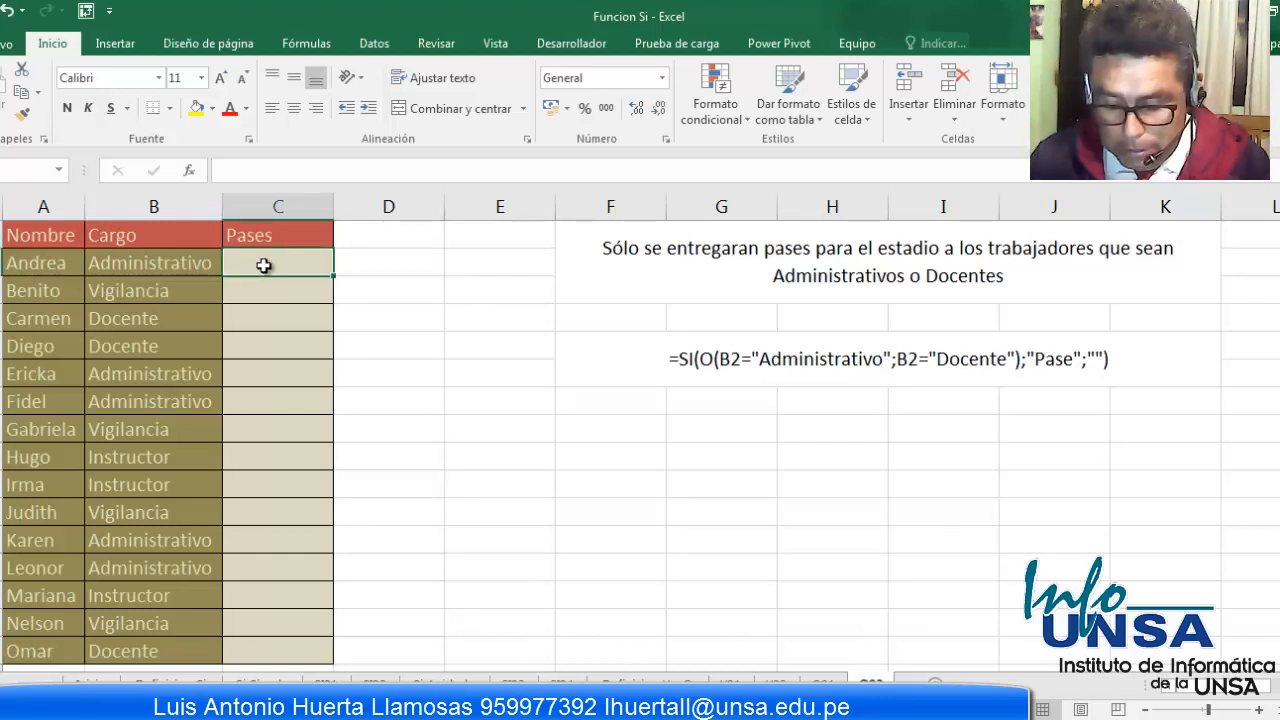
text(=)
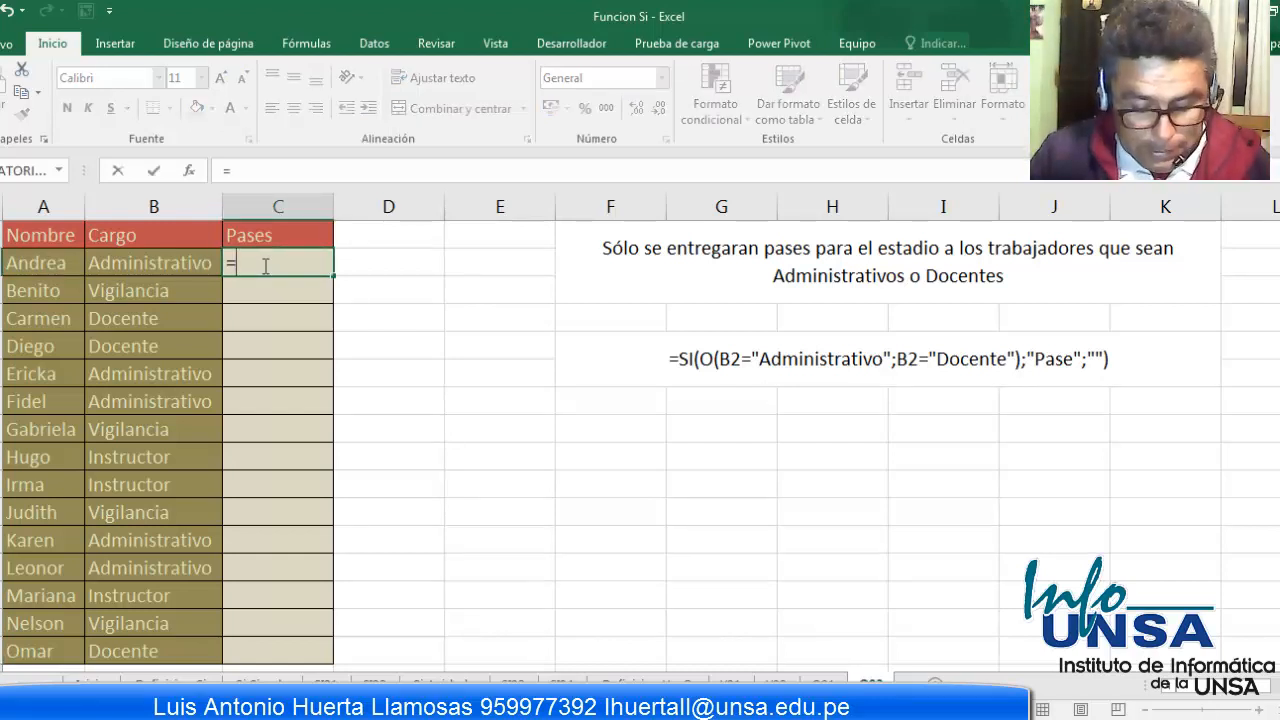
text(si)
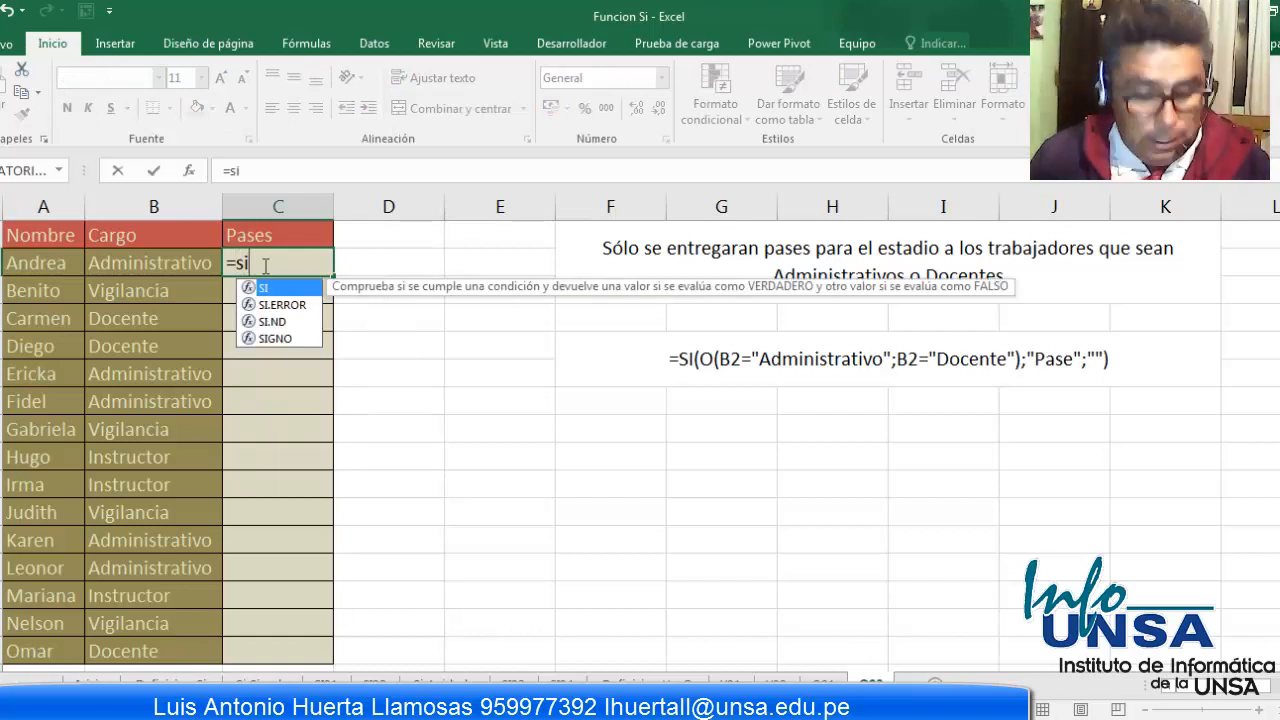
key(Tab)
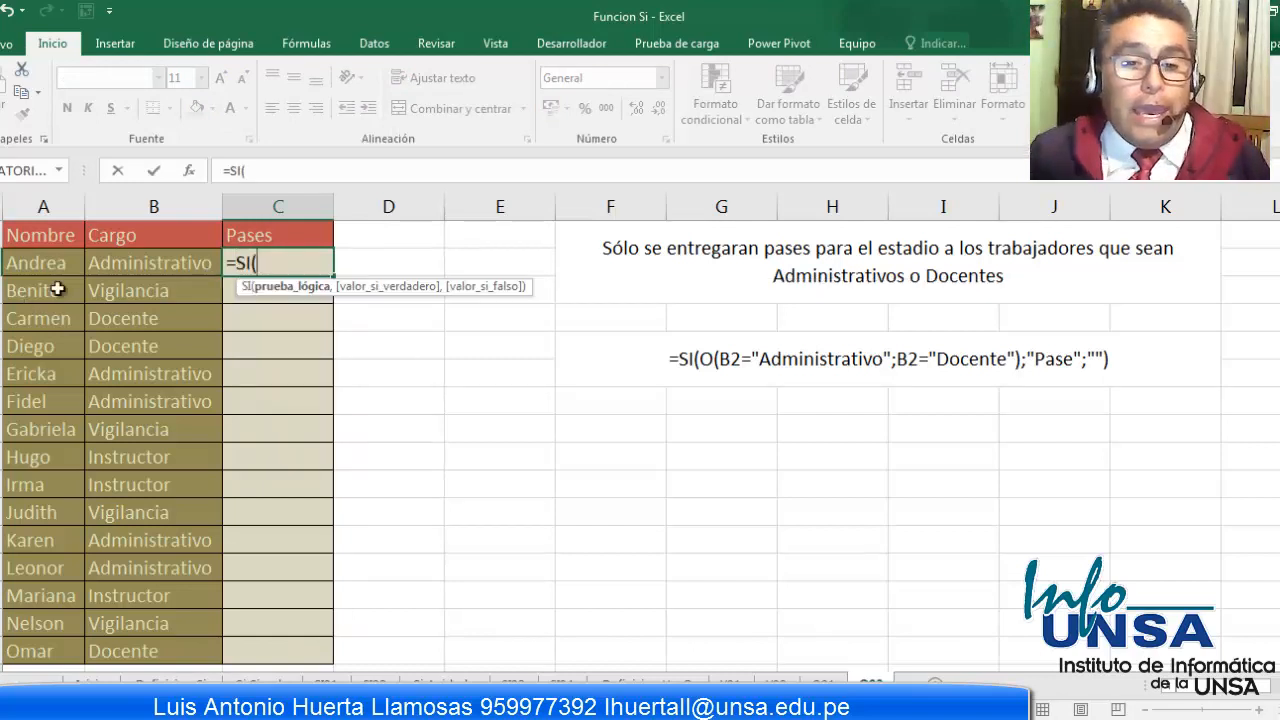
click(128, 264)
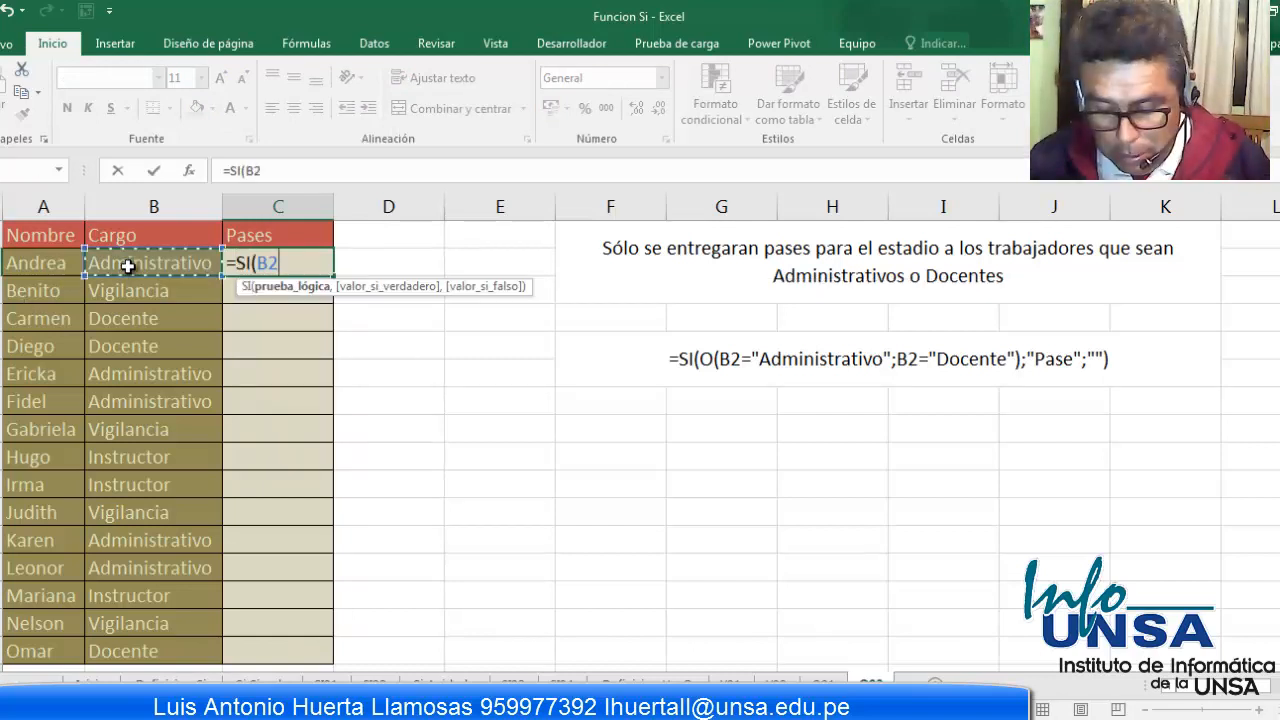
text(=)
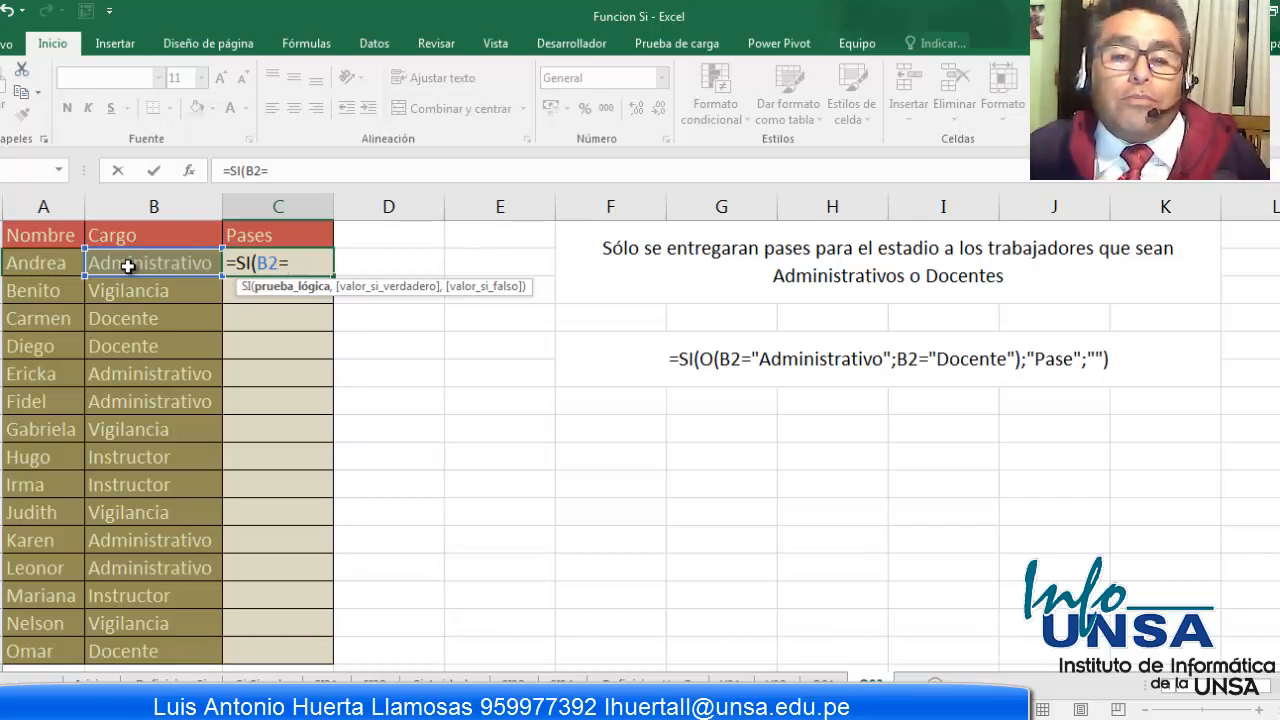
click(128, 265)
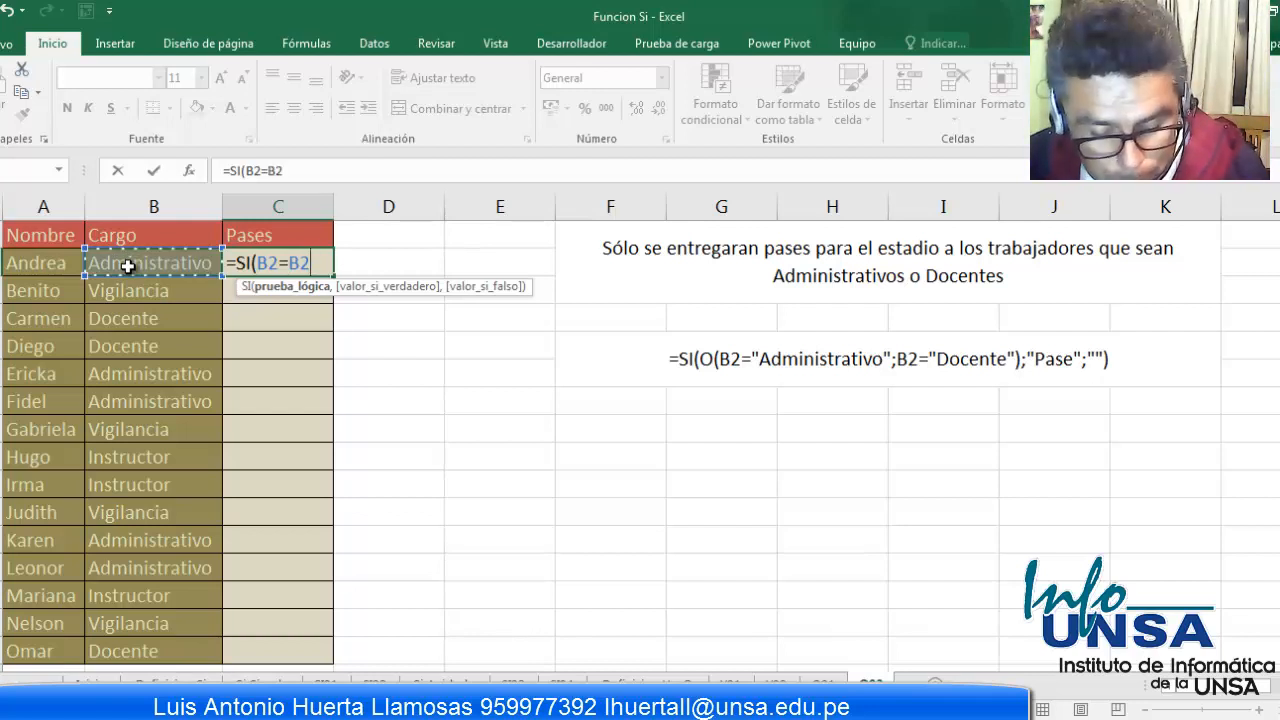
key(F4)
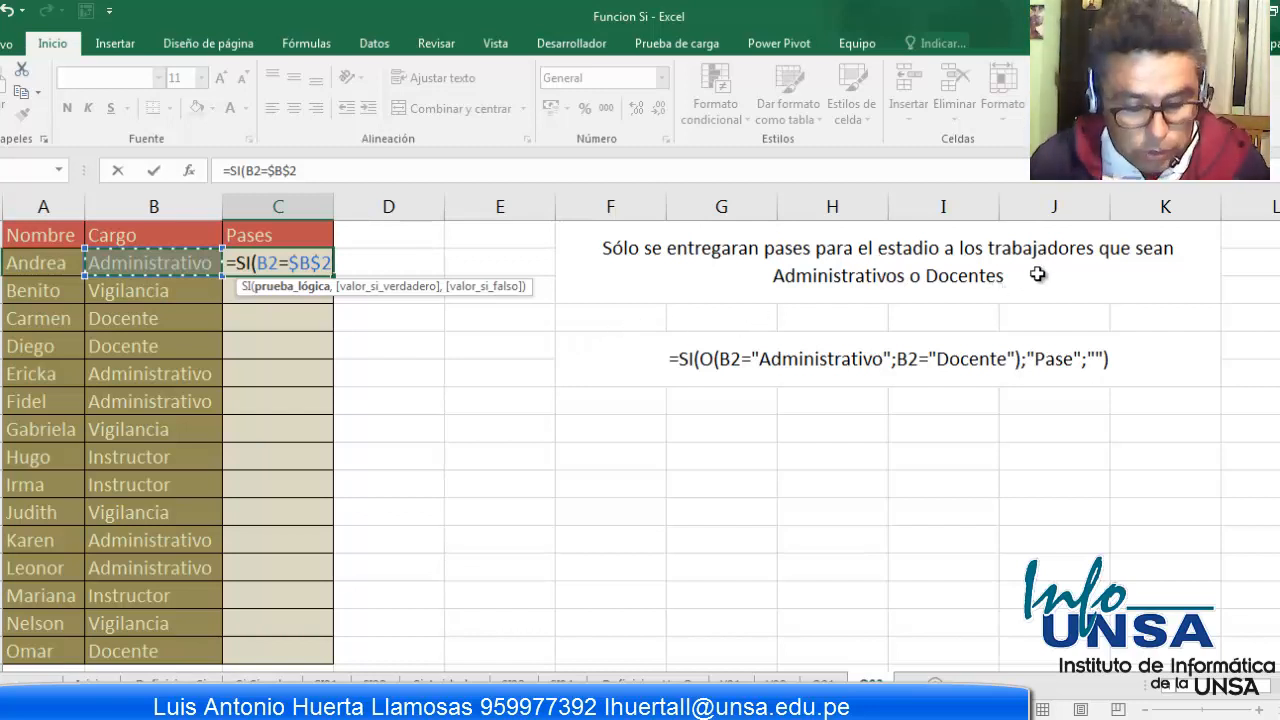
Step: Nest an O function inside the SI formula, opening it directly before the B2=$B$2 condition
key(Left)
key(Left)
key(Left)
key(Left)
key(Left)
key(Left)
key(Left)
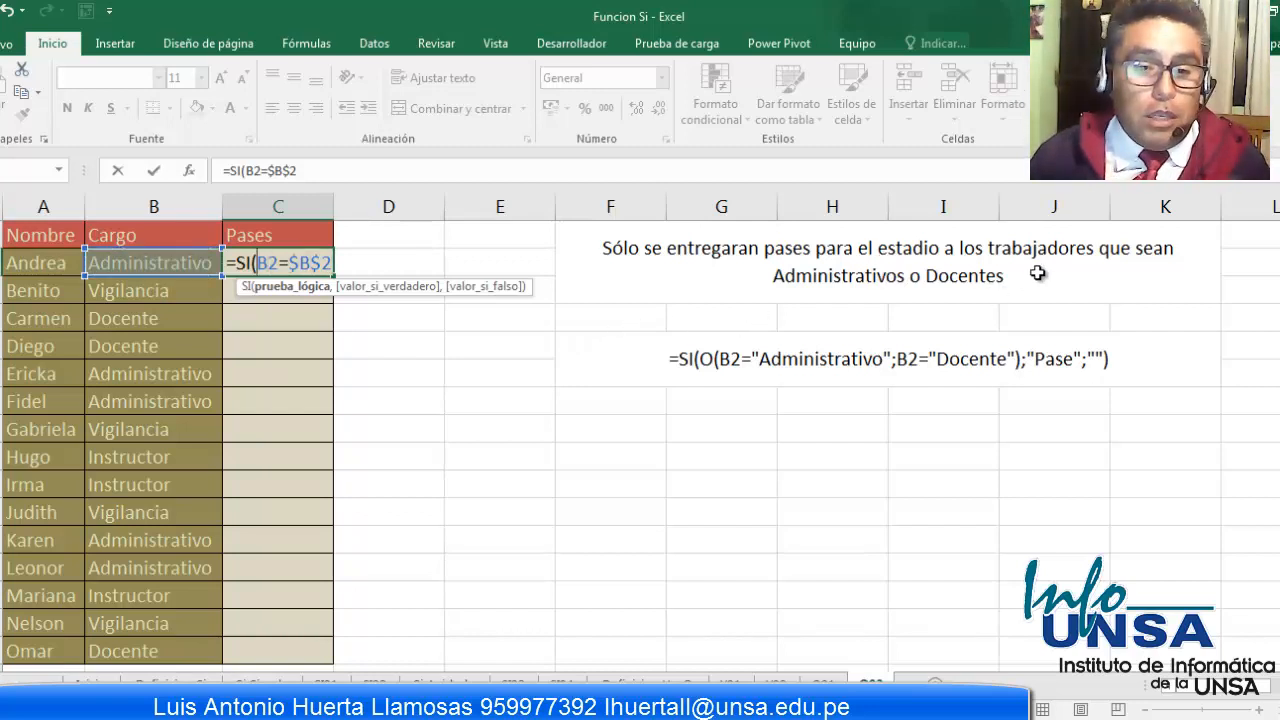
text(O()
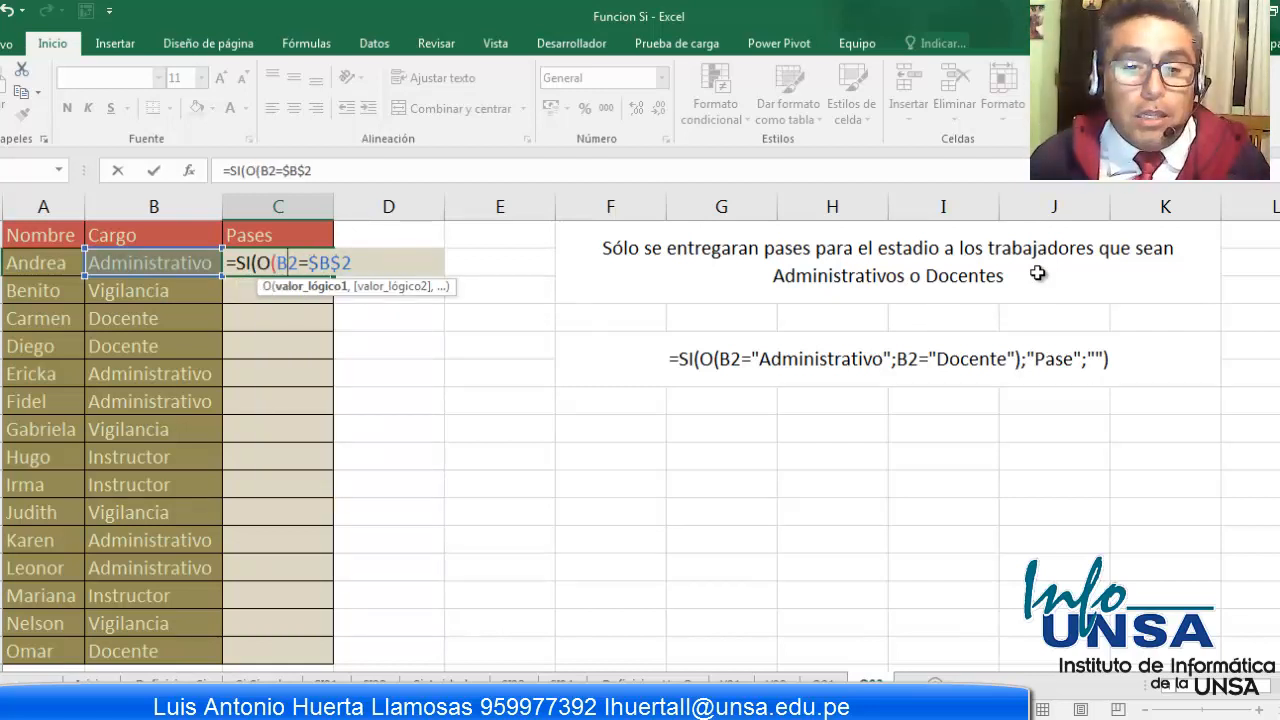
Step: Add B2=$B$4 as the second condition of the O function and close its parenthesis
key(Right)
key(Right)
key(Right)
key(Right)
key(Right)
key(Right)
key(Right)
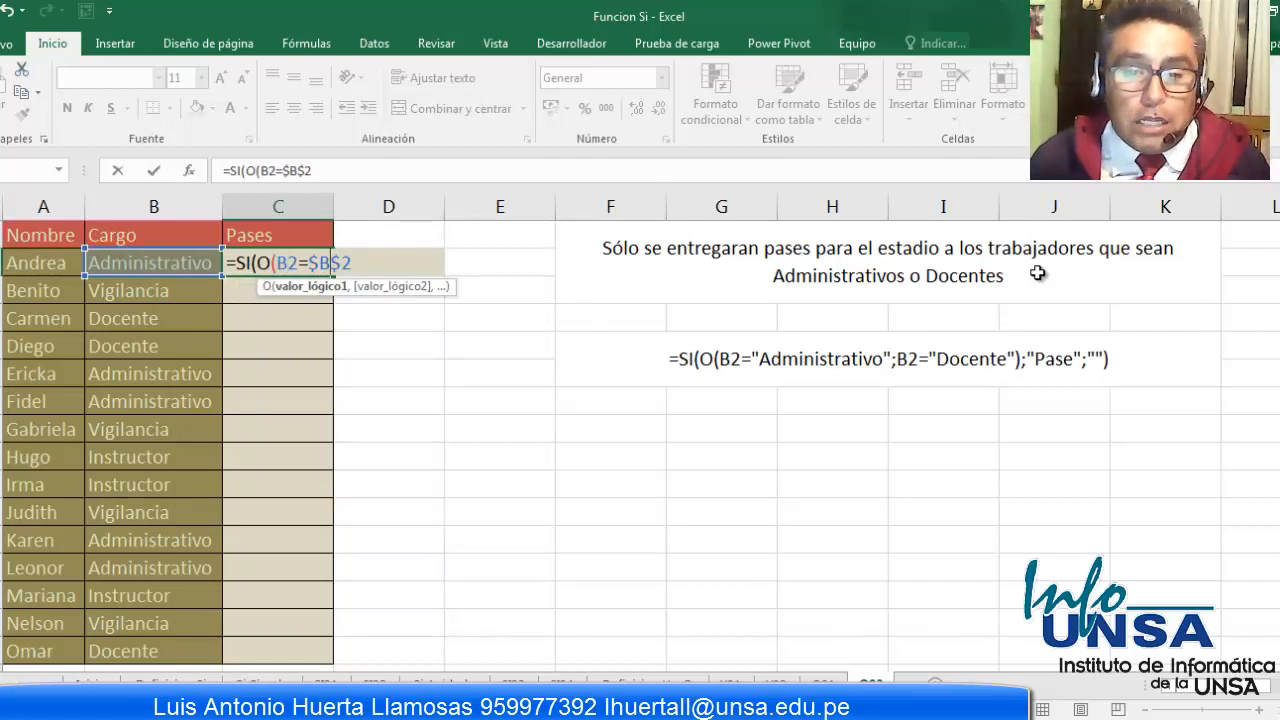
text(,)
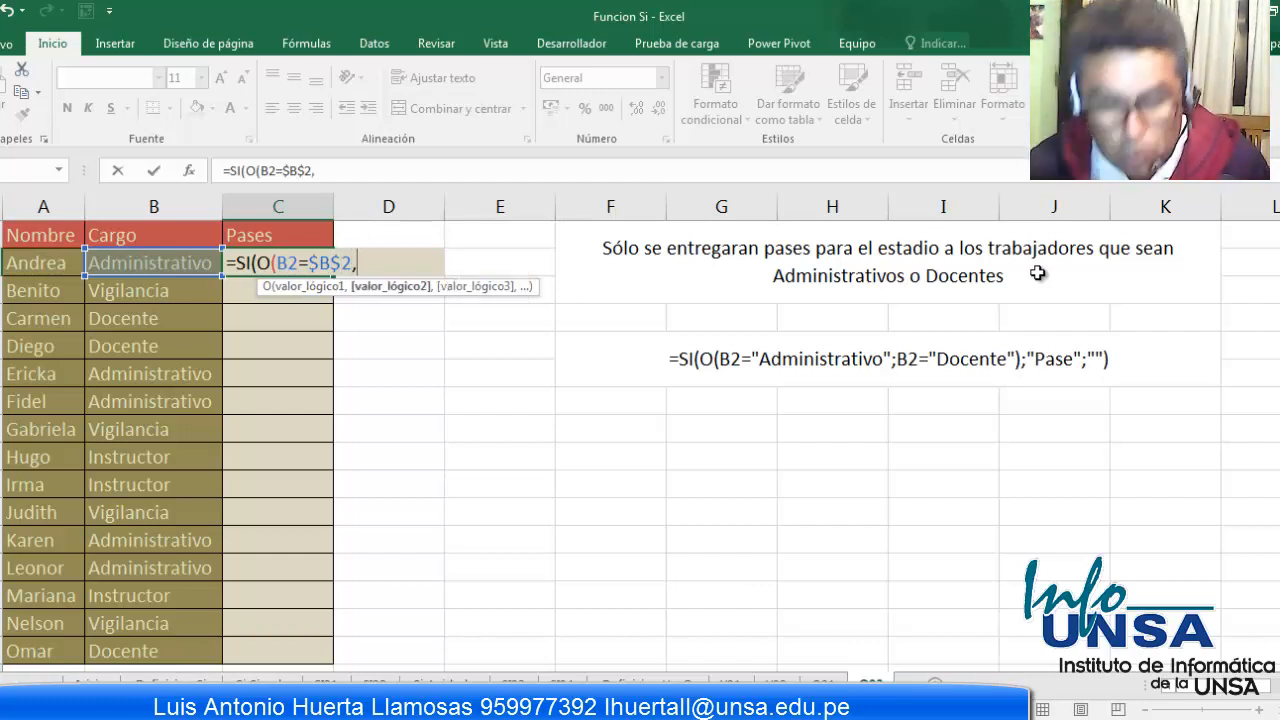
click(107, 263)
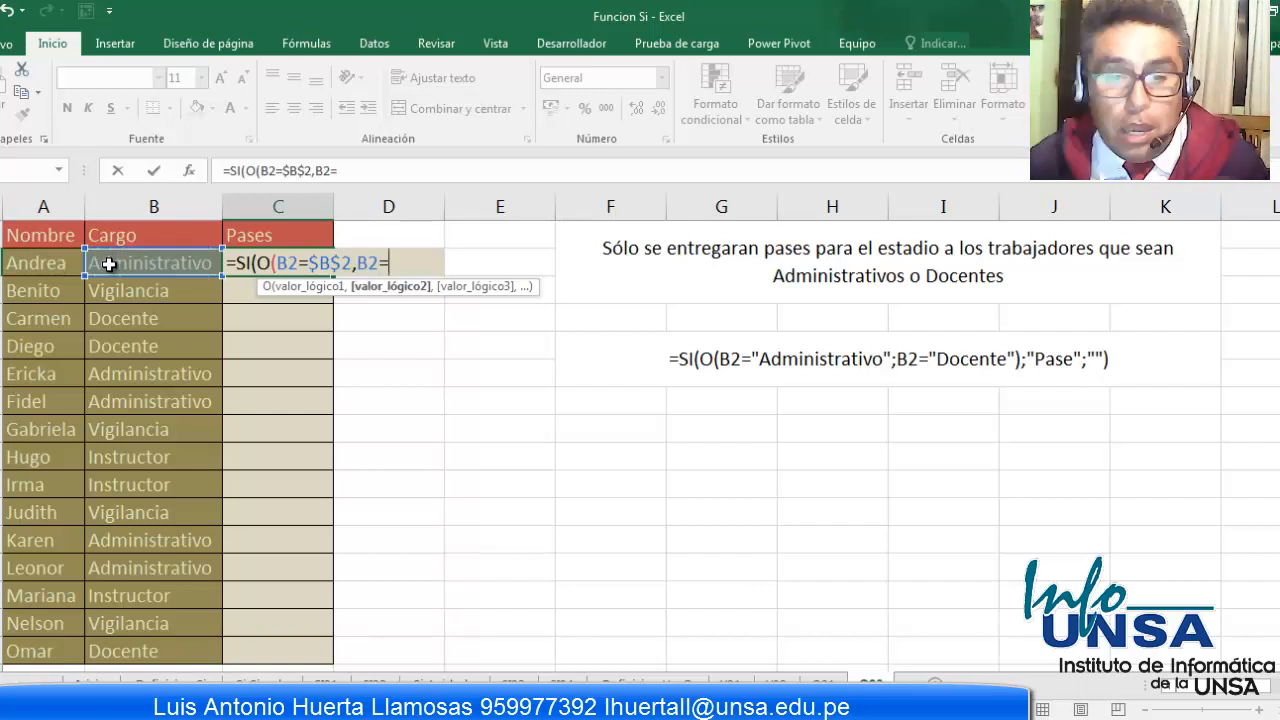
text(=)
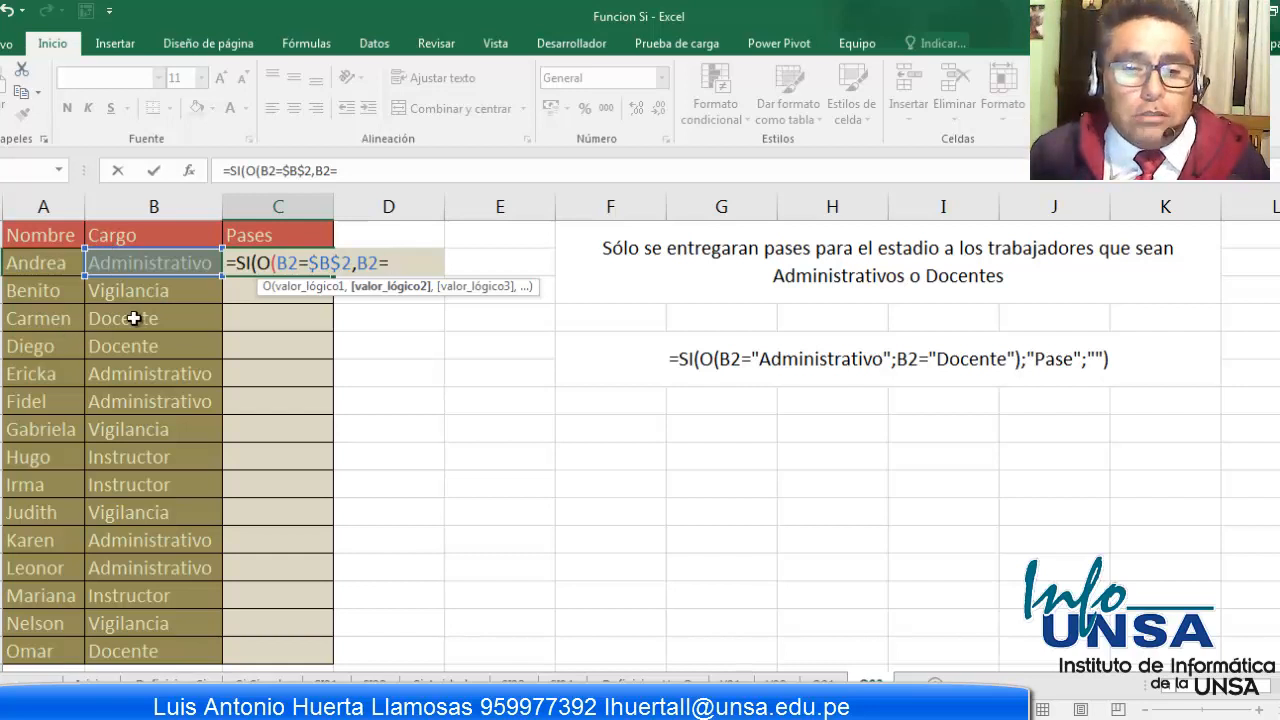
click(133, 318)
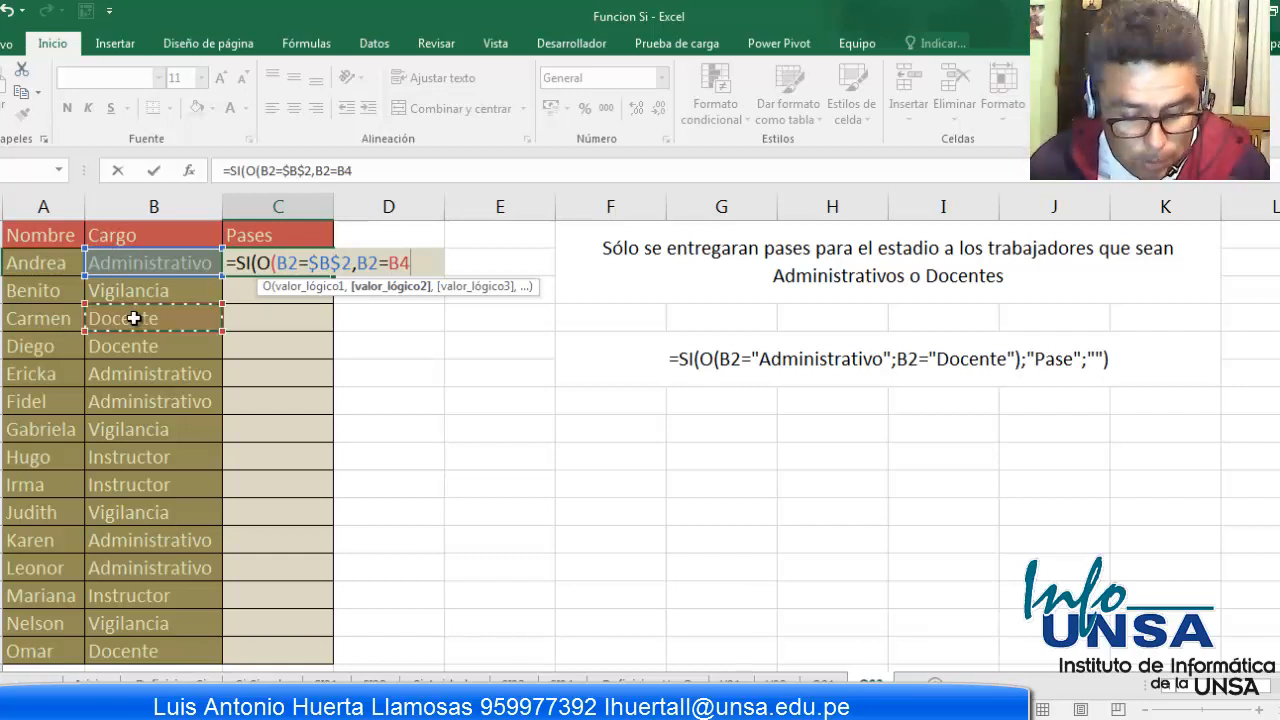
key(F4)
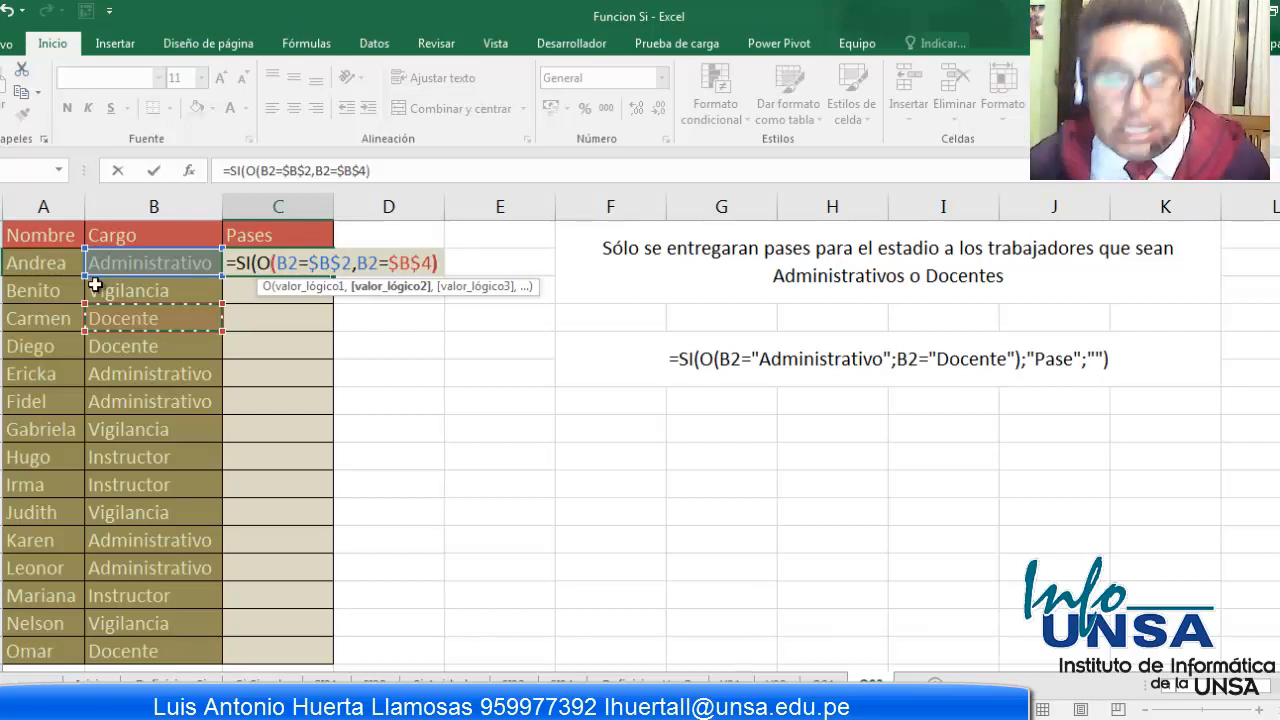
text())
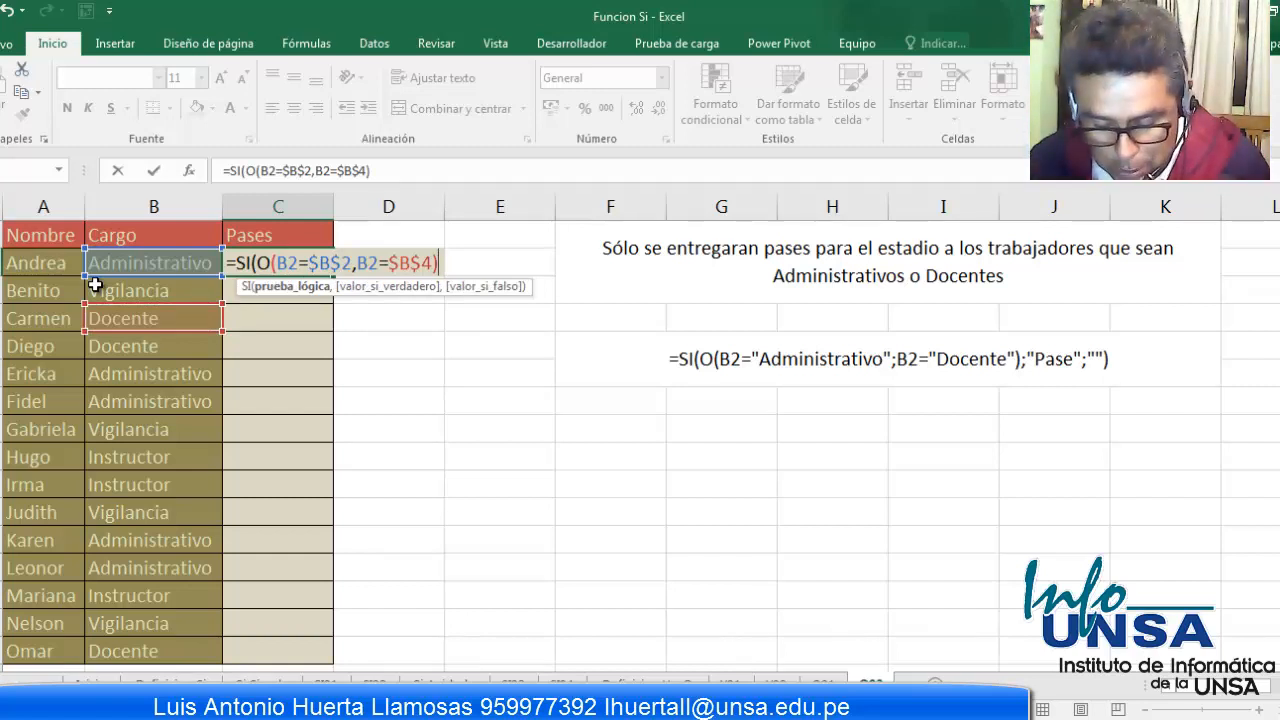
Step: Complete the SI formula in C2 with "pase" if true and "" if false, and copy it down the Pases column to the last worker
text(,)
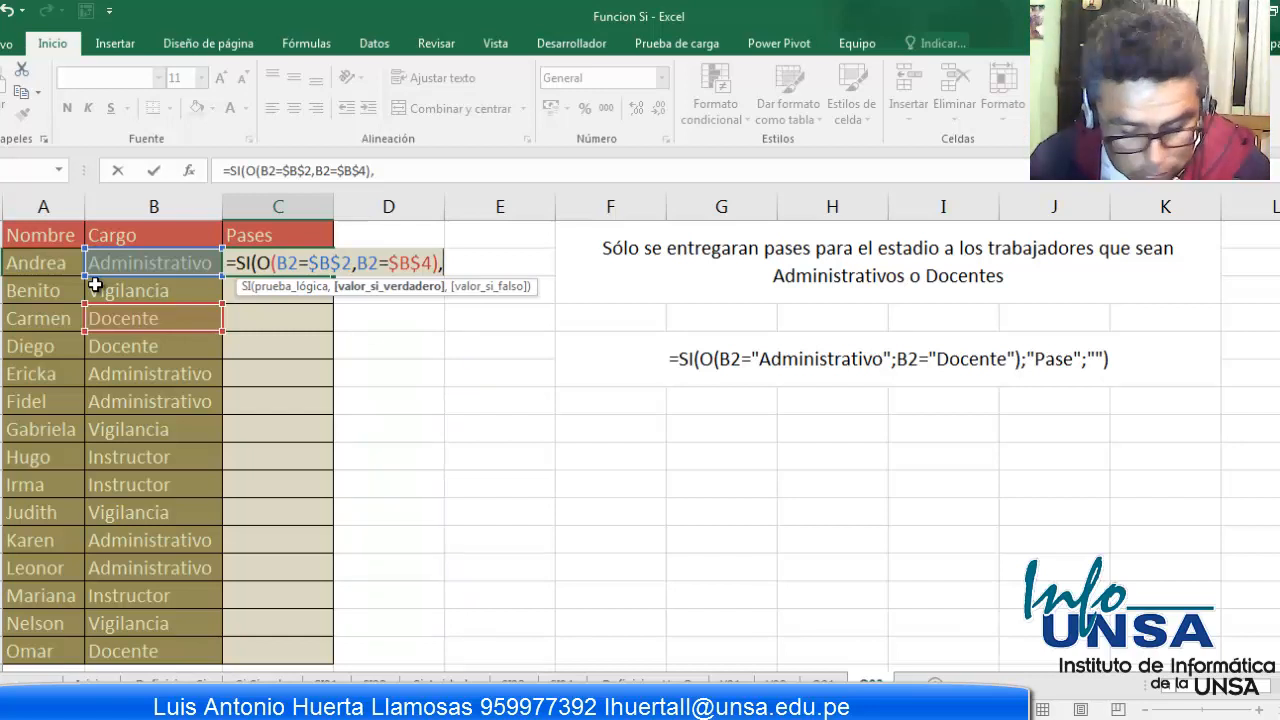
text("pase)
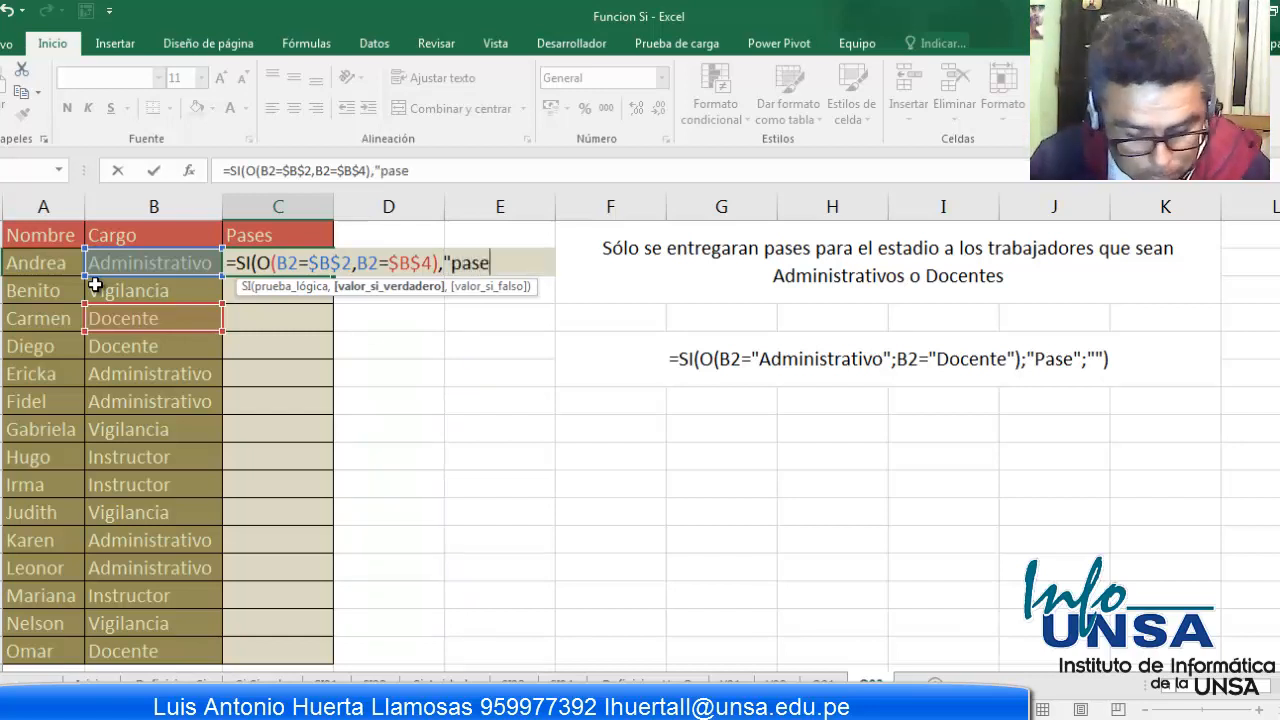
text(")
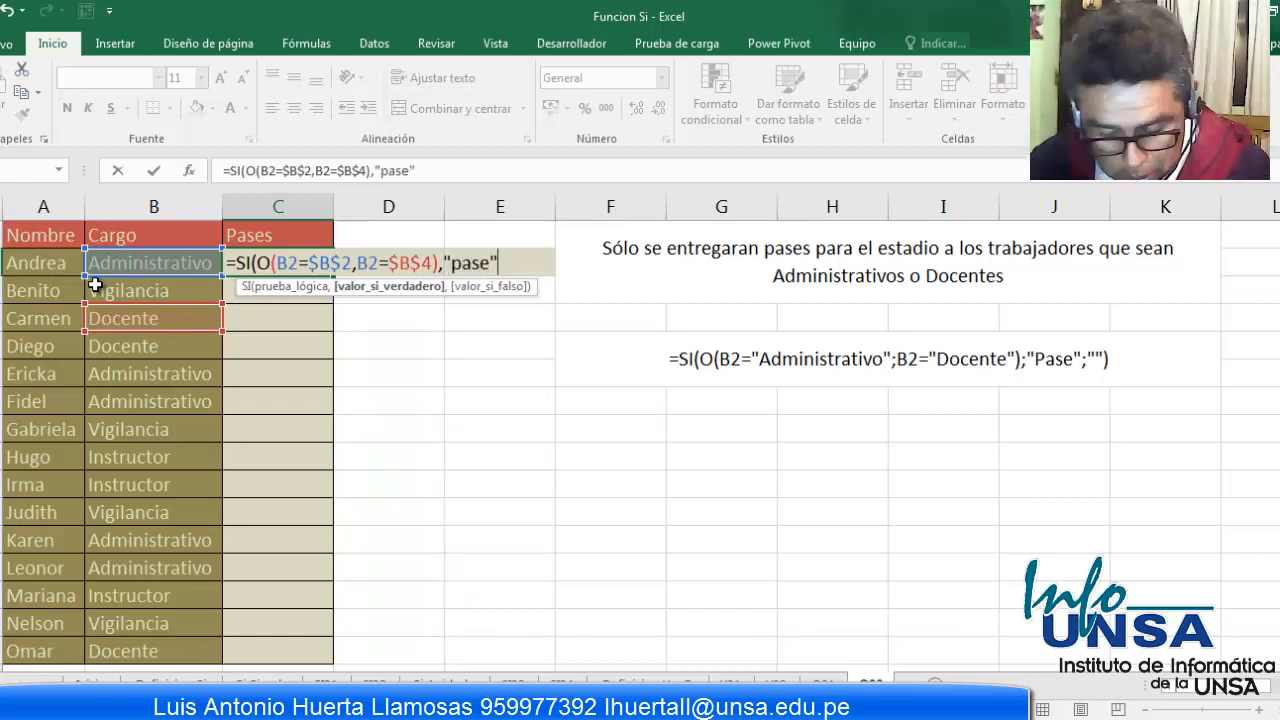
text(,)
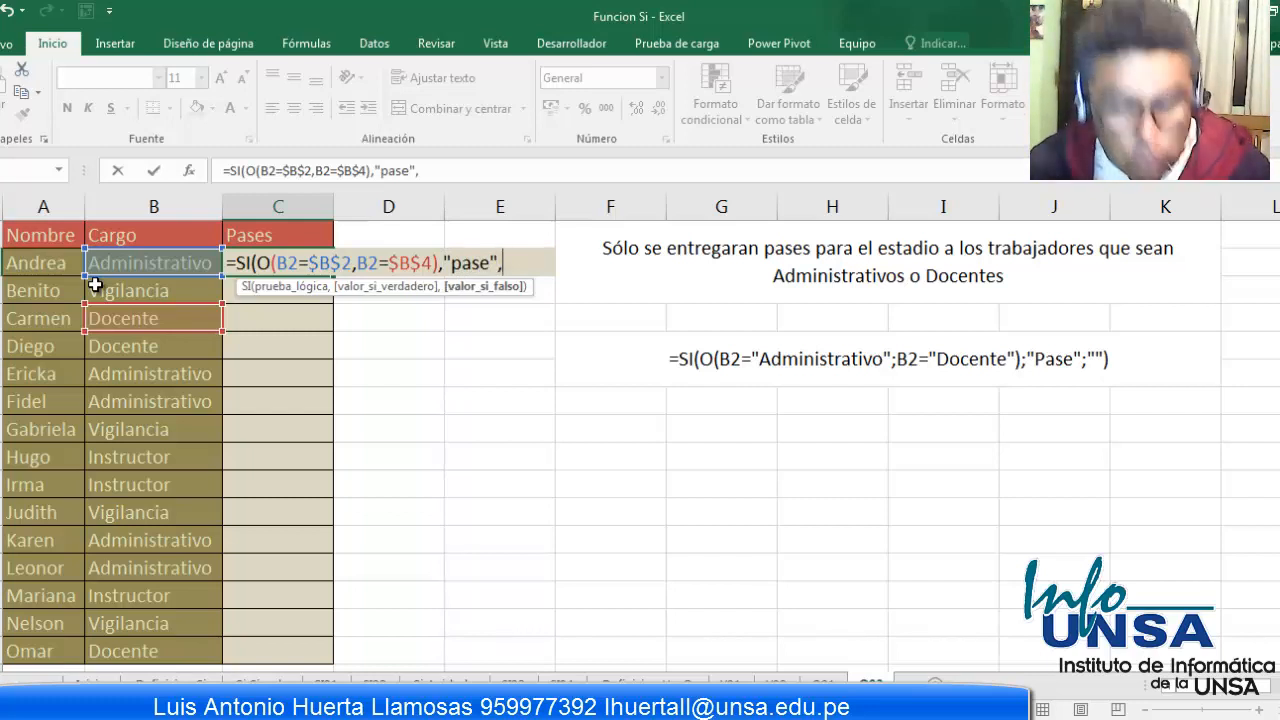
text("")
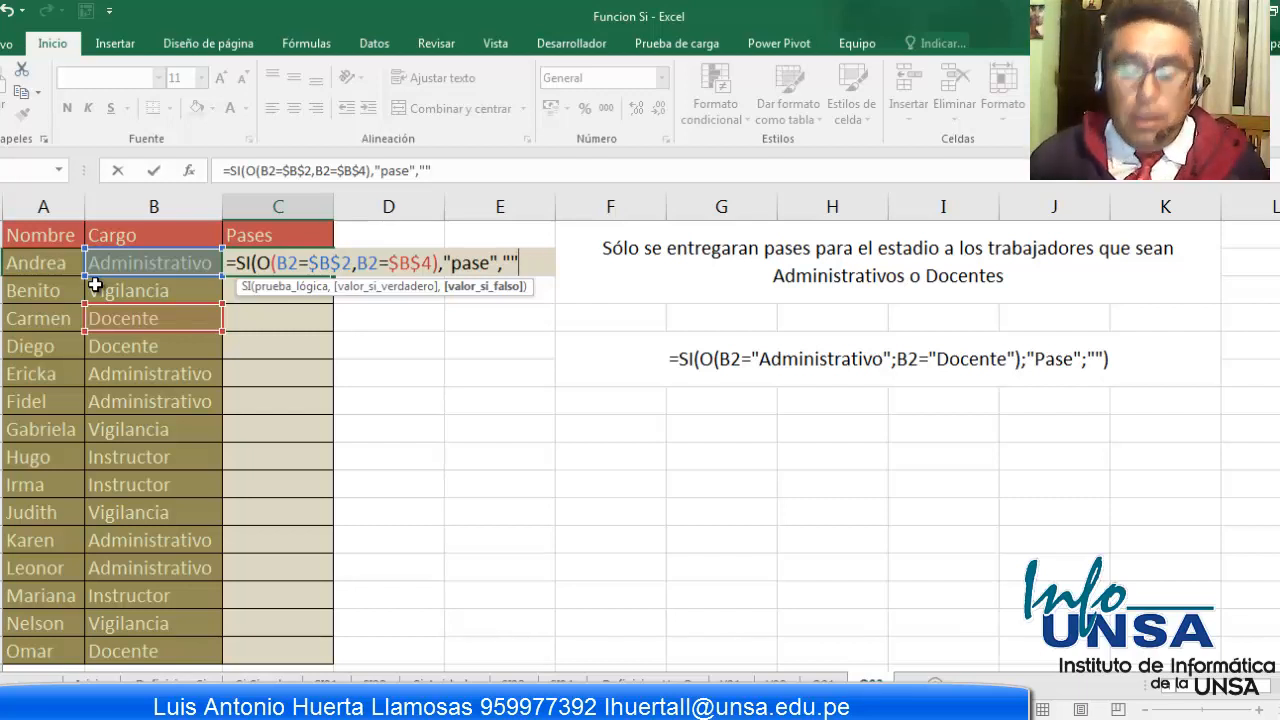
text())
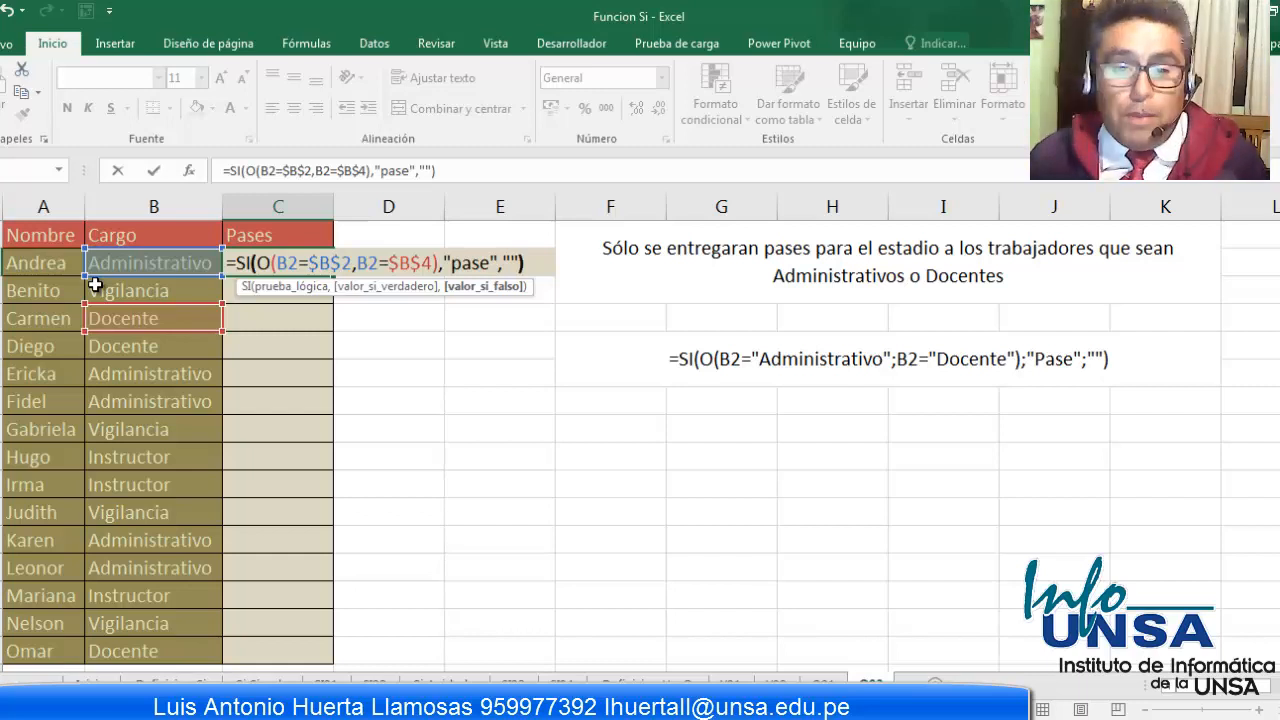
key(Return)
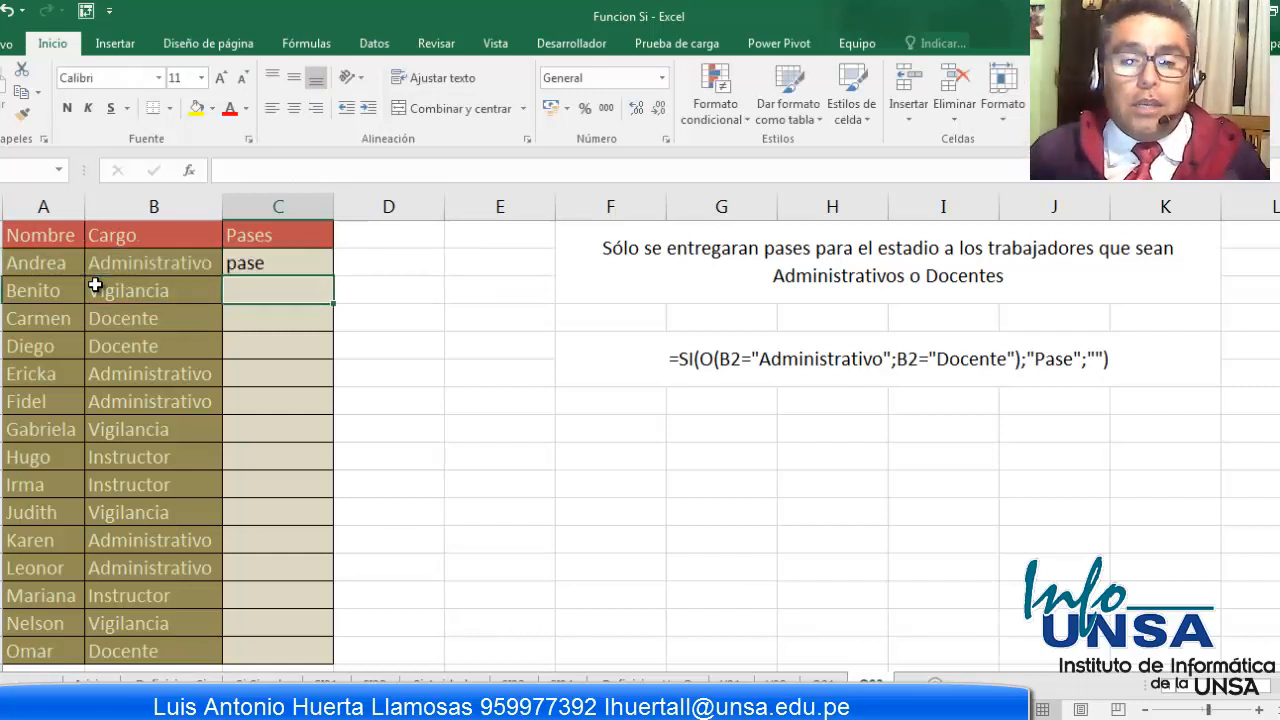
click(255, 266)
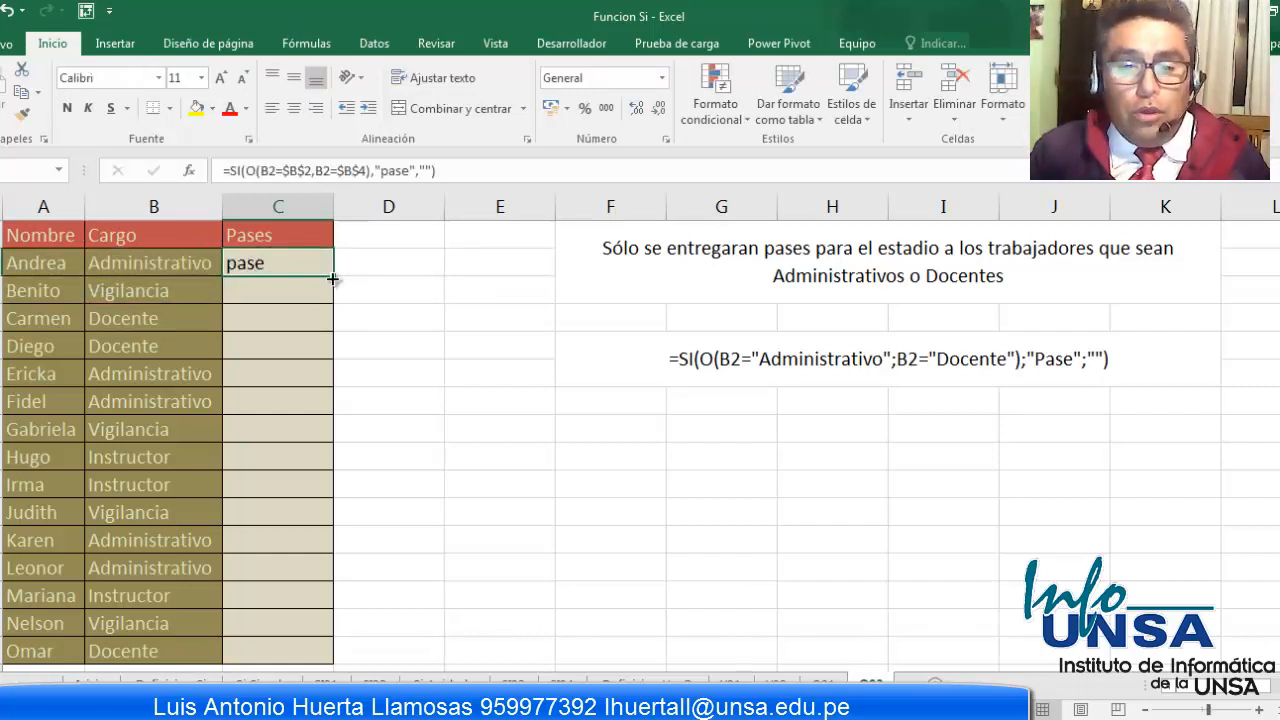
double_click(333, 277)
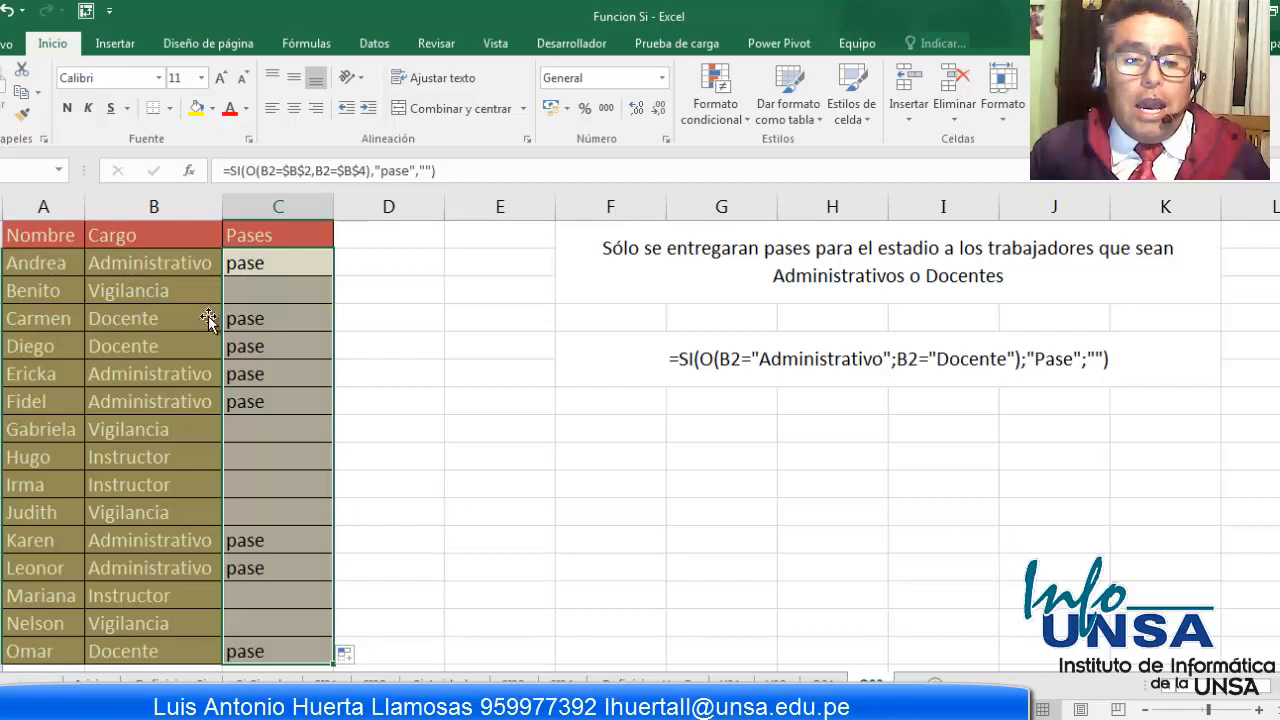
Step: Examine the copied formula in C3 and its cell references against the Vigilancia position in B3
click(136, 291)
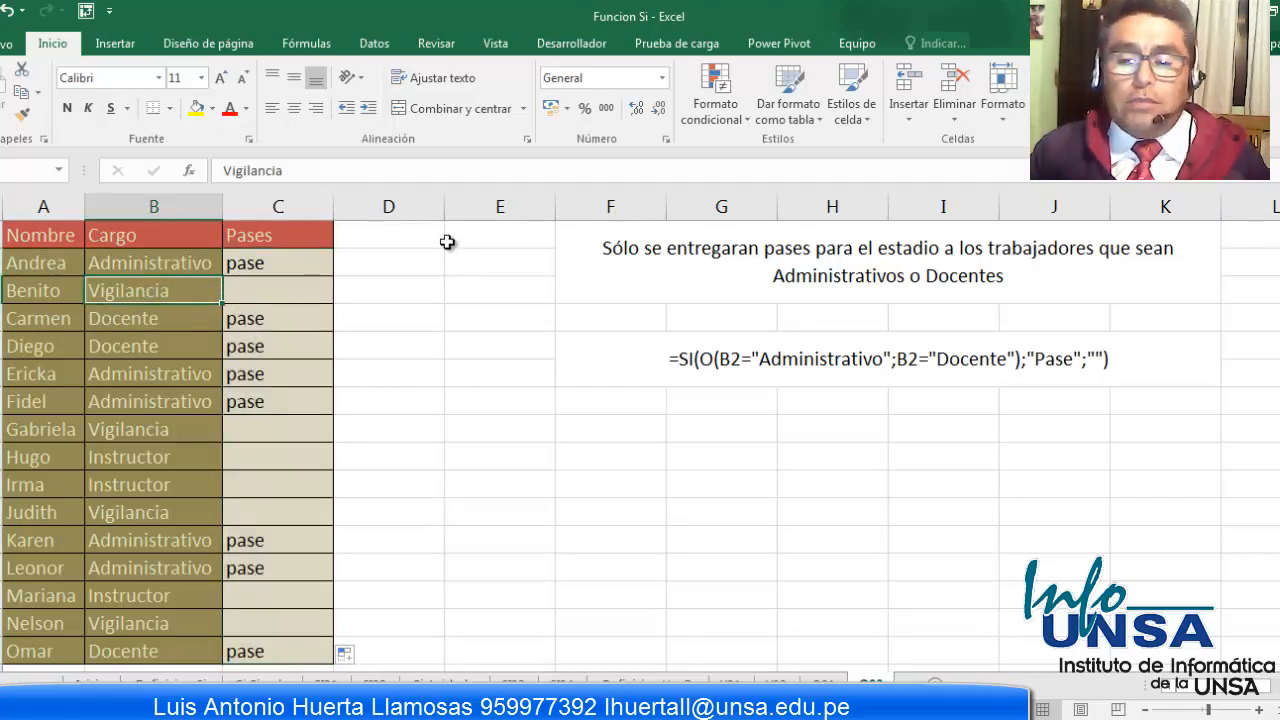
click(273, 294)
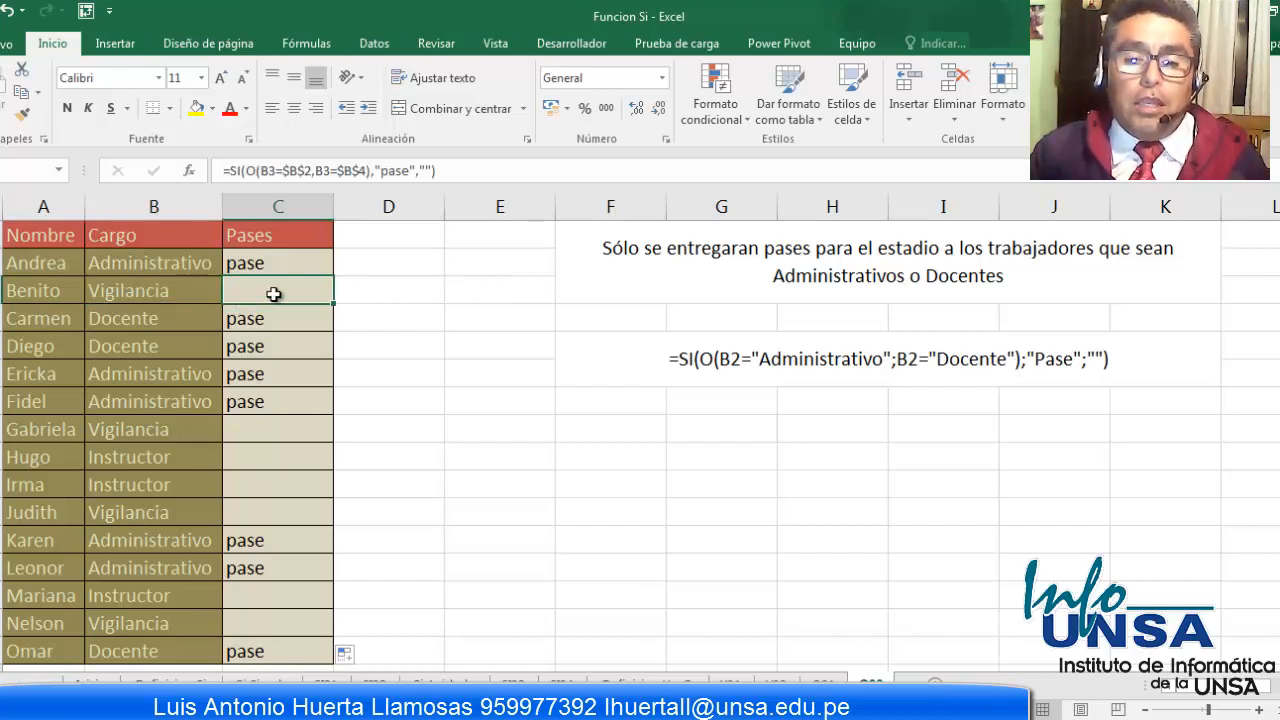
double_click(271, 291)
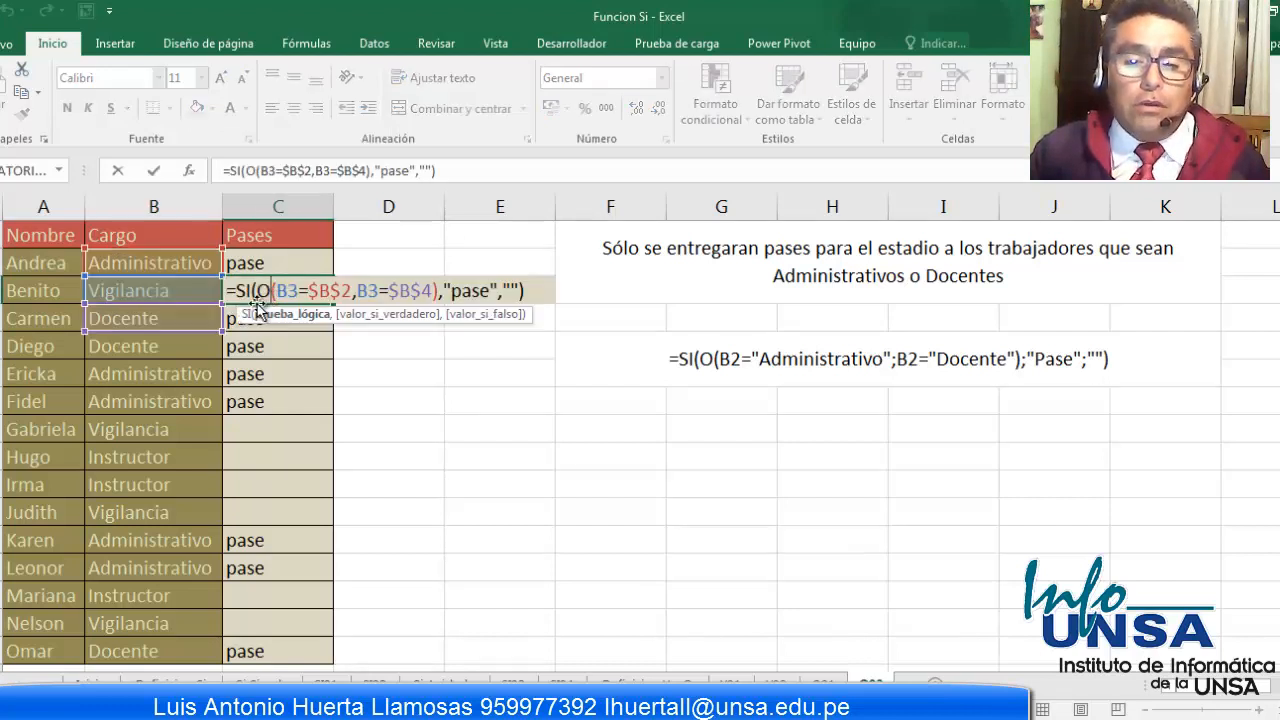
key(Escape)
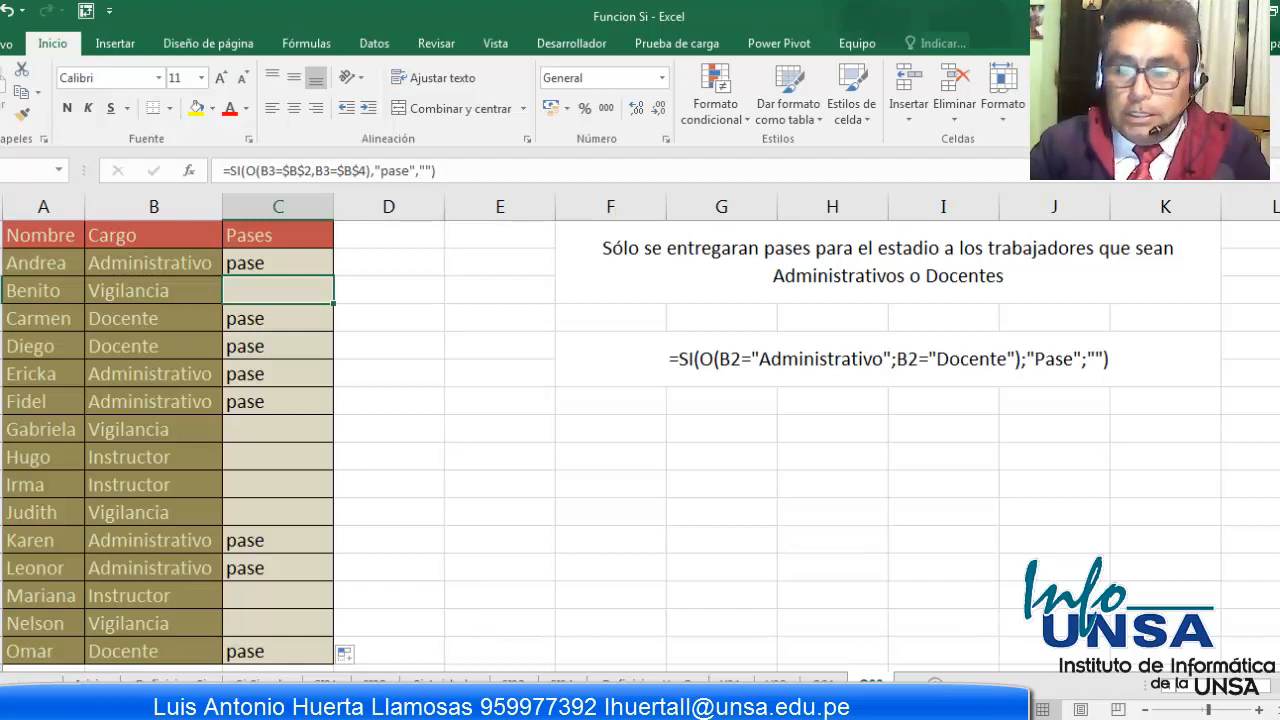
click(490, 717)
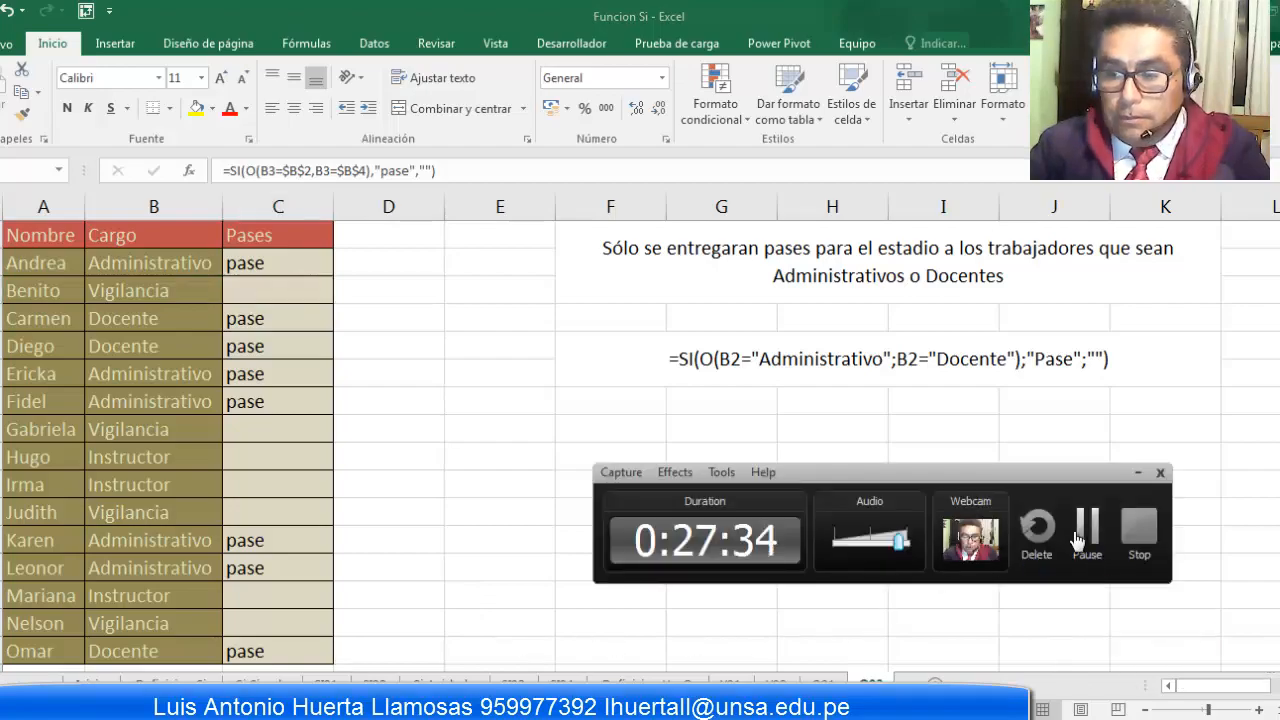
click(1139, 527)
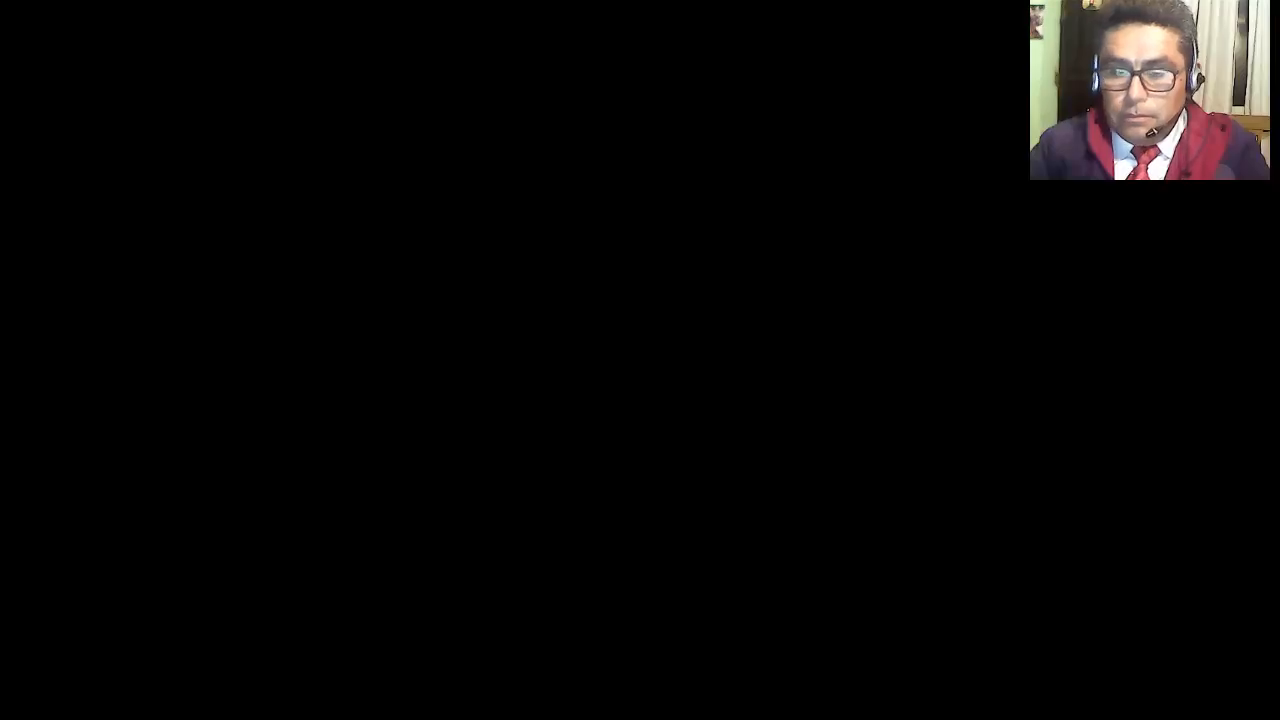